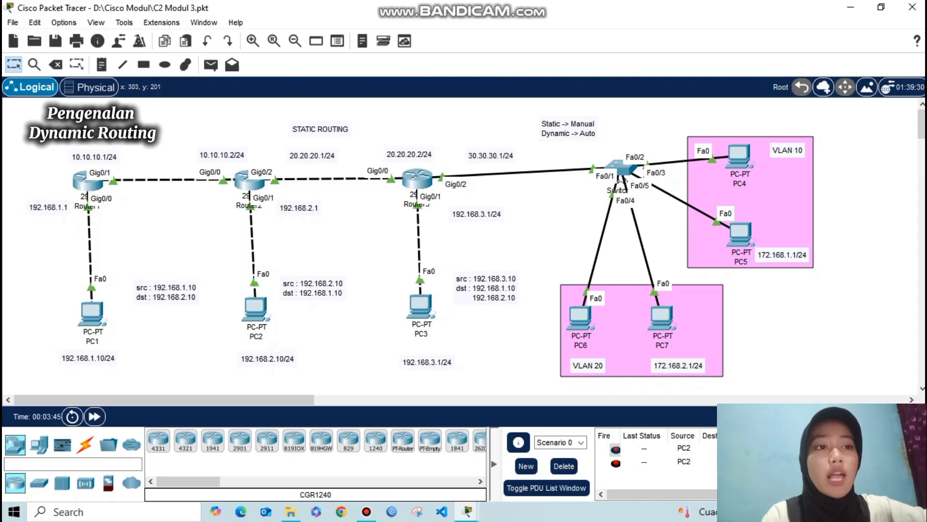
# Nudge the STATIC ROUTING label up slightly and add a 2811 router in the empty workspace area beyond the VLAN 10 group
pyautogui.moveTo(320, 129); pyautogui.dragTo(320, 122)
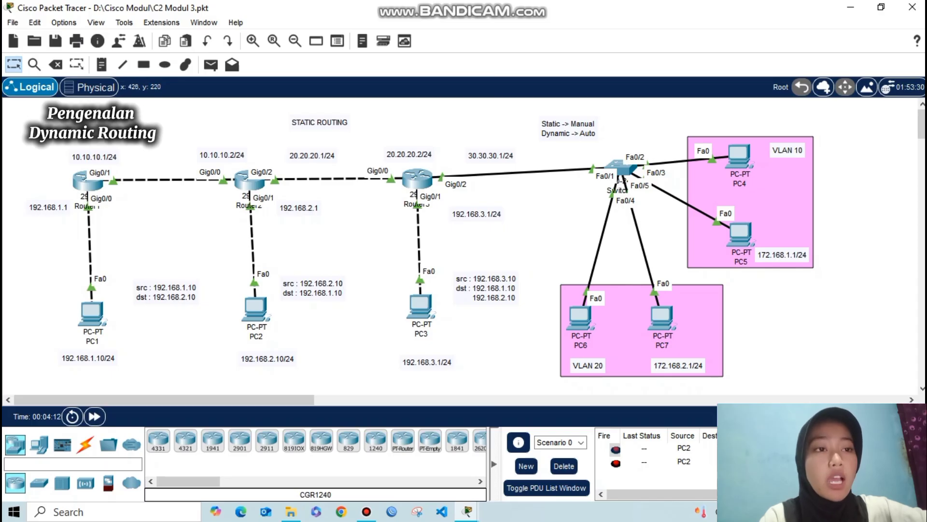
pyautogui.moveTo(164, 400)
pyautogui.mouseDown()
pyautogui.moveTo(394, 399)
pyautogui.moveTo(164, 399)
pyautogui.mouseUp()
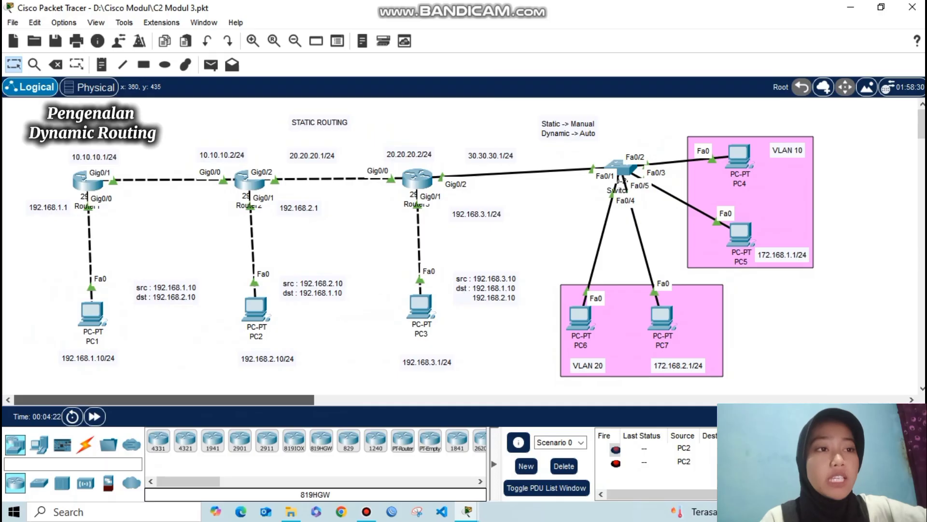
pyautogui.moveTo(164, 399); pyautogui.dragTo(327, 399)
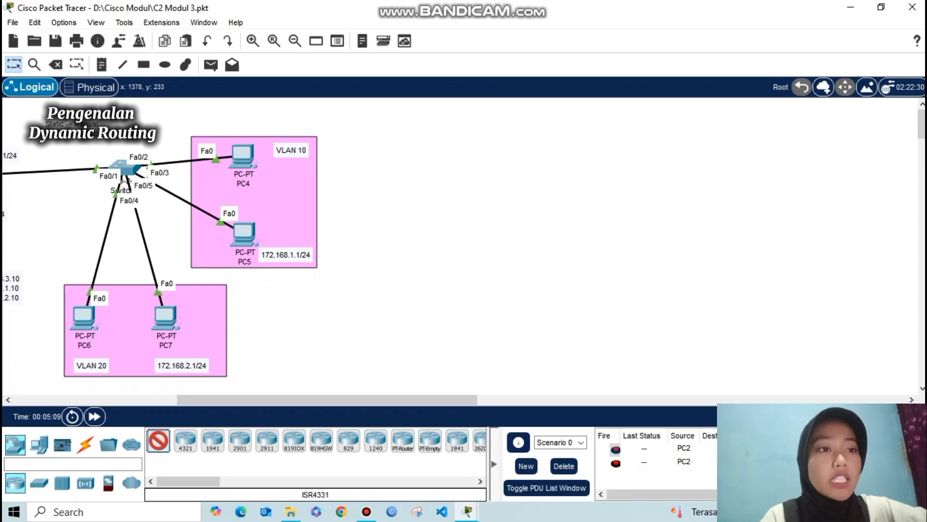
pyautogui.click(430, 235)
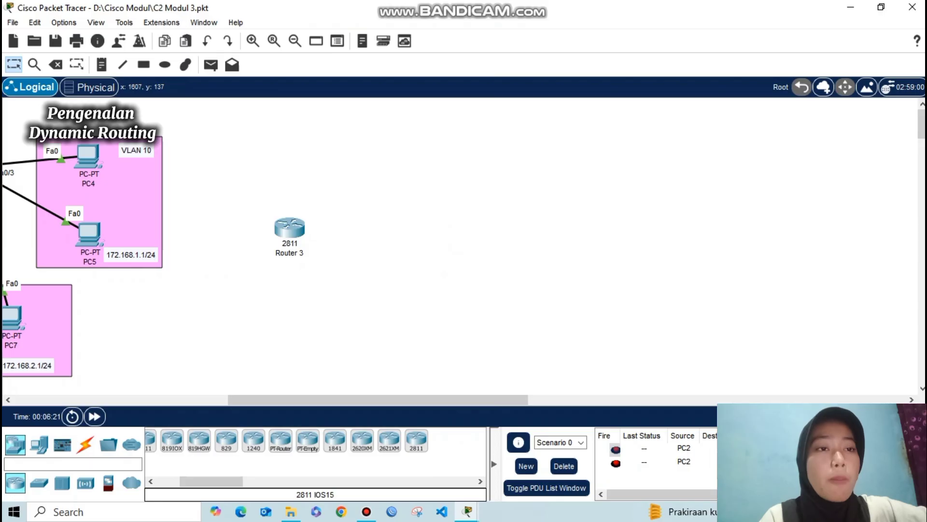
# Examine the existing static routing topology, from the routers and VLAN groups across to the separate 2811 router
pyautogui.hscroll(-5, 459, 241)
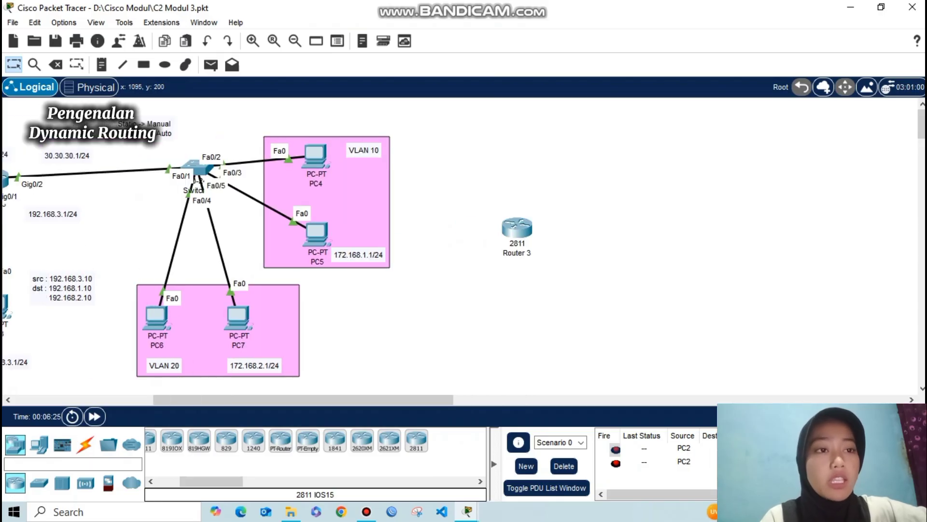
pyautogui.hscroll(-9, 459, 242)
pyautogui.hscroll(7, 459, 241)
pyautogui.hscroll(2, 459, 242)
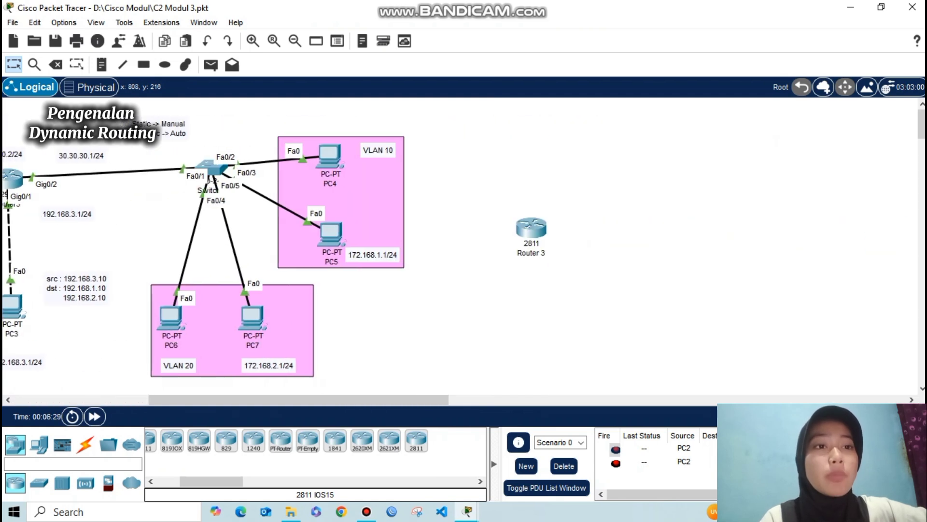
pyautogui.hscroll(1, 459, 242)
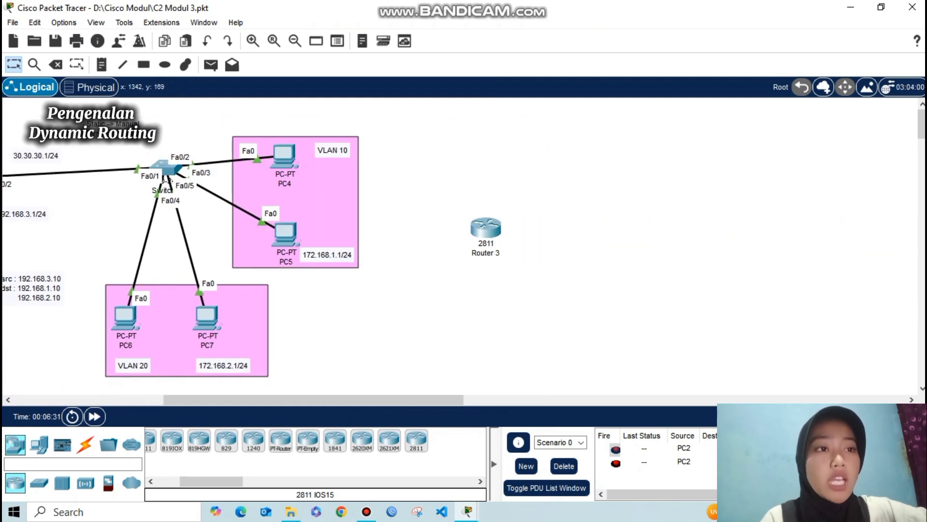
pyautogui.moveTo(486, 227)
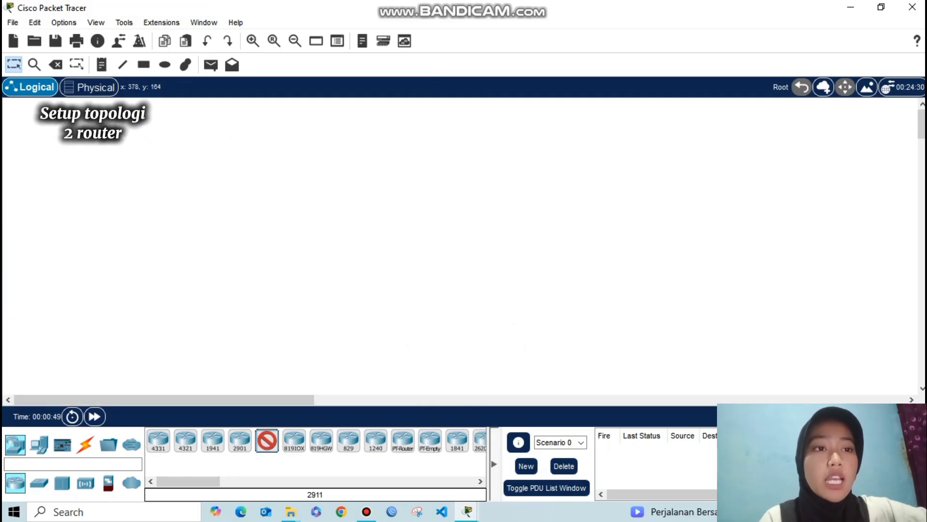
# Place two 2911 routers side by side in the blank workspace
pyautogui.click(259, 210)
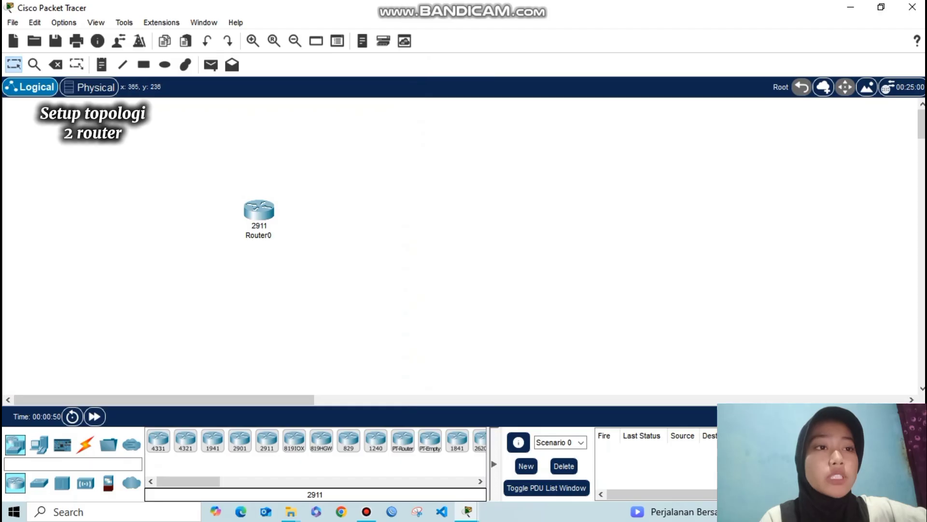
pyautogui.click(267, 439)
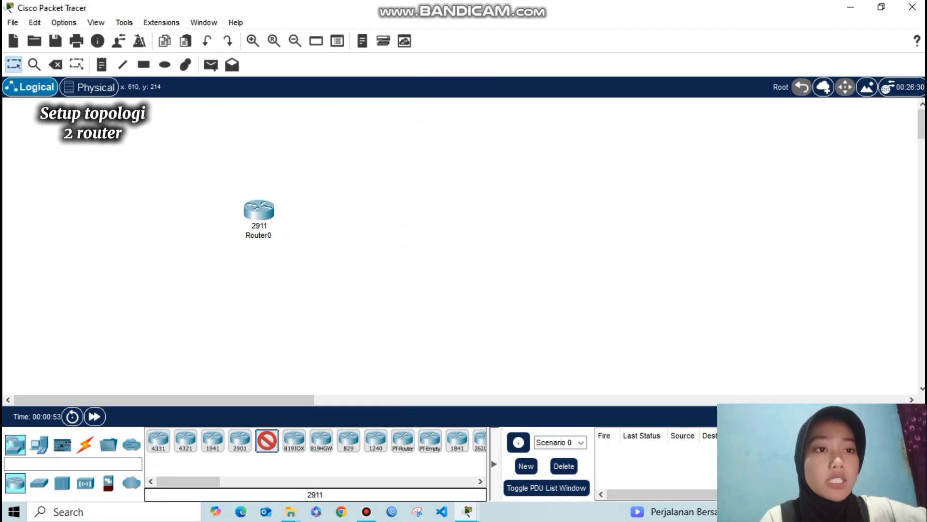
pyautogui.click(420, 210)
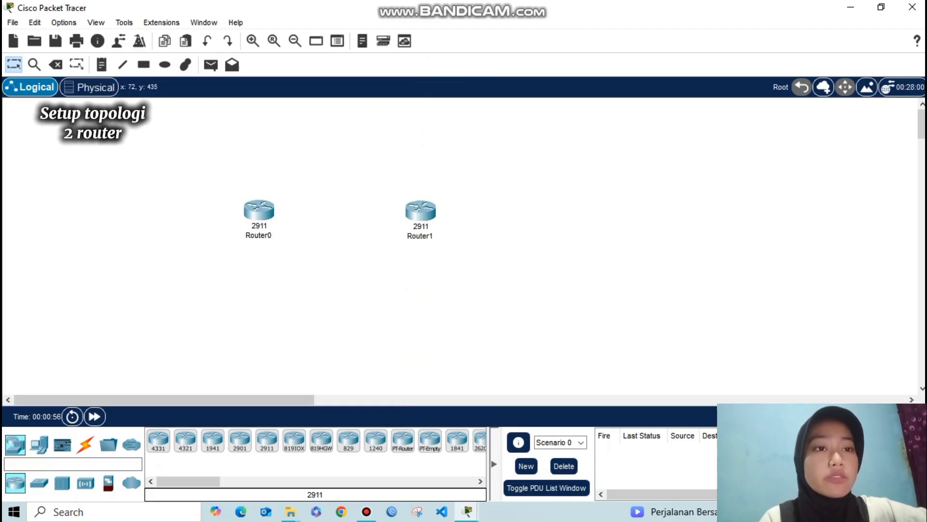
# Add two PCs to the topology, one below each 2911 router
pyautogui.click(39, 443)
pyautogui.click(158, 440)
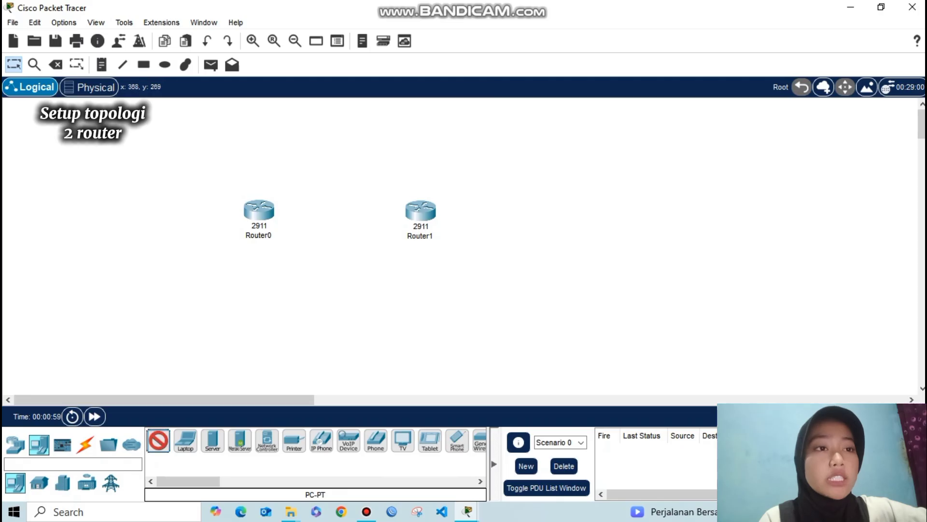
pyautogui.click(257, 310)
pyautogui.click(158, 440)
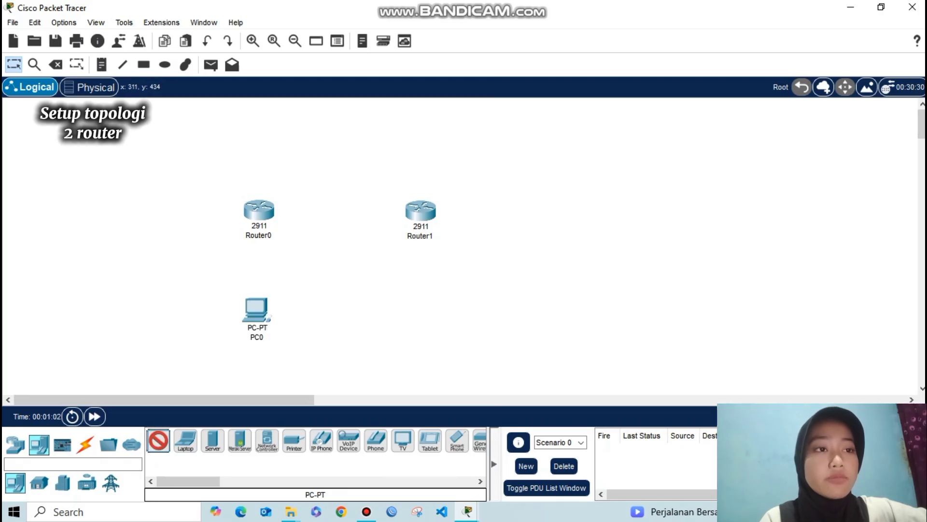
pyautogui.click(432, 303)
pyautogui.moveTo(432, 303); pyautogui.dragTo(432, 311)
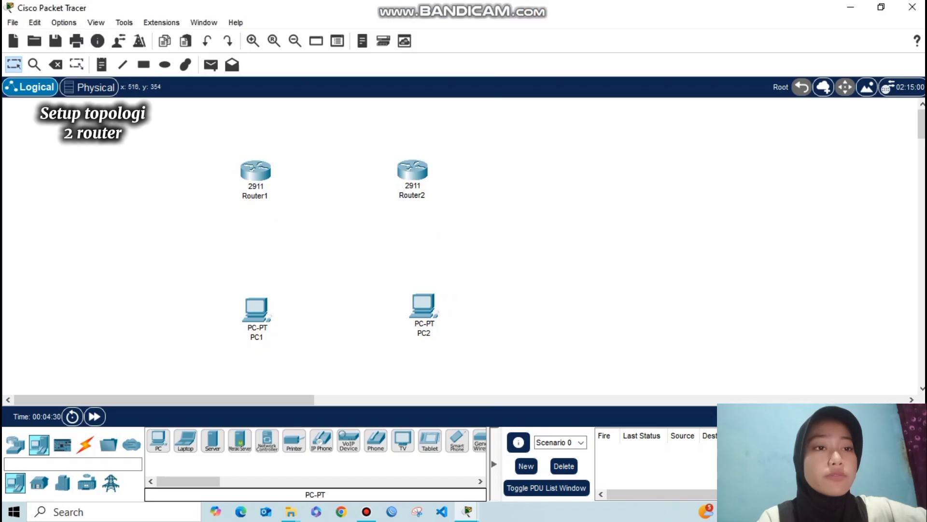
# Connect Router1 to Router2 with an automatically chosen cable type
pyautogui.click(85, 444)
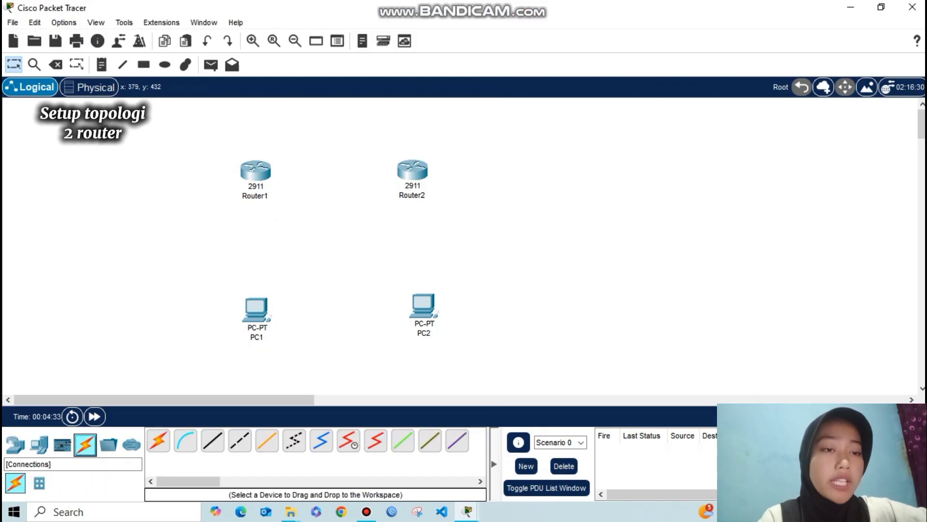
pyautogui.click(158, 440)
pyautogui.click(256, 170)
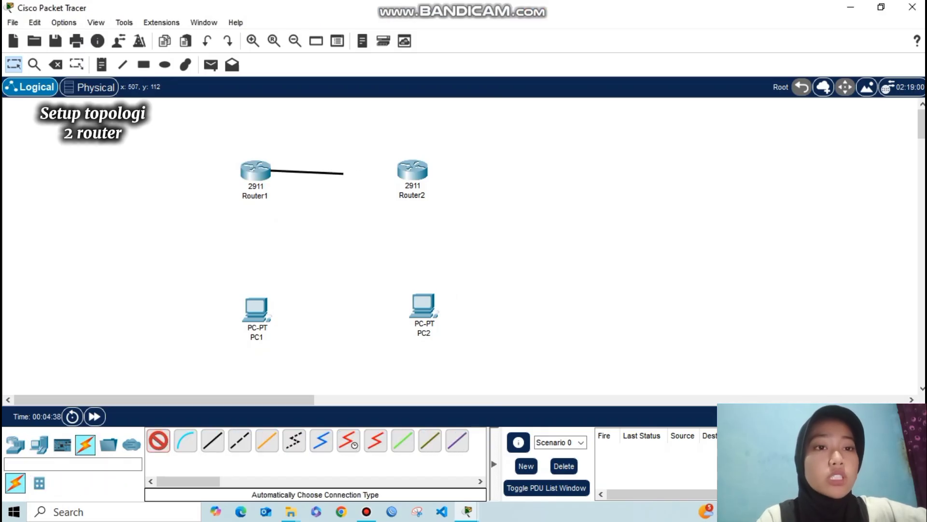
pyautogui.click(412, 170)
# Connect Router1 to PC1 and Router2 to PC2 with automatically chosen cables
pyautogui.click(158, 440)
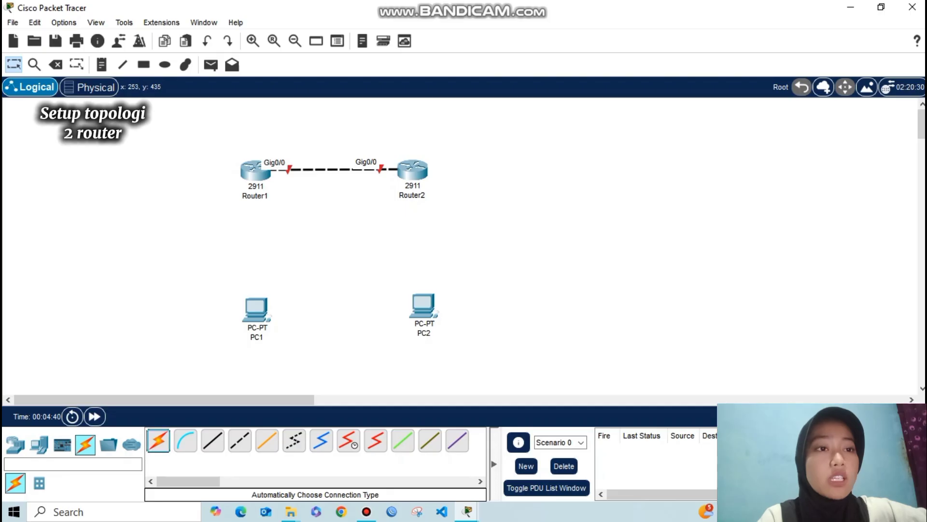
pyautogui.click(256, 169)
pyautogui.click(256, 308)
pyautogui.click(158, 440)
pyautogui.click(413, 170)
pyautogui.click(423, 305)
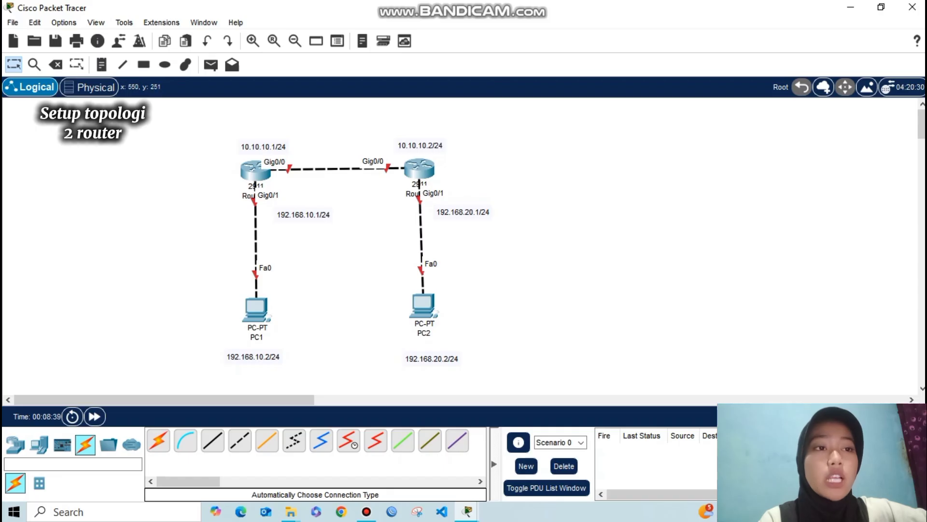
# Nudge the 10.10.10.1/24 label up slightly, and enter global configuration mode in Router1's CLI, declining the initial configuration dialog
pyautogui.moveTo(263, 146); pyautogui.dragTo(265, 145)
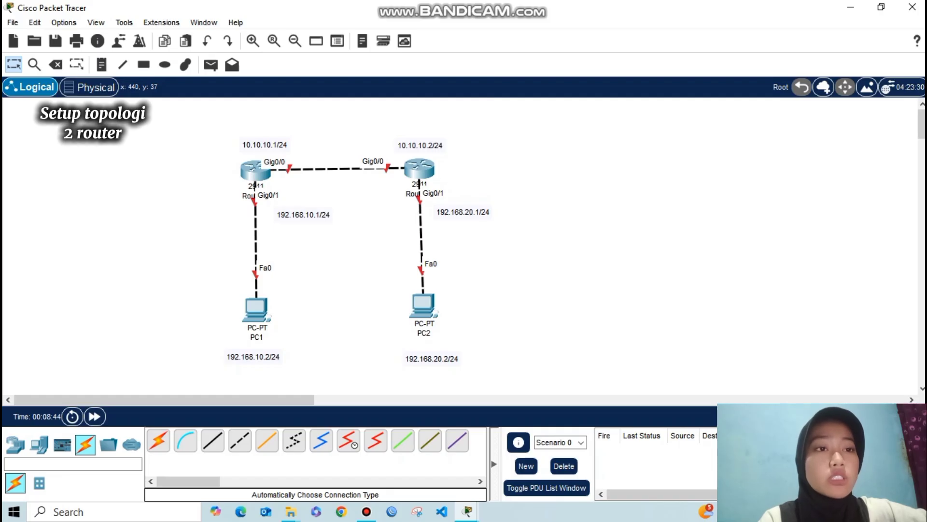
pyautogui.click(255, 169)
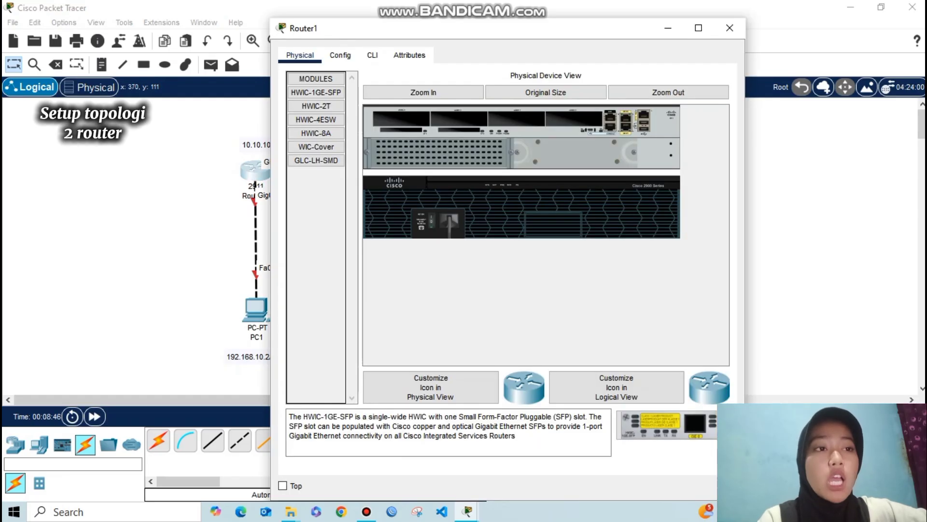
pyautogui.click(372, 55)
pyautogui.write('NO')
pyautogui.press('BackSpace')
pyautogui.press('BackSpace')
pyautogui.write('no')
pyautogui.press('Return')
pyautogui.press('Return')
pyautogui.write('en')
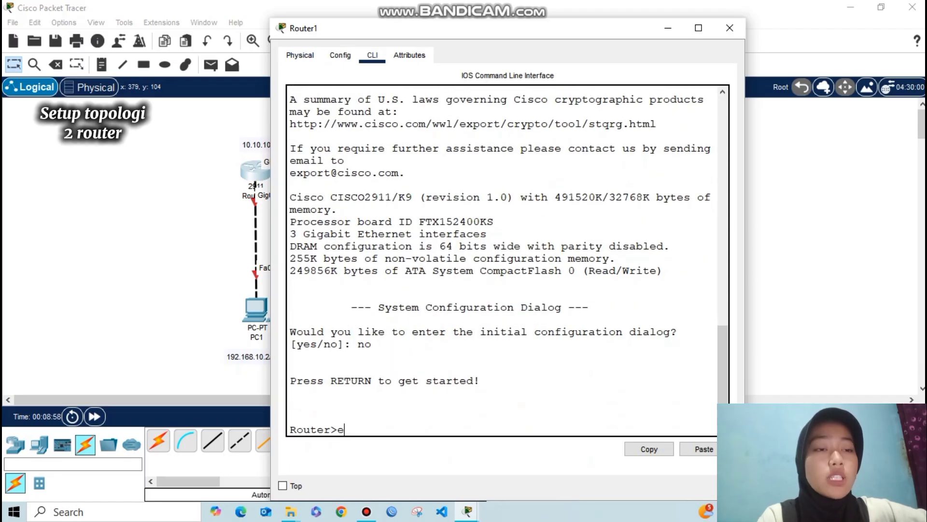
pyautogui.press('Return')
pyautogui.write('conf t')
pyautogui.press('Return')
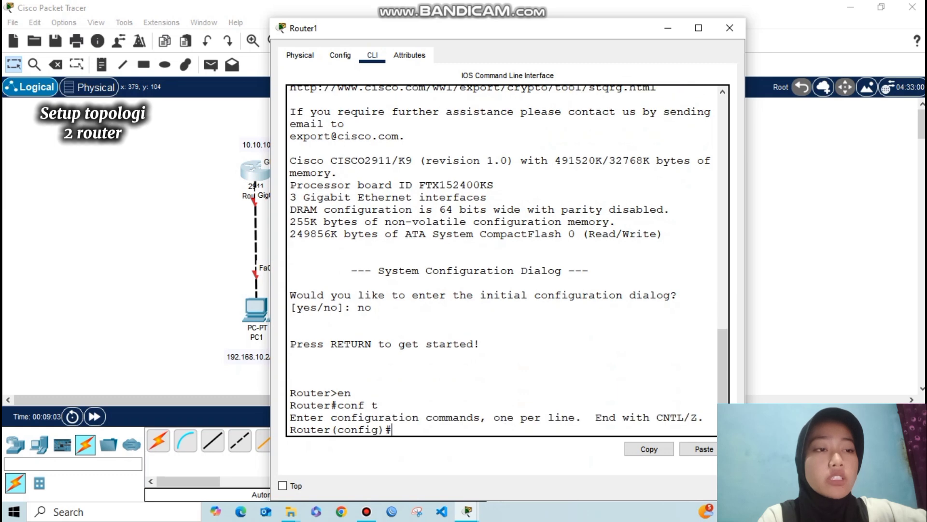
# Enter range configuration for interfaces gig0/0-1 on Router1
pyautogui.press('Return')
pyautogui.write('int gig0')
pyautogui.press('BackSpace')
pyautogui.press('BackSpace')
pyautogui.write('r')
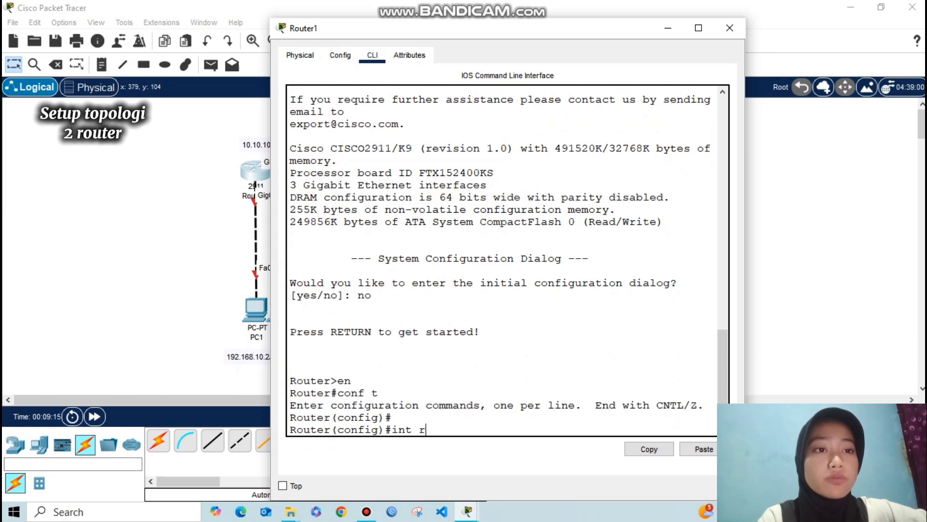
pyautogui.write('ange gig')
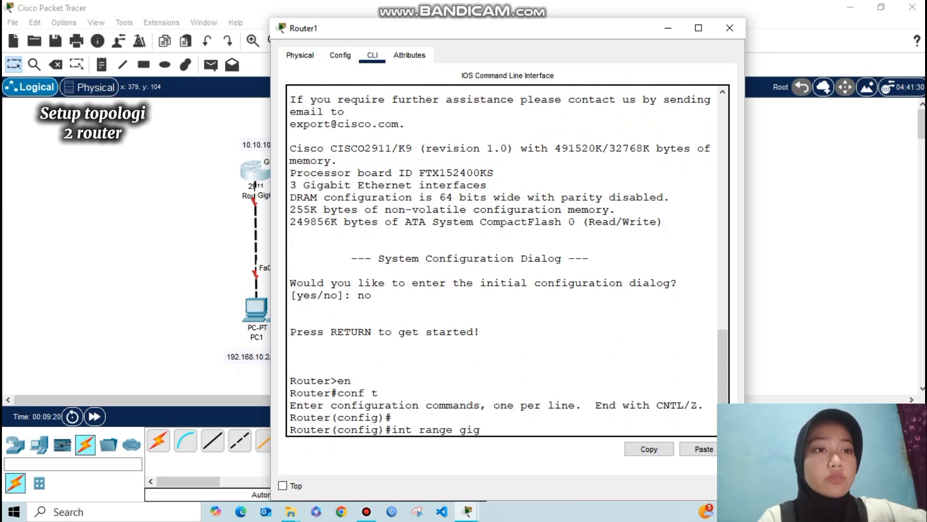
pyautogui.write('0/0-1')
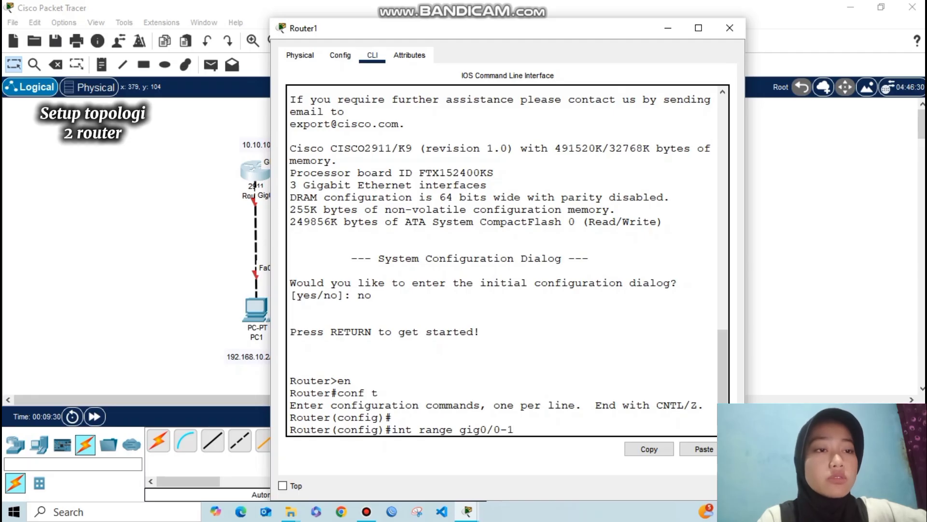
pyautogui.press('Return')
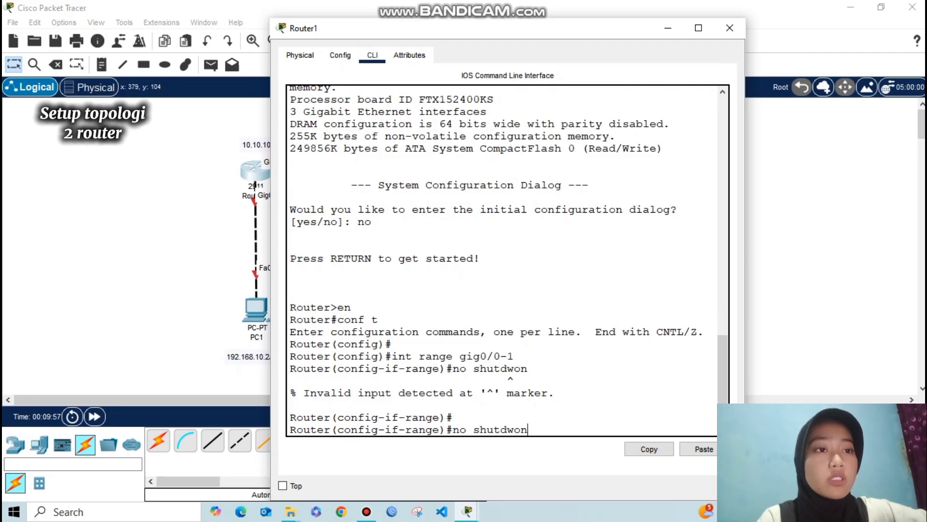
# Enable Router1's selected interface range with a correctly spelled no shutdown command and exit to global configuration mode
pyautogui.press('BackSpace')
pyautogui.press('BackSpace')
pyautogui.press('BackSpace')
pyautogui.write('own')
pyautogui.press('Return')
pyautogui.press('Return')
pyautogui.write('ex')
pyautogui.press('Return')
pyautogui.press('Return')
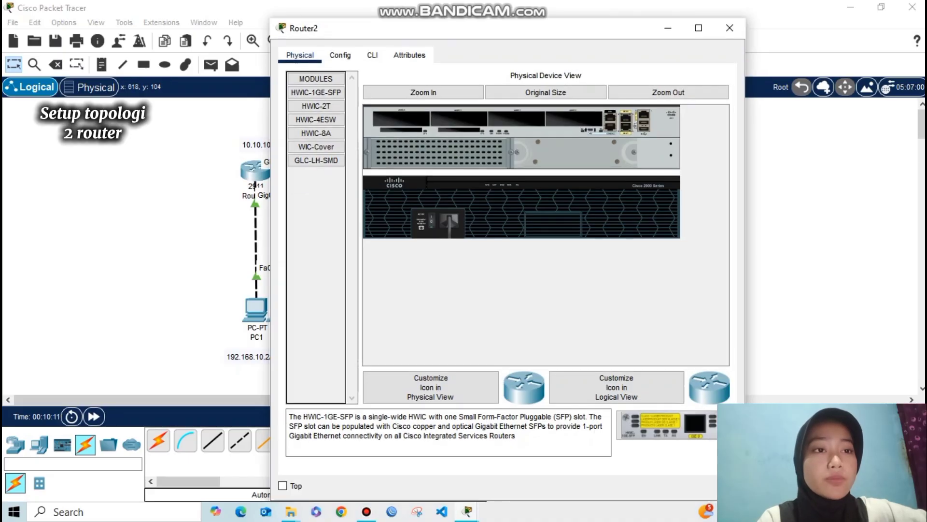
# Decline the initial configuration dialog in Router2's CLI and enter global configuration mode with en and conf t
pyautogui.click(372, 55)
pyautogui.write('no')
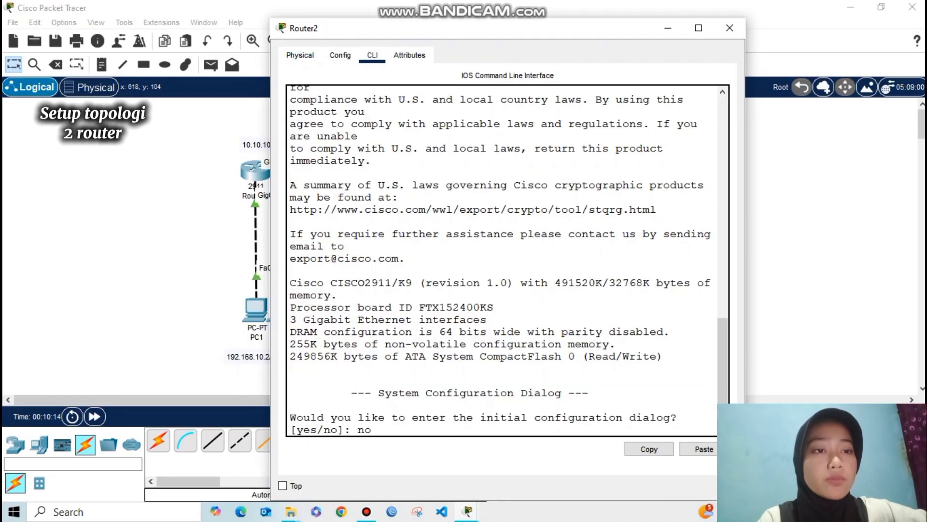
pyautogui.press('Return')
pyautogui.press('Return')
pyautogui.write('en')
pyautogui.press('Return')
pyautogui.write('conf t')
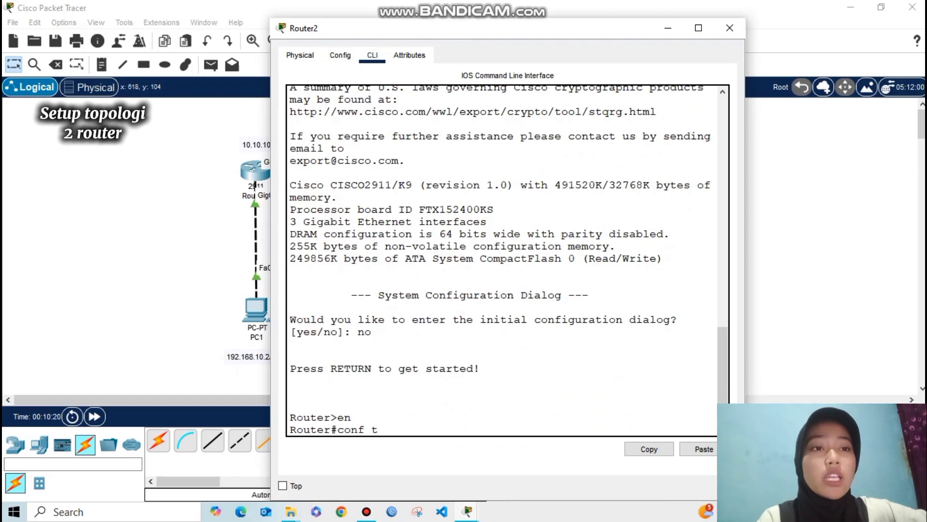
pyautogui.press('Return')
# Enable interface range gig0/0-1 on Router2 with no shutdown and exit to global configuration mode
pyautogui.write('int ran')
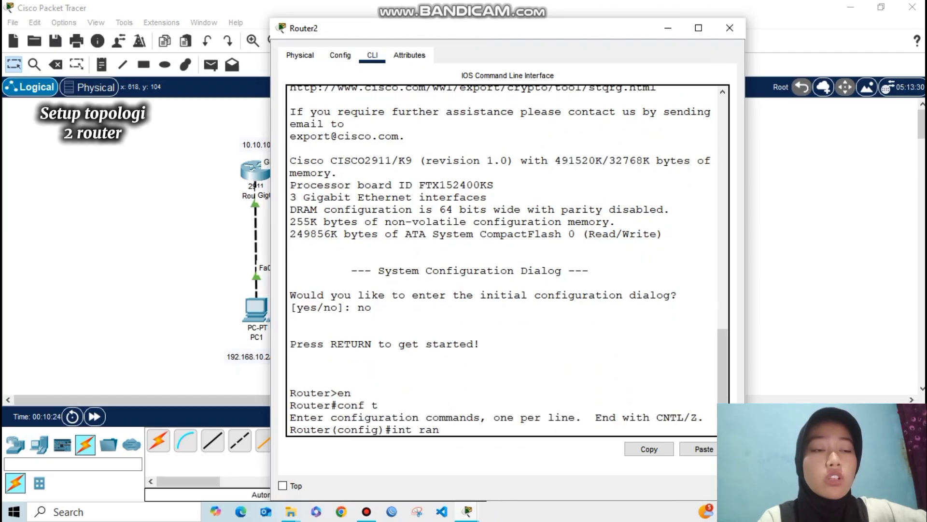
pyautogui.write('ge gig0/0-1')
pyautogui.press('Return')
pyautogui.write('no shutdown')
pyautogui.press('Return')
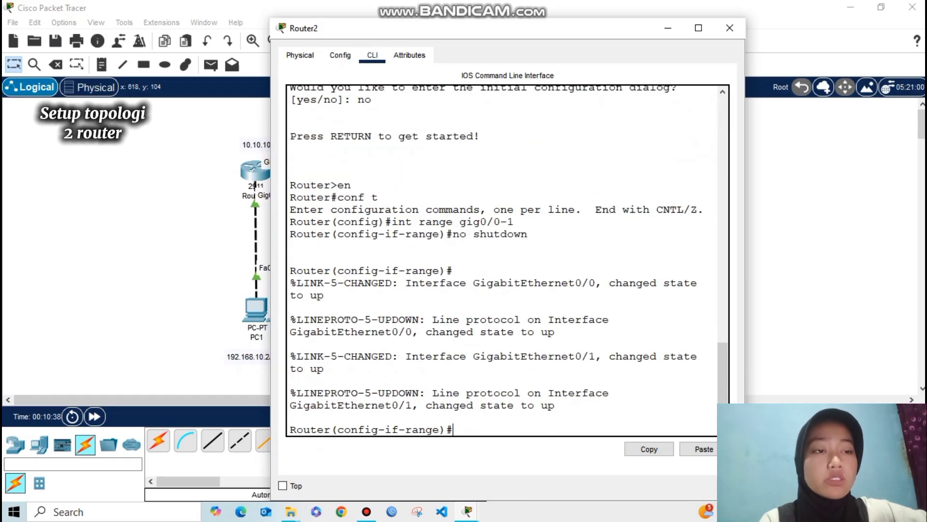
pyautogui.write('ex')
pyautogui.press('Return')
pyautogui.press('Return')
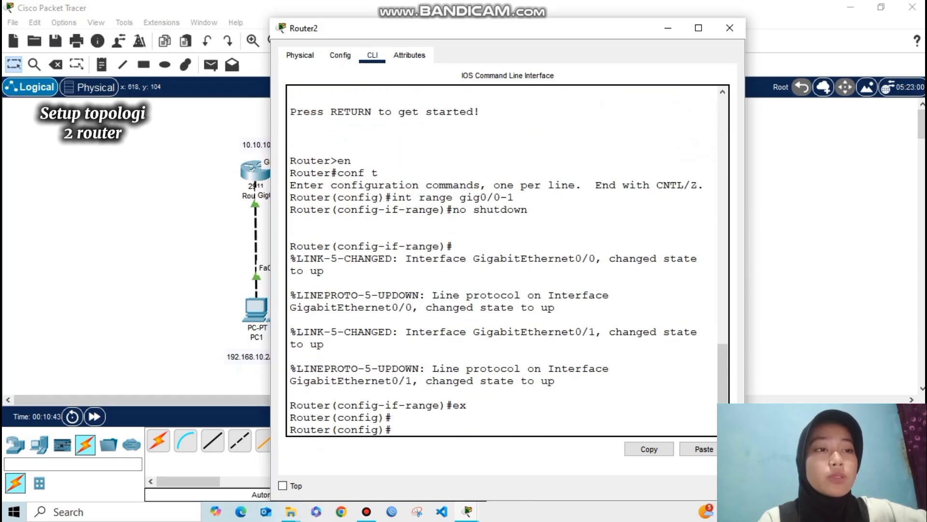
# Move the Router2 window aside to check the topology's links and address labels, and return to its CLI
pyautogui.moveTo(493, 36); pyautogui.dragTo(462, 250)
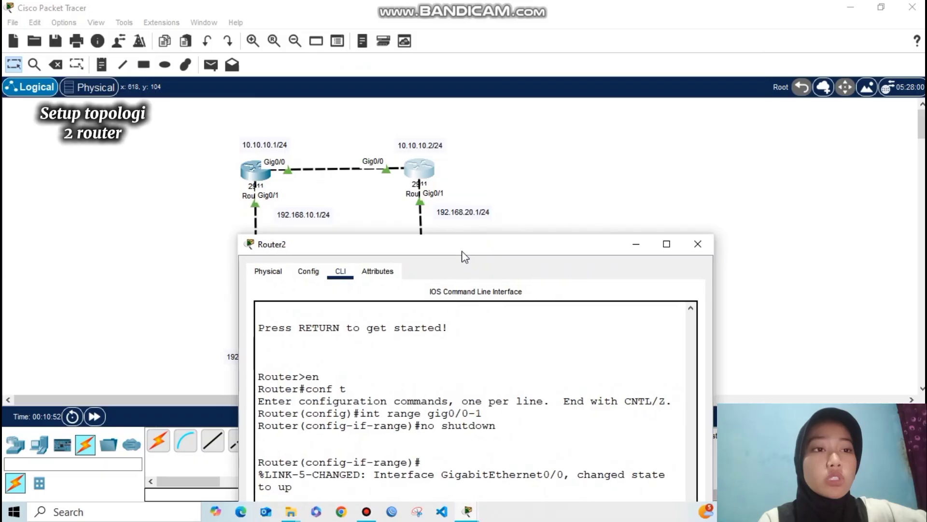
pyautogui.moveTo(462, 255); pyautogui.dragTo(449, 38)
pyautogui.write('ex')
pyautogui.press('Return')
pyautogui.press('Return')
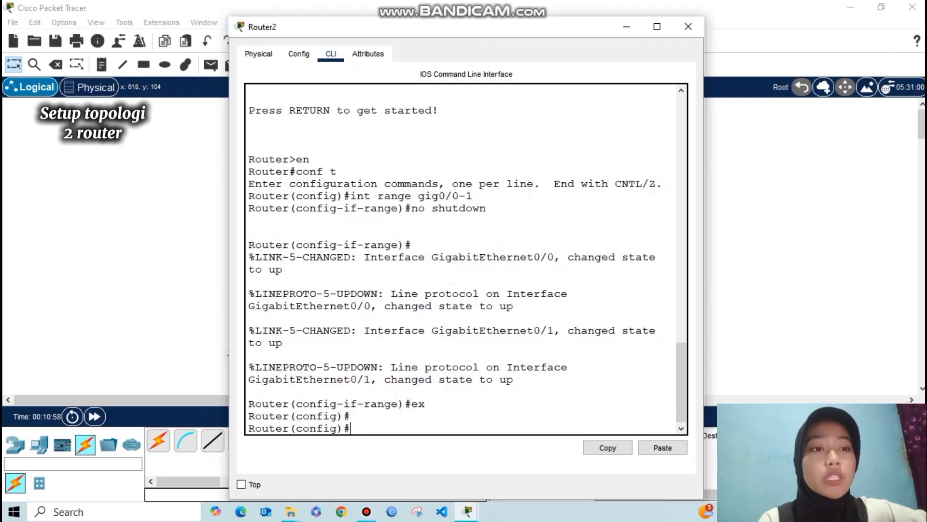
# Assign IP address 10.10.10.2 with mask 255.255.255.0 to Router2's gig0/0 interface and exit to global configuration mode
pyautogui.write('int')
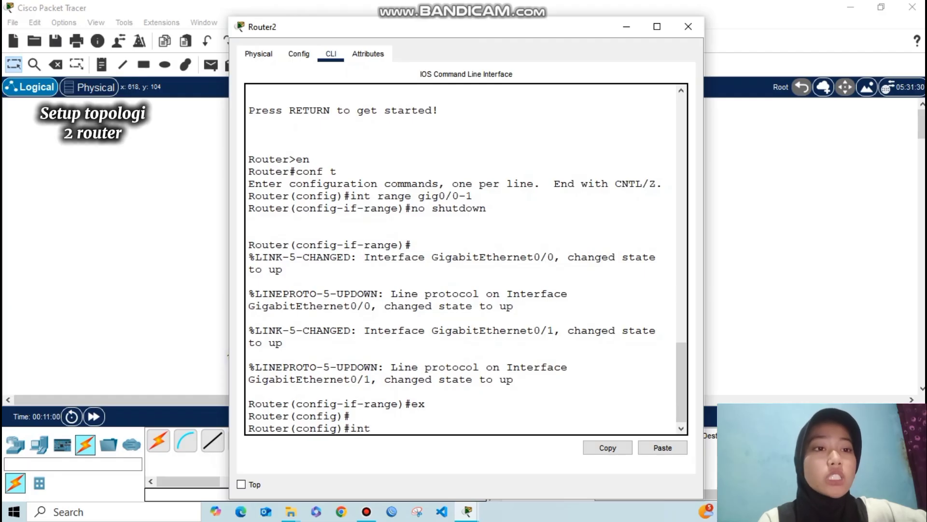
pyautogui.write(' g')
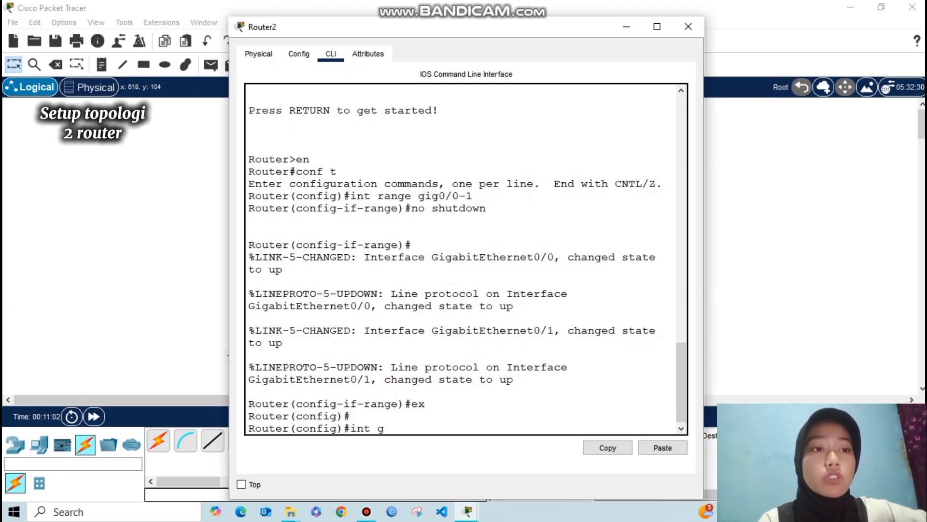
pyautogui.write('ig0/0')
pyautogui.press('Return')
pyautogui.write('ip address')
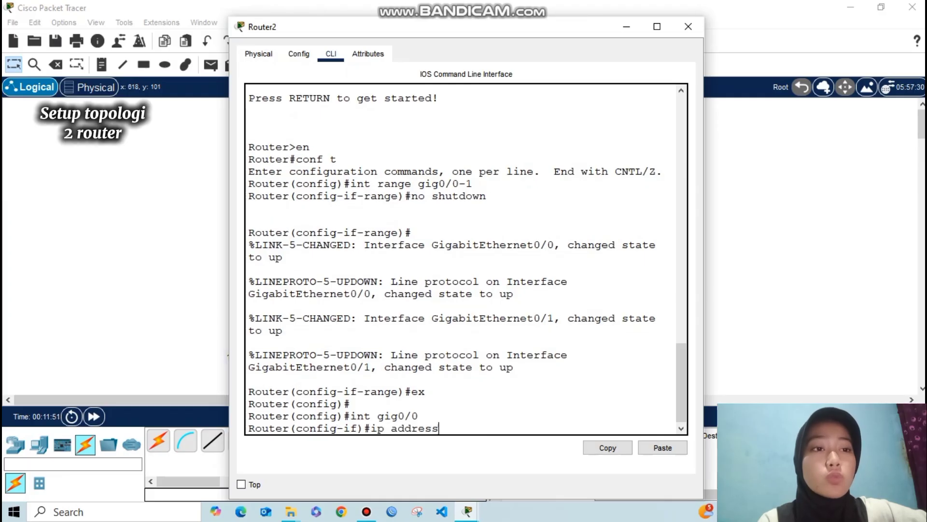
pyautogui.write(' 10.10.1')
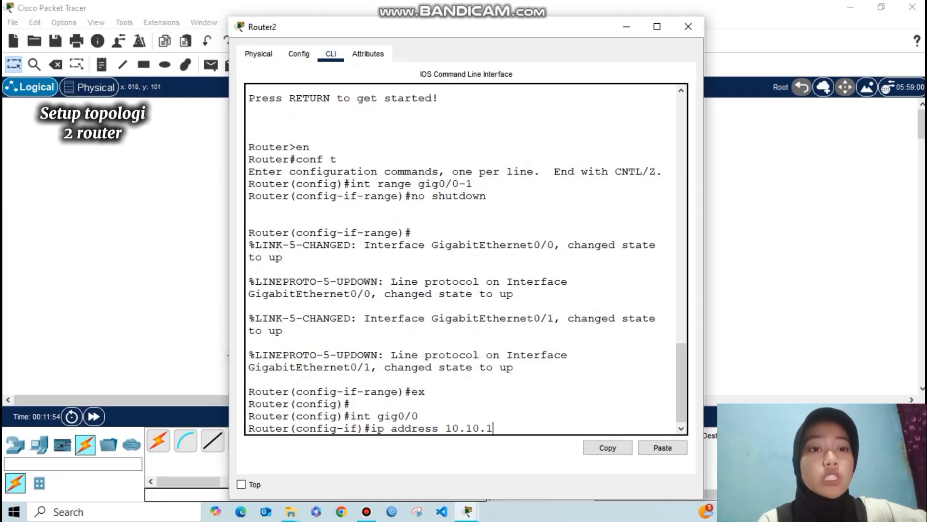
pyautogui.write('0.2 255')
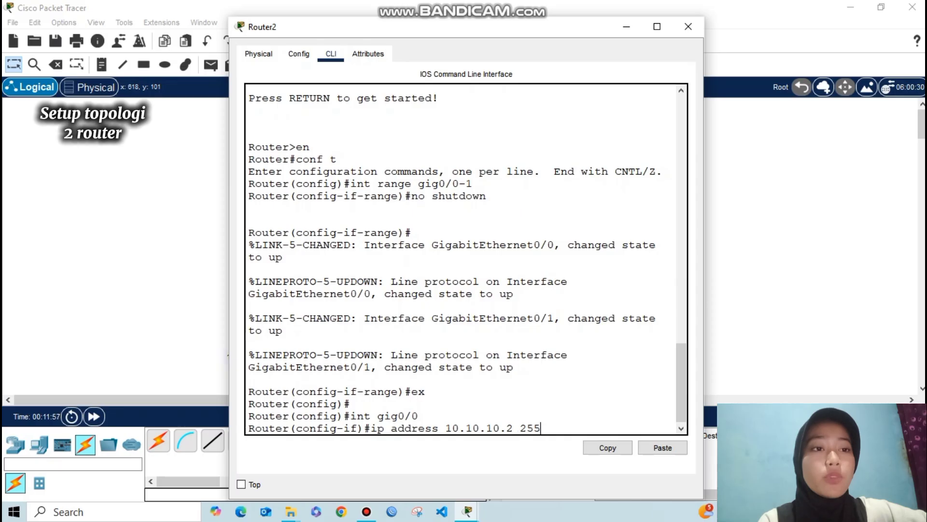
pyautogui.write('.255.255.0')
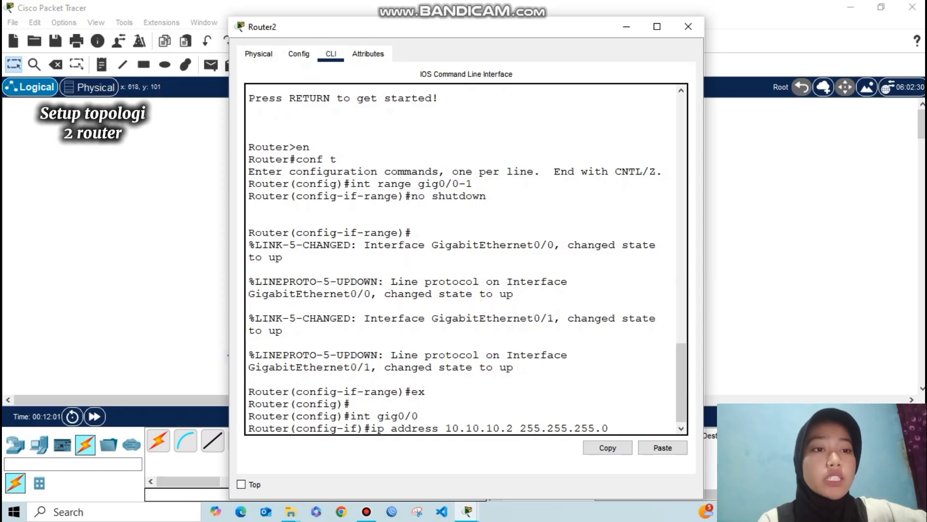
pyautogui.press('Return')
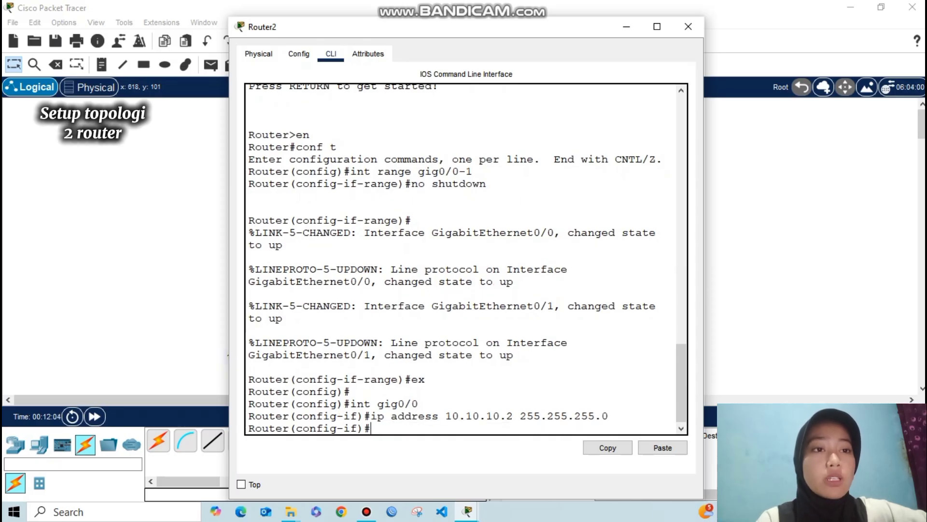
pyautogui.write('ex')
pyautogui.press('Return')
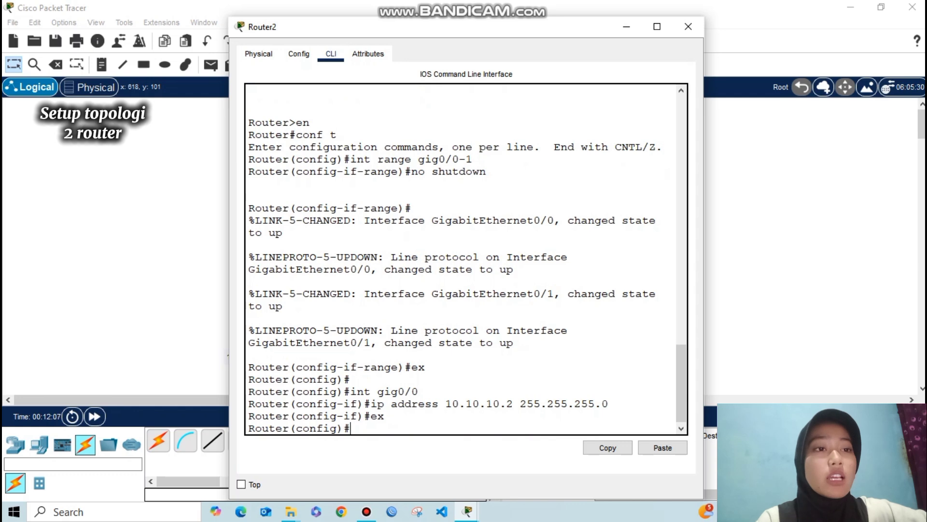
pyautogui.press('Return')
pyautogui.press('Return')
# Assign IP address 192.168.20.1 with mask 255.255.255.0 to Router2's gig0/1 interface and exit to global configuration mode
pyautogui.write('int gig0/1')
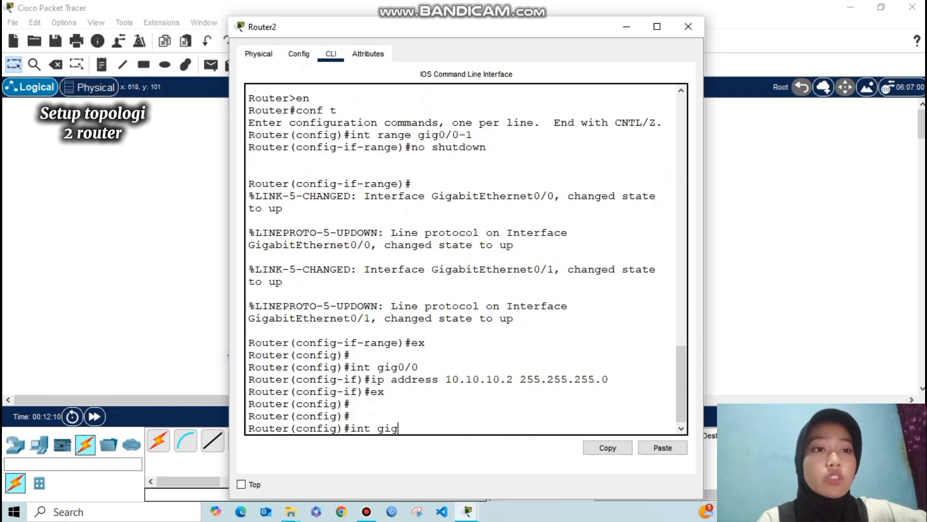
pyautogui.press('Return')
pyautogui.press('Up')
pyautogui.press('Up')
pyautogui.press('Up')
pyautogui.press('Left')
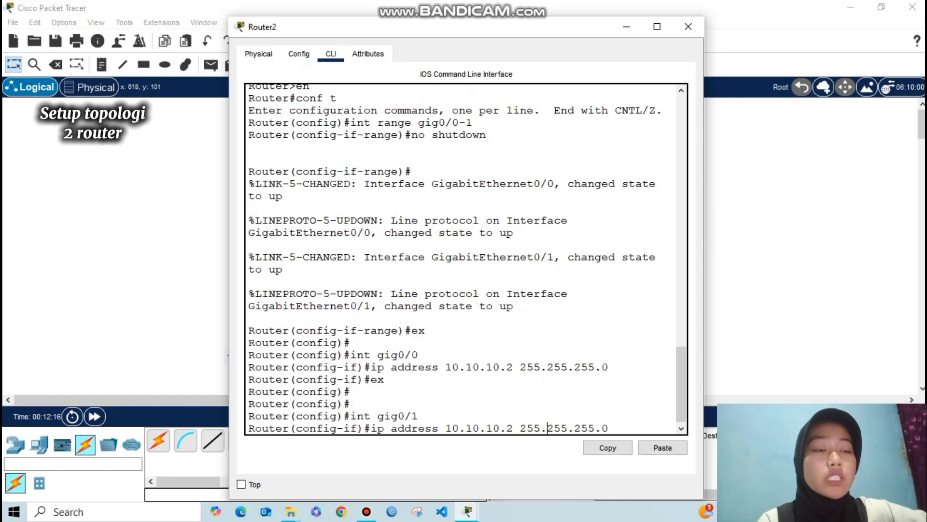
pyautogui.press('BackSpace')
pyautogui.press('BackSpace')
pyautogui.press('BackSpace')
pyautogui.press('BackSpace')
pyautogui.press('BackSpace')
pyautogui.press('BackSpace')
pyautogui.press('BackSpace')
pyautogui.press('BackSpace')
pyautogui.press('BackSpace')
pyautogui.press('BackSpace')
pyautogui.write('192.168.20.1')
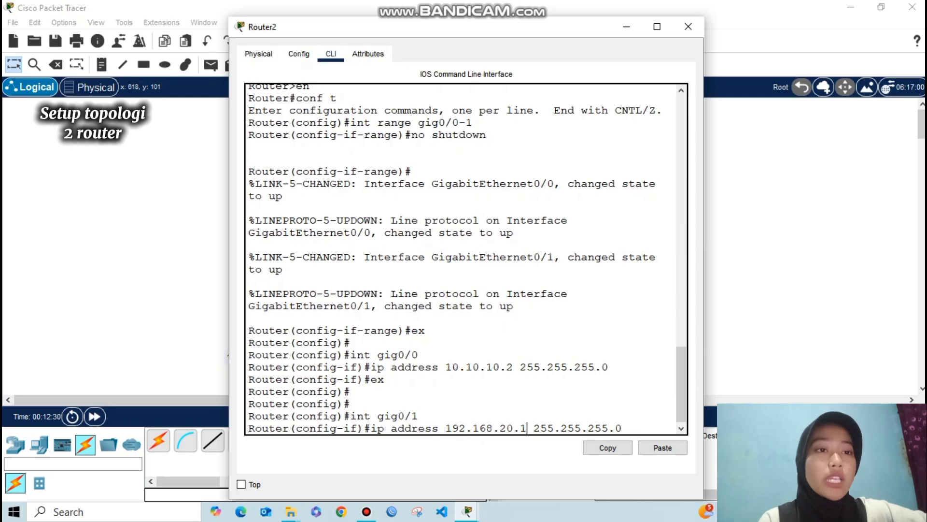
pyautogui.press('Return')
pyautogui.write('ex')
pyautogui.press('Return')
pyautogui.press('Return')
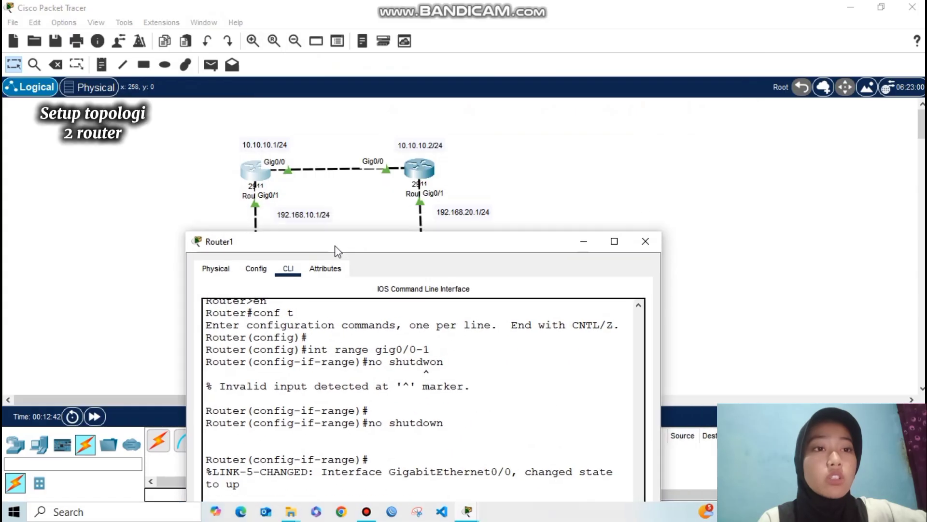
# In Router1's CLI, assign IP address 10.10.10.1 with mask 255.255.255.0 to interface gig0/0 and exit to global configuration mode
pyautogui.moveTo(336, 254); pyautogui.dragTo(381, 1)
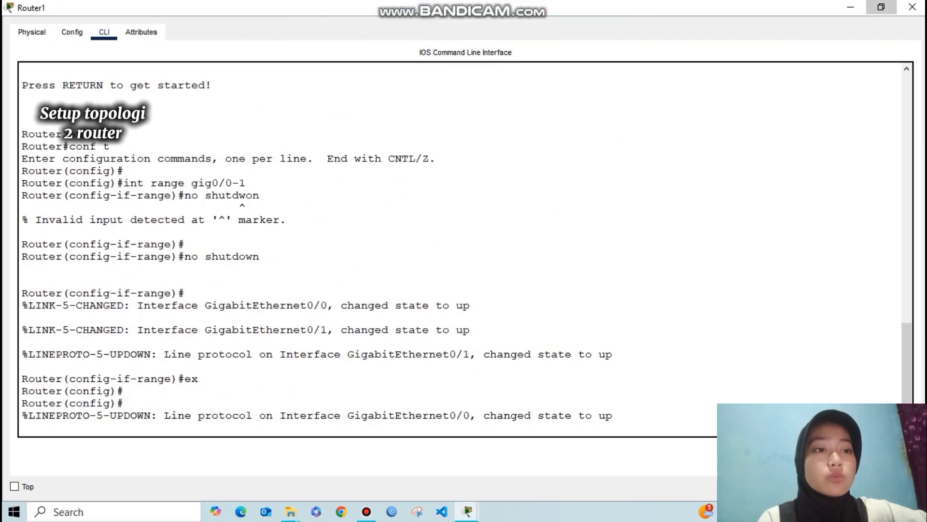
pyautogui.click(881, 6)
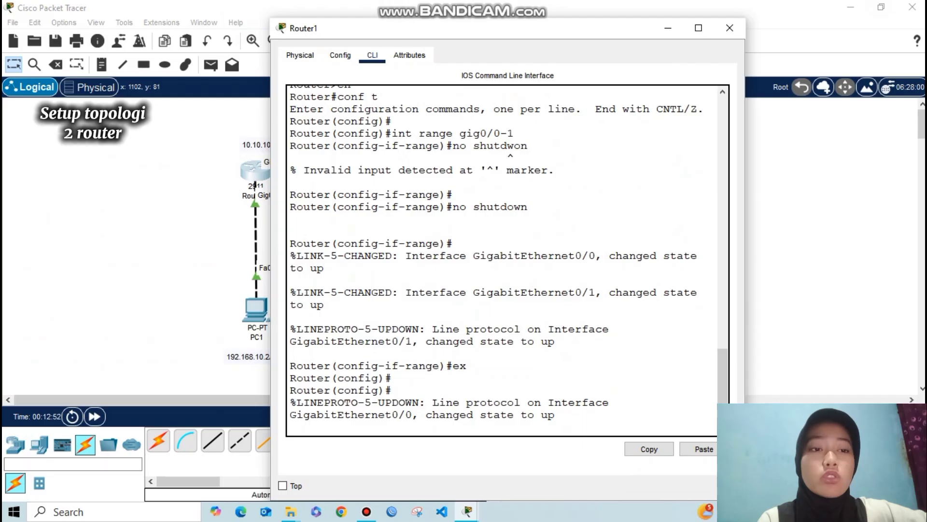
pyautogui.press('Return')
pyautogui.press('Return')
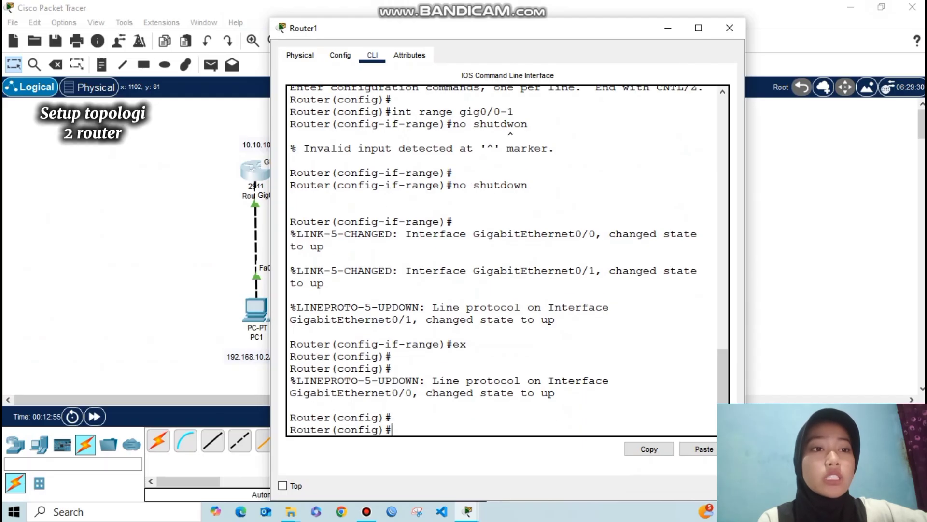
pyautogui.write('int')
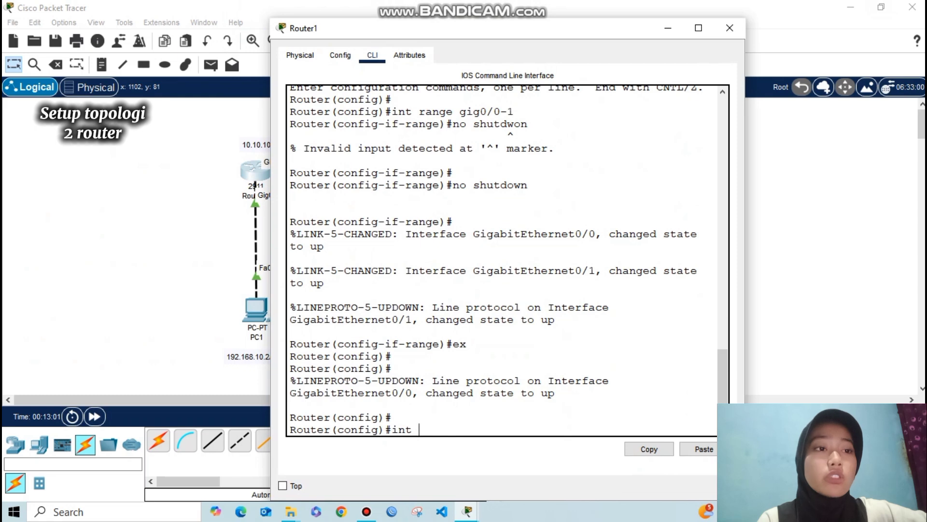
pyautogui.write(' gig0/0')
pyautogui.press('Return')
pyautogui.write('i')
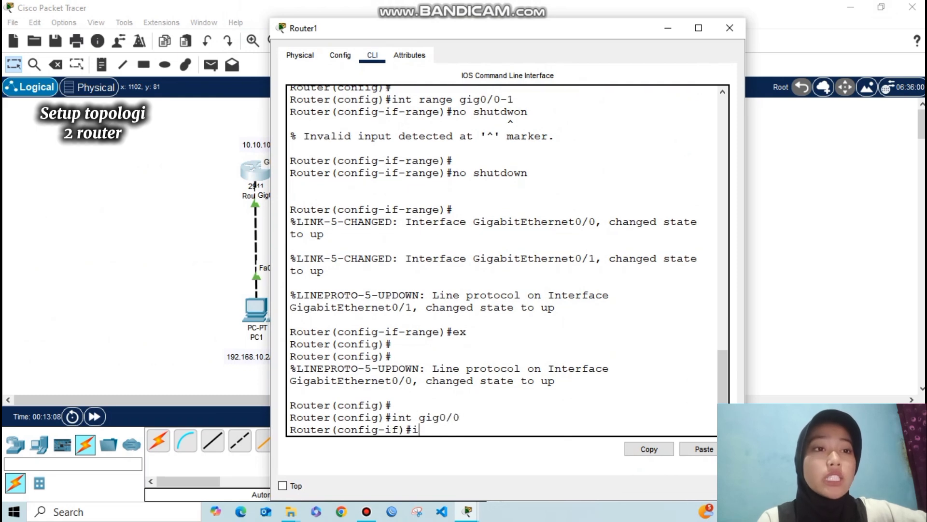
pyautogui.write('p address ')
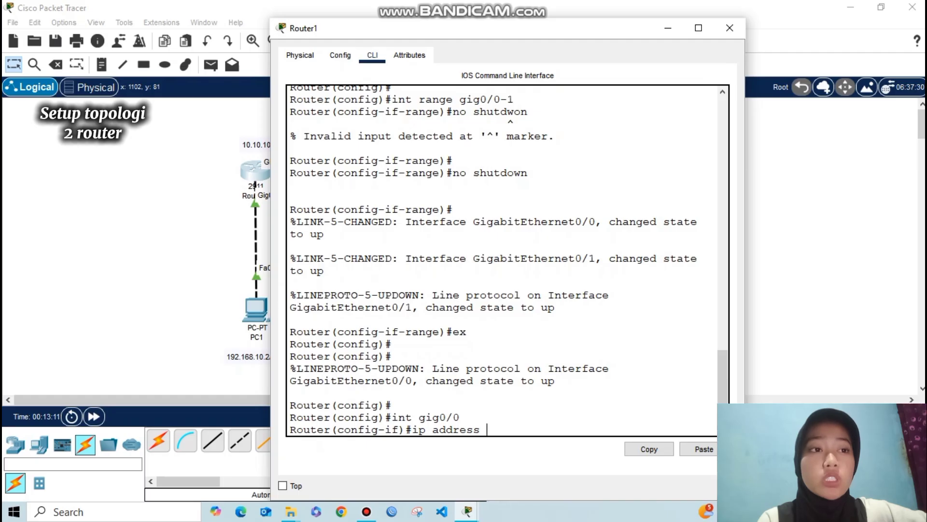
pyautogui.write('10.10.10.1 255/')
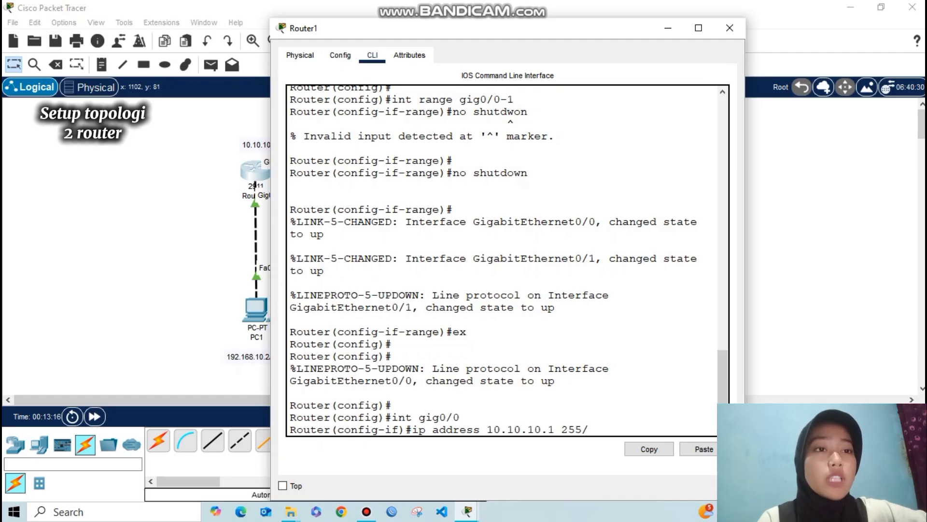
pyautogui.press('BackSpace')
pyautogui.write('.1')
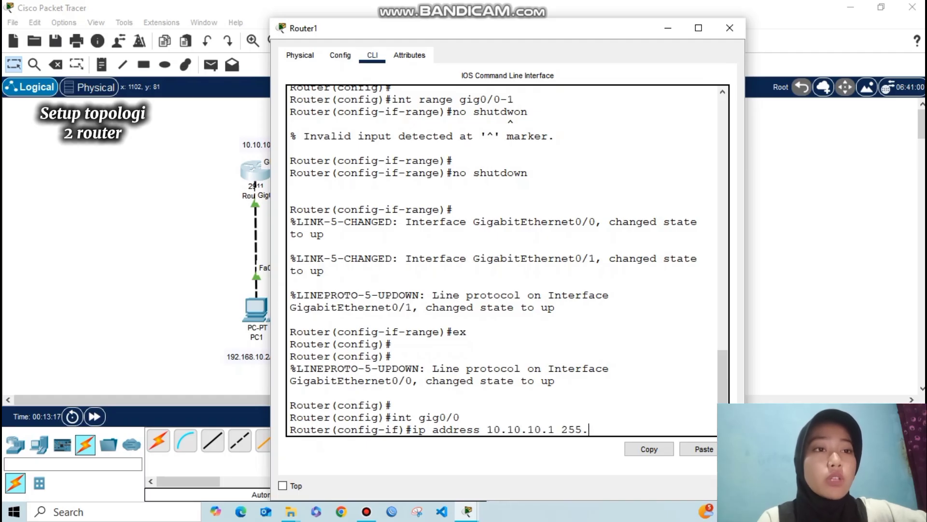
pyautogui.write('255.255.0')
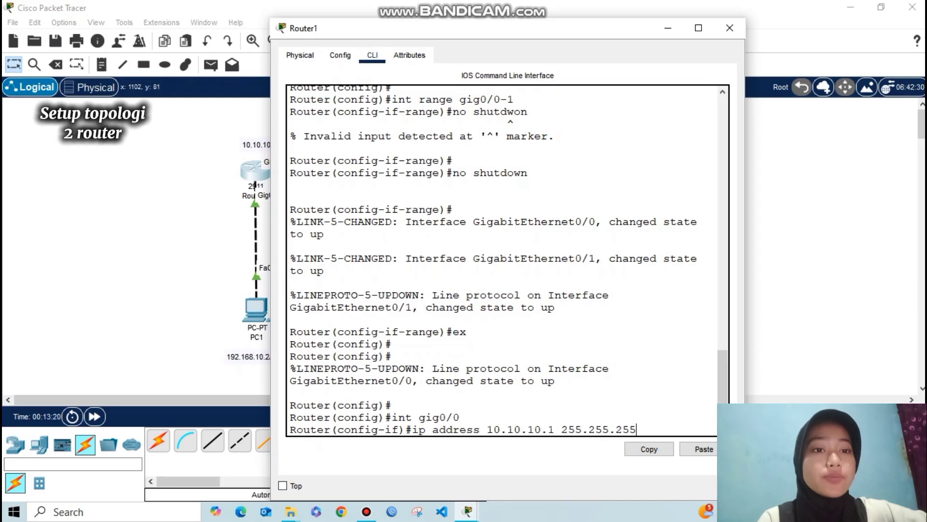
pyautogui.press('Return')
pyautogui.write('ex')
pyautogui.press('Return')
pyautogui.press('Return')
pyautogui.press('Return')
# Assign IP address 192.168.10.1 with mask 255.255.255.0 to Router1's gig0/1 interface, exit interface mode and close the router window
pyautogui.write('i')
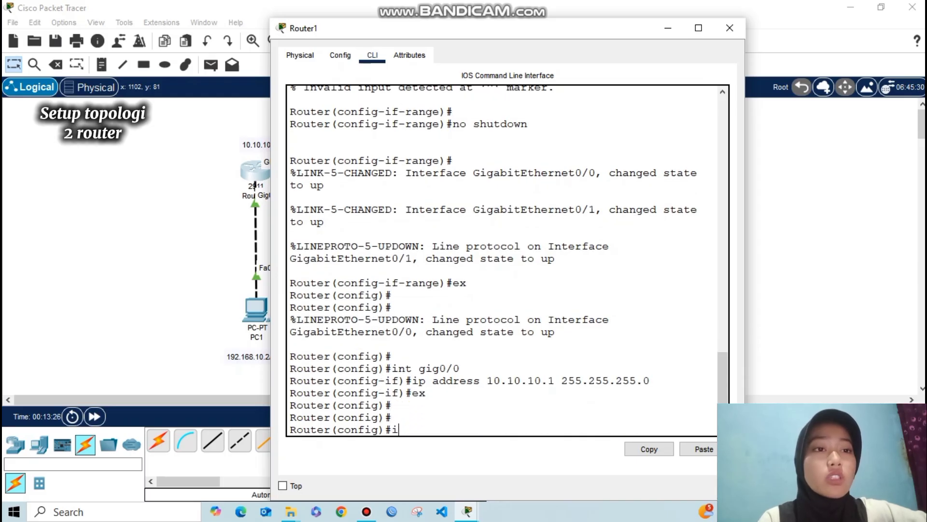
pyautogui.write('nt gig0/1')
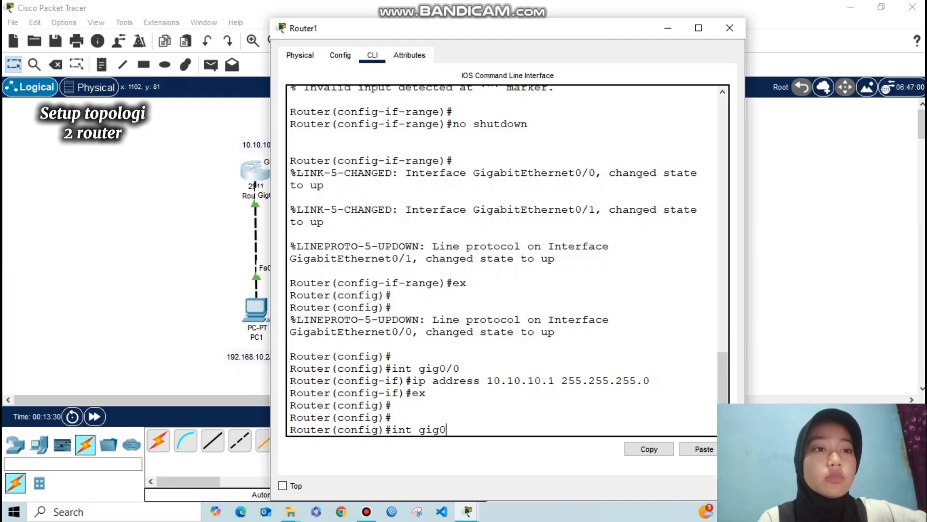
pyautogui.press('Return')
pyautogui.press('Up')
pyautogui.press('Up')
pyautogui.press('Up')
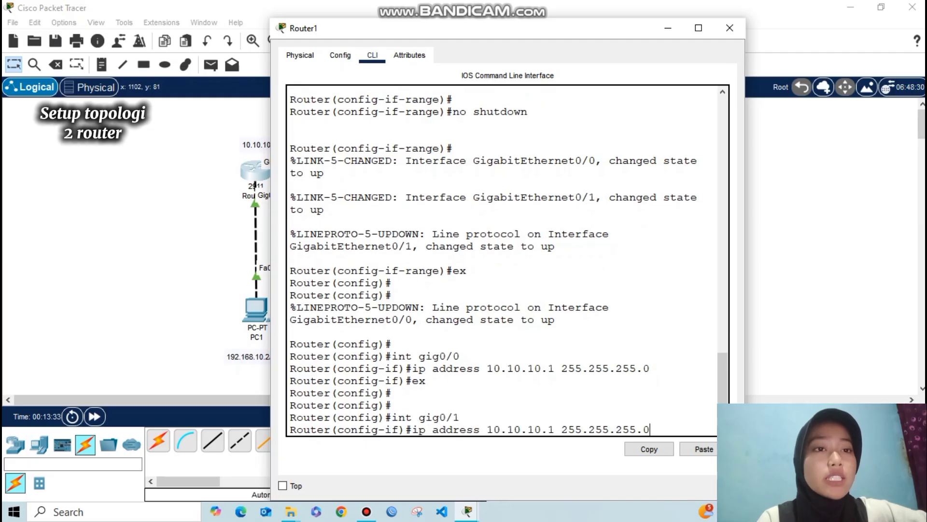
pyautogui.press('BackSpace')
pyautogui.press('BackSpace')
pyautogui.press('BackSpace')
pyautogui.press('BackSpace')
pyautogui.press('BackSpace')
pyautogui.press('BackSpace')
pyautogui.press('BackSpace')
pyautogui.press('BackSpace')
pyautogui.press('BackSpace')
pyautogui.write('192')
pyautogui.press('BackSpace')
pyautogui.press('BackSpace')
pyautogui.press('BackSpace')
pyautogui.write('92.168.10.1')
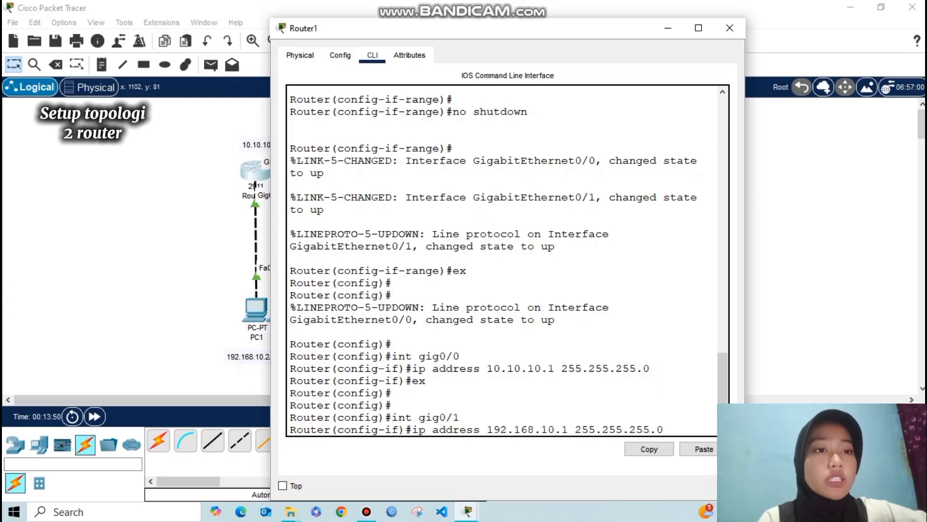
pyautogui.press('Return')
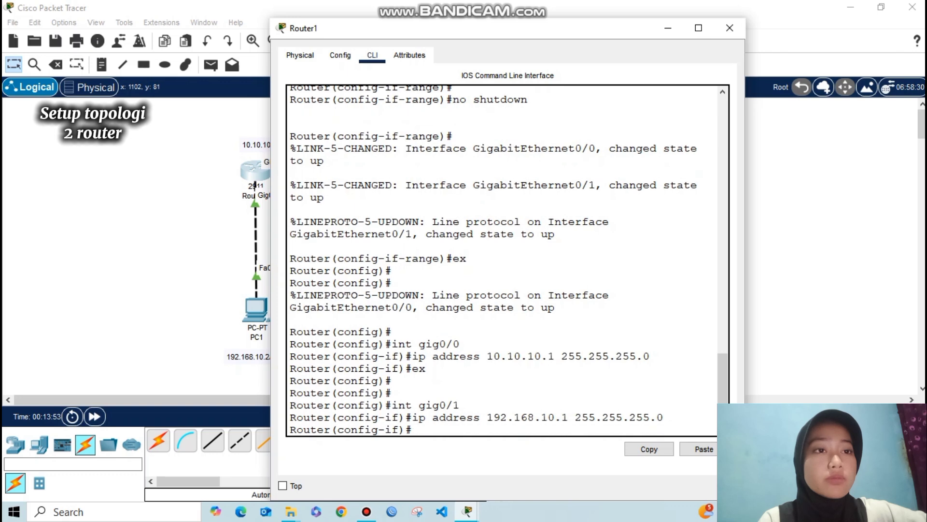
pyautogui.write('ex')
pyautogui.press('Return')
pyautogui.press('Return')
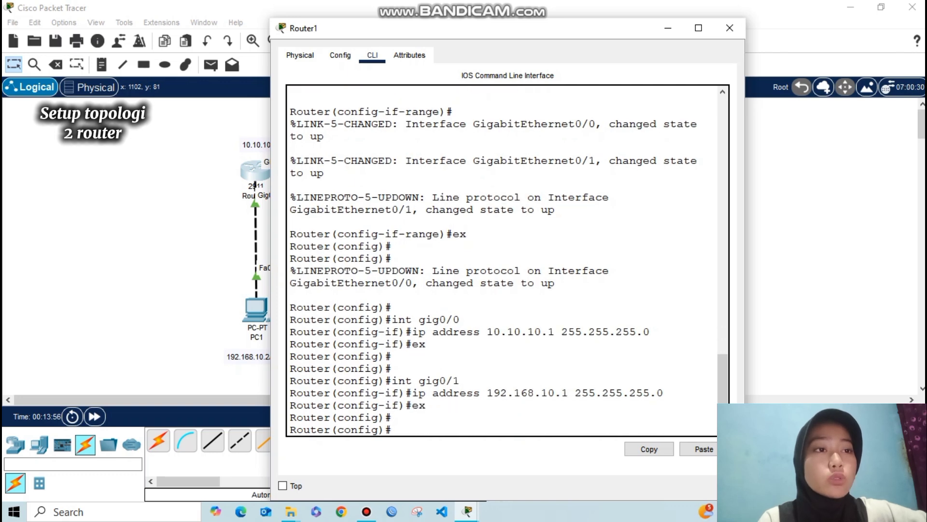
pyautogui.hotkey('alt', 'F4')
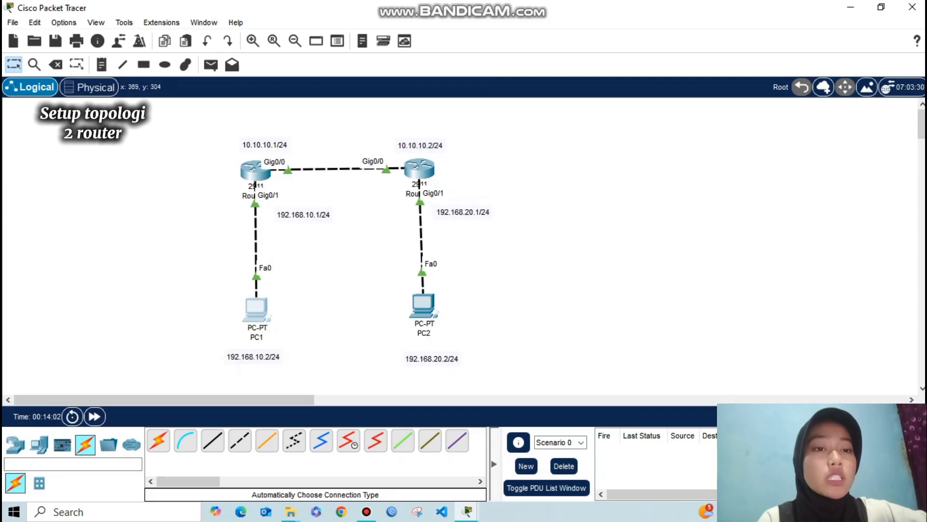
# Open PC1's IP configuration and assign the static IPv4 address 192.168.10.2 with subnet mask 255.255.255.0
pyautogui.click(256, 309)
pyautogui.click(380, 55)
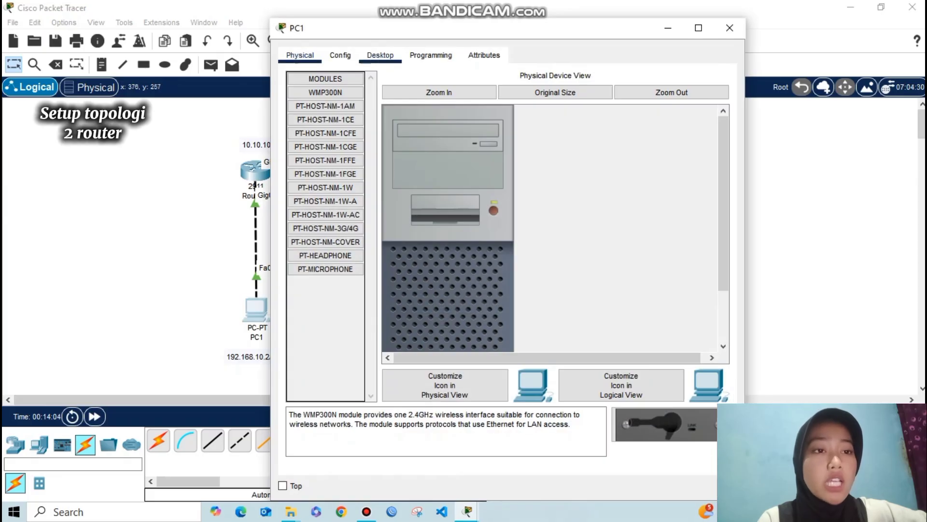
pyautogui.click(329, 108)
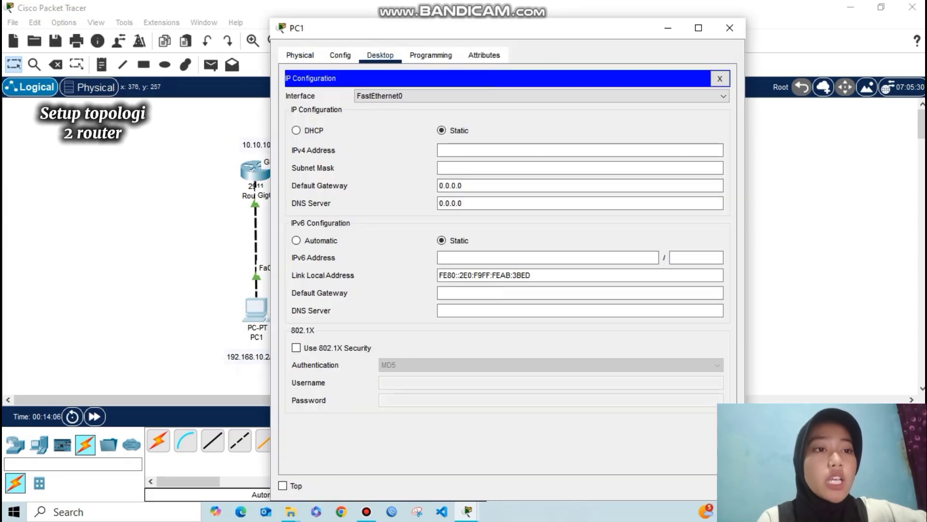
pyautogui.write('1')
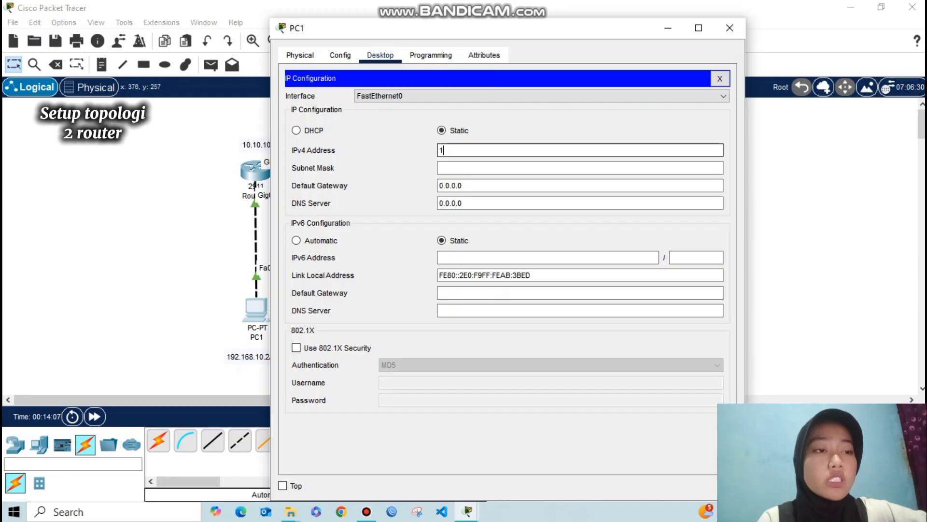
pyautogui.write('92.16')
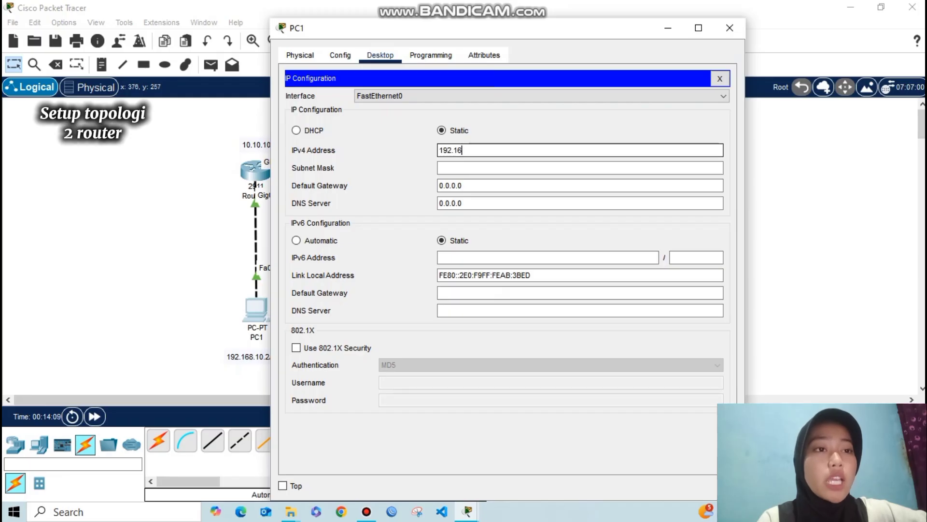
pyautogui.write('8.10.2')
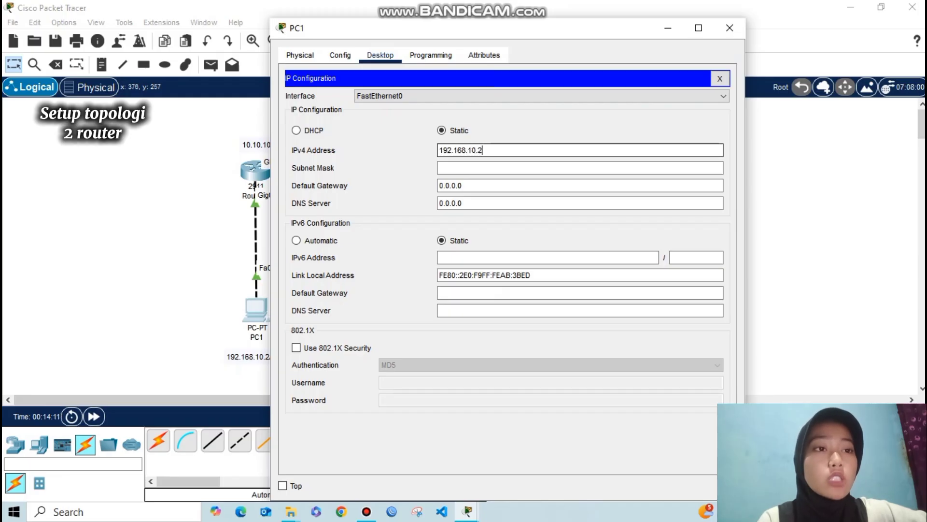
pyautogui.click(483, 168)
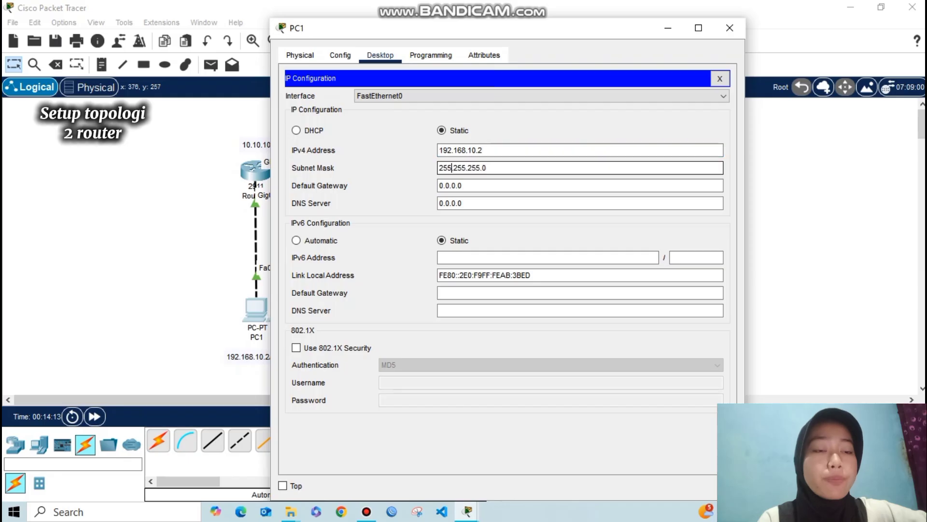
# Set PC1's default gateway to 192.168.10.1 and close the PC window
pyautogui.click(462, 185)
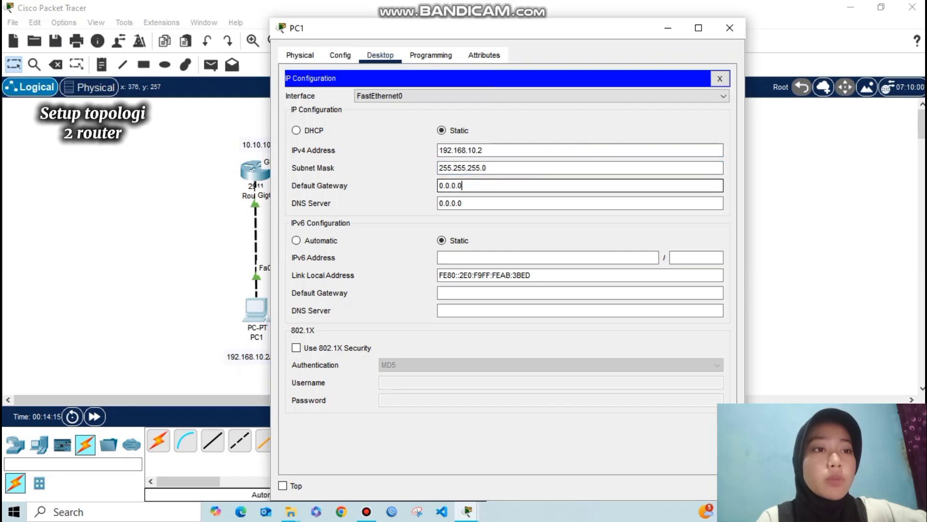
pyautogui.press('BackSpace')
pyautogui.press('BackSpace')
pyautogui.press('BackSpace')
pyautogui.press('BackSpace')
pyautogui.press('BackSpace')
pyautogui.write('192.168.10.1')
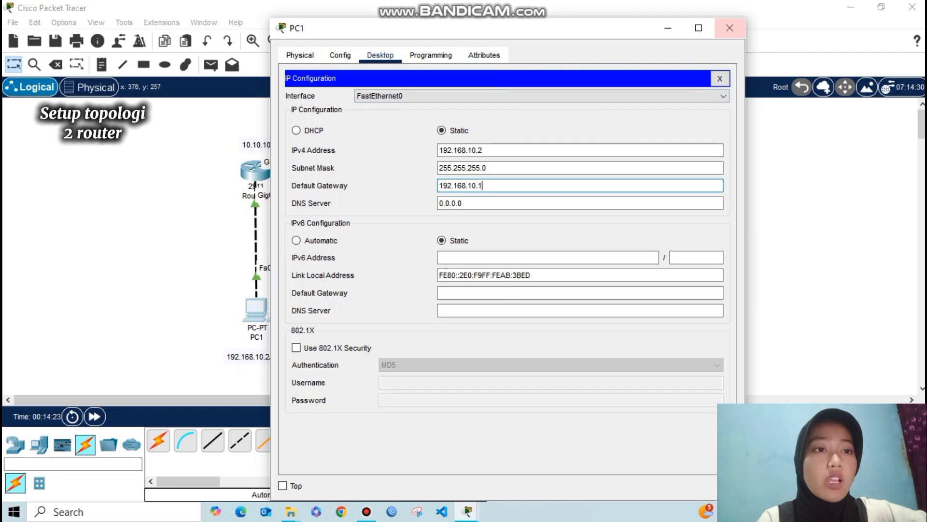
pyautogui.click(730, 27)
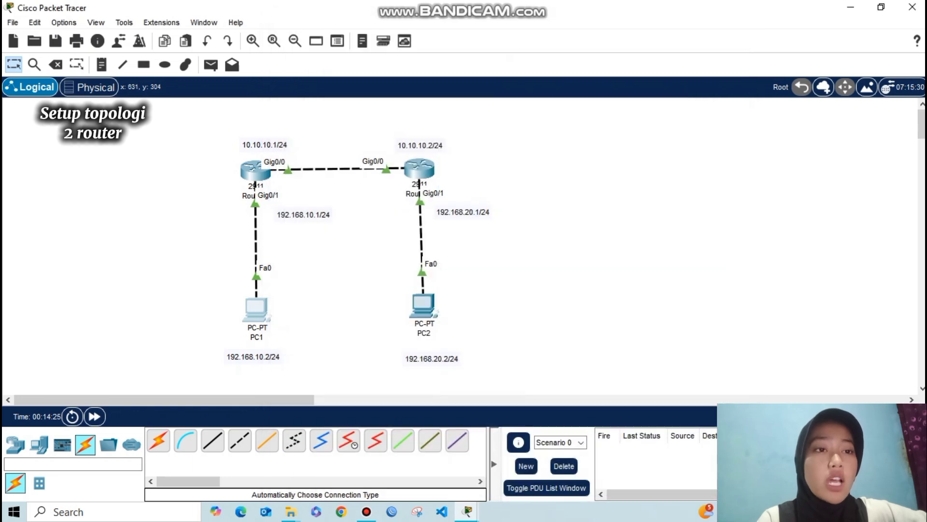
# Open PC2's IP configuration and assign the static IPv4 address 192.168.20.2 with subnet mask 255.255.255.0
pyautogui.click(423, 304)
pyautogui.click(380, 81)
pyautogui.click(328, 136)
pyautogui.click(579, 175)
pyautogui.write('192.168.')
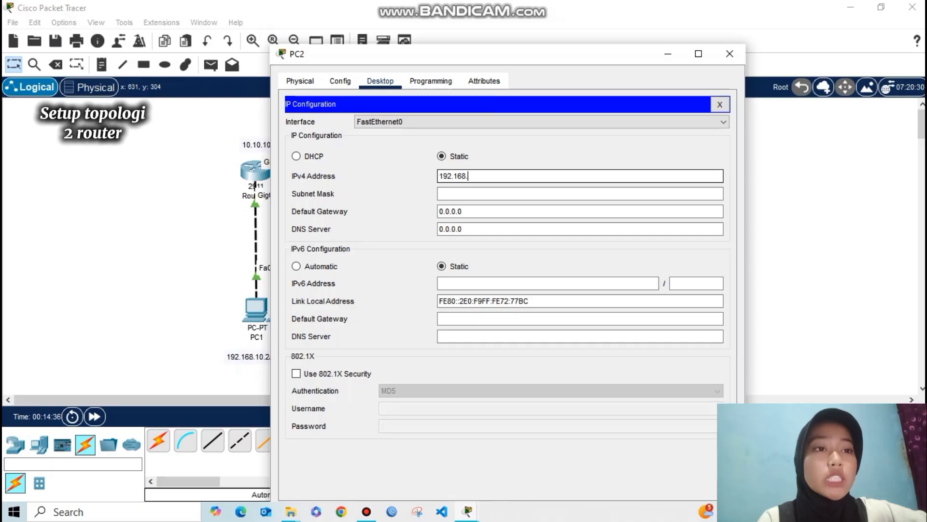
pyautogui.write('20.2')
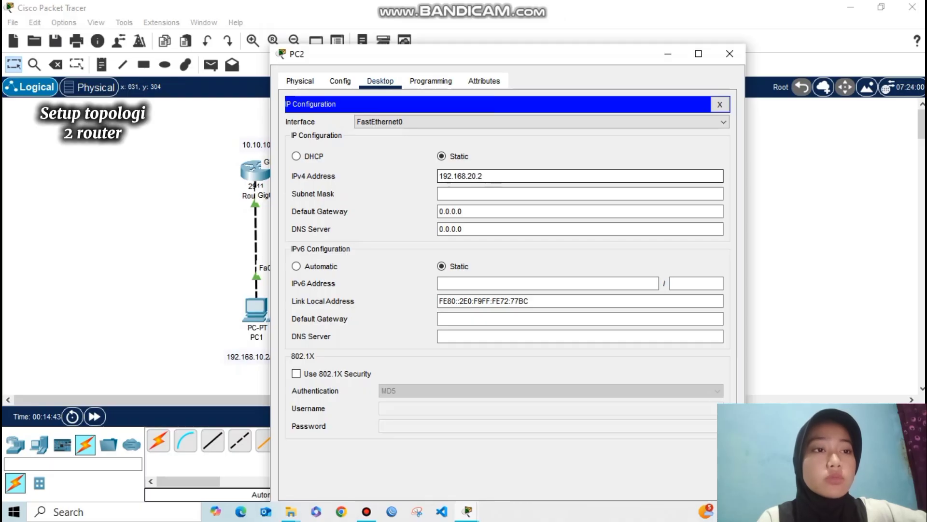
pyautogui.press('Tab')
# Set PC2's default gateway to 192.168.20.1 and close the PC window
pyautogui.press('Tab')
pyautogui.press('BackSpace')
pyautogui.press('BackSpace')
pyautogui.press('BackSpace')
pyautogui.press('BackSpace')
pyautogui.press('BackSpace')
pyautogui.press('BackSpace')
pyautogui.press('BackSpace')
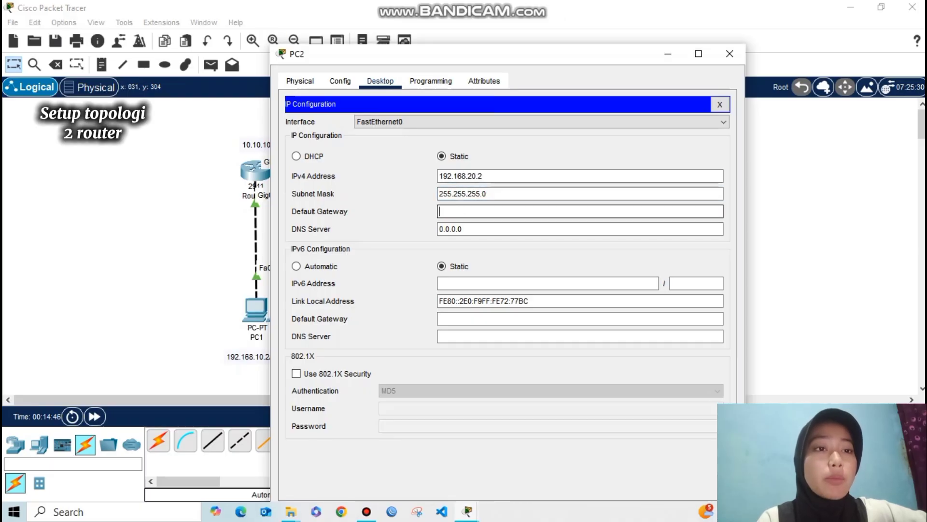
pyautogui.write('192')
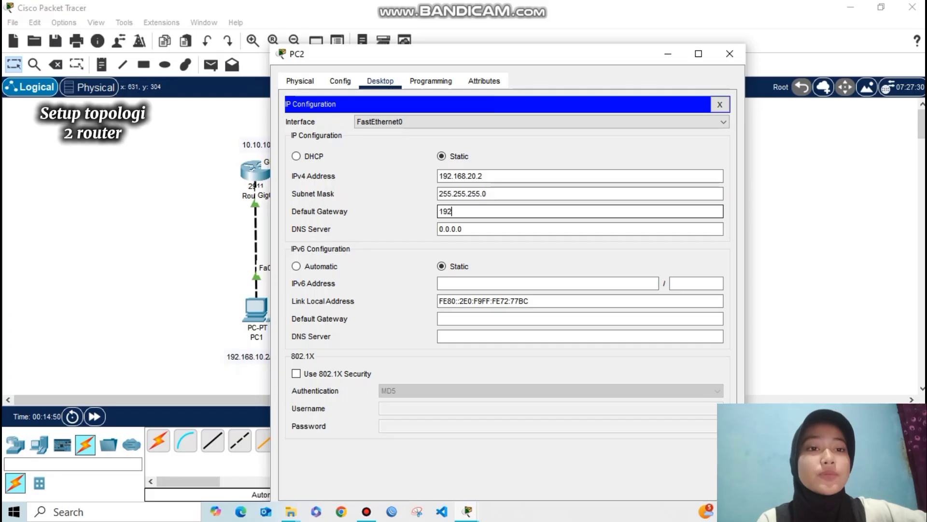
pyautogui.write('.168.20.1')
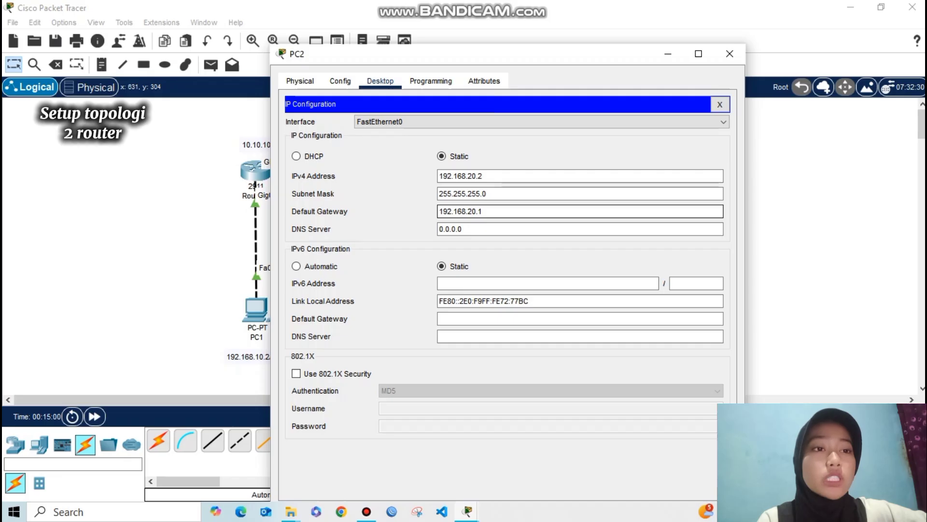
pyautogui.click(730, 53)
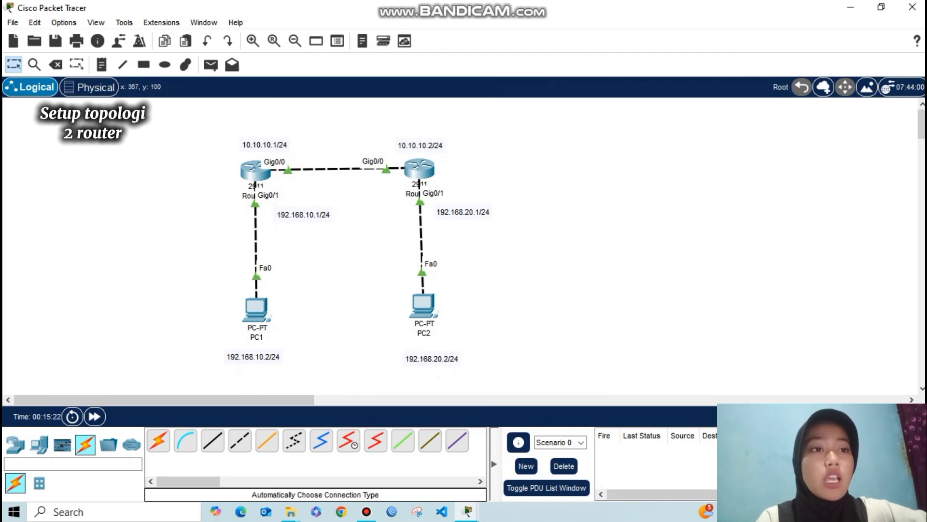
# Run "do show ip route" in Router1's CLI and enlarge the window to read its routing table
pyautogui.hotkey('alt', 'Tab')
pyautogui.write('do show')
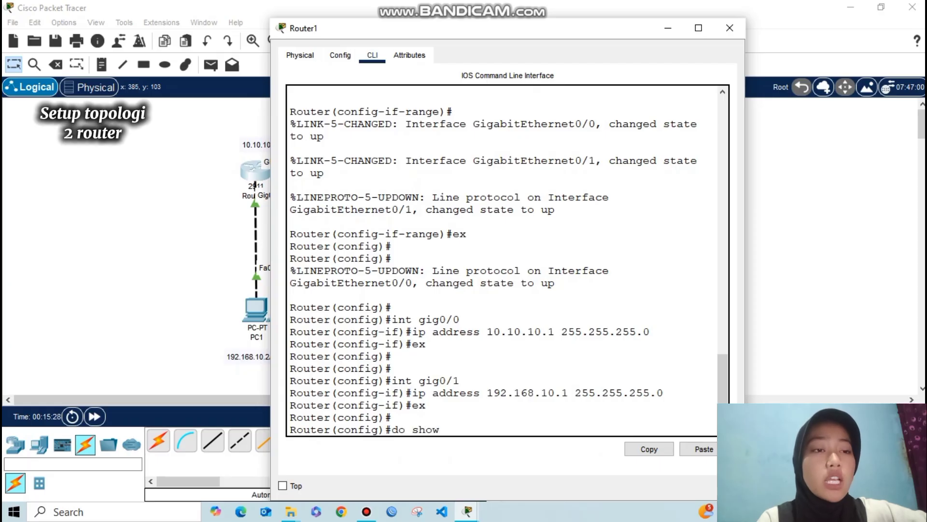
pyautogui.write(' ip route')
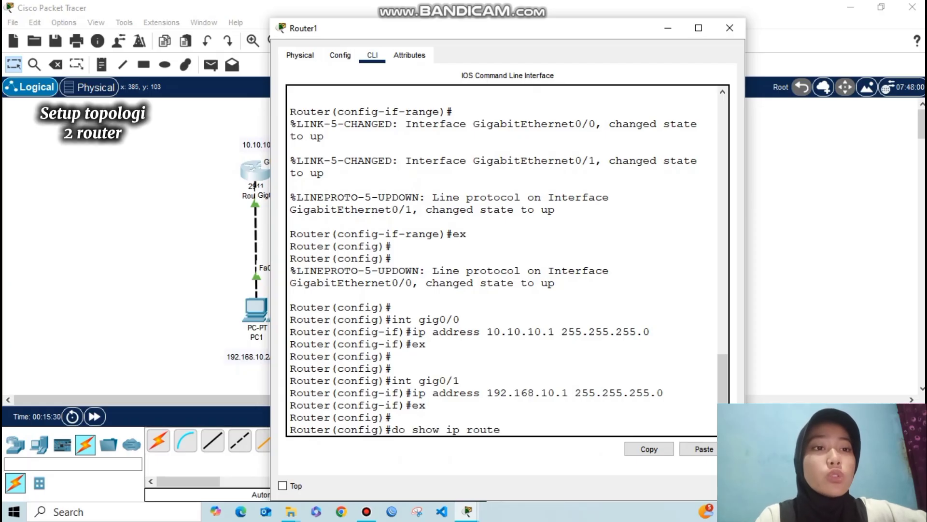
pyautogui.press('Return')
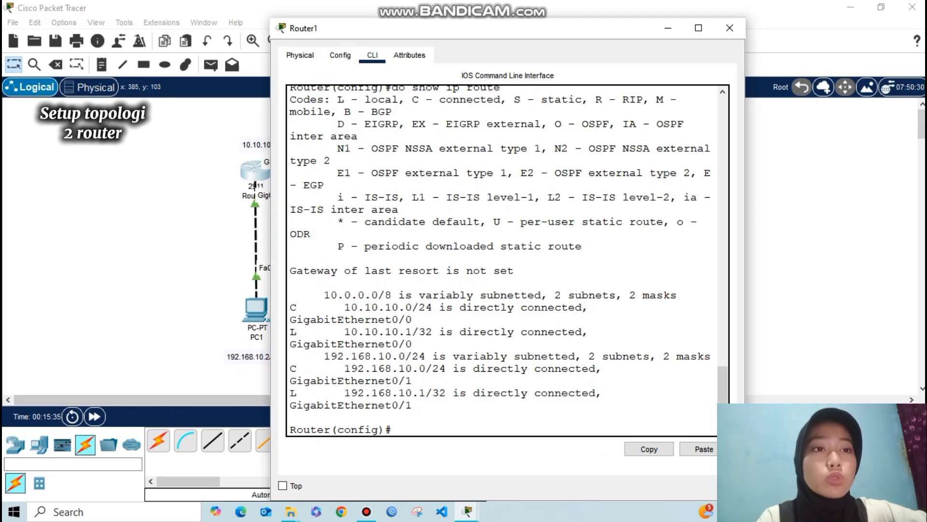
pyautogui.moveTo(367, 28); pyautogui.dragTo(387, 10)
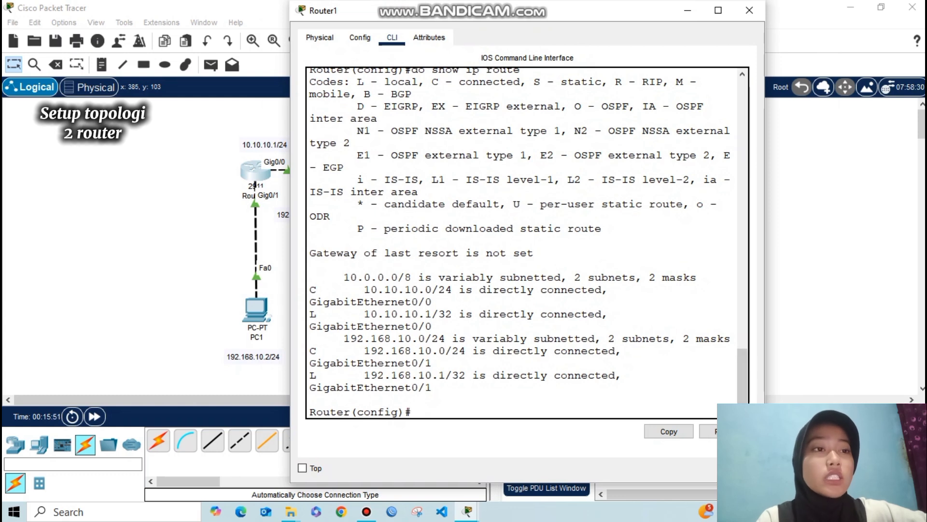
pyautogui.moveTo(765, 313); pyautogui.dragTo(874, 313)
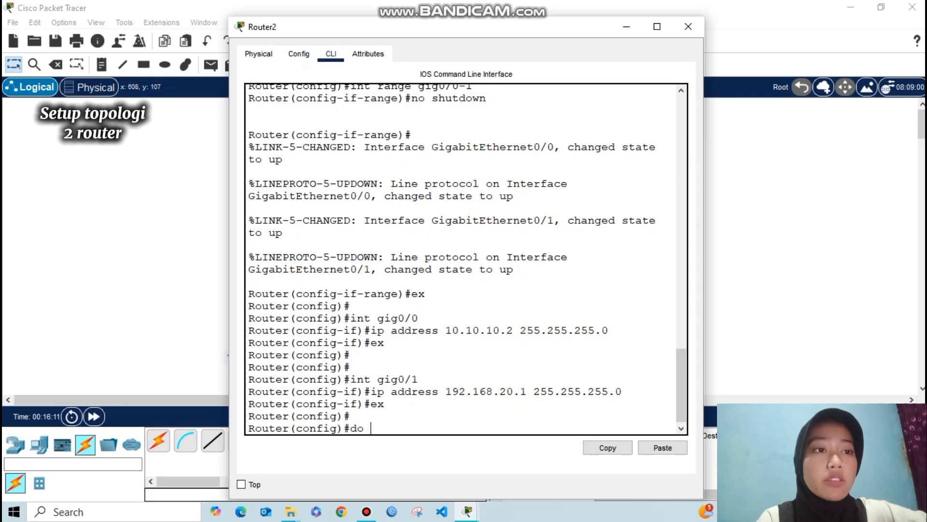
# Run "do show ip route" in Router2's CLI, widen the window to read its routing table, and minimize it
pyautogui.write('ho')
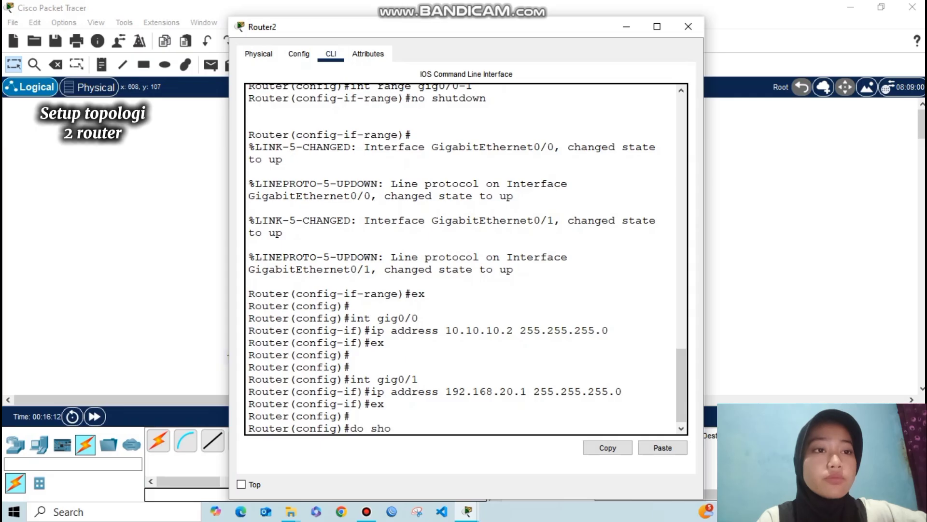
pyautogui.write('w ip route')
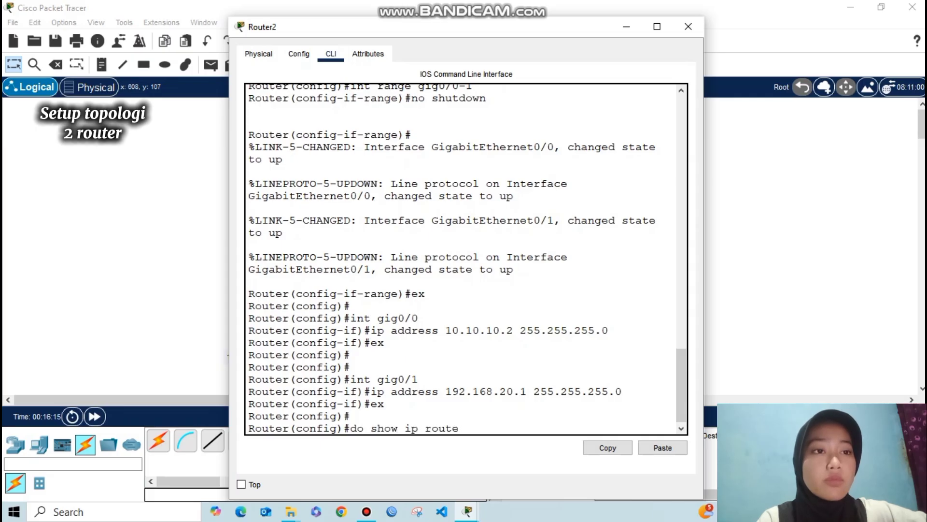
pyautogui.press('Return')
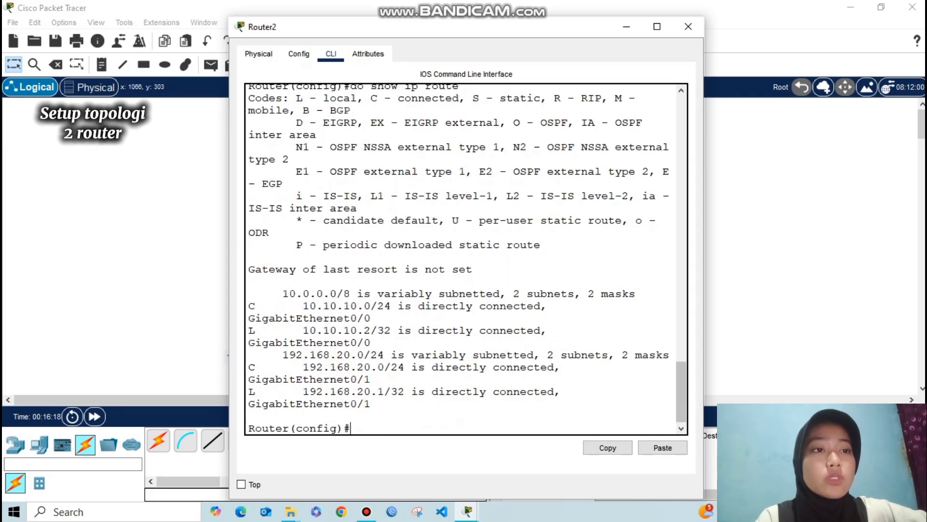
pyautogui.moveTo(704, 318); pyautogui.dragTo(834, 314)
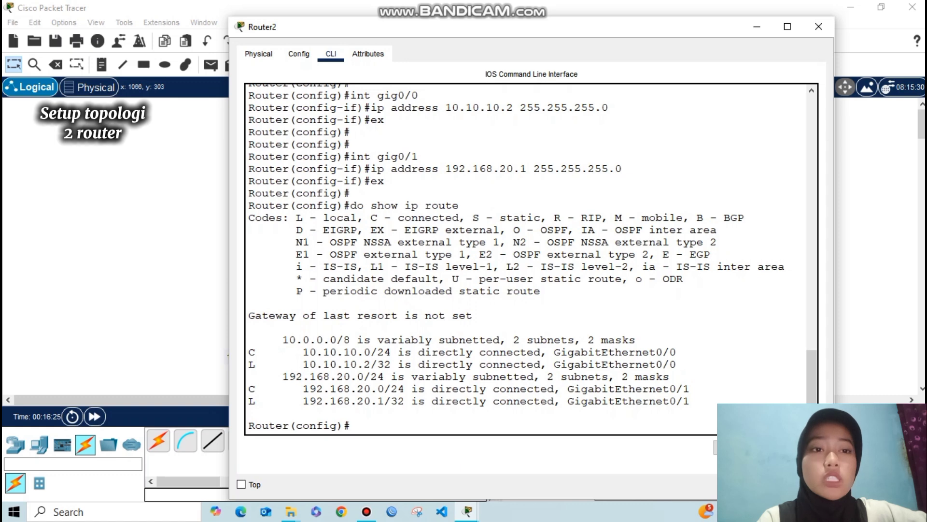
pyautogui.click(756, 26)
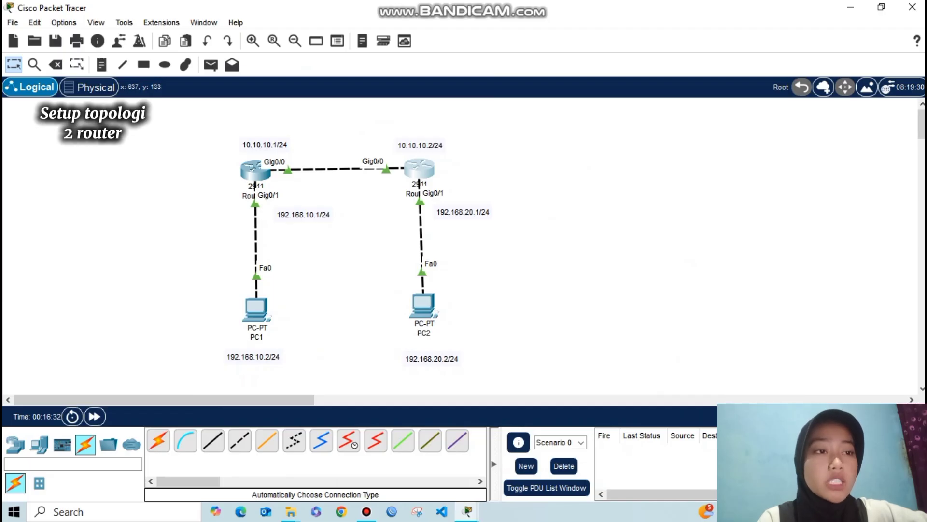
# Select the whole topology with its address labels and move it left to free workspace beside it
pyautogui.moveTo(178, 119); pyautogui.dragTo(518, 369)
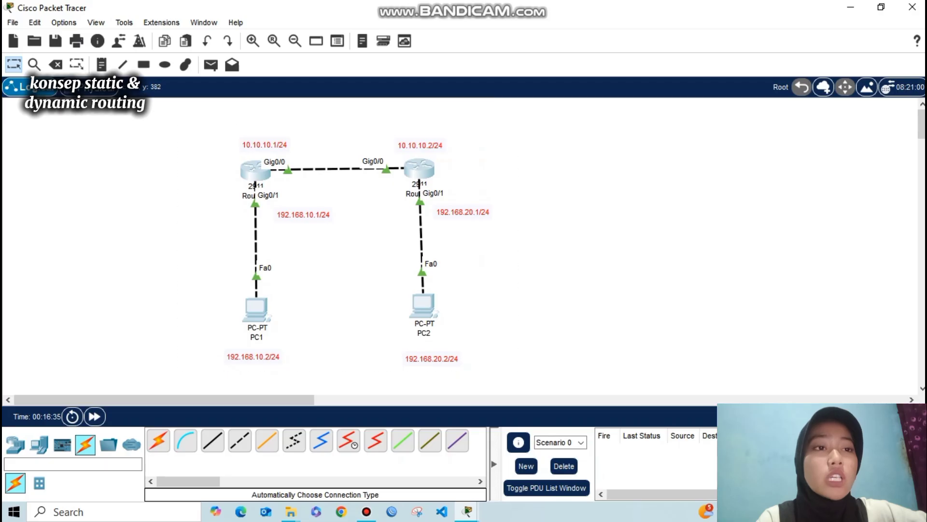
pyautogui.moveTo(419, 169); pyautogui.dragTo(312, 162)
pyautogui.press('Escape')
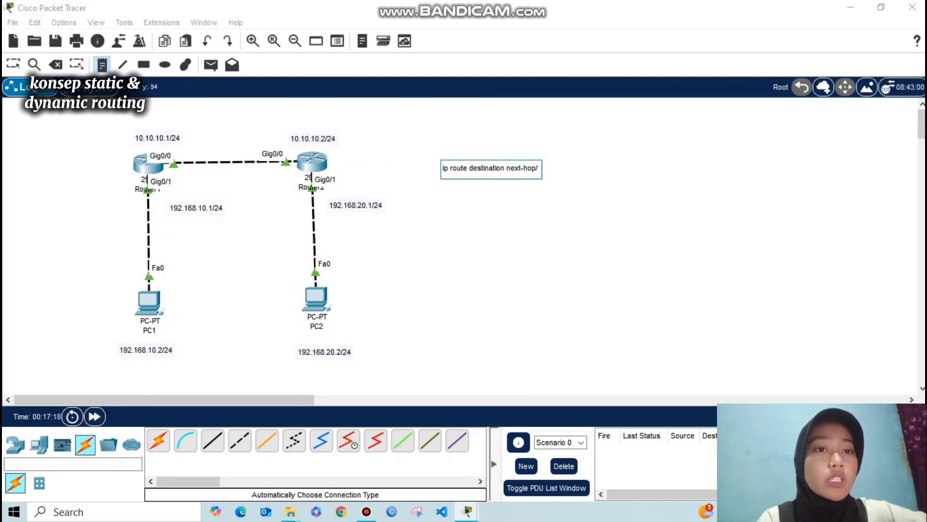
# Complete the workspace note beside the topology so it reads "ip route destination next-hop/gateway"
pyautogui.write('gateway')
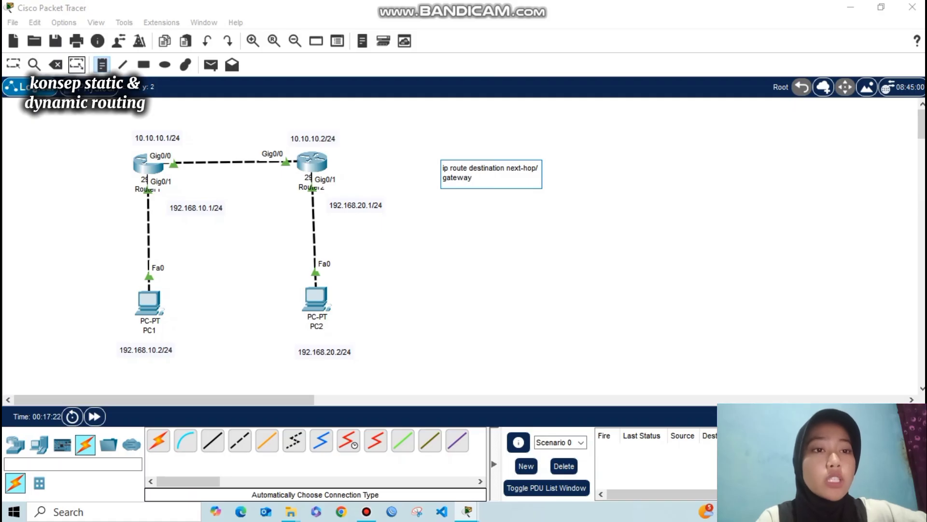
pyautogui.click(13, 64)
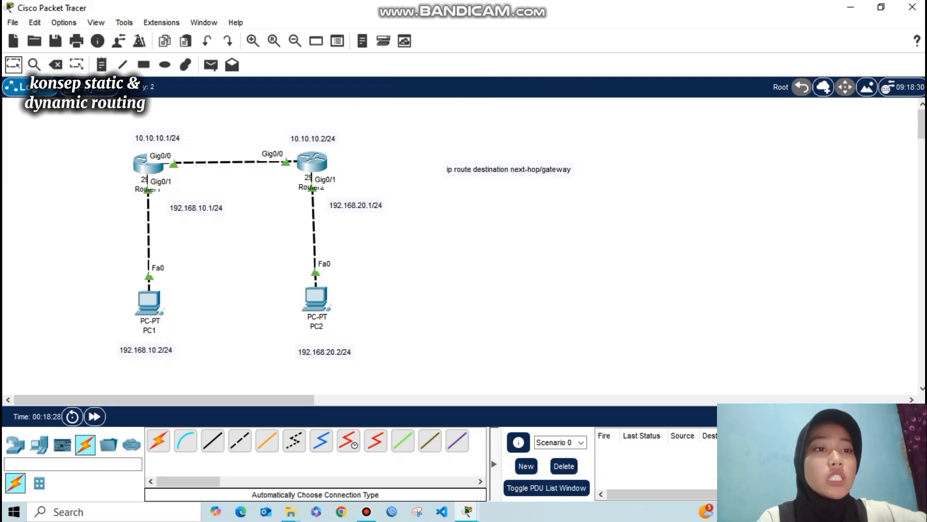
# Add a note below the command syntax note reading "ip route 192.168.20.2 255.255.255.0 10.10.10.2"
pyautogui.write('o')
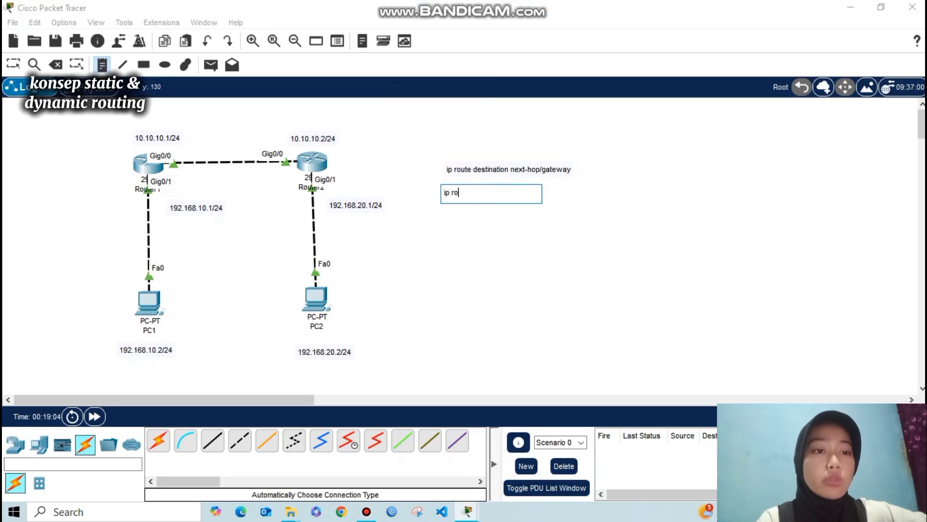
pyautogui.write('ute')
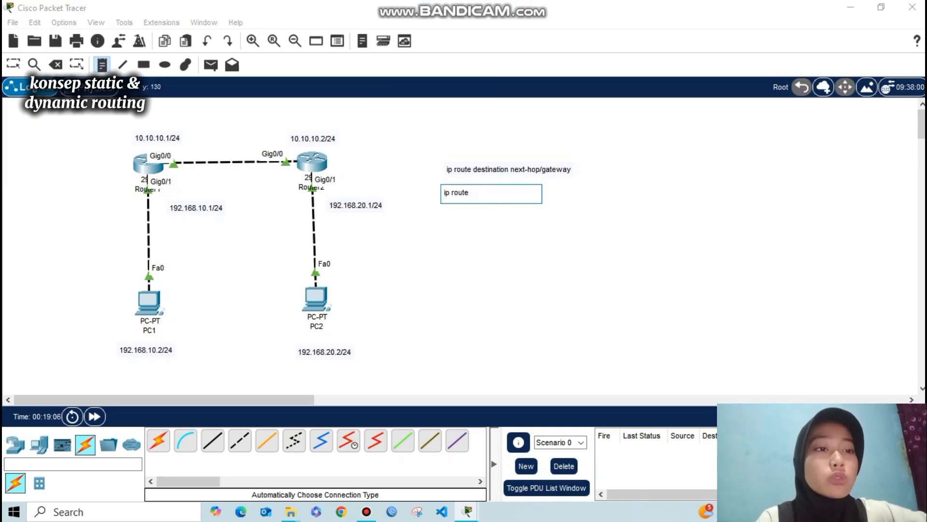
pyautogui.write(' 192')
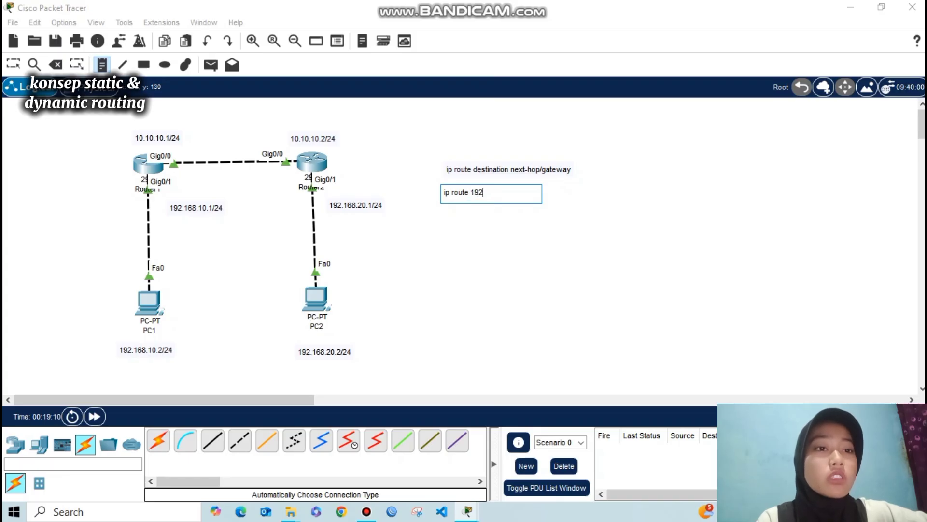
pyautogui.press('BackSpace')
pyautogui.press('BackSpace')
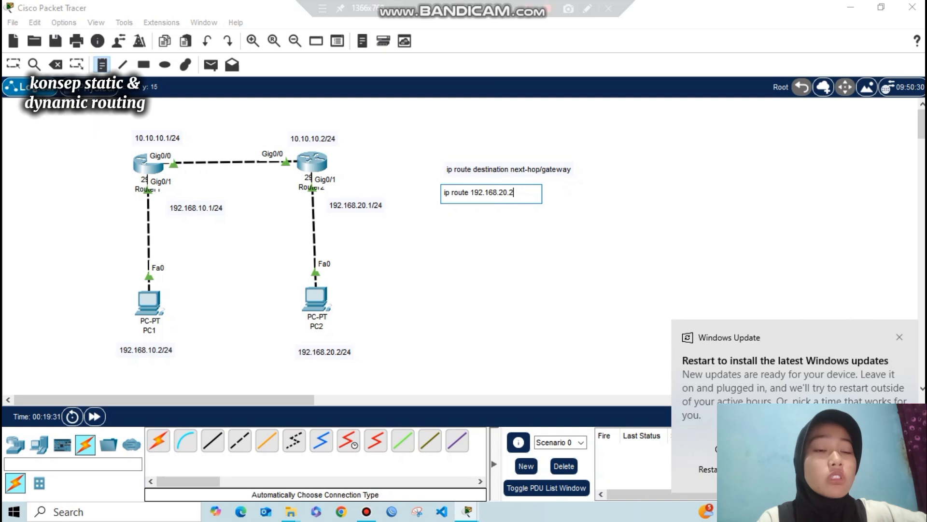
pyautogui.press('Escape')
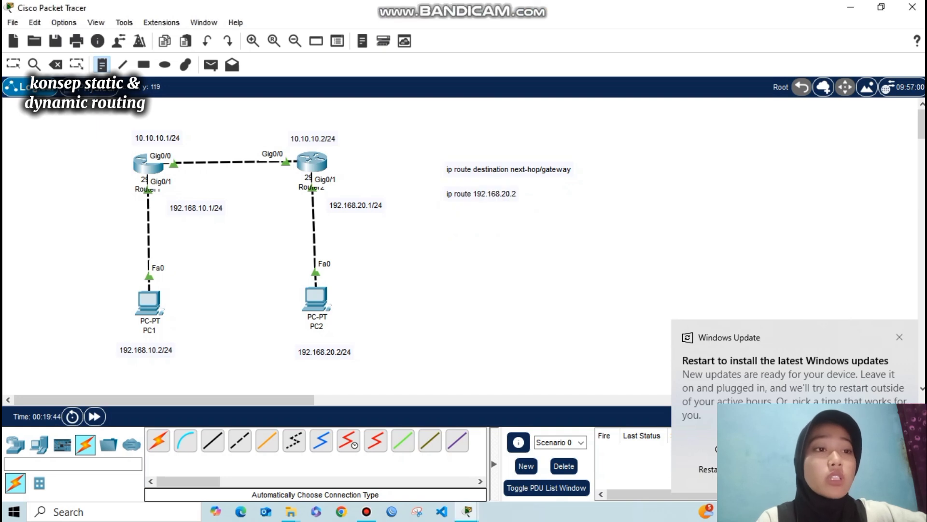
pyautogui.click(512, 194)
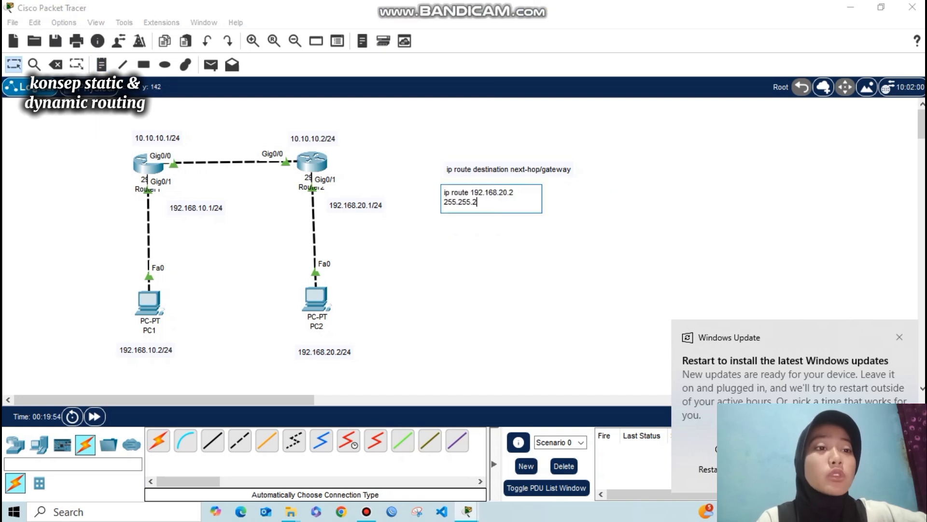
pyautogui.write('55.0')
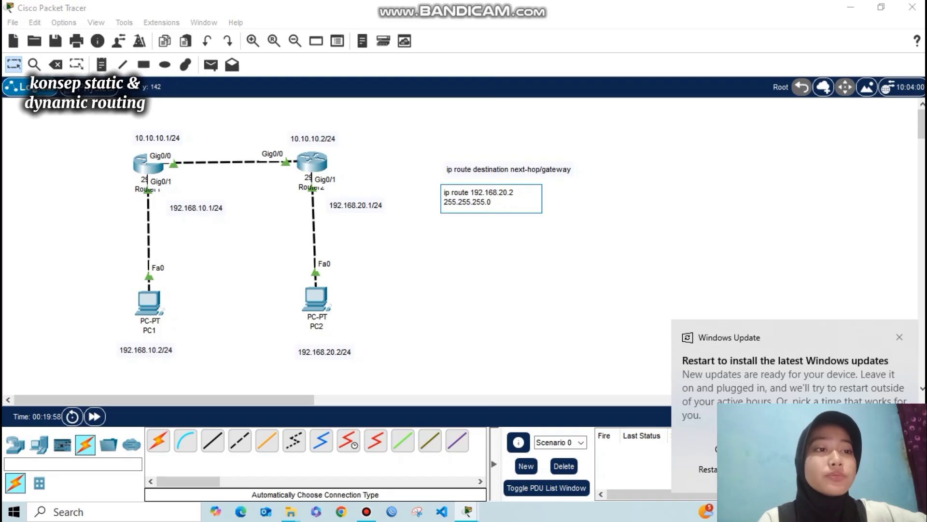
pyautogui.write(' 10.1')
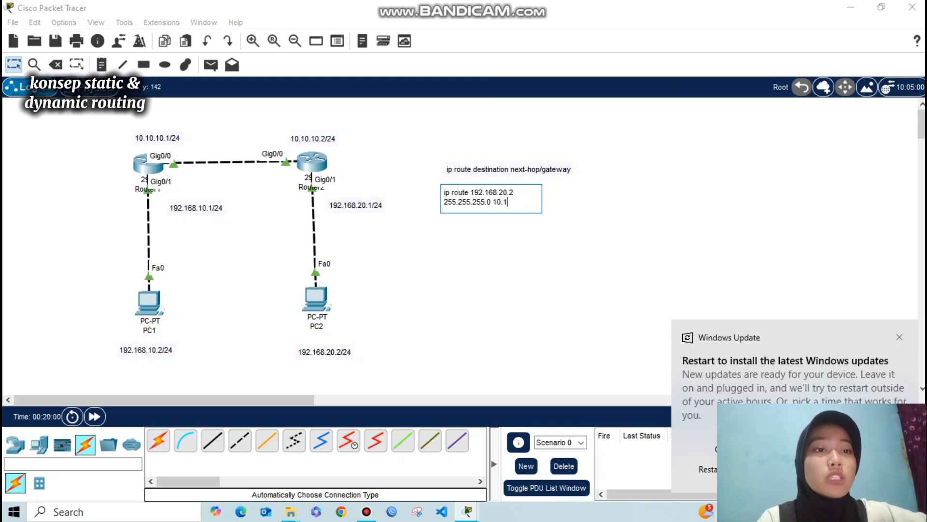
pyautogui.write('0.10.2')
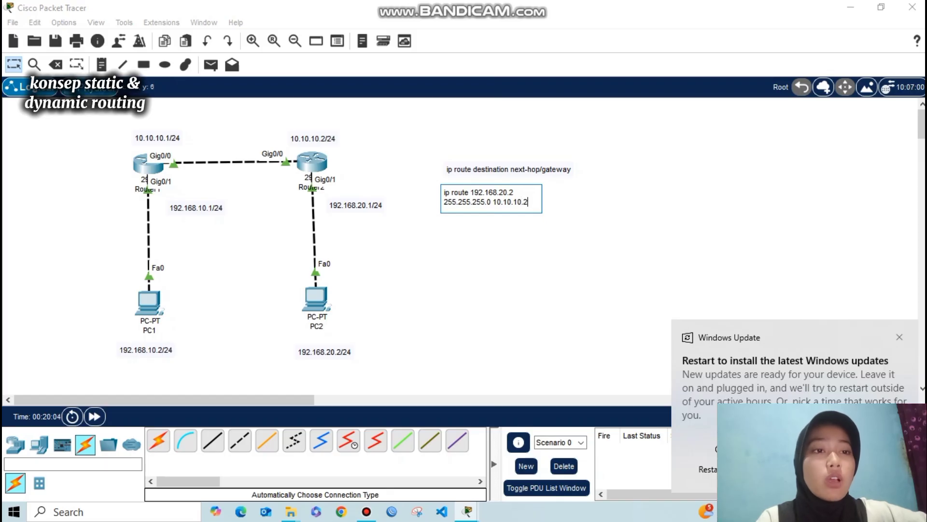
pyautogui.press('Escape')
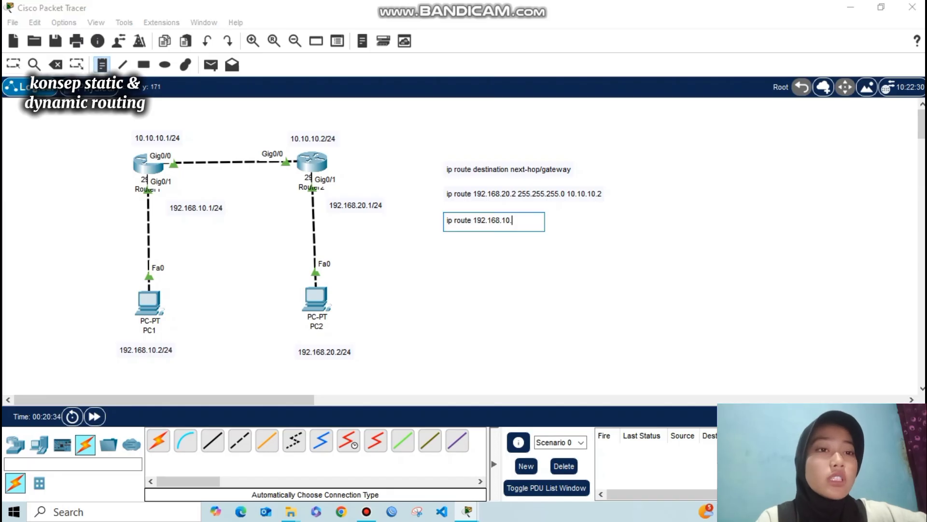
# Complete another note below the first route example so it reads "ip route 192.168.10.0 255.255.255.0 10.10.10.1"
pyautogui.write('0 255')
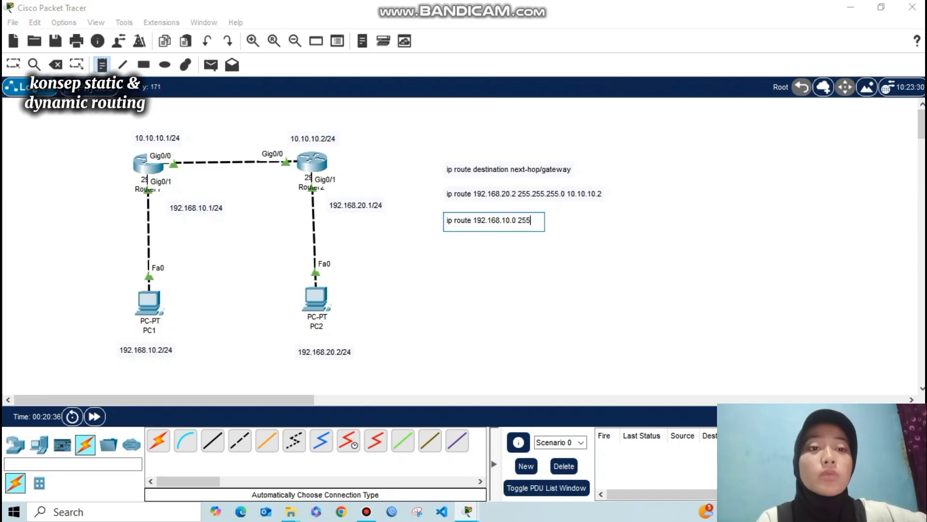
pyautogui.write('.255.255.0')
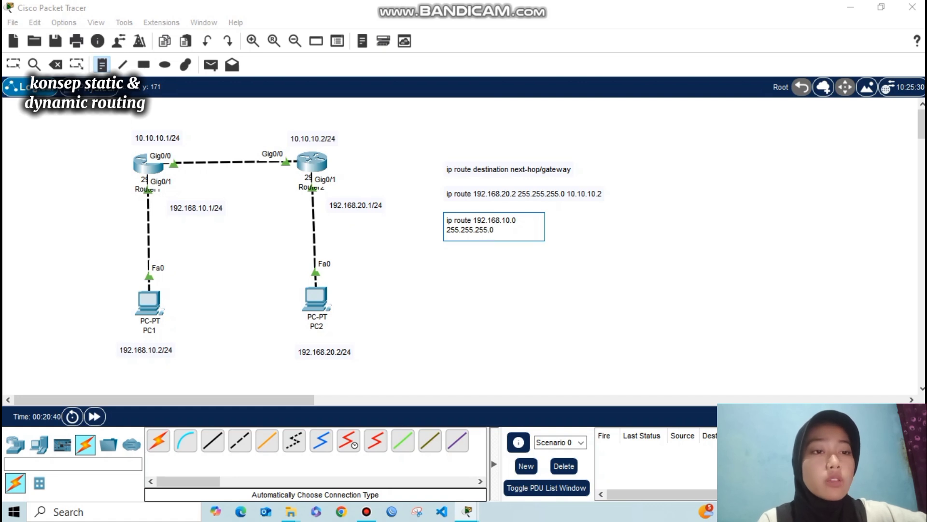
pyautogui.write(' 10.1')
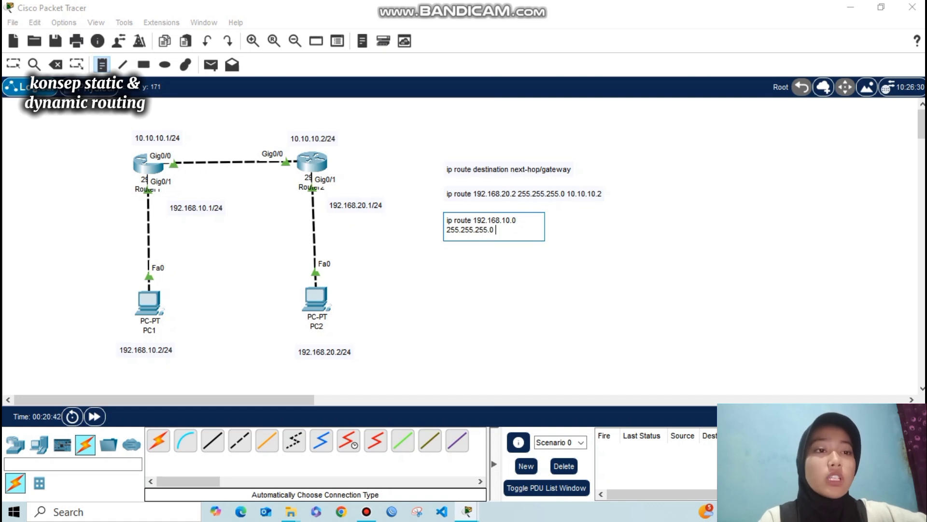
pyautogui.write('0.10')
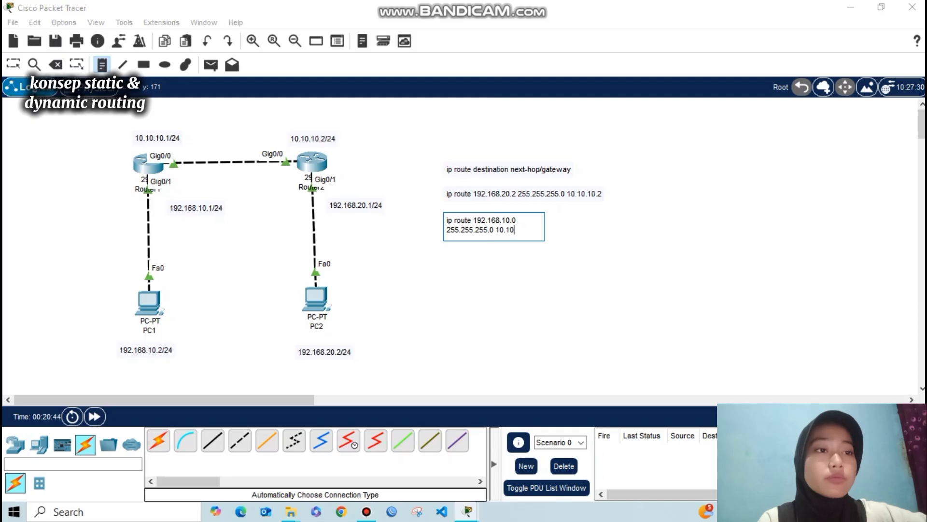
pyautogui.write('.1')
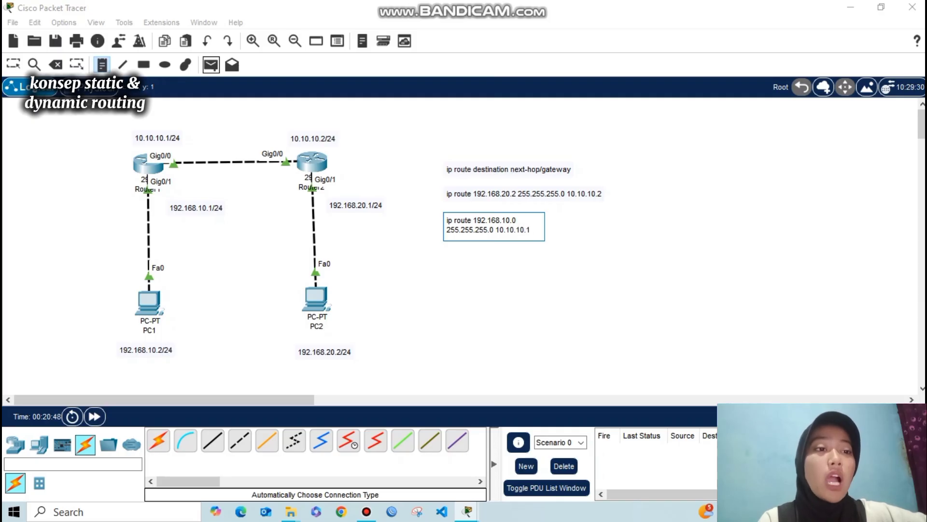
pyautogui.click(14, 64)
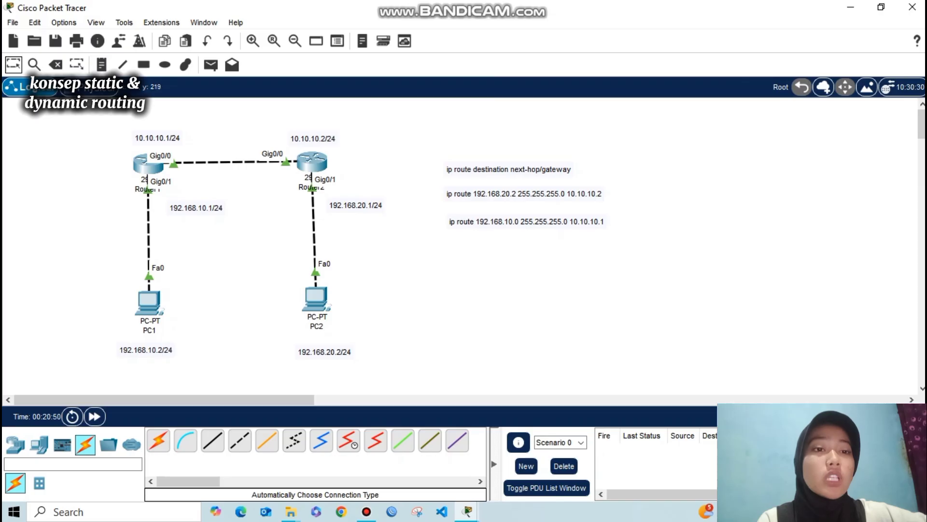
# Align the 192.168.10.0 route note directly beneath the first route note, and set the first note's destination to 192.168.20.0
pyautogui.moveTo(526, 221); pyautogui.dragTo(524, 214)
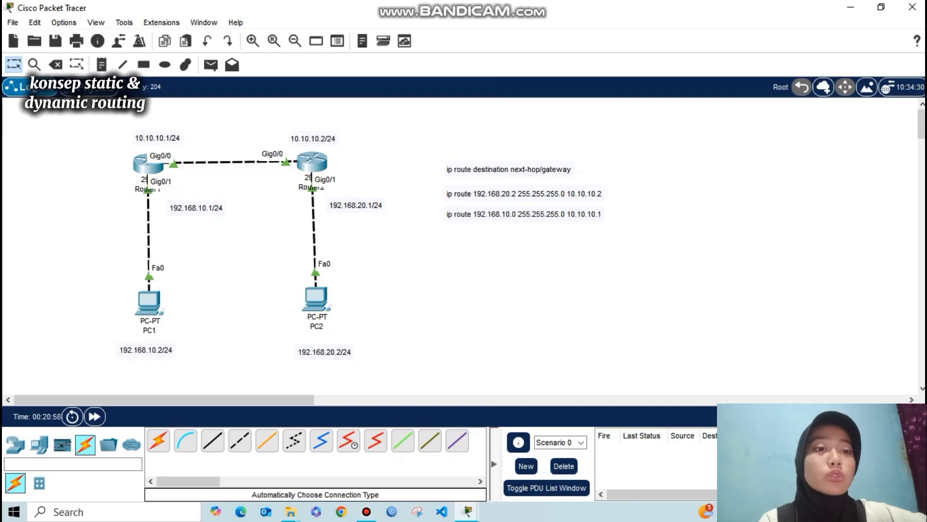
pyautogui.doubleClick(511, 193)
pyautogui.press('Right')
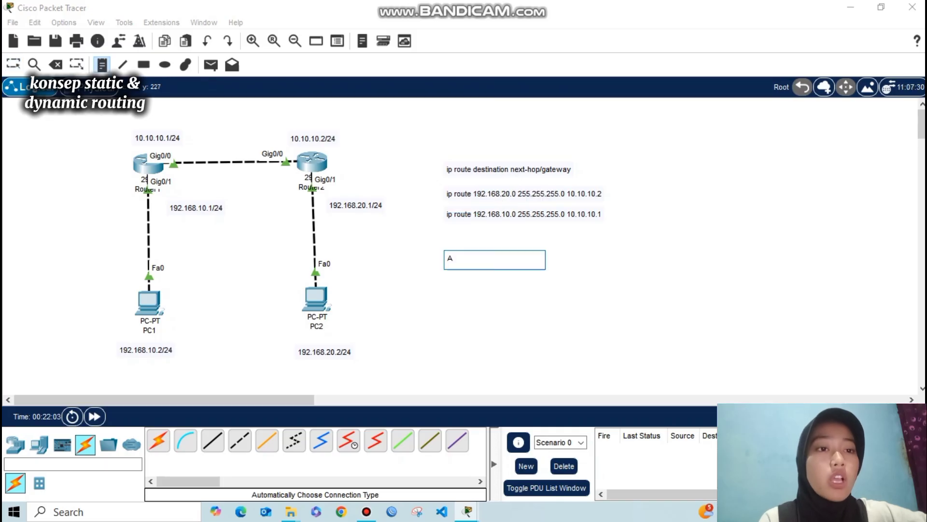
# Write the note "Advertise Connected Network" below the static route examples and move it closer to them
pyautogui.write('d')
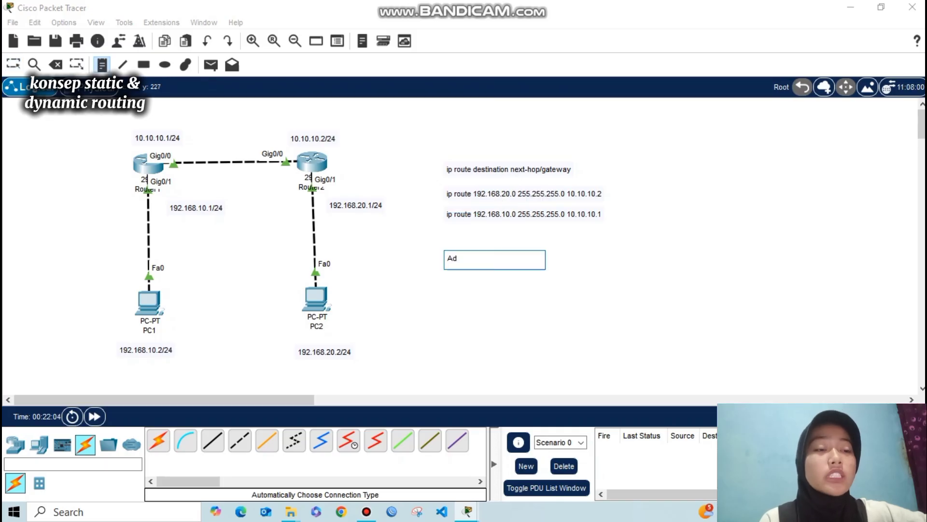
pyautogui.write('vertis')
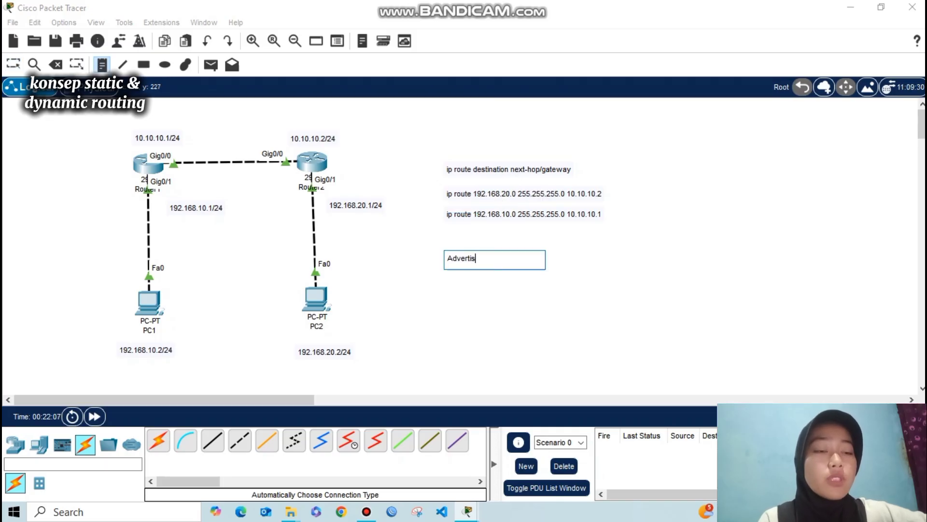
pyautogui.write('e Co')
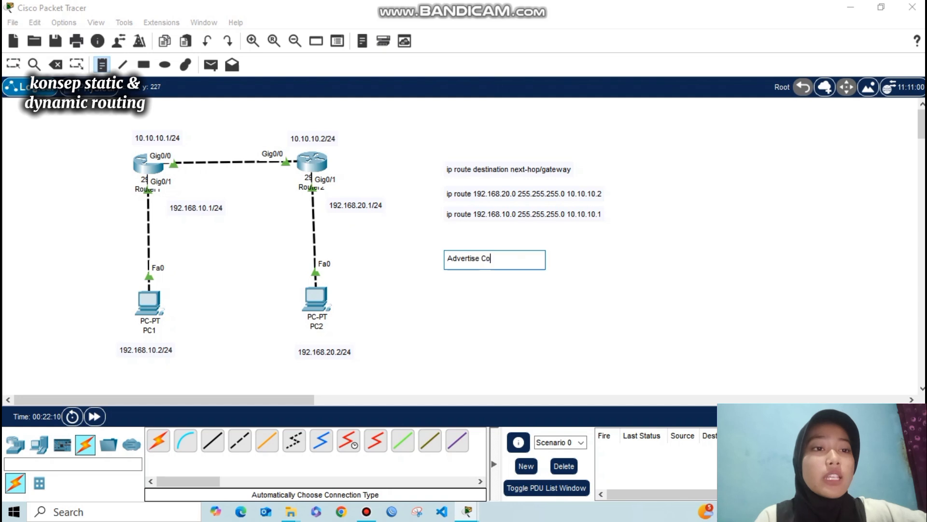
pyautogui.write('nnected Network')
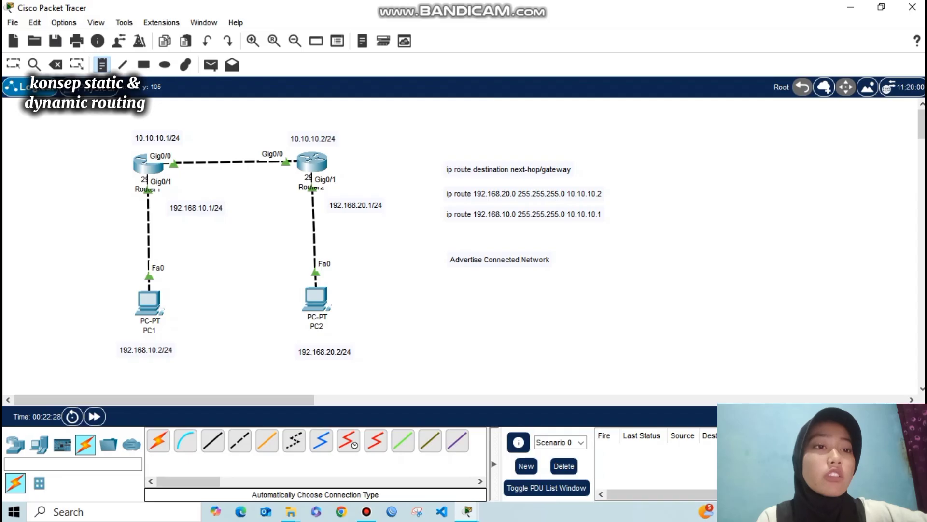
pyautogui.click(14, 64)
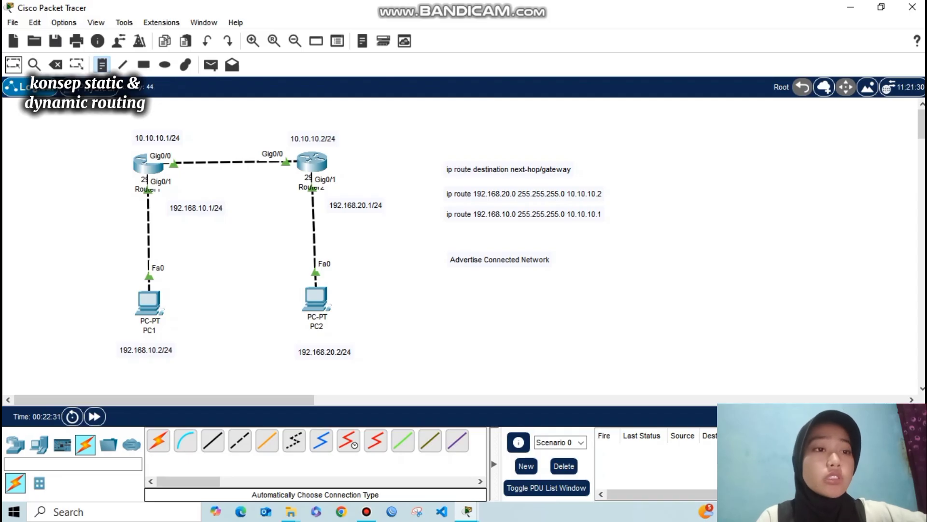
pyautogui.moveTo(499, 259); pyautogui.dragTo(506, 243)
pyautogui.press('Escape')
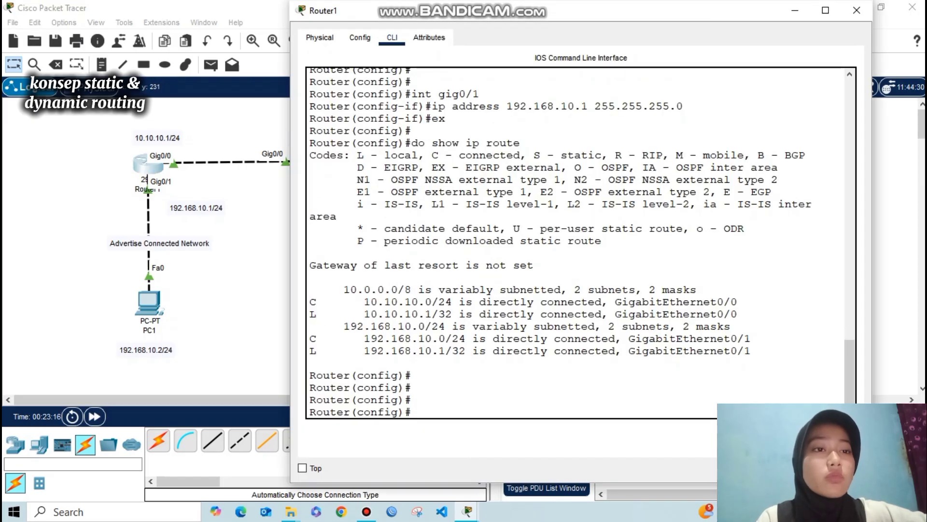
# Run "do show ip route" in Router1's CLI, highlight its directly connected /24 networks, and minimize the window
pyautogui.write('do')
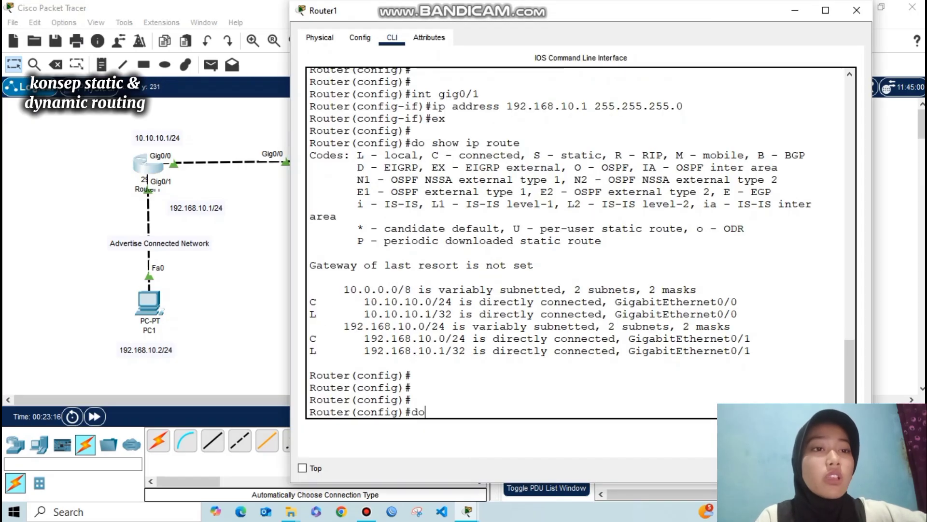
pyautogui.write(' show ip route')
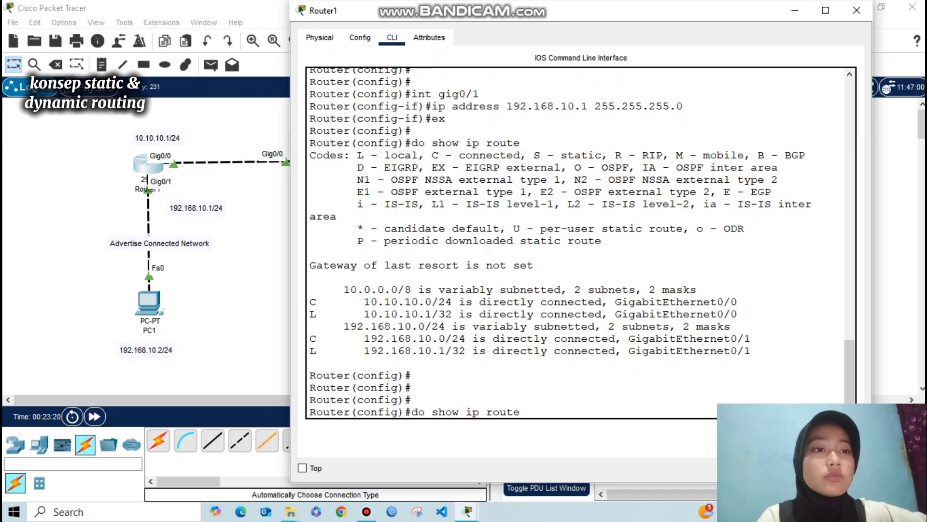
pyautogui.press('Return')
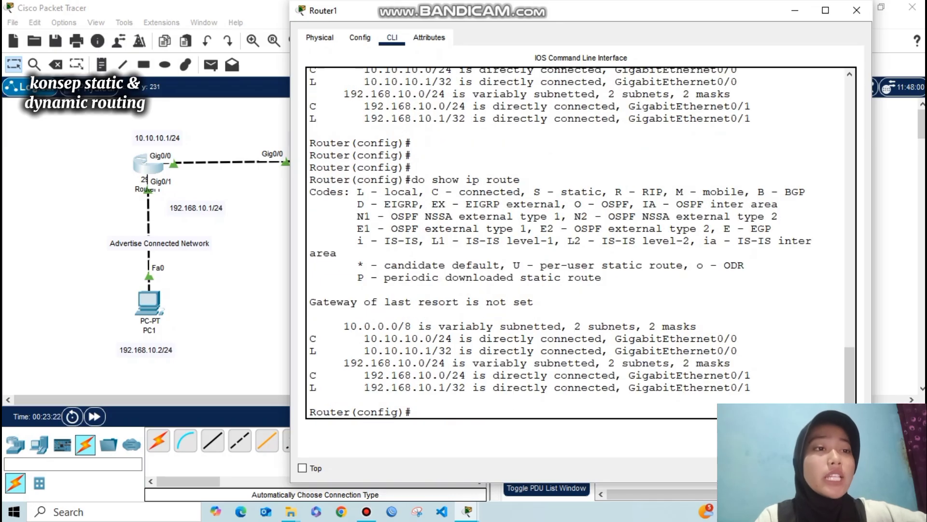
pyautogui.moveTo(364, 338); pyautogui.dragTo(432, 338)
pyautogui.moveTo(363, 375); pyautogui.dragTo(439, 374)
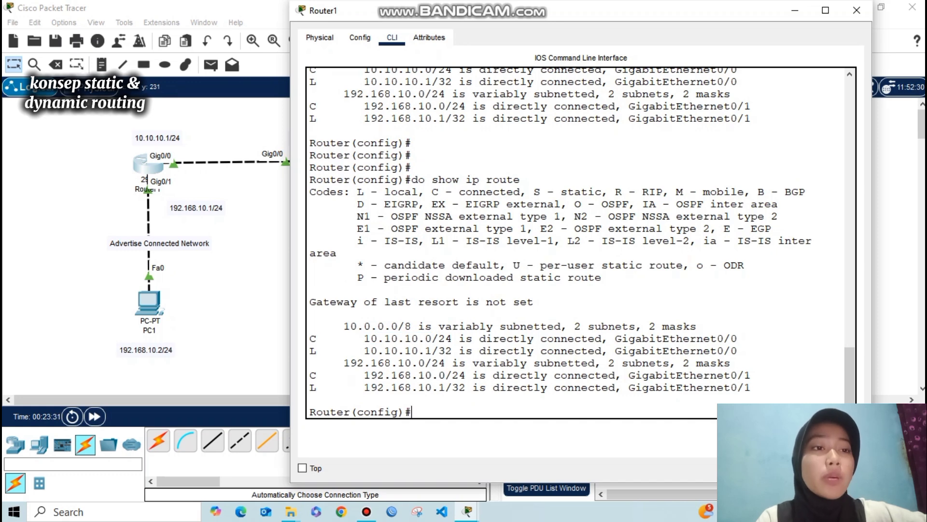
pyautogui.click(795, 10)
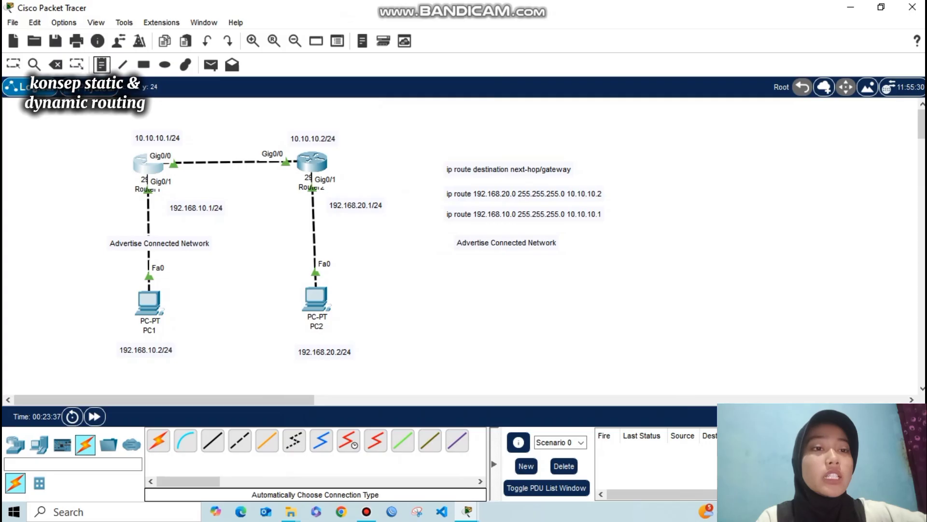
# Start a note above Router1 with the connected-route line "C 10.10.10.0/24 gig0/0"
pyautogui.click(131, 122)
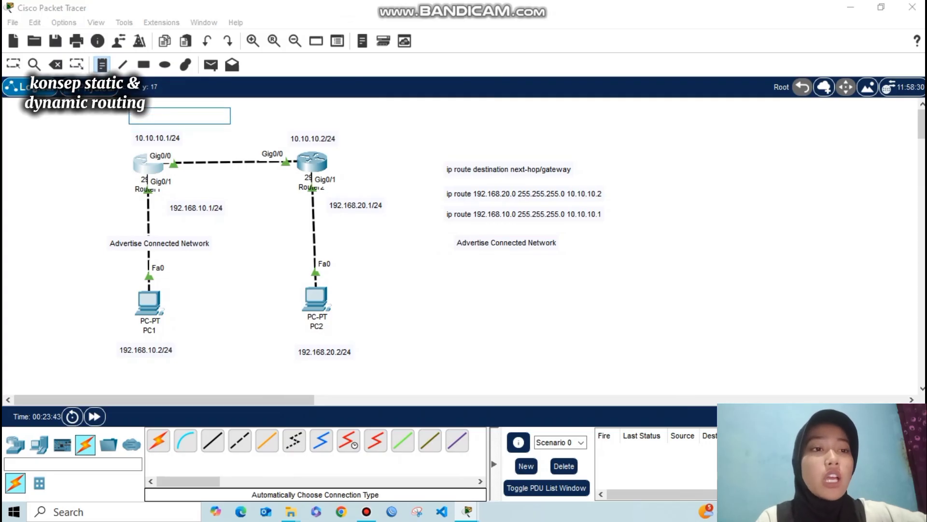
pyautogui.write('c')
pyautogui.write('192.16')
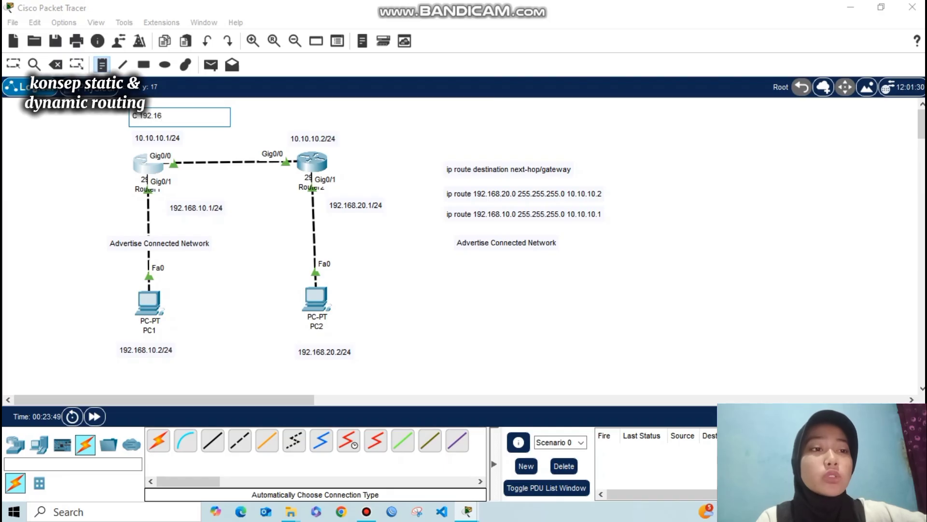
pyautogui.write('8')
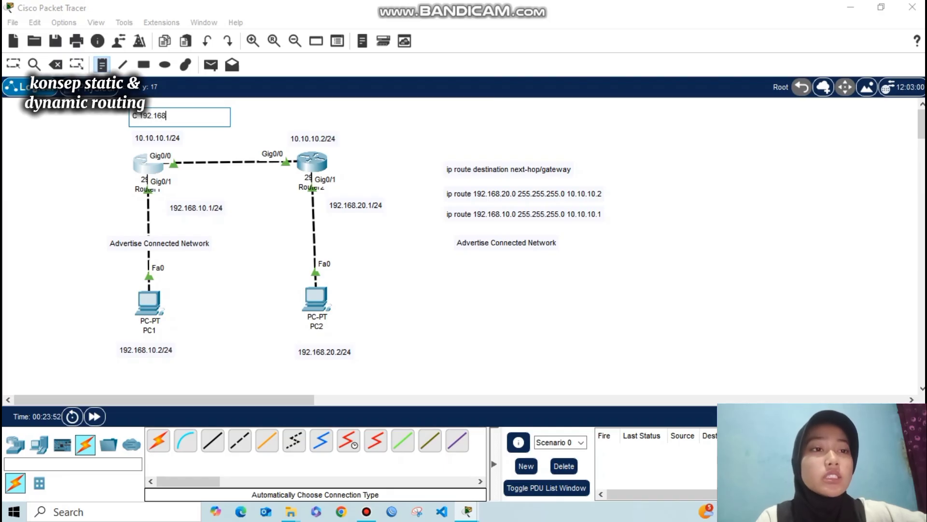
pyautogui.press('BackSpace')
pyautogui.press('BackSpace')
pyautogui.press('BackSpace')
pyautogui.press('BackSpace')
pyautogui.press('BackSpace')
pyautogui.press('BackSpace')
pyautogui.press('BackSpace')
pyautogui.write('10.')
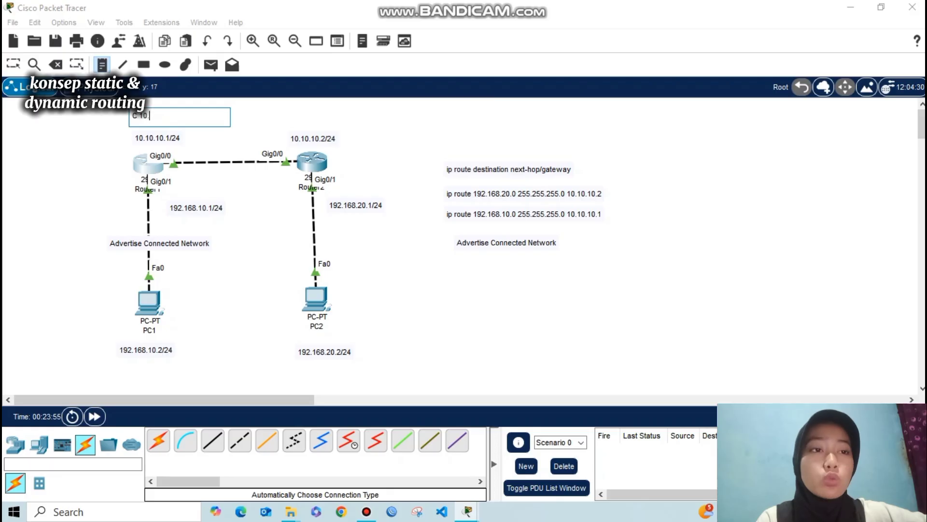
pyautogui.write('10.10')
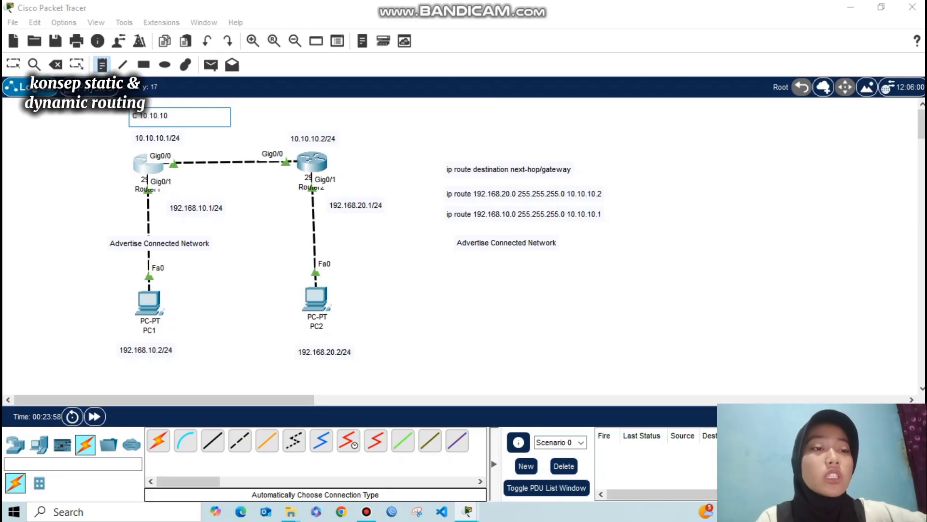
pyautogui.write('.0/24')
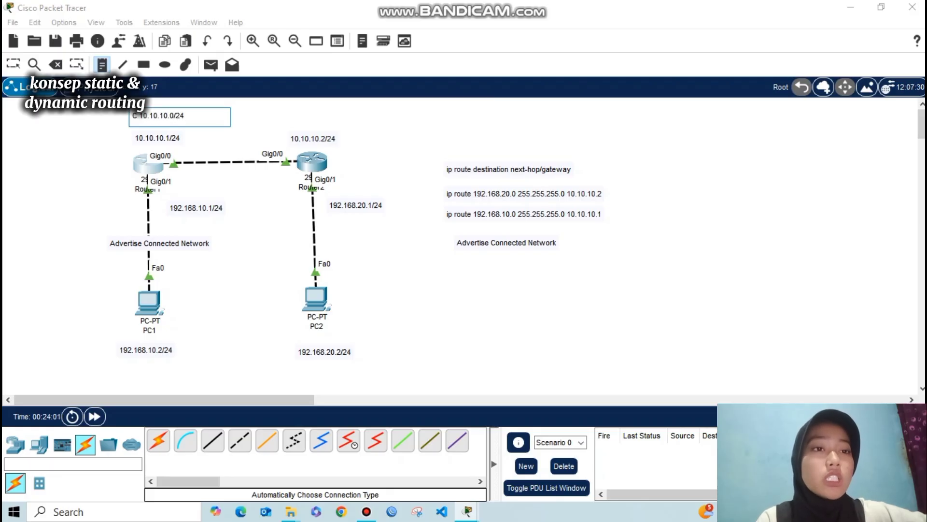
pyautogui.write(' gig0/0')
# Add a second line "C 192.168.10.0/24 gig0/1" to the note above Router1 and finish the note
pyautogui.press('Return')
pyautogui.write('C 192.168.10.0/24')
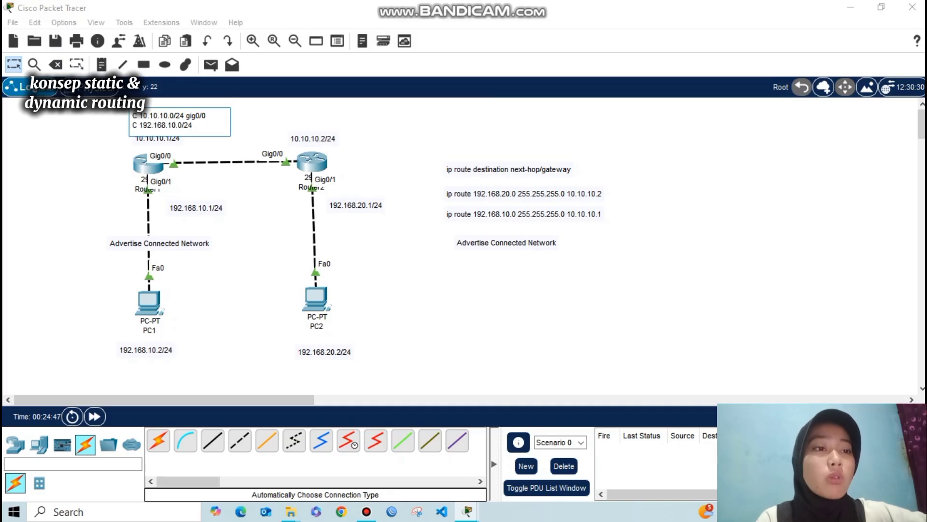
pyautogui.write(' gig0/1')
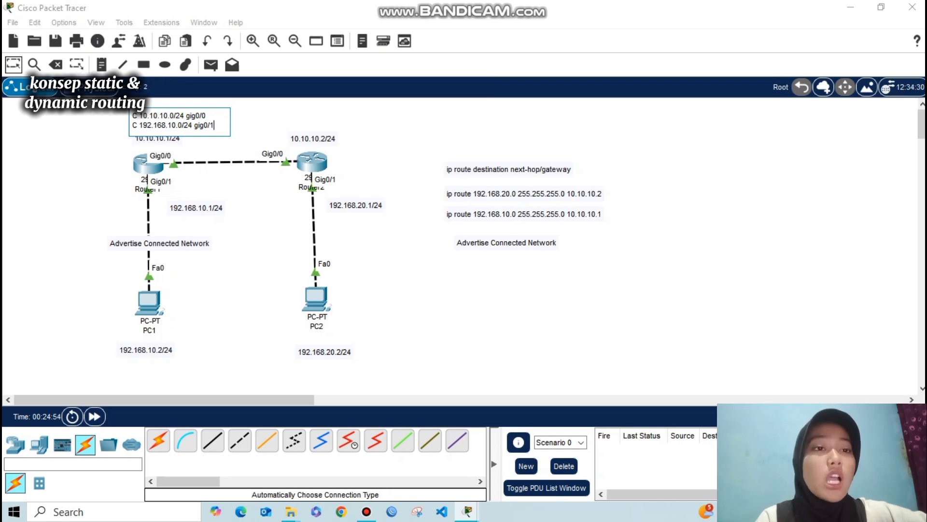
pyautogui.press('Escape')
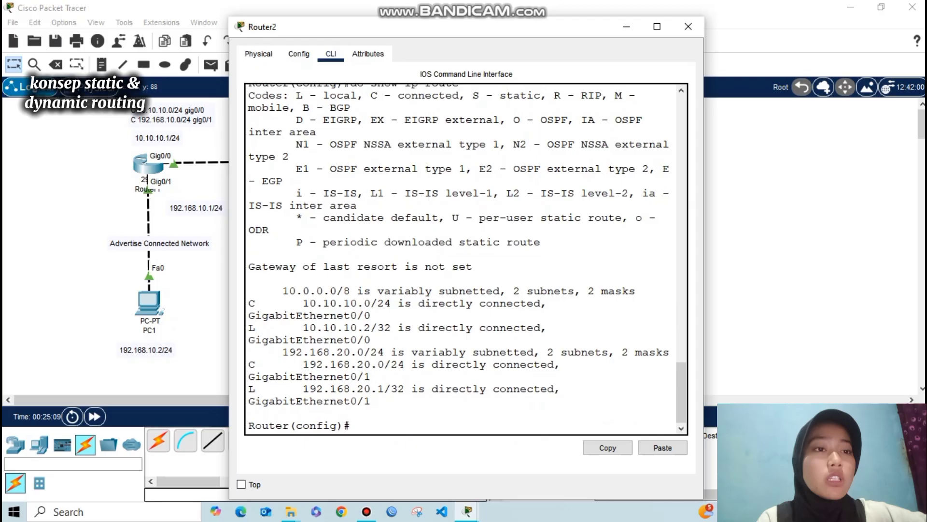
# Run "do show ip route" in Router2's CLI and highlight its directly connected 192.168.20.0/24 network
pyautogui.press('Return')
pyautogui.press('Return')
pyautogui.press('Return')
pyautogui.write('do sho')
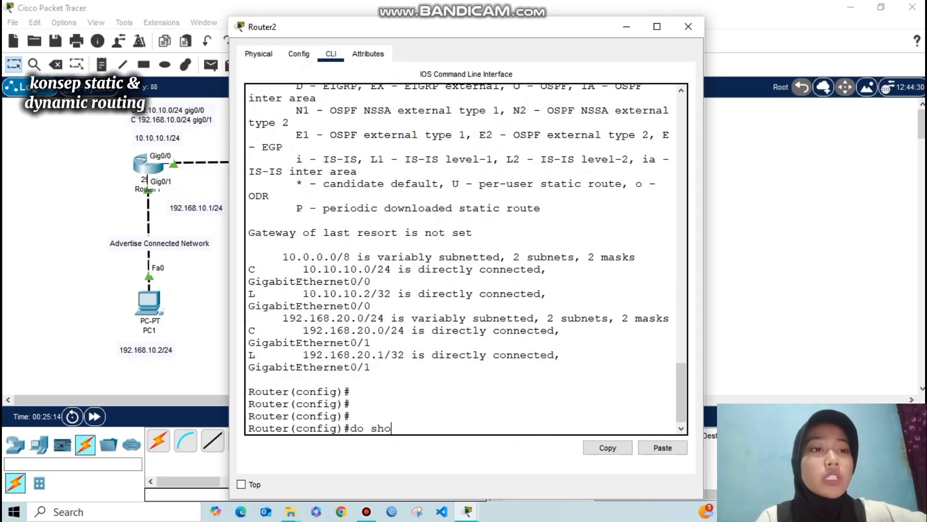
pyautogui.write('w ip route')
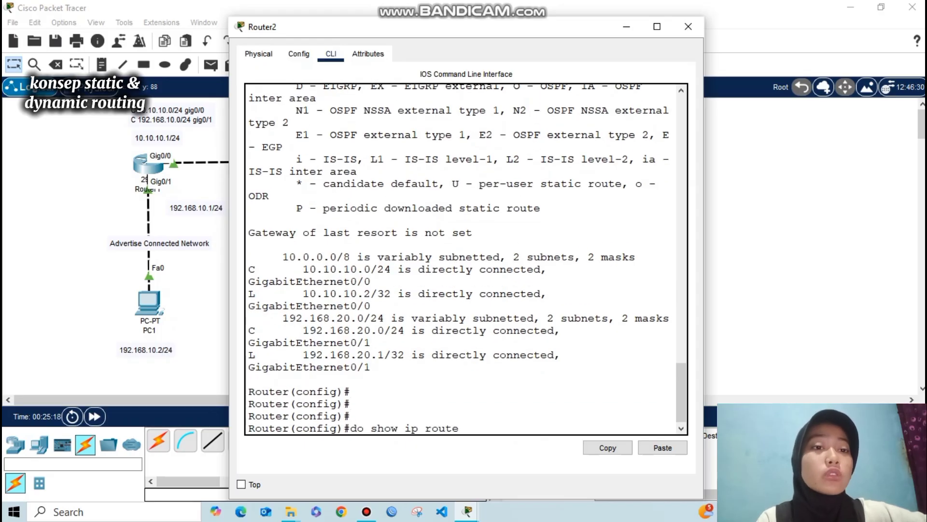
pyautogui.press('Return')
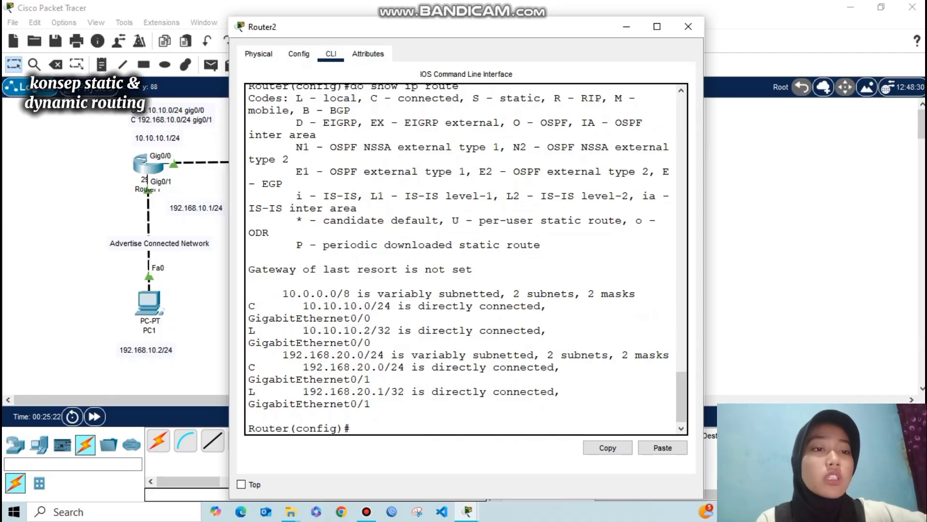
pyautogui.moveTo(303, 367); pyautogui.dragTo(404, 367)
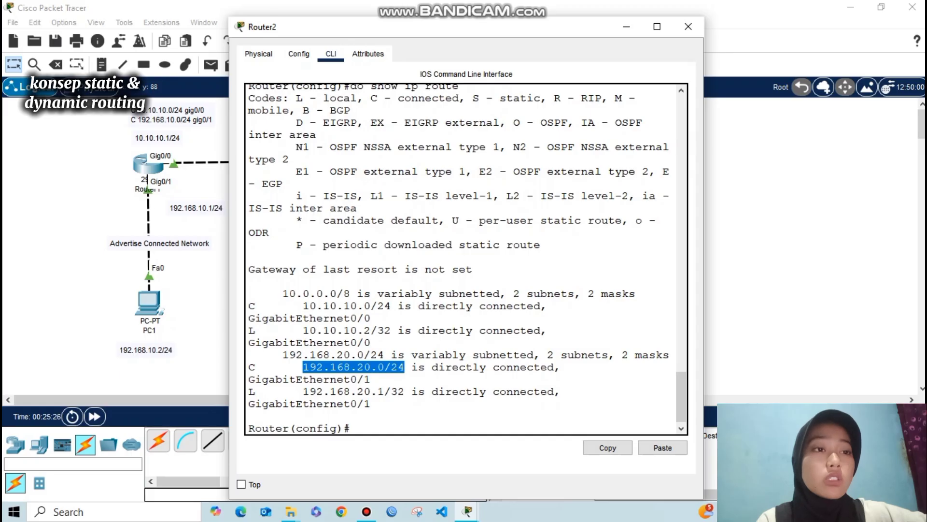
pyautogui.click(404, 367)
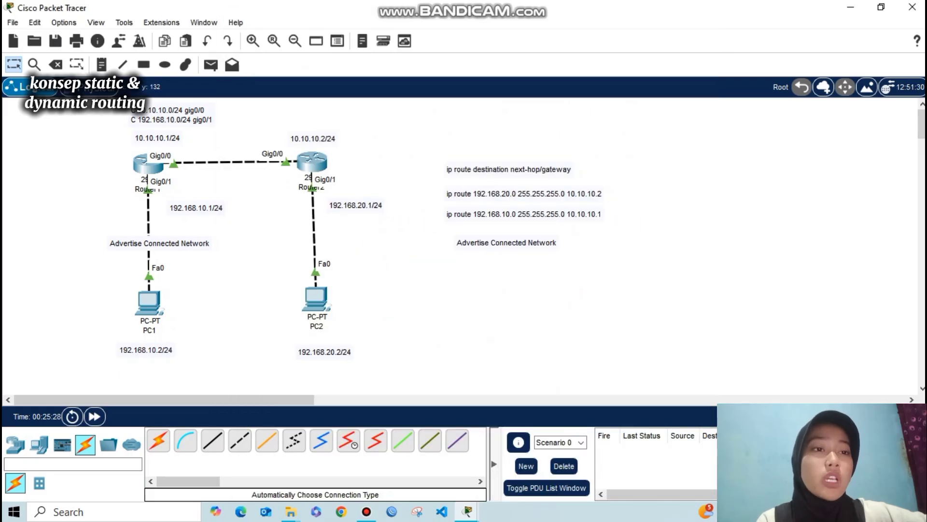
# Start a note above Router2 with the connected-route line "C 10.10.10.0/24 gig0/0"
pyautogui.press('n')
pyautogui.click(281, 112)
pyautogui.write('C ')
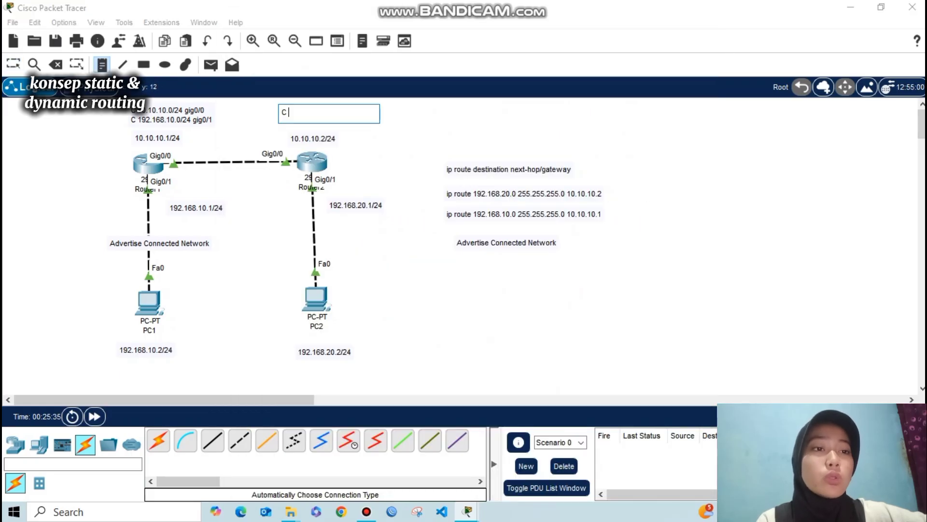
pyautogui.write('10.10.10')
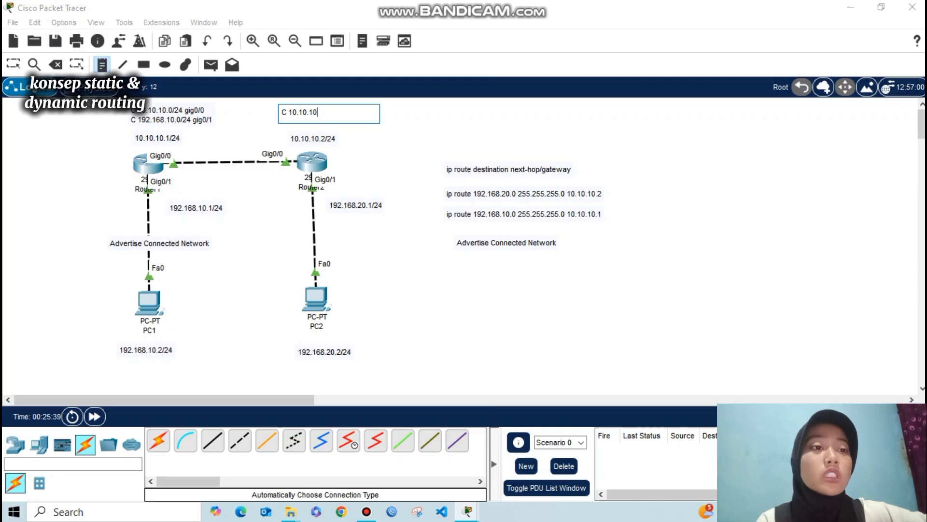
pyautogui.write('.0/24 Gi0')
pyautogui.press('BackSpace')
pyautogui.press('BackSpace')
pyautogui.press('BackSpace')
pyautogui.write('gig0/0')
# Add a second line "C 192.168.20.0/24 gig0/1" to the note above Router2 and finish the note
pyautogui.press('Return')
pyautogui.write('C 192.16')
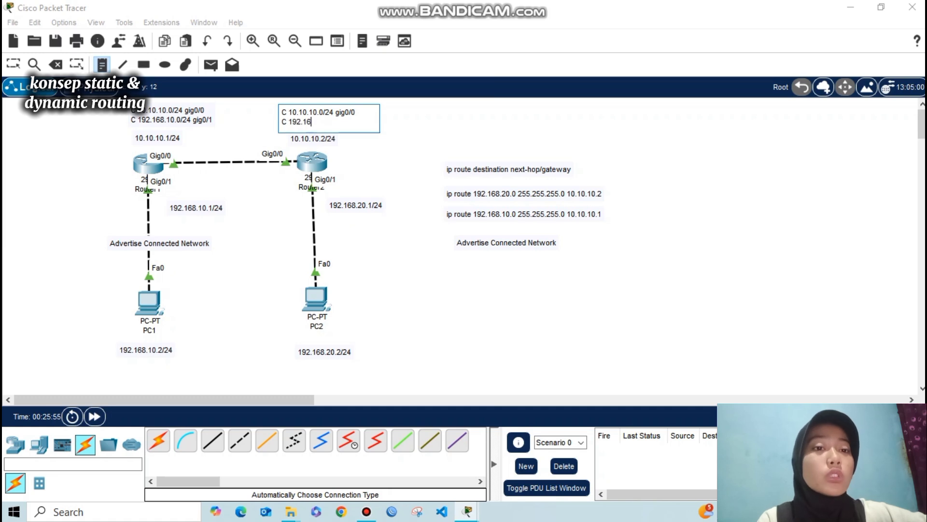
pyautogui.write('8.20.0')
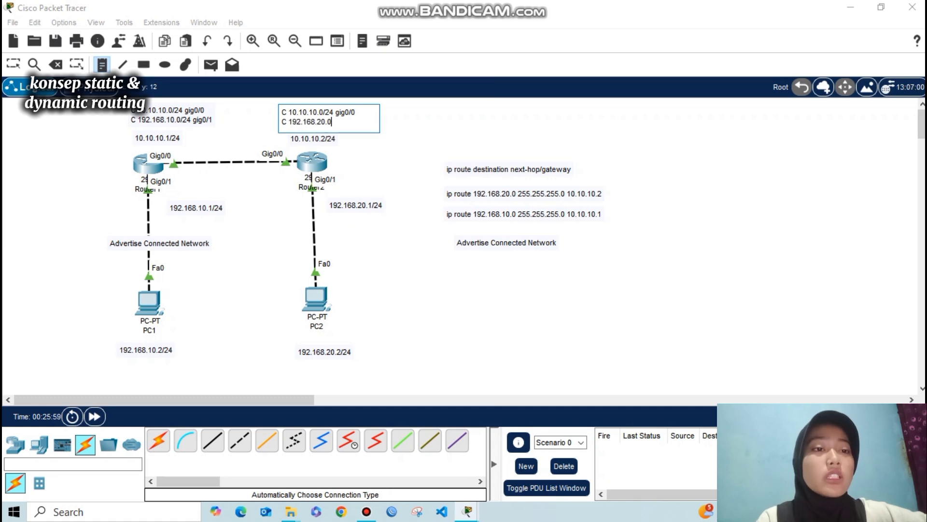
pyautogui.write('/24 gig0/1')
pyautogui.press('Escape')
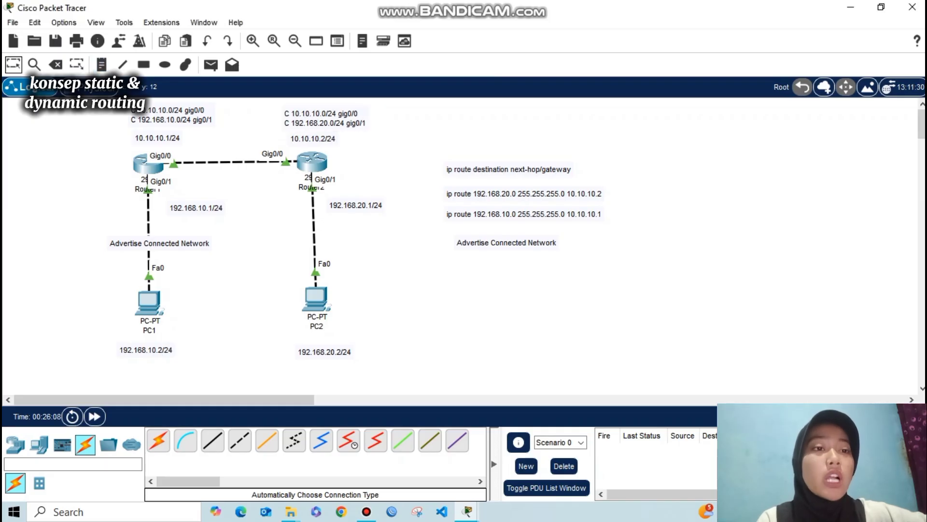
# Align Router2's route note level with Router1's, and shift the whole topology with its labels slightly down
pyautogui.moveTo(321, 118); pyautogui.dragTo(316, 114)
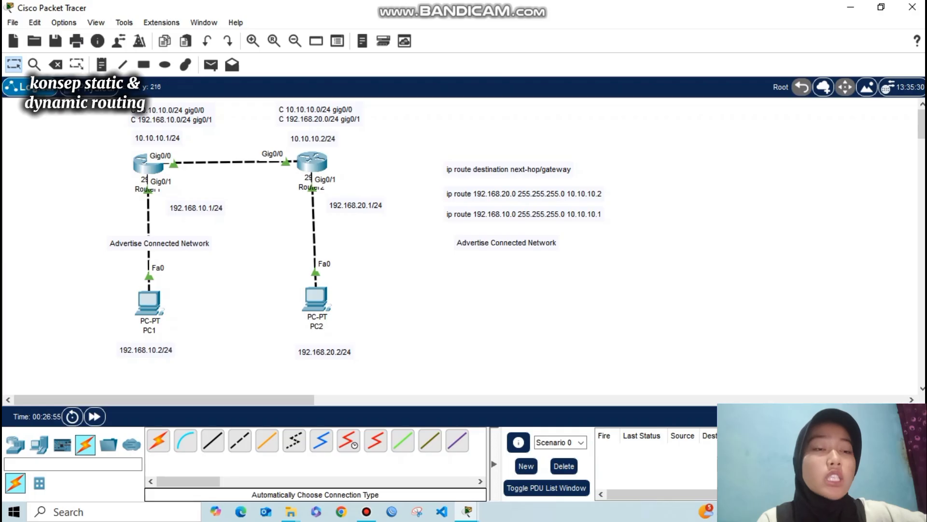
pyautogui.moveTo(98, 106); pyautogui.dragTo(424, 387)
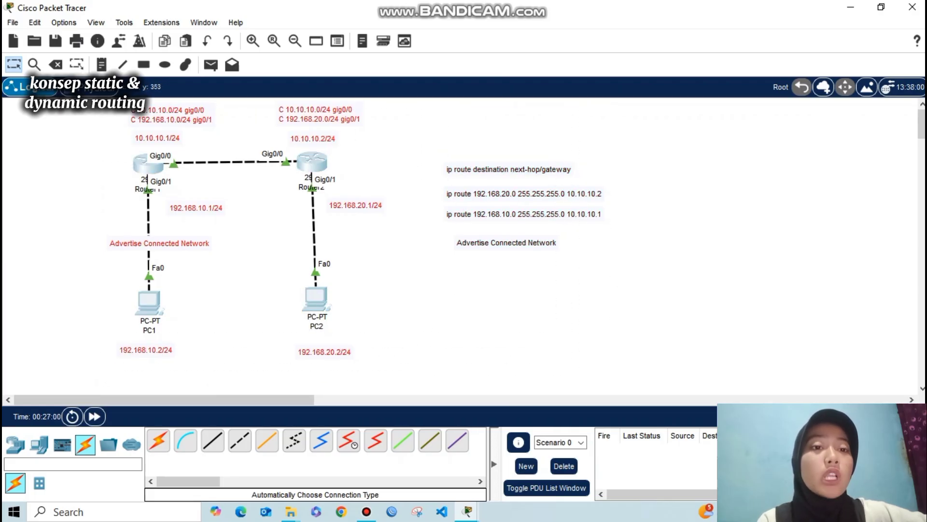
pyautogui.moveTo(148, 164); pyautogui.dragTo(150, 181)
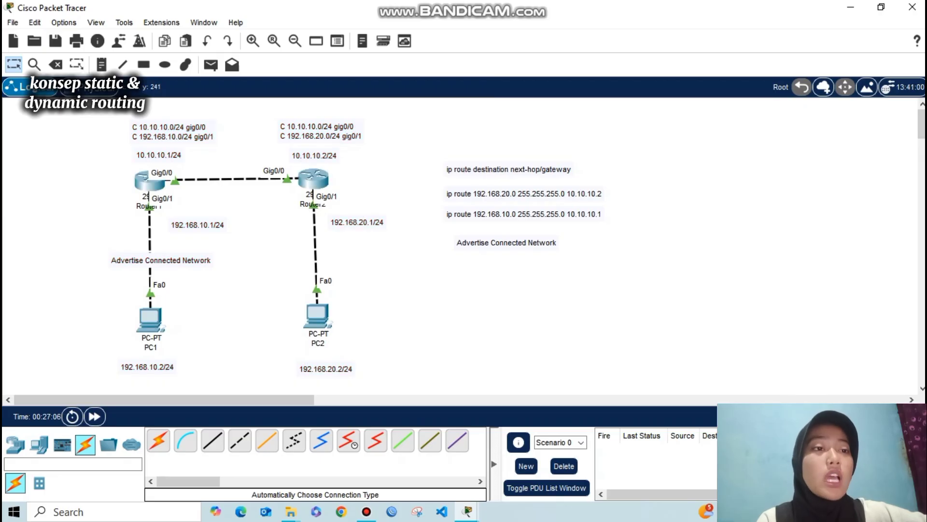
# Append the lines "Dynamic -> Auto" and "192.16810.0/24" to Router2's route note and move it up clear of the 10.10.10.2/24 label
pyautogui.doubleClick(343, 136)
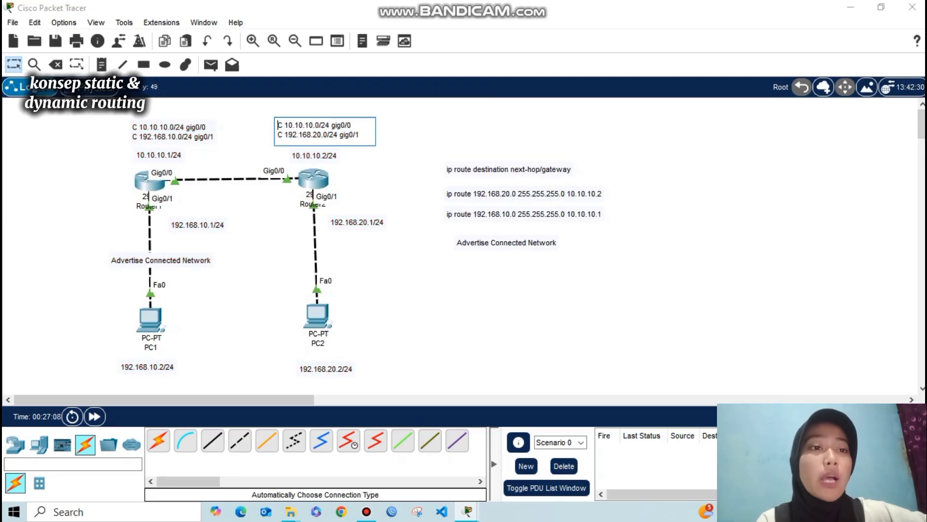
pyautogui.press('Return')
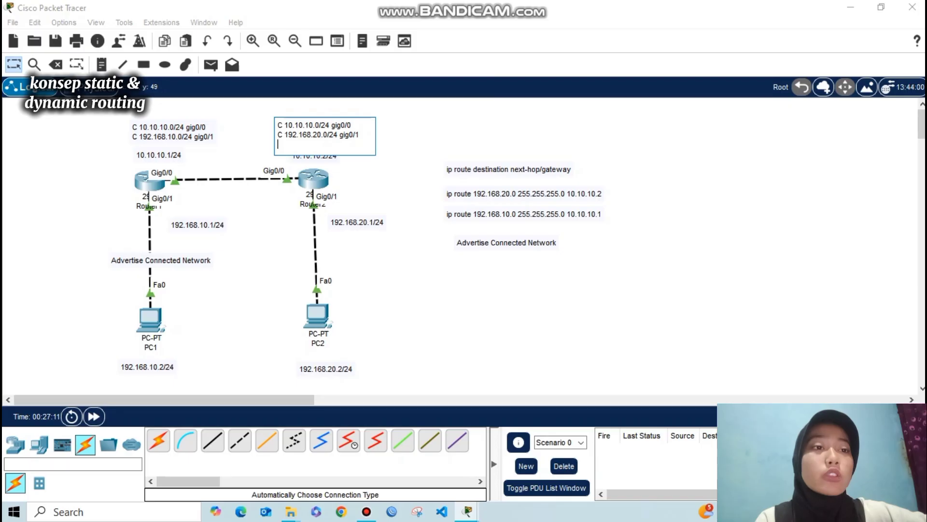
pyautogui.write('D')
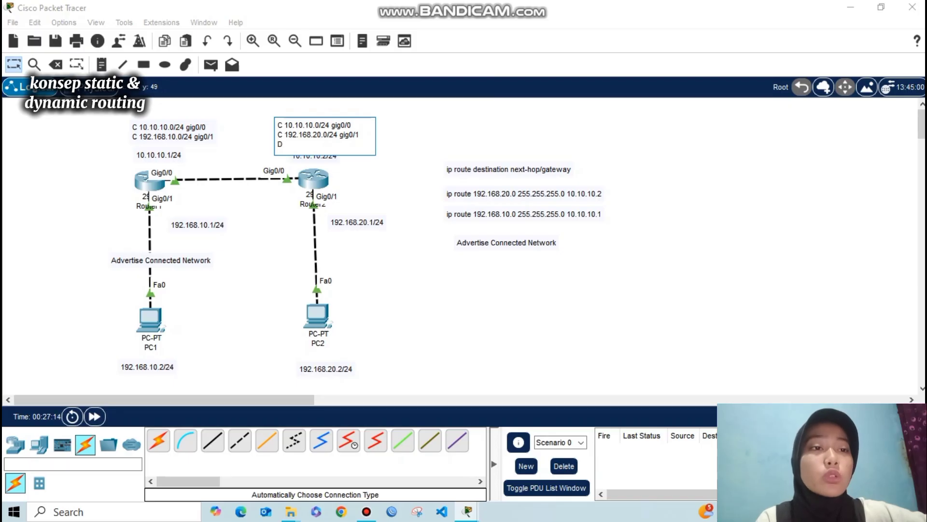
pyautogui.write('ynamic -')
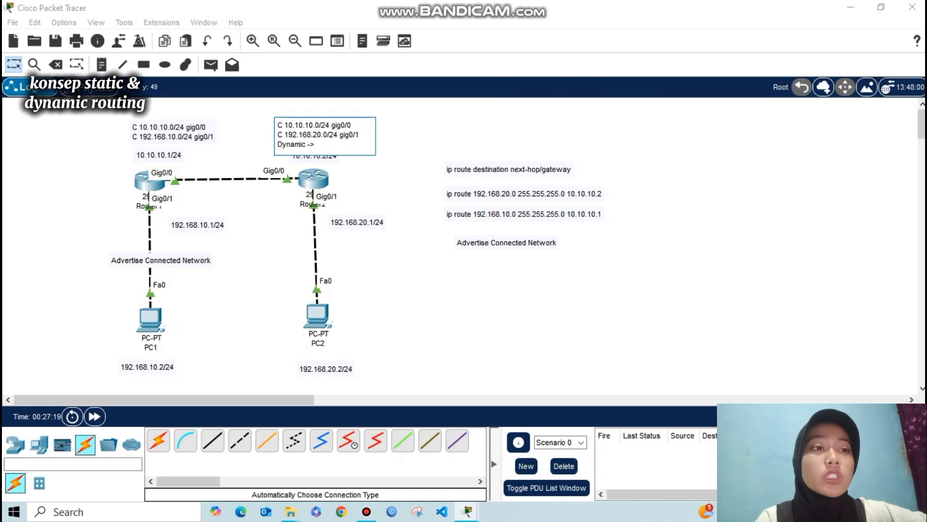
pyautogui.write('> A')
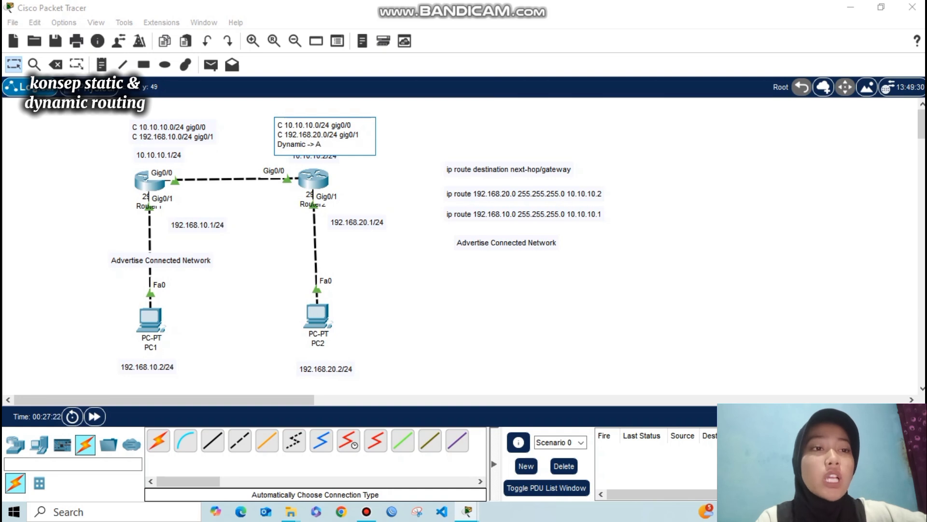
pyautogui.write('uto 192.169')
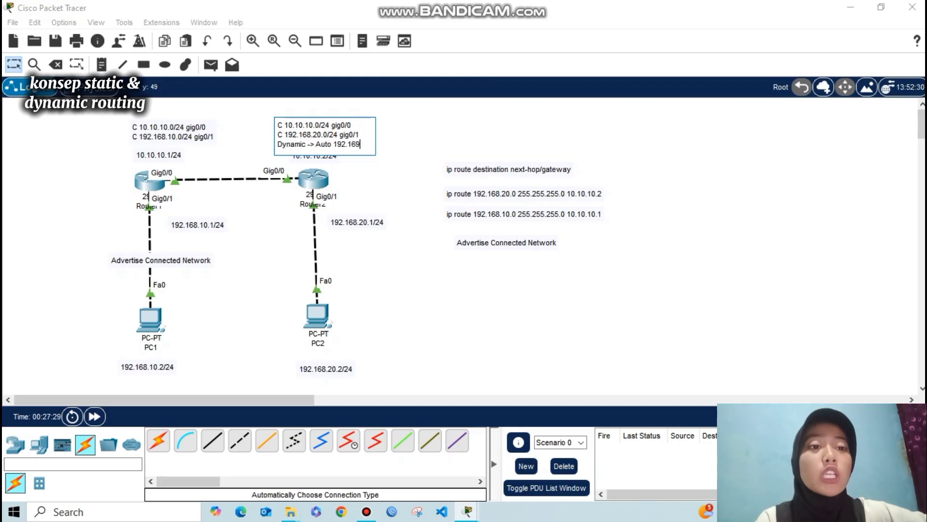
pyautogui.press('BackSpace')
pyautogui.write('8')
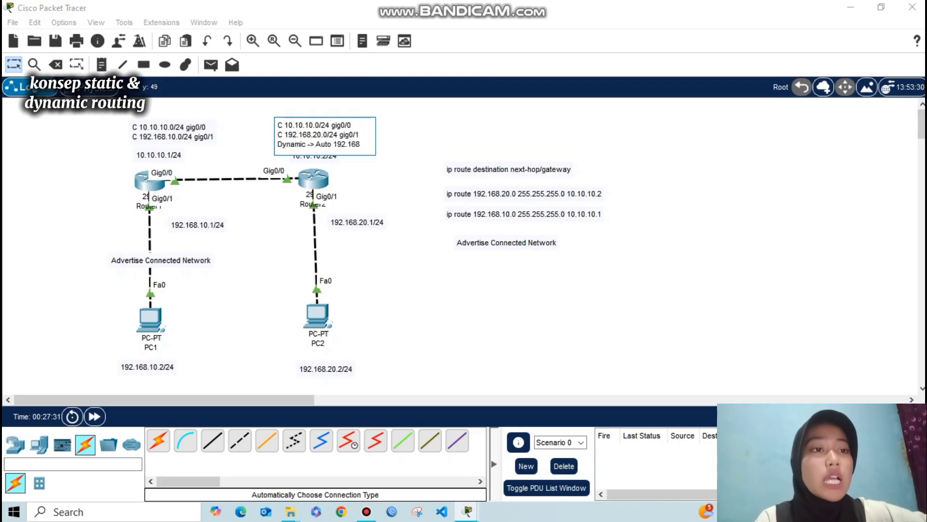
pyautogui.write('10')
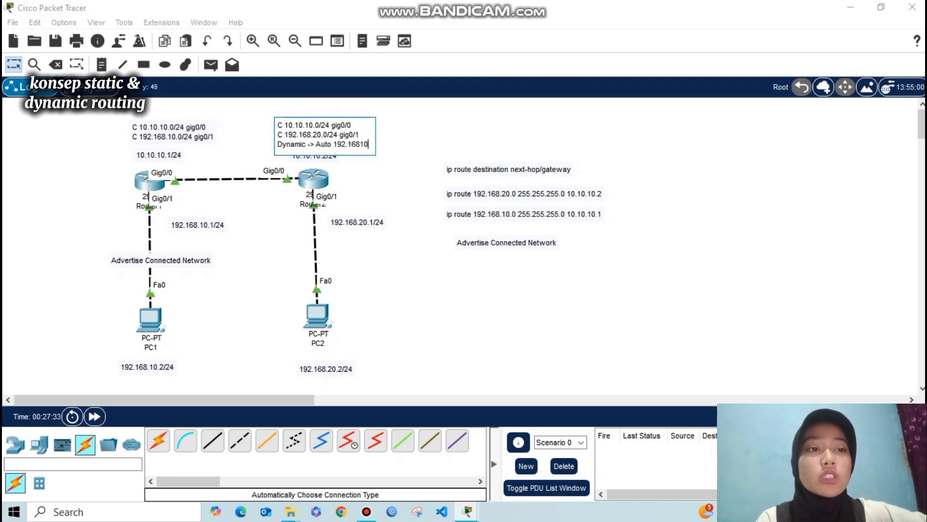
pyautogui.write('.0/24')
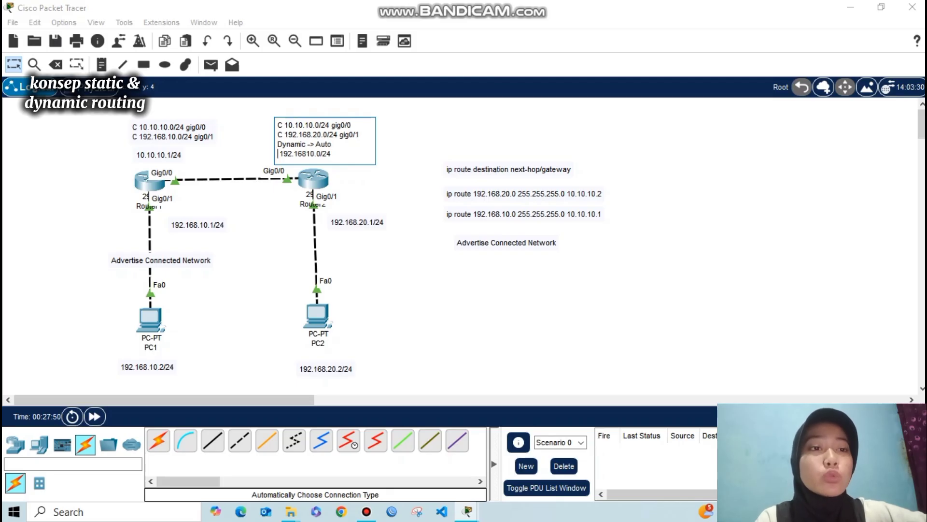
pyautogui.press('Escape')
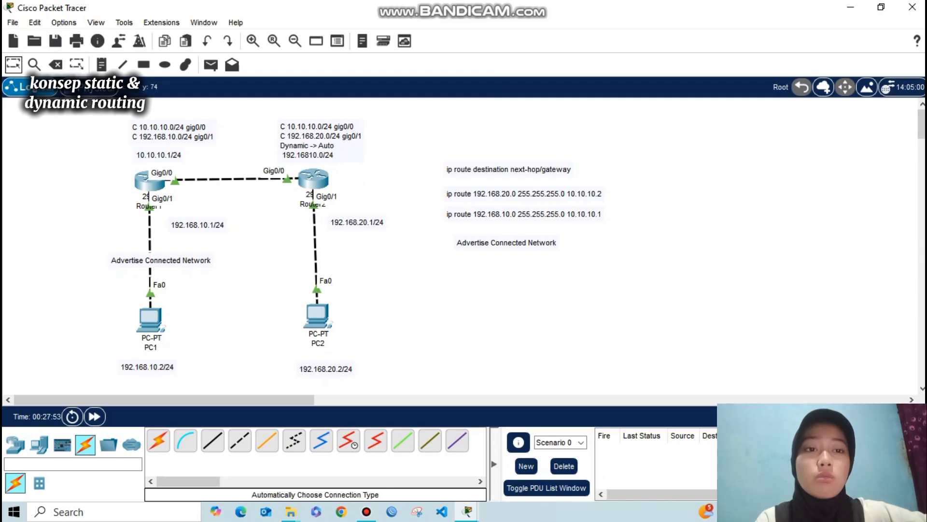
pyautogui.moveTo(318, 140); pyautogui.dragTo(316, 122)
pyautogui.press('Escape')
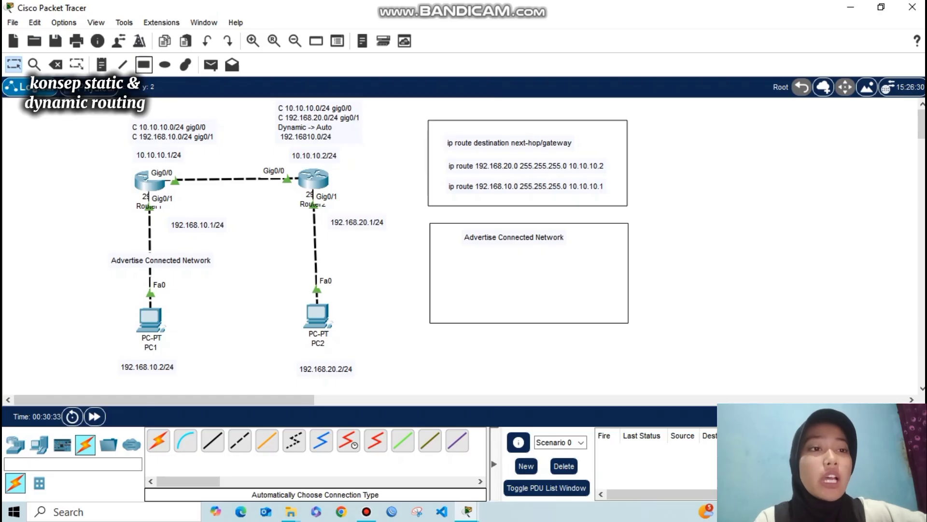
# Start a note below the "Advertise Connected Network" heading inside the lower rectangle with the line "RIP -> Not used"
pyautogui.press('n')
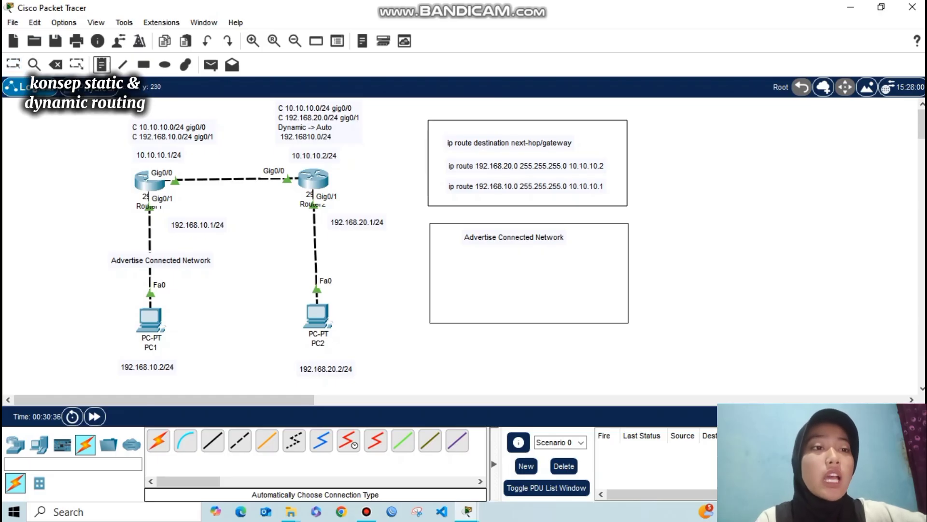
pyautogui.click(449, 260)
pyautogui.write('RIP')
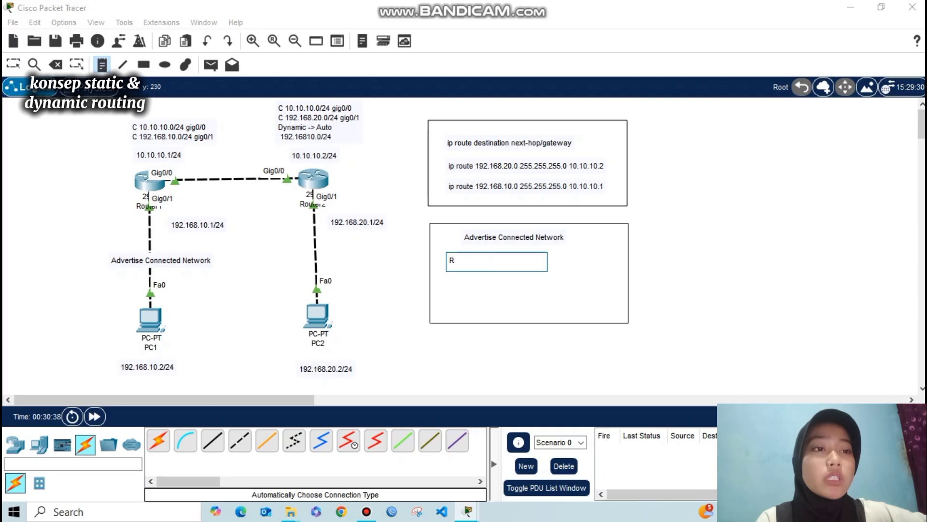
pyautogui.press('BackSpace')
pyautogui.press('BackSpace')
pyautogui.write('IP')
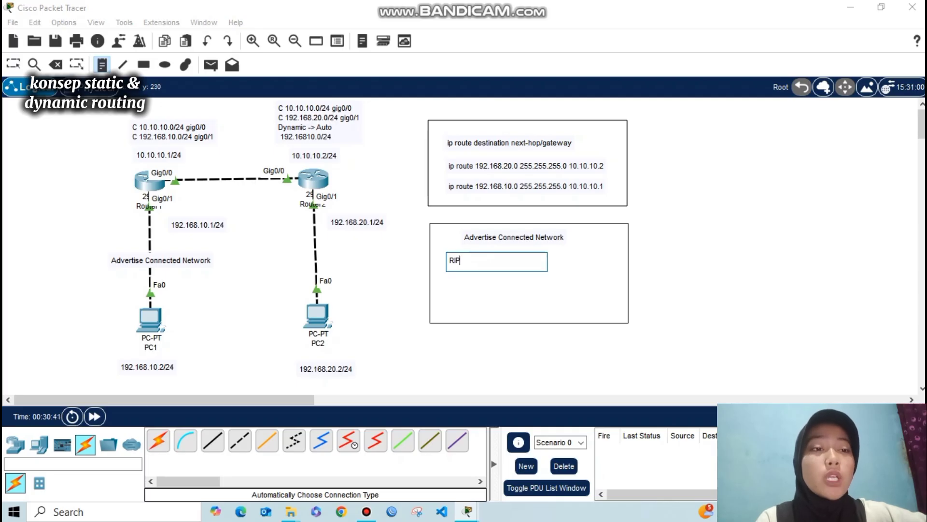
pyautogui.write(' ->')
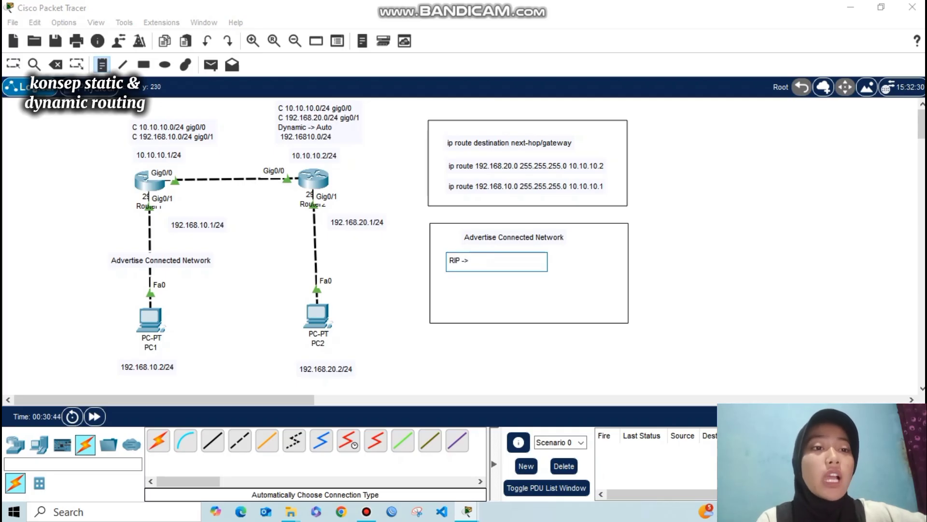
pyautogui.write(' Not')
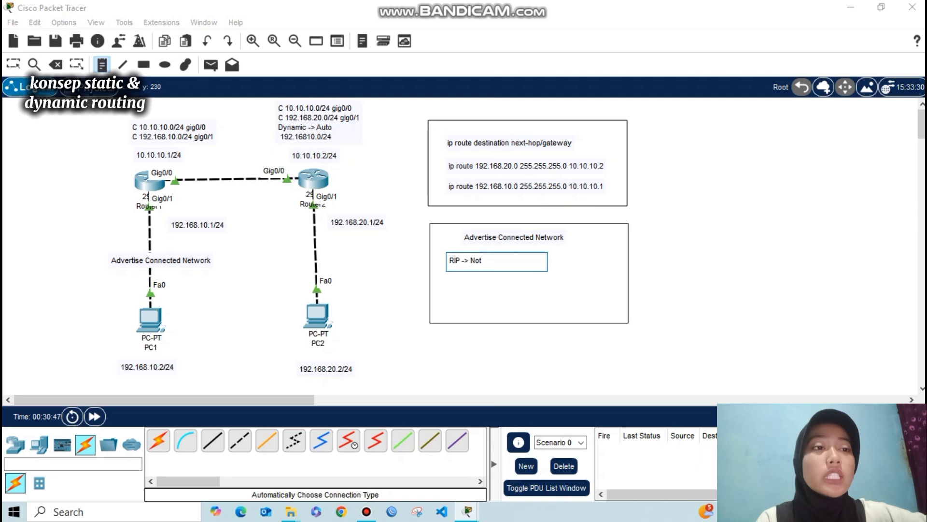
pyautogui.write(' used')
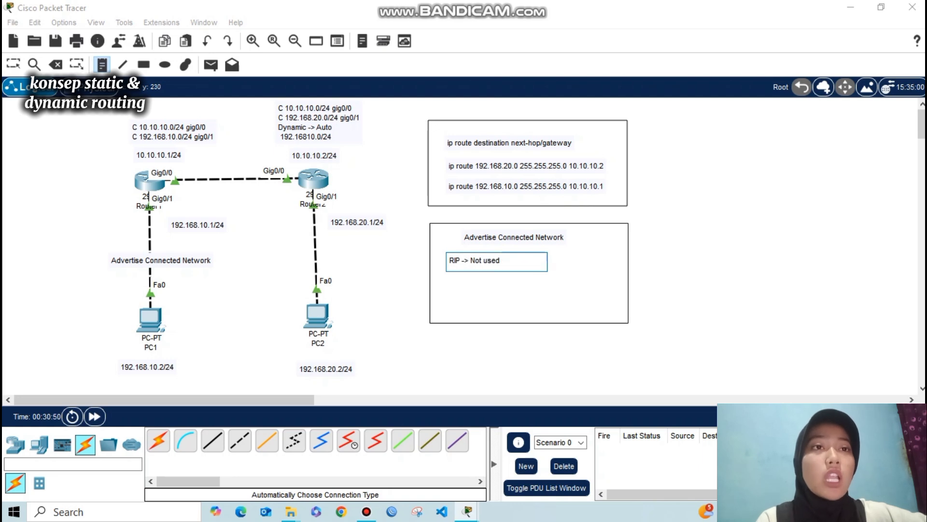
# Add a second line "EIGRP -> Cisco" to the protocol note in the lower rectangle
pyautogui.press('Return')
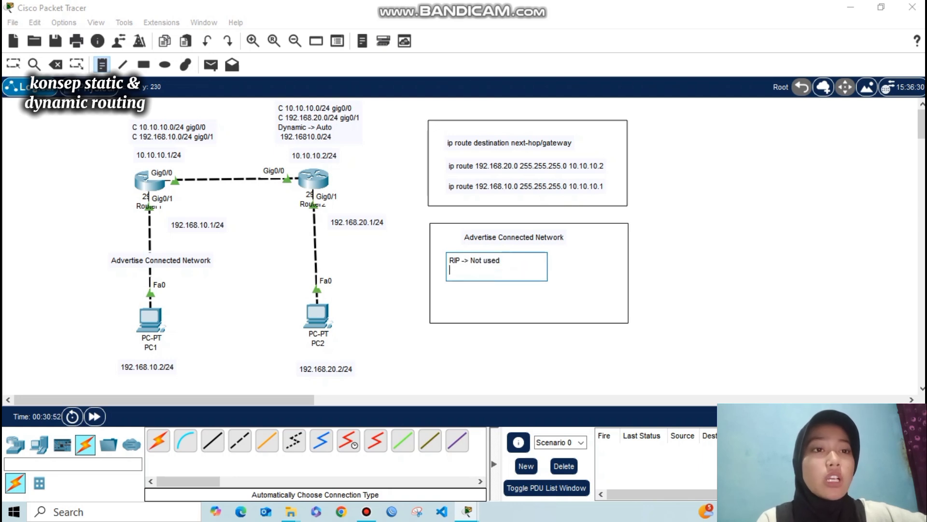
pyautogui.write('E')
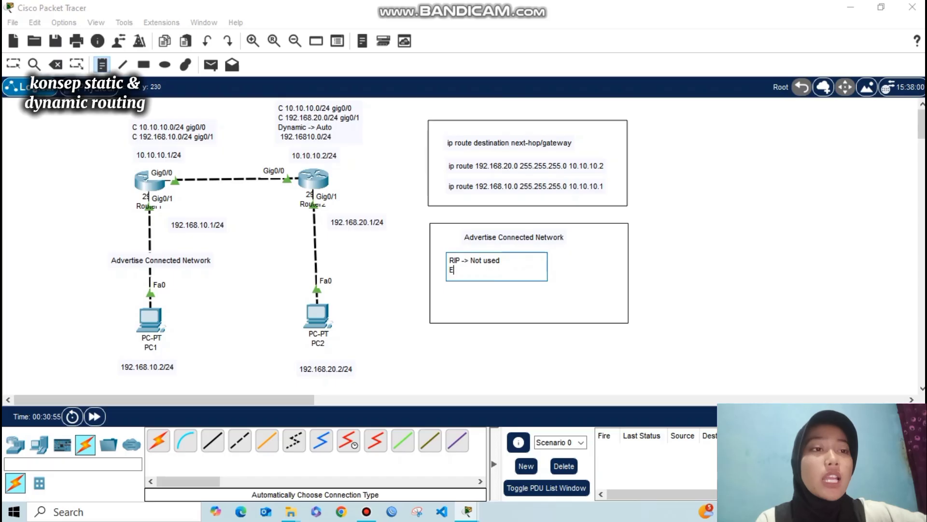
pyautogui.write('IGRP')
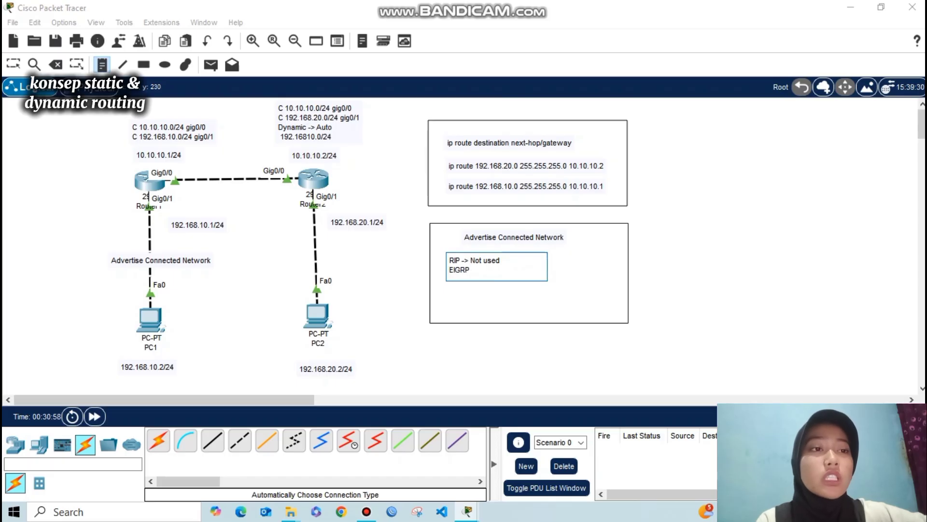
pyautogui.write(' -> ')
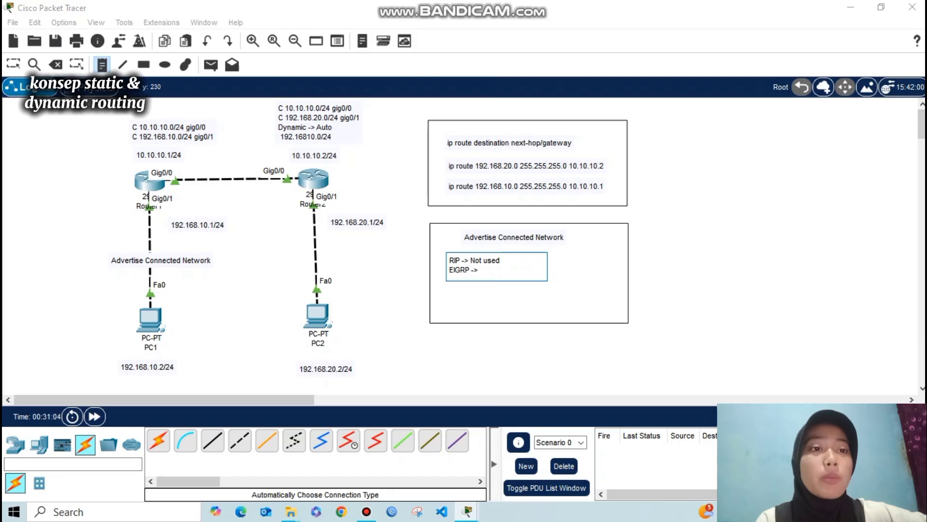
pyautogui.write('V')
pyautogui.press('BackSpace')
pyautogui.write('Cisco')
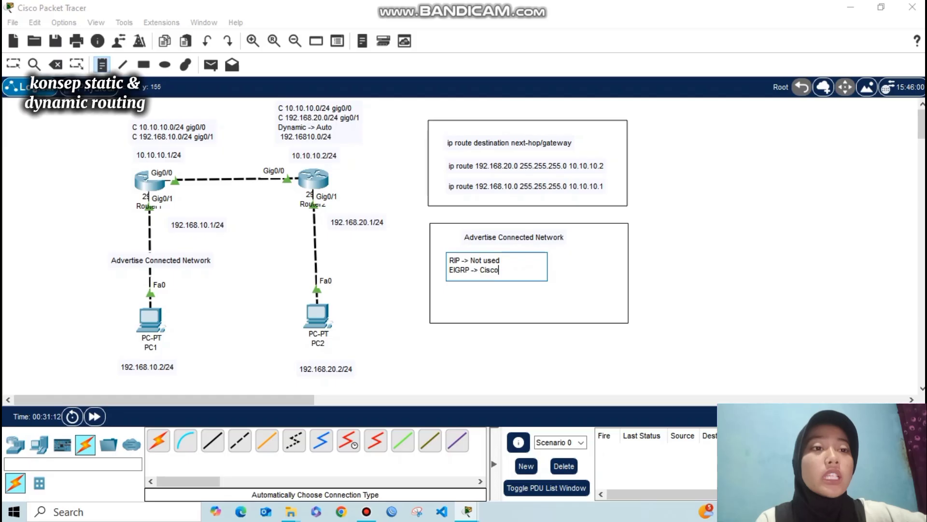
# Add a third line "OSPF -> Open Standar" to the protocol note and finish the note
pyautogui.press('Return')
pyautogui.write('OSP')
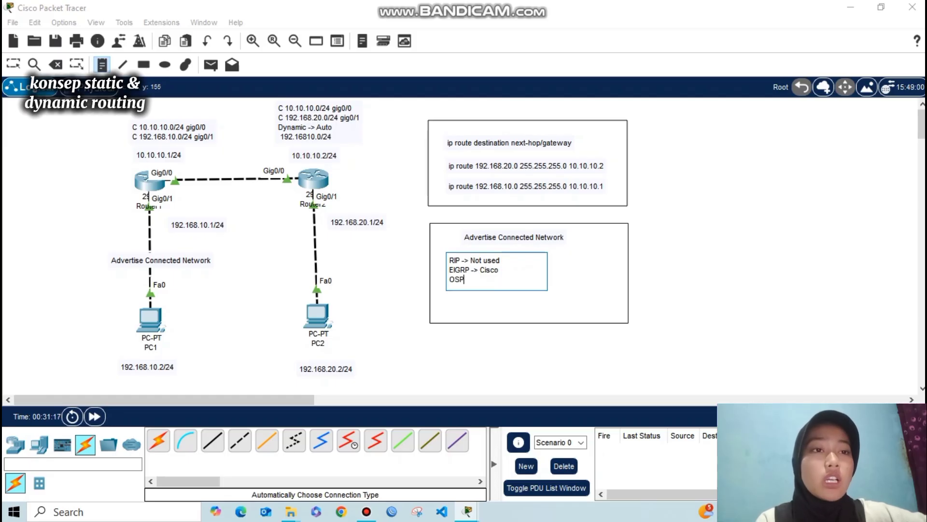
pyautogui.write('F ->')
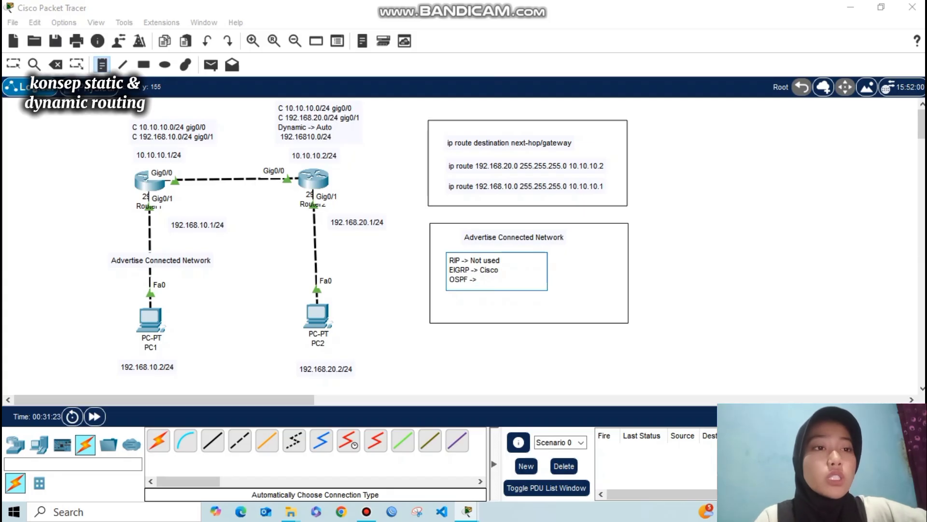
pyautogui.write(' Open')
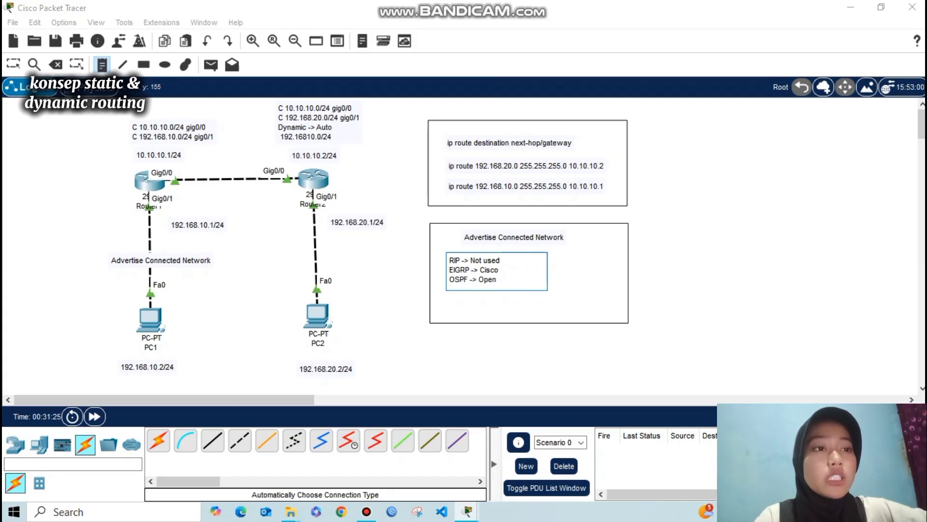
pyautogui.write(' Standar')
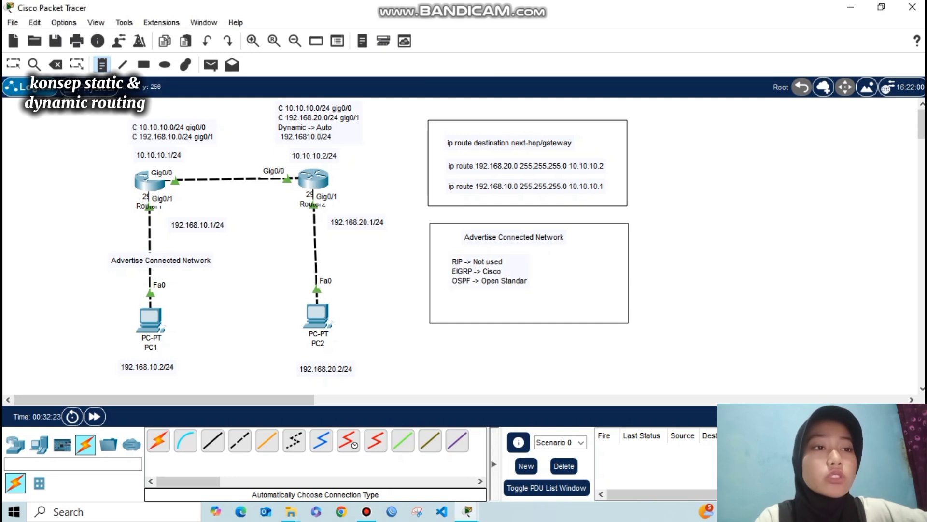
# Reopen the protocol note in the lower rectangle and append the line "BGP -> Open" below the OSPF line
pyautogui.doubleClick(512, 280)
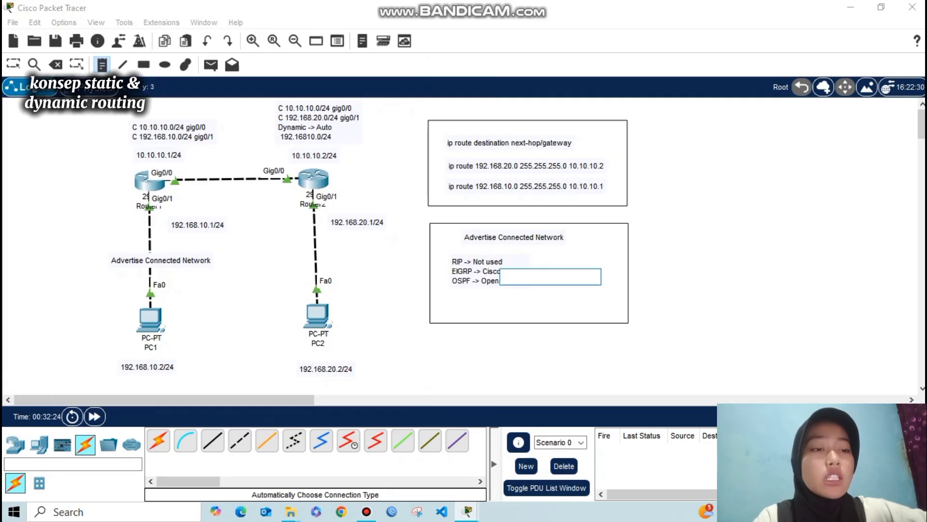
pyautogui.press('Escape')
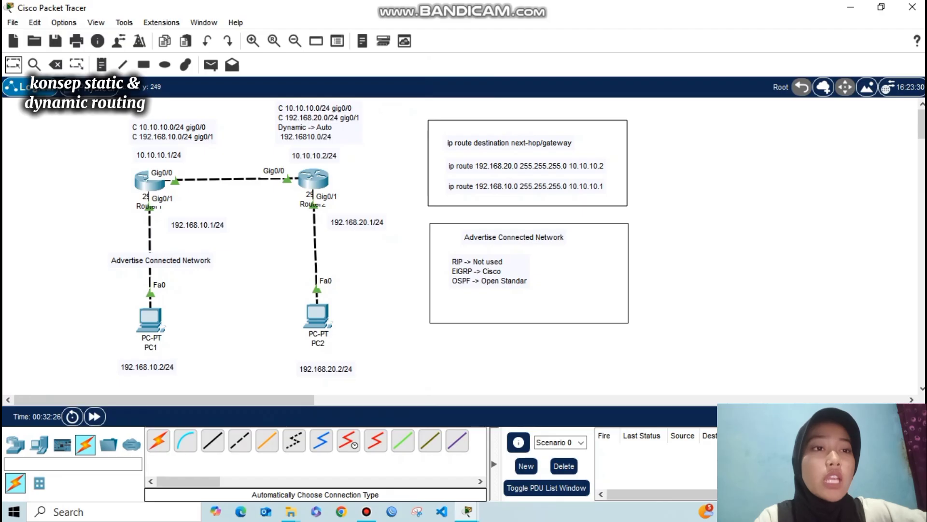
pyautogui.doubleClick(491, 271)
pyautogui.doubleClick(489, 269)
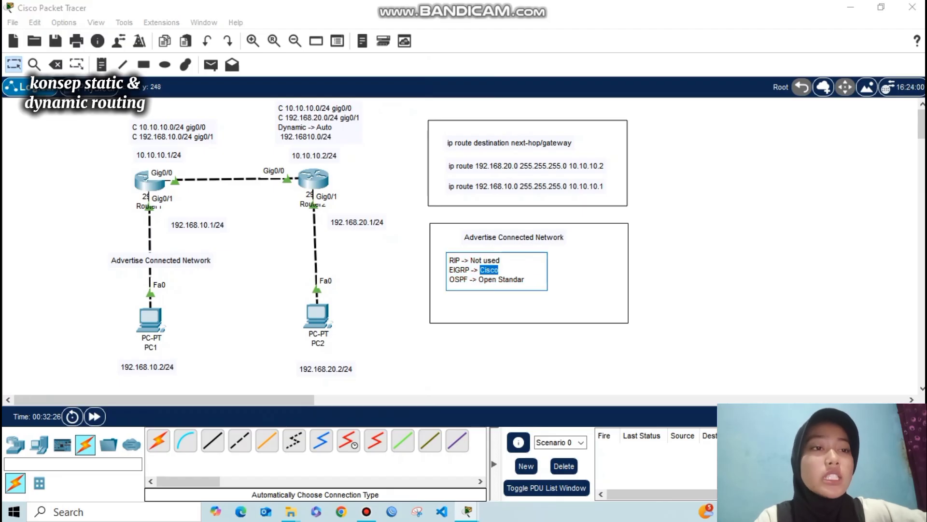
pyautogui.click(525, 279)
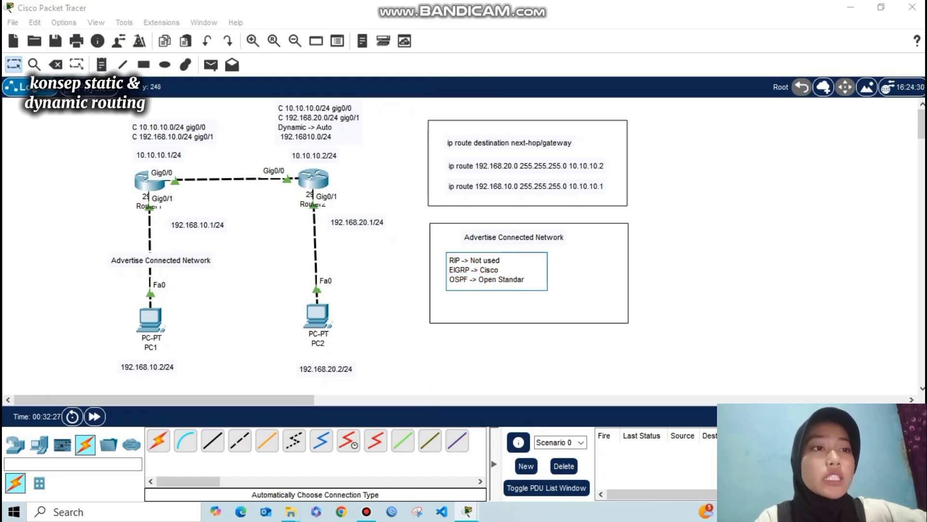
pyautogui.press('Return')
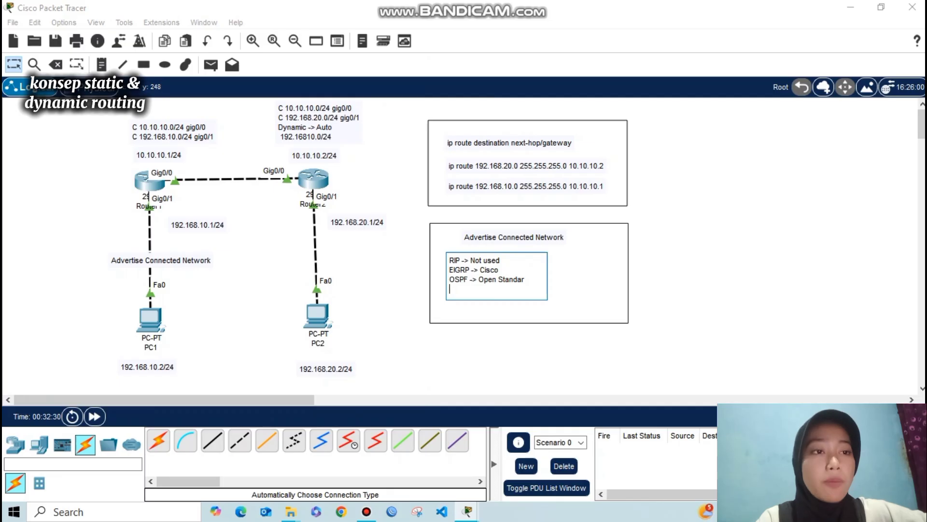
pyautogui.write('B')
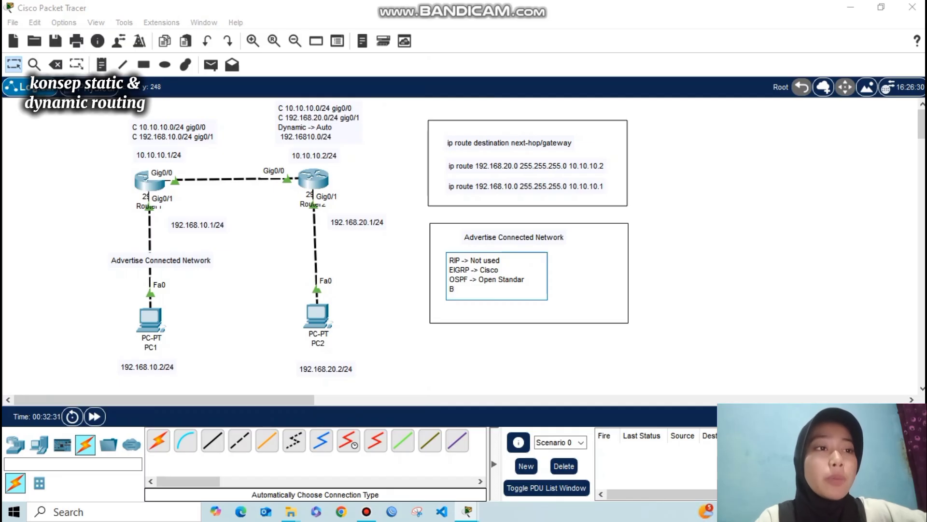
pyautogui.write('GP')
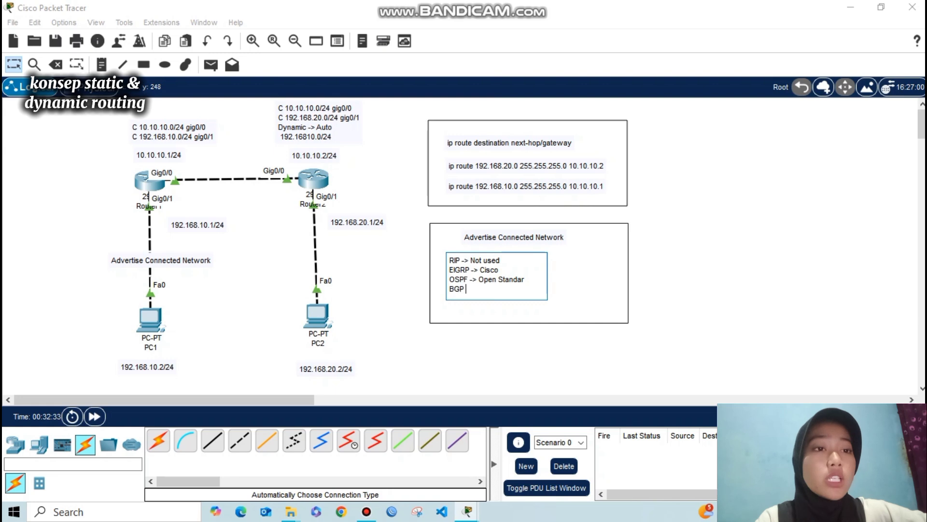
pyautogui.write(' -')
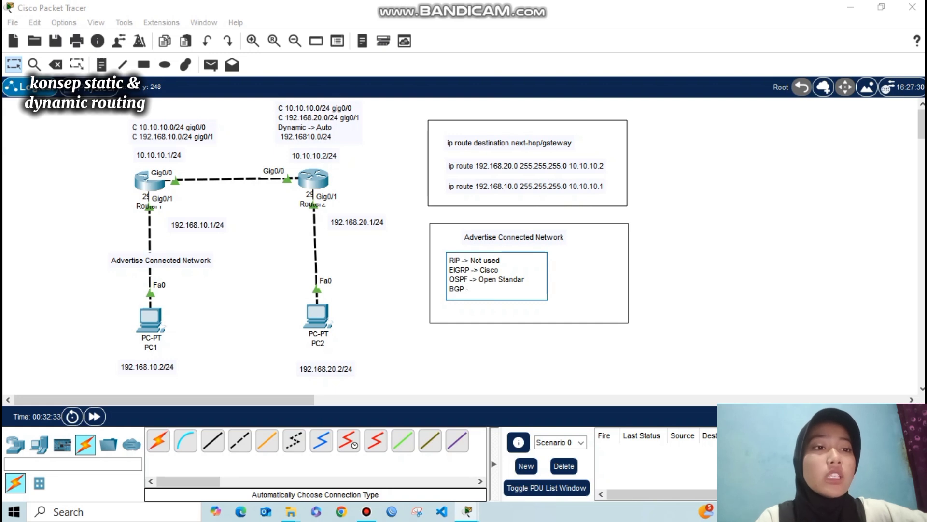
pyautogui.write('>')
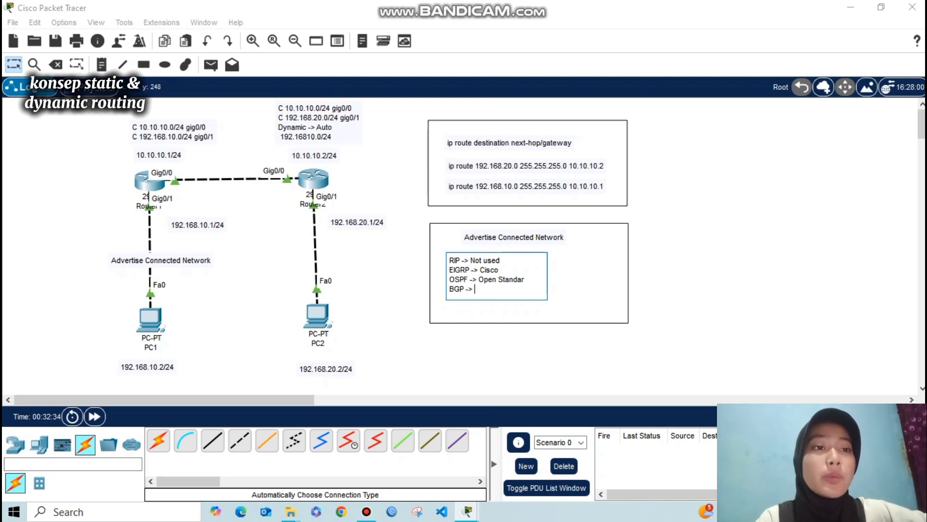
pyautogui.write(' Ope')
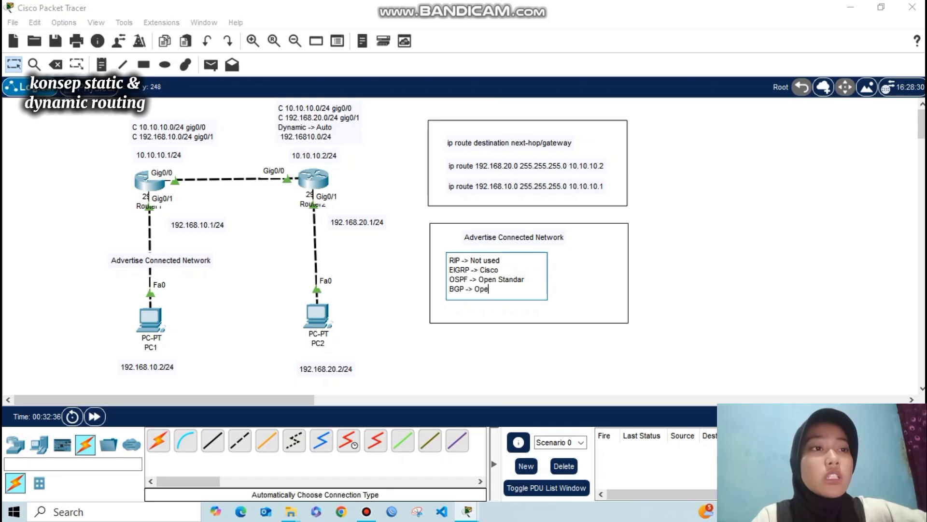
pyautogui.write('n')
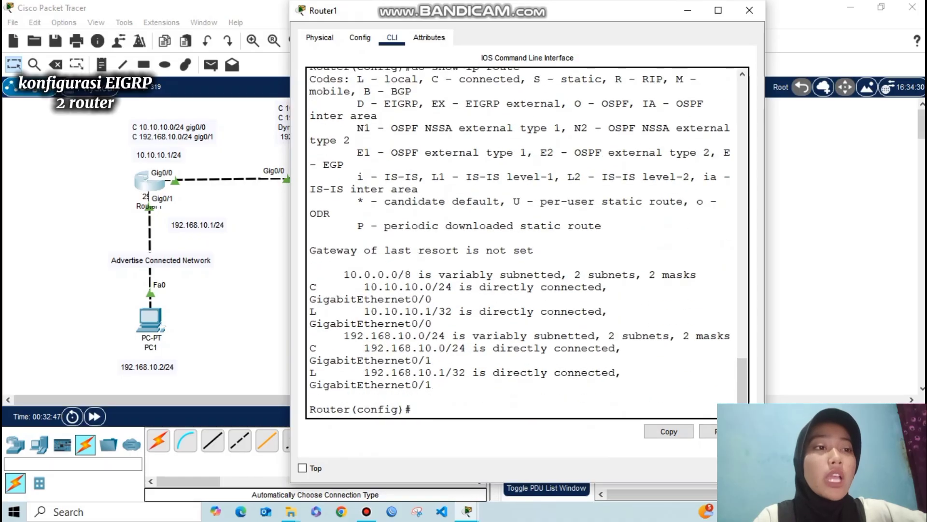
# In Router1's CLI global configuration mode, request the command help with "route eigrp ?"
pyautogui.press('Return')
pyautogui.press('Return')
pyautogui.press('Return')
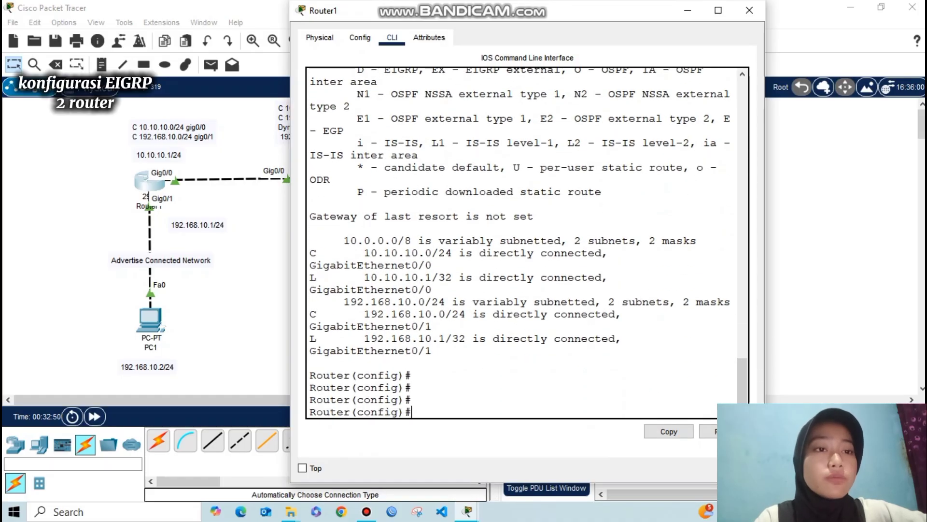
pyautogui.write('route')
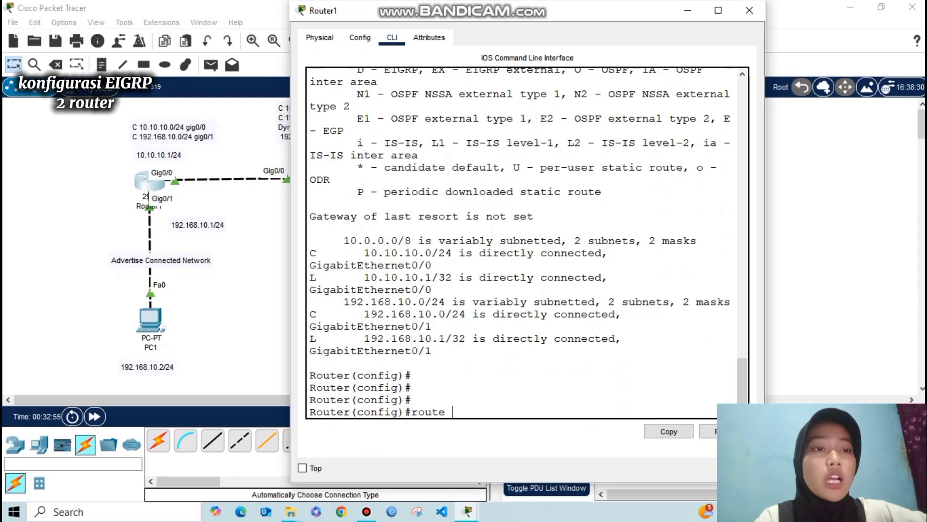
pyautogui.write(' eigrp')
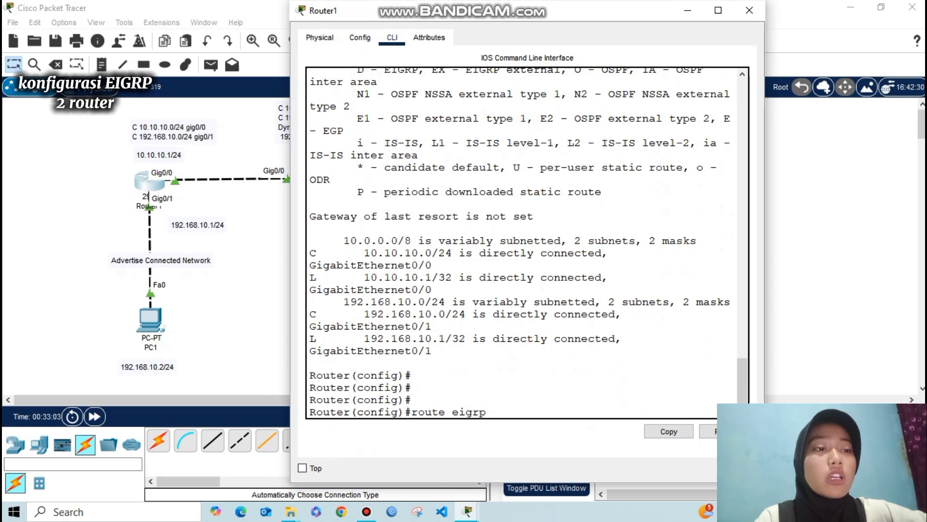
pyautogui.write(' ?')
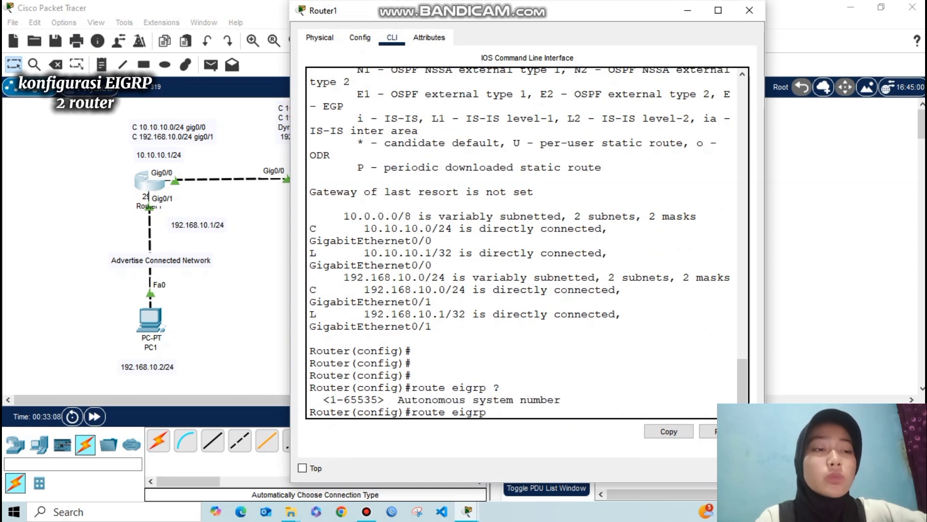
# Start the EIGRP routing process on Router1 with autonomous system number 10 using "route eigrp 10"
pyautogui.moveTo(391, 399); pyautogui.dragTo(561, 399)
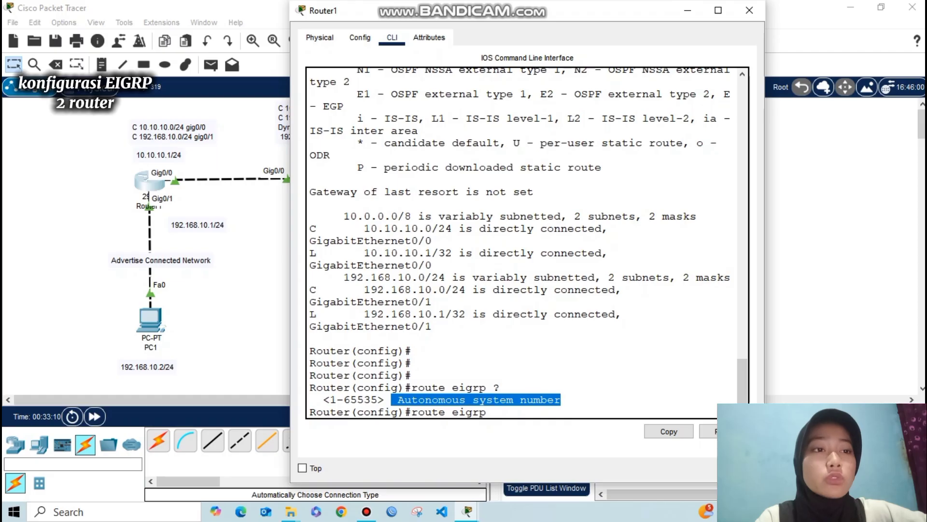
pyautogui.click(492, 412)
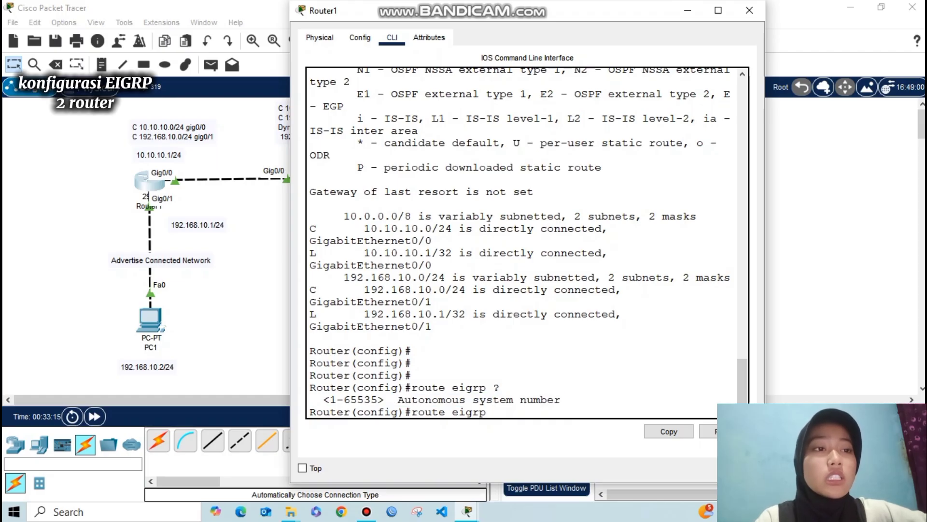
pyautogui.moveTo(323, 399); pyautogui.dragTo(385, 400)
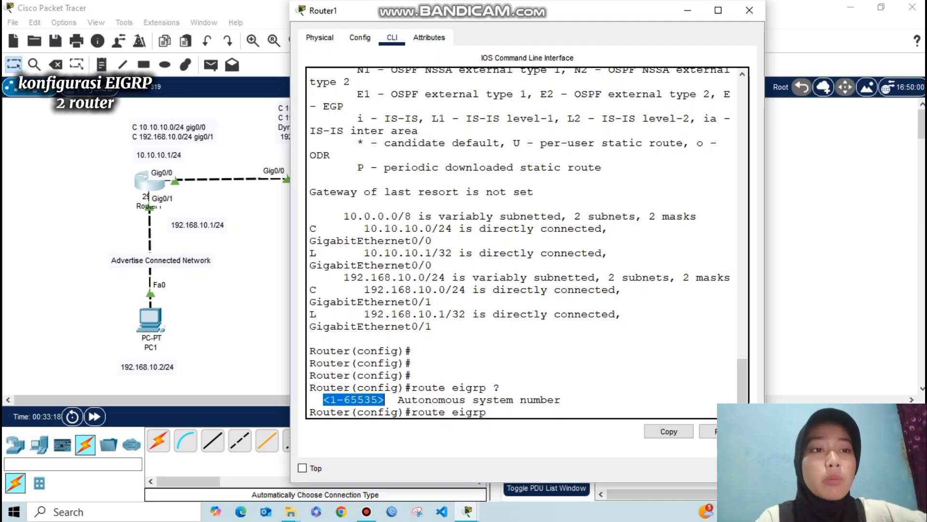
pyautogui.click(493, 411)
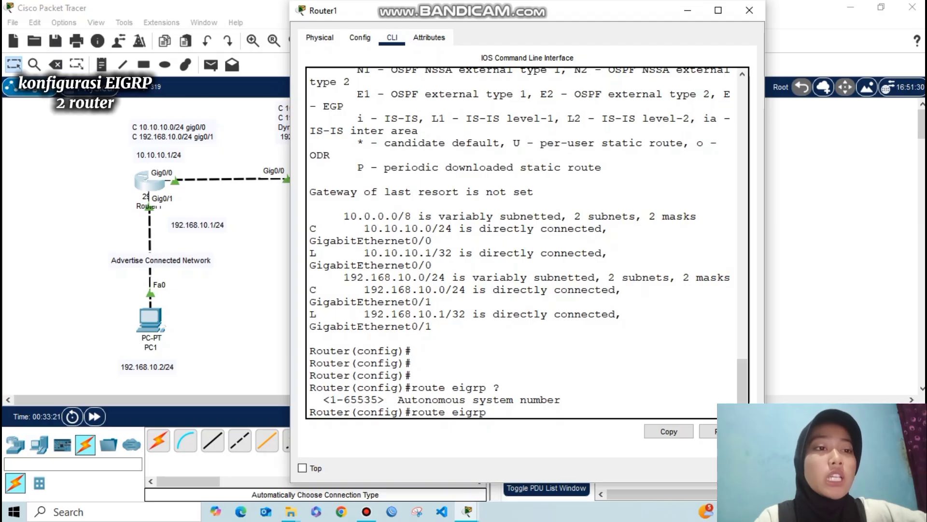
pyautogui.write('10')
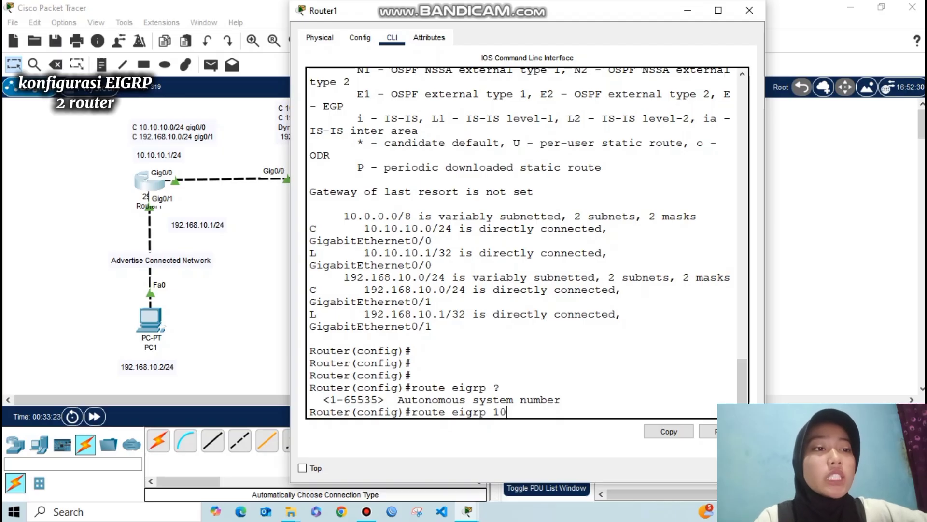
pyautogui.moveTo(398, 400); pyautogui.dragTo(560, 400)
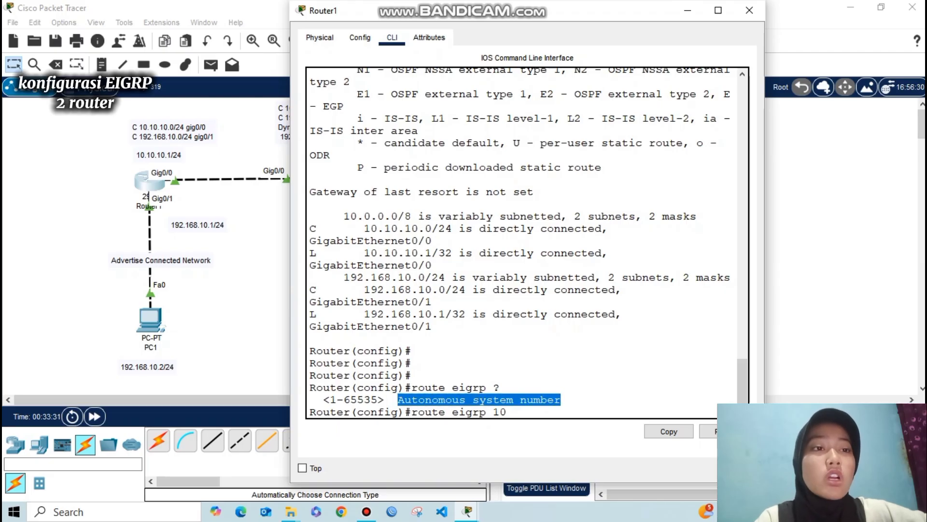
pyautogui.click(507, 412)
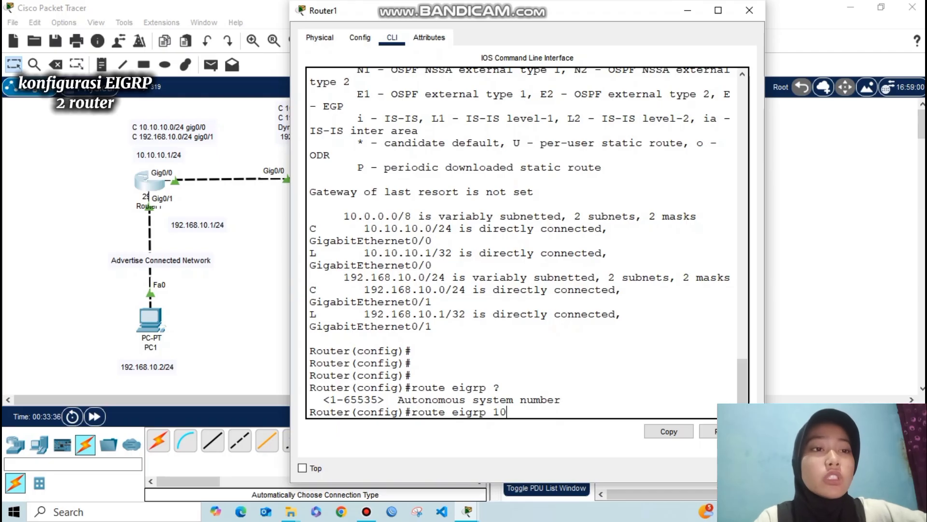
pyautogui.press('Return')
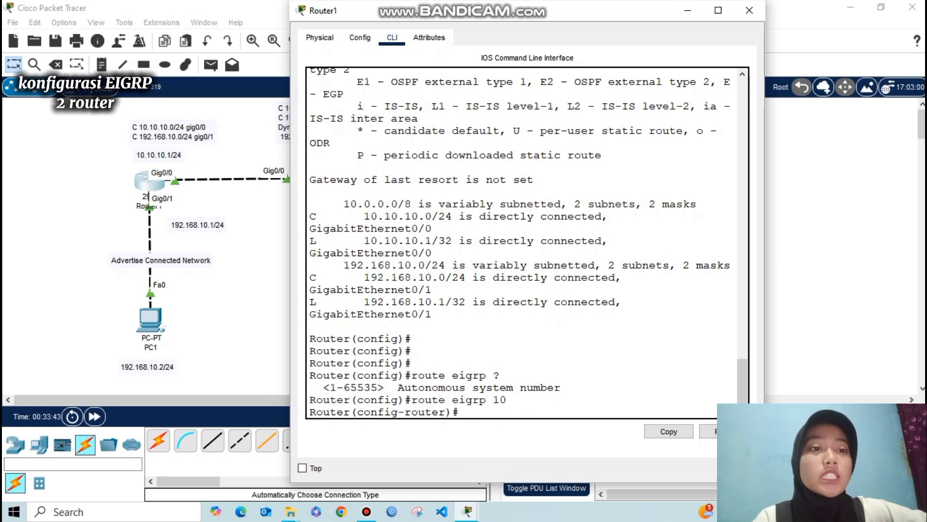
# Advertise networks 10.10.10.0 and 192.168.10.0 in Router1's EIGRP process and close the router's window
pyautogui.write('network')
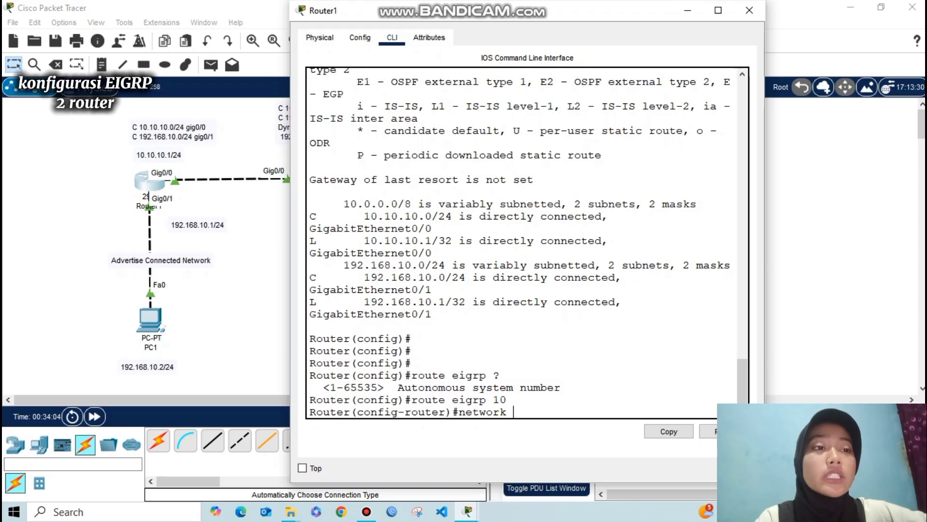
pyautogui.write('10.')
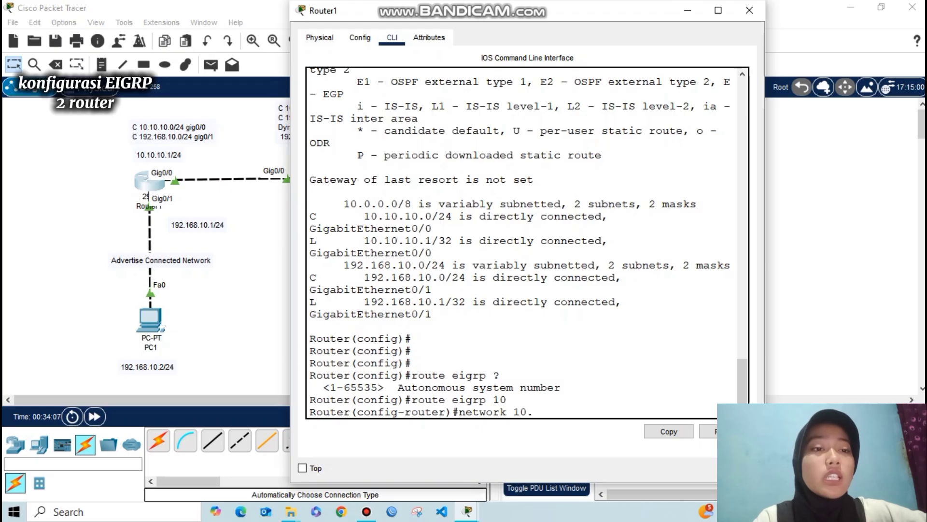
pyautogui.write('10.10.1')
pyautogui.press('BackSpace')
pyautogui.write('0')
pyautogui.press('Return')
pyautogui.write('network 192.168.10.0')
pyautogui.press('Return')
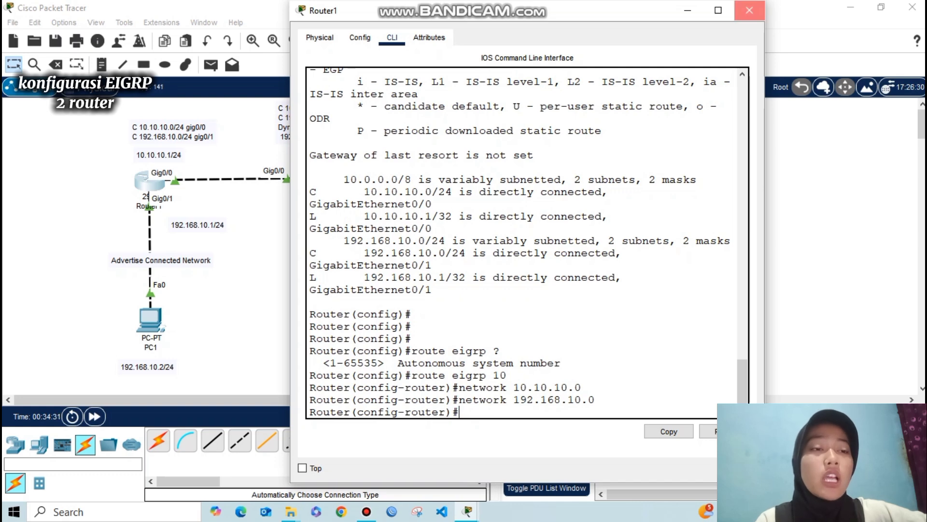
pyautogui.click(749, 10)
# Open Router2's CLI and start its EIGRP routing process with autonomous system number 10 using "router eigrp 10"
pyautogui.click(314, 179)
pyautogui.press('Return')
pyautogui.press('Return')
pyautogui.press('Return')
pyautogui.press('Return')
pyautogui.press('Return')
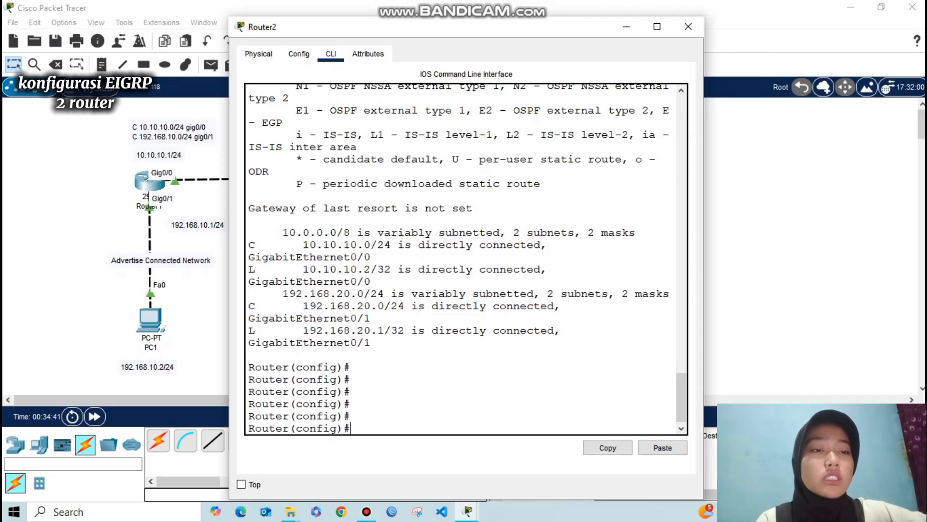
pyautogui.write('router')
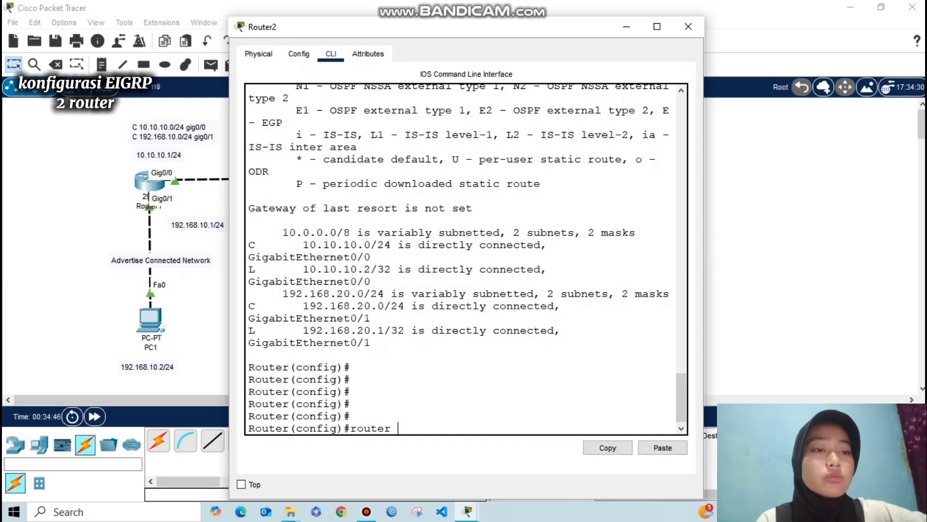
pyautogui.write(' eigrp 10')
pyautogui.press('Return')
# Advertise network 10.10.10.0 in Router2's EIGRP process and return to a clean router configuration prompt
pyautogui.write('network')
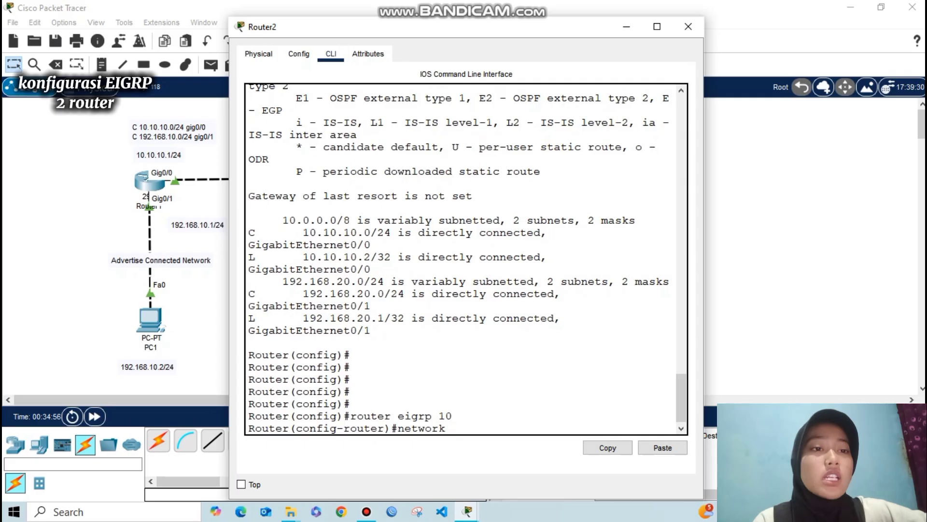
pyautogui.write(' 10.10')
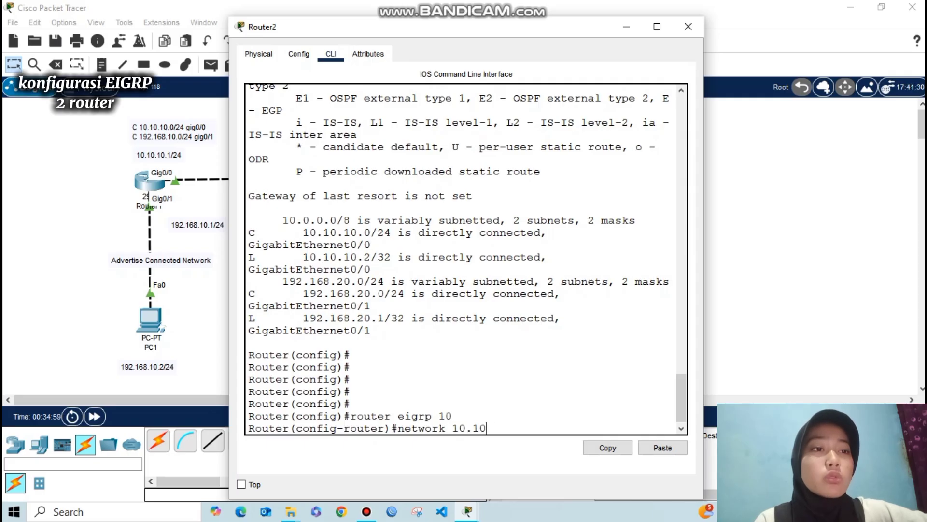
pyautogui.write('.10.0')
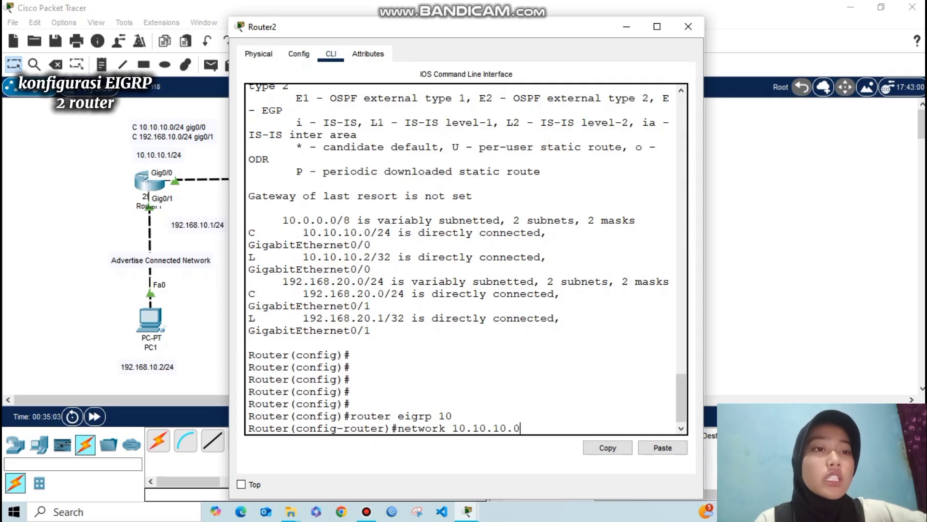
pyautogui.press('Return')
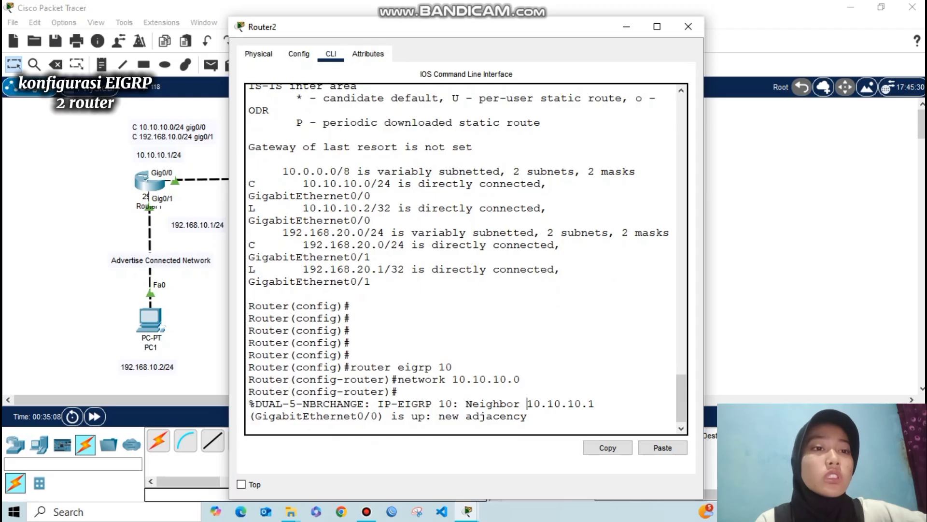
pyautogui.moveTo(527, 403); pyautogui.dragTo(594, 403)
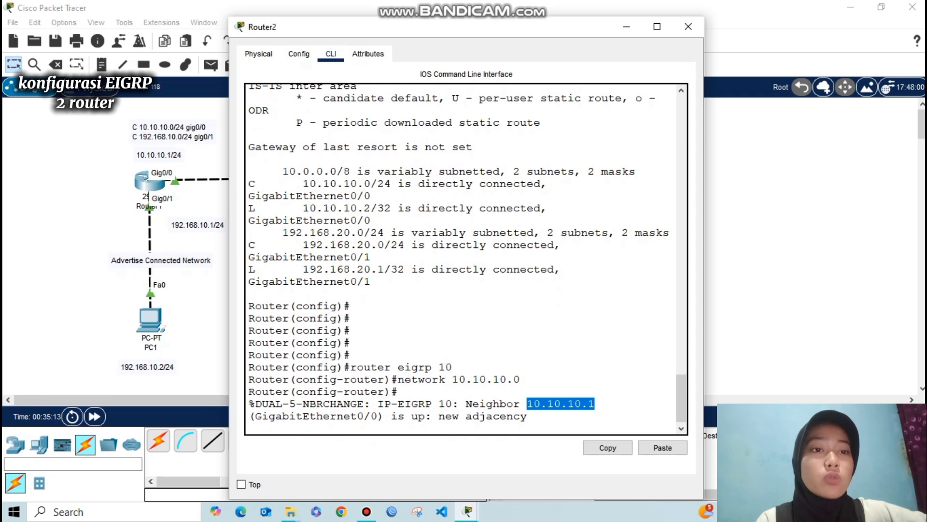
pyautogui.press('Return')
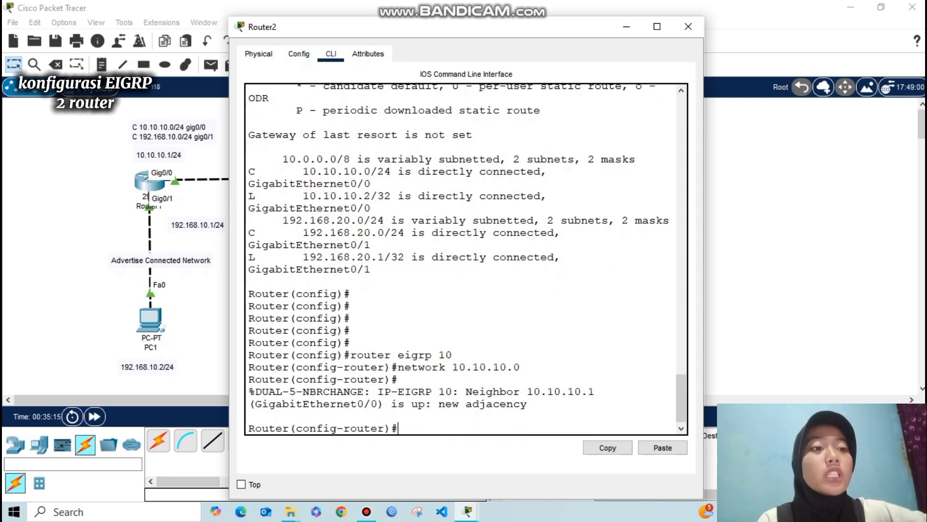
pyautogui.moveTo(533, 34); pyautogui.dragTo(494, 26)
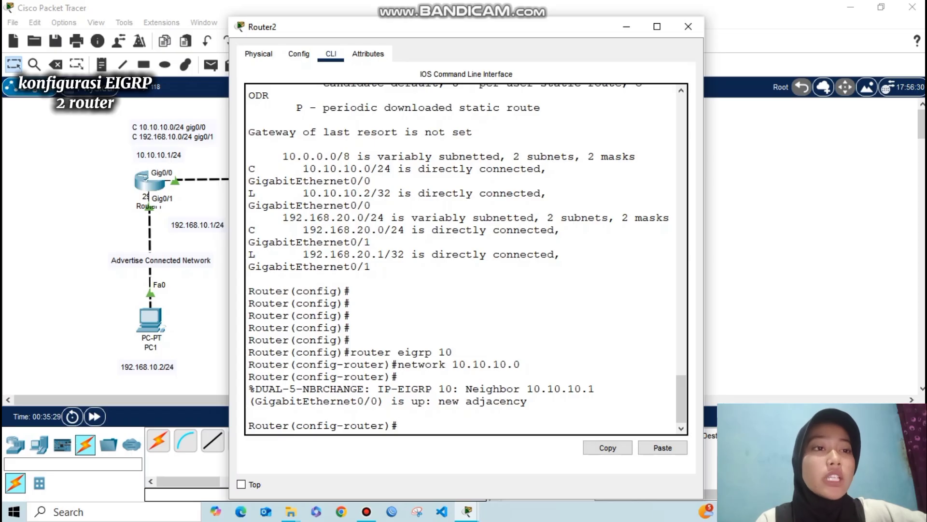
# Advertise network 192.168.20.0 in Router2's EIGRP process and exit to global configuration mode
pyautogui.write('network 192.168.20.0')
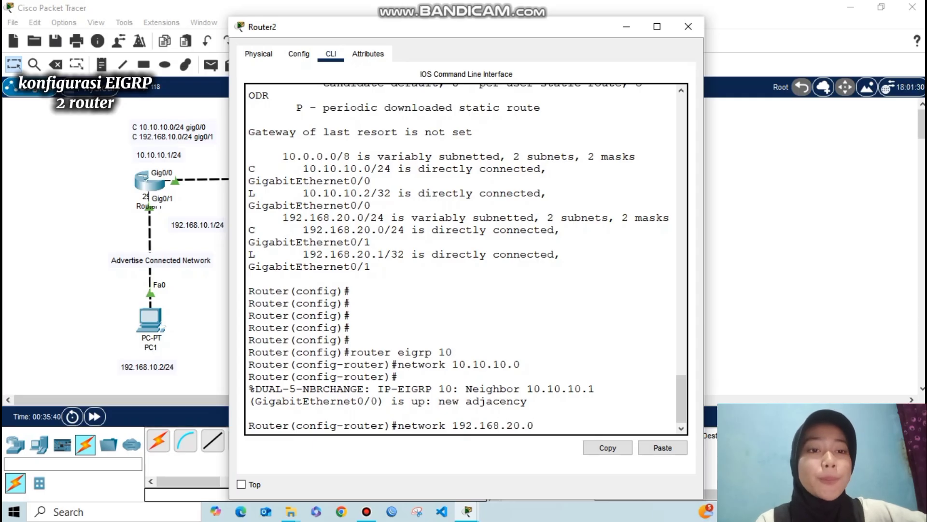
pyautogui.press('Return')
pyautogui.write('ex')
pyautogui.press('Return')
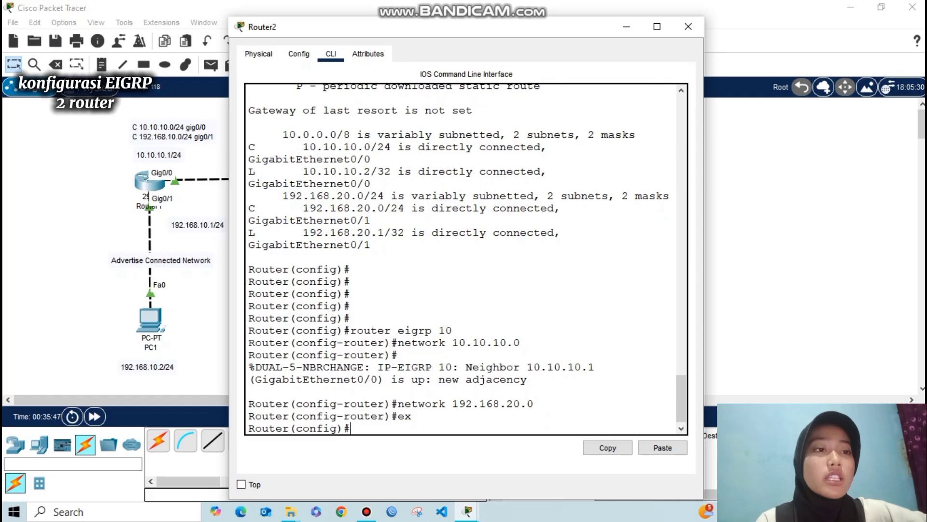
pyautogui.press('Return')
pyautogui.press('Return')
# Display Router2's routing table with "do show ip route", examine the EIGRP-learned entry marked D, and close the router's window
pyautogui.write('d')
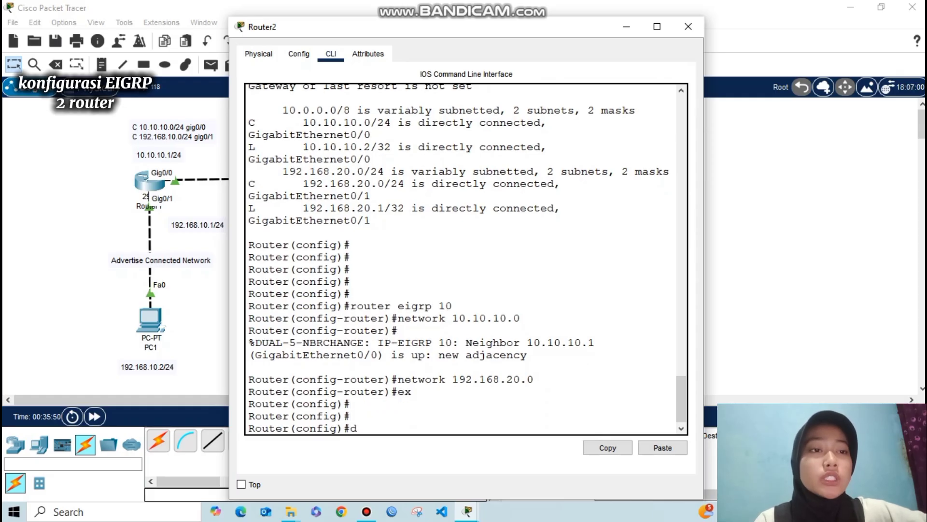
pyautogui.write('o show ip route')
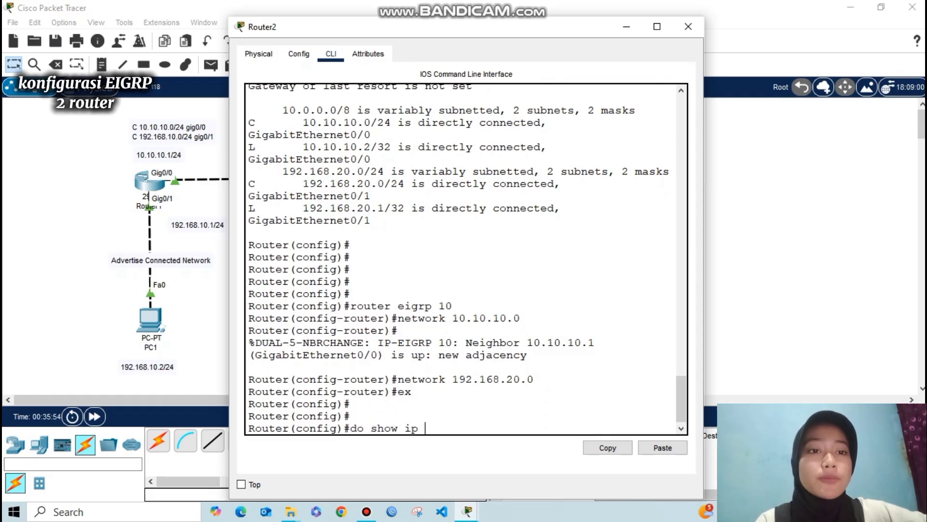
pyautogui.press('Return')
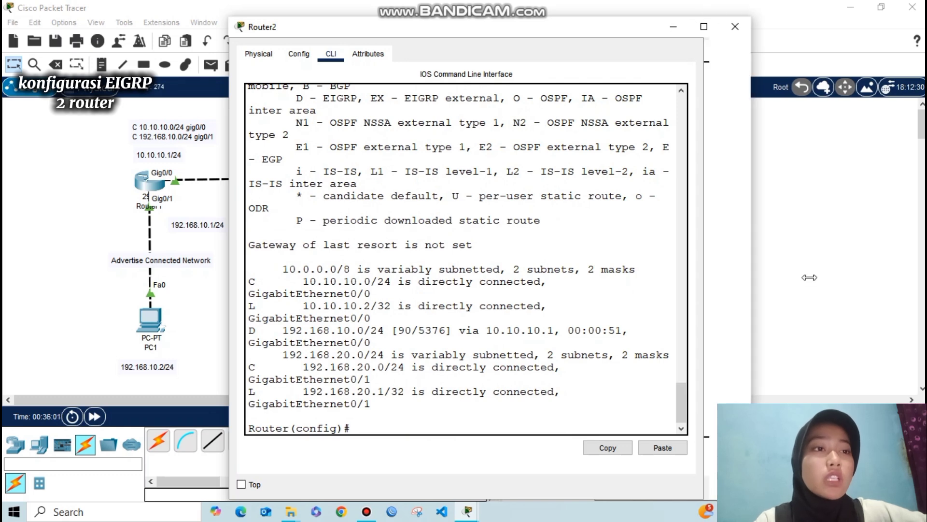
pyautogui.moveTo(704, 458); pyautogui.dragTo(808, 459)
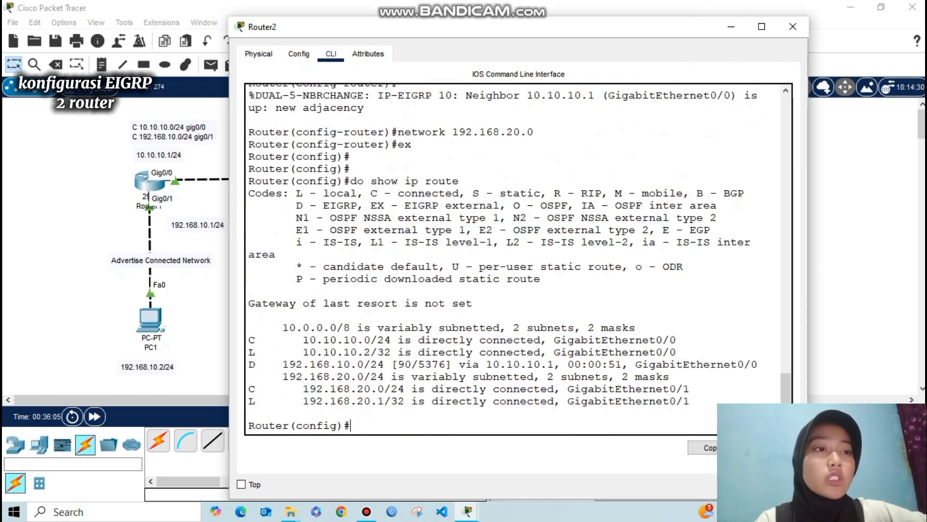
pyautogui.moveTo(283, 364); pyautogui.dragTo(385, 364)
pyautogui.moveTo(249, 364); pyautogui.dragTo(262, 364)
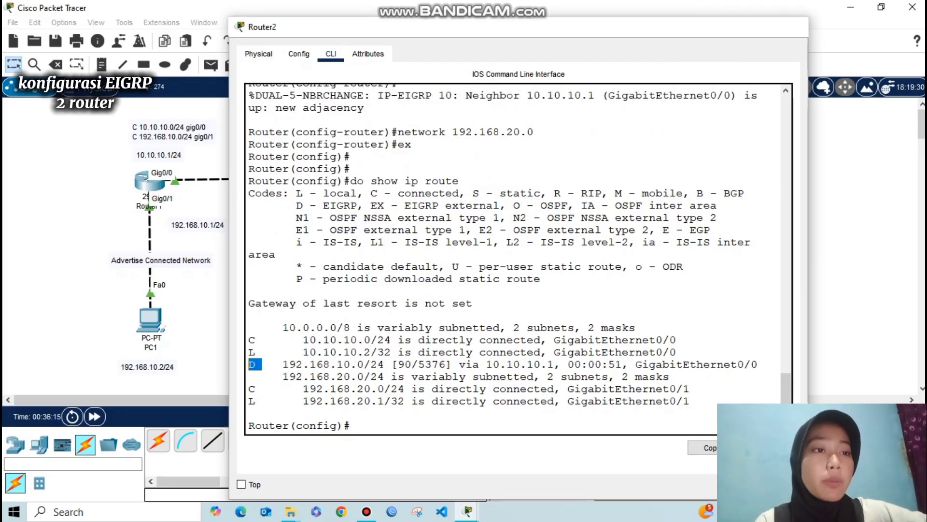
pyautogui.click(792, 27)
# In Router1's CLI, exit EIGRP configuration mode, run "do show ip route", examine the EIGRP-learned entry and its next hop, and close the window
pyautogui.click(149, 180)
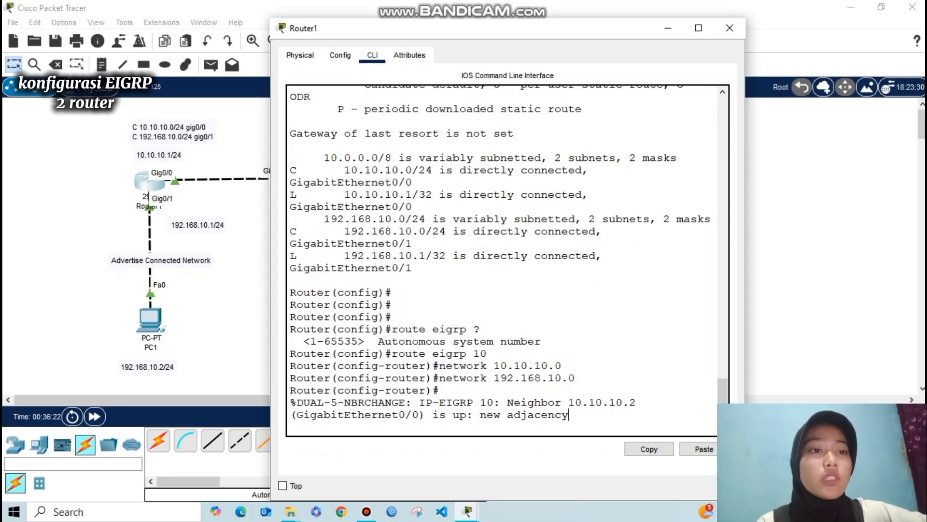
pyautogui.press('Return')
pyautogui.write('ex')
pyautogui.press('Return')
pyautogui.write('do show')
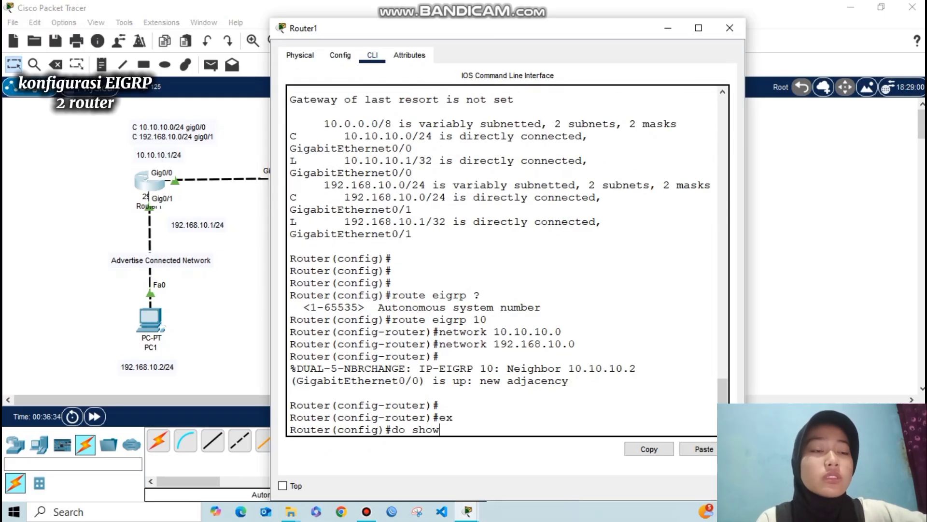
pyautogui.write(' ip route')
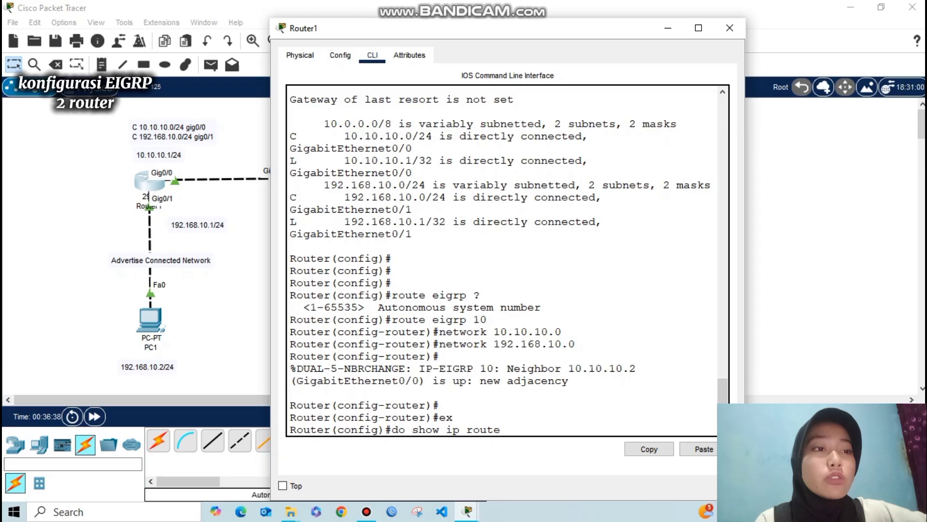
pyautogui.press('Return')
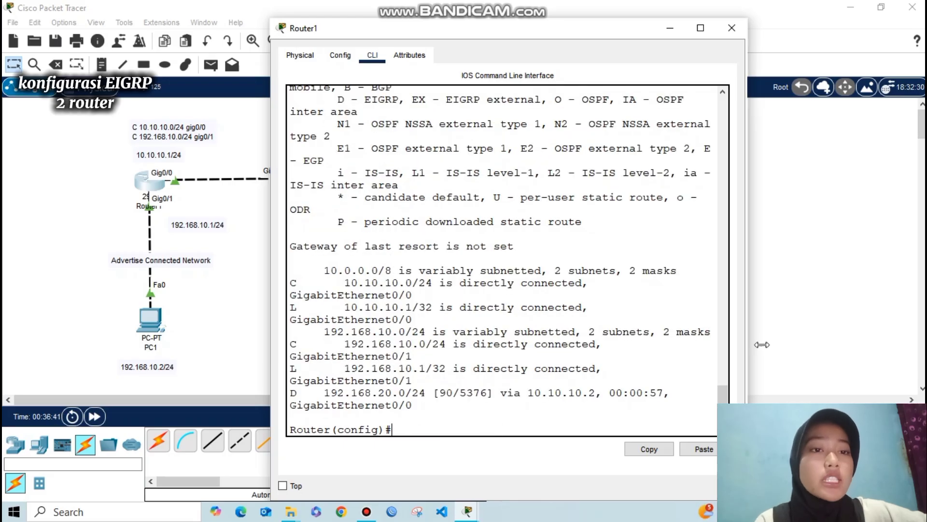
pyautogui.moveTo(745, 500); pyautogui.dragTo(817, 501)
pyautogui.moveTo(317, 390); pyautogui.dragTo(426, 390)
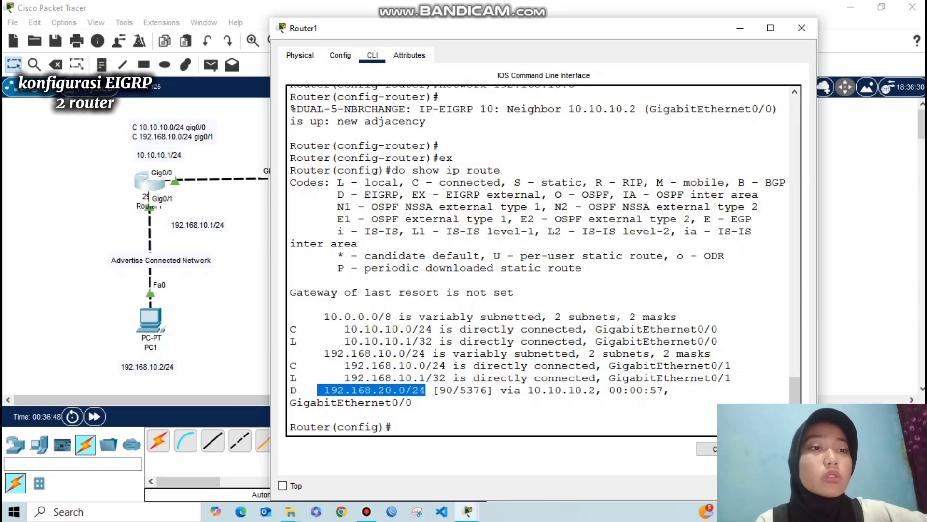
pyautogui.moveTo(529, 390); pyautogui.dragTo(609, 389)
pyautogui.click(608, 390)
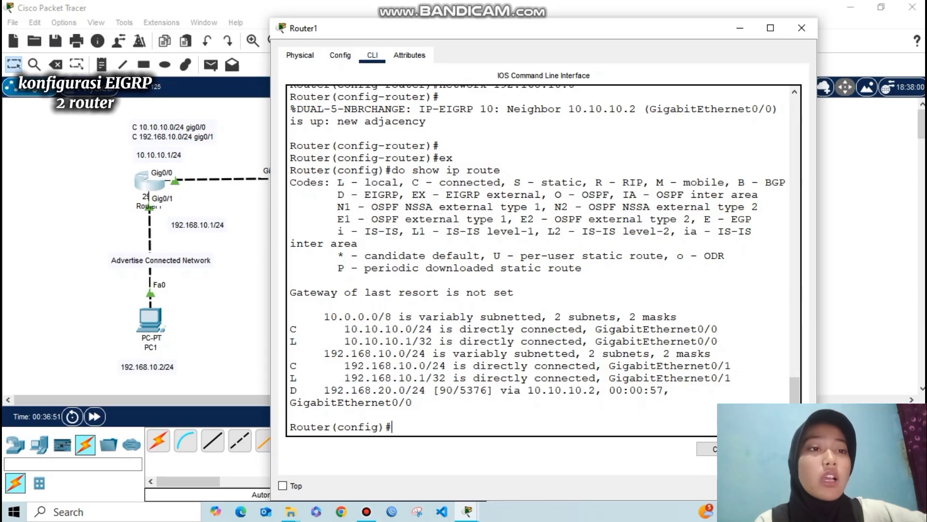
pyautogui.hotkey('alt', 'F4')
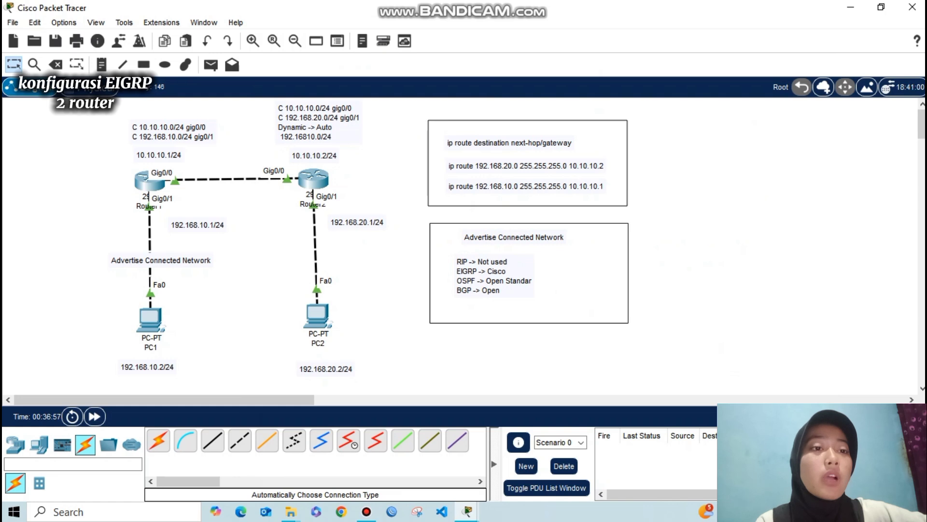
# Test connectivity between PC1 and PC2 by sending simple PDUs between the two hosts, closing PC2's window if it opens
pyautogui.click(210, 65)
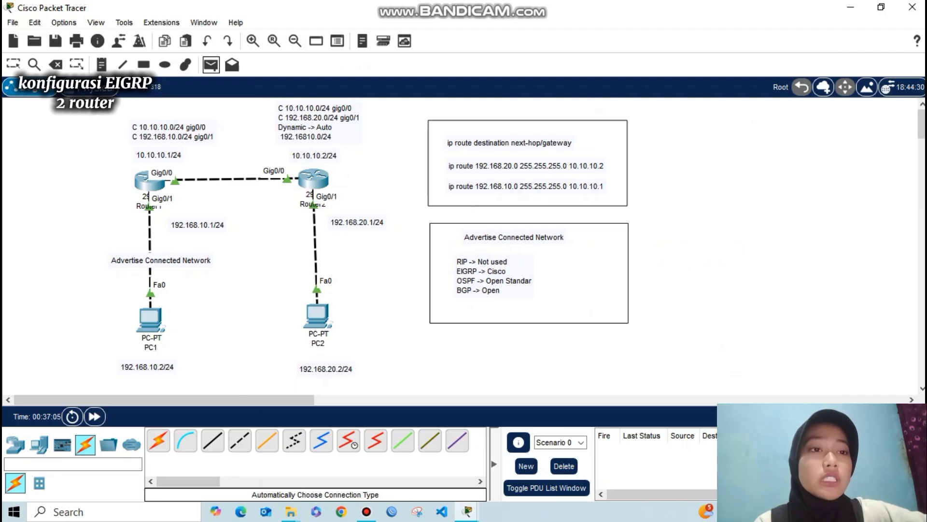
pyautogui.click(155, 320)
pyautogui.click(317, 314)
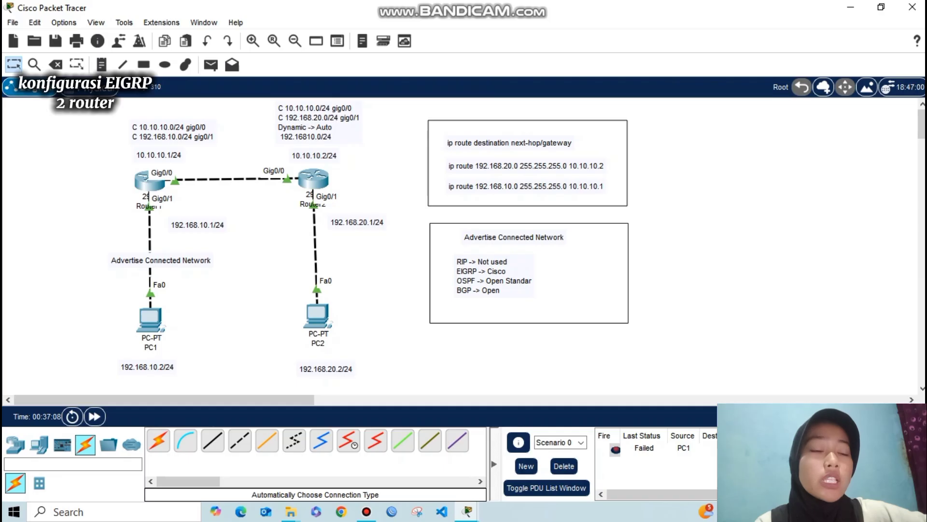
pyautogui.press('p')
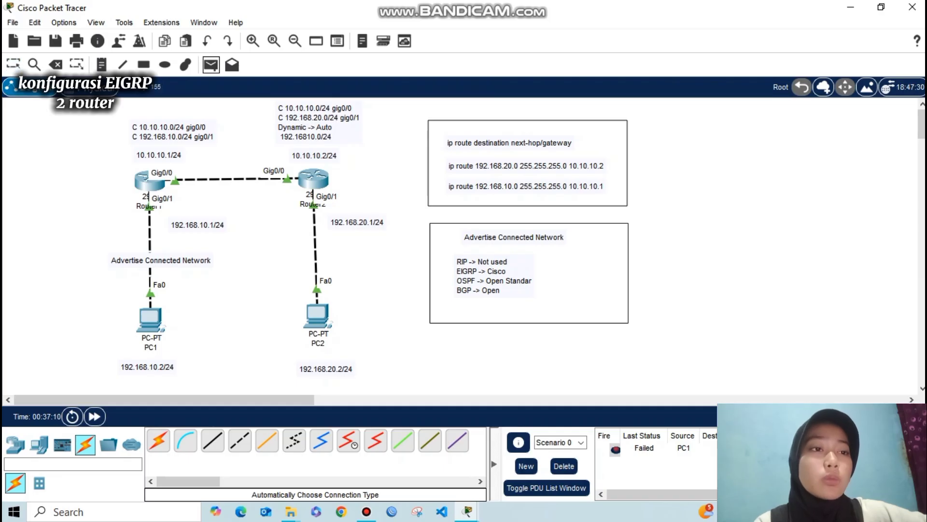
pyautogui.click(151, 319)
pyautogui.click(317, 313)
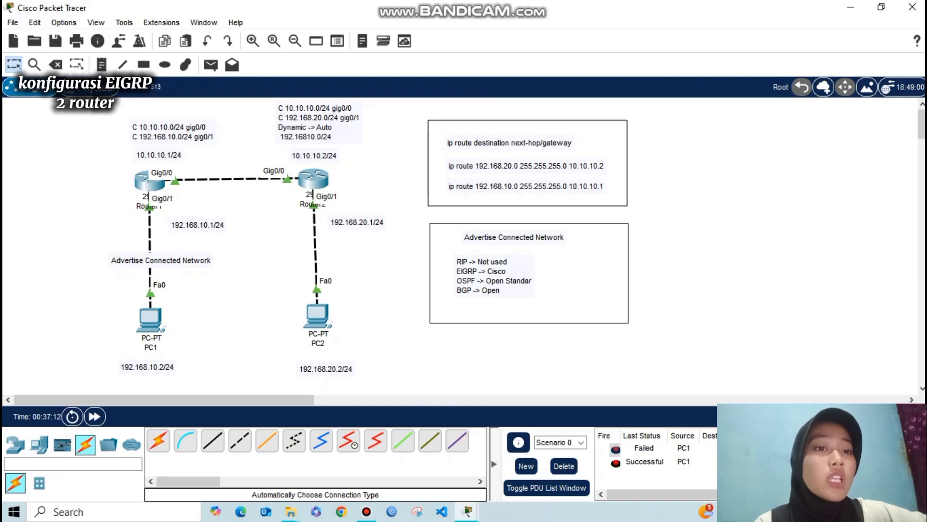
pyautogui.click(318, 315)
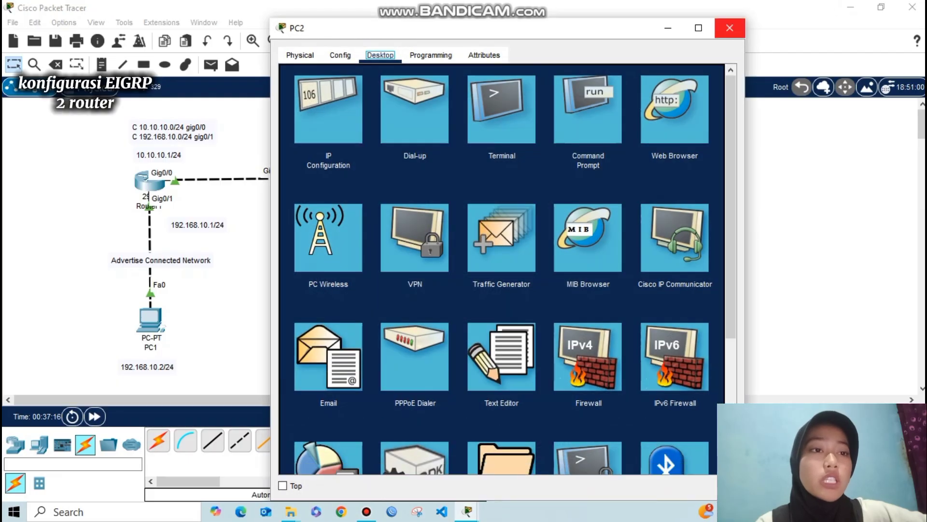
pyautogui.click(729, 27)
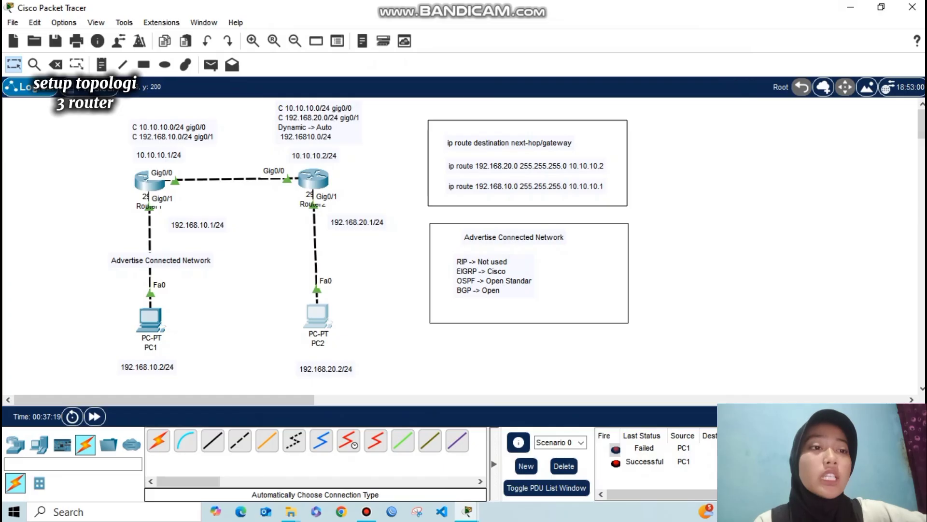
pyautogui.click(211, 65)
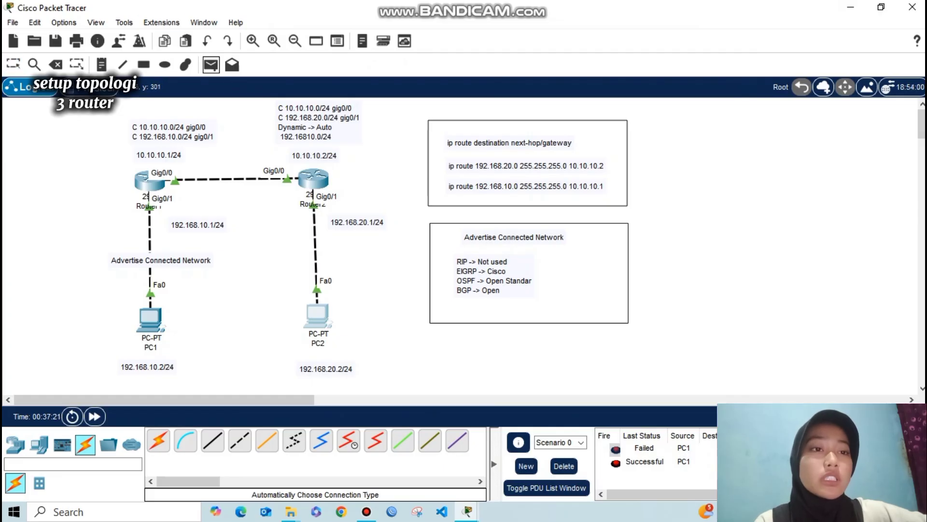
pyautogui.click(159, 322)
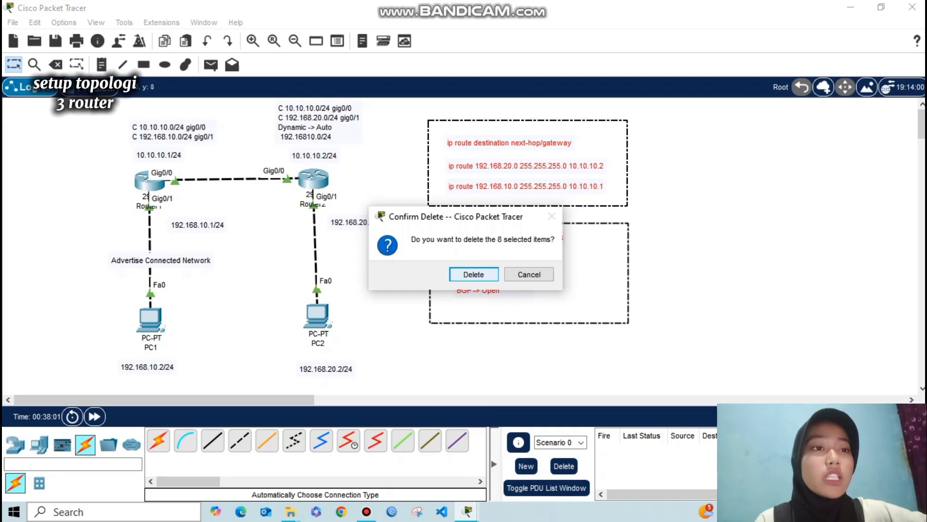
# Delete the static-route and routing-protocol note boxes with their text, and place a 2911 router and a PC beneath it beside Router2
pyautogui.press('Return')
pyautogui.press('Escape')
pyautogui.click(15, 443)
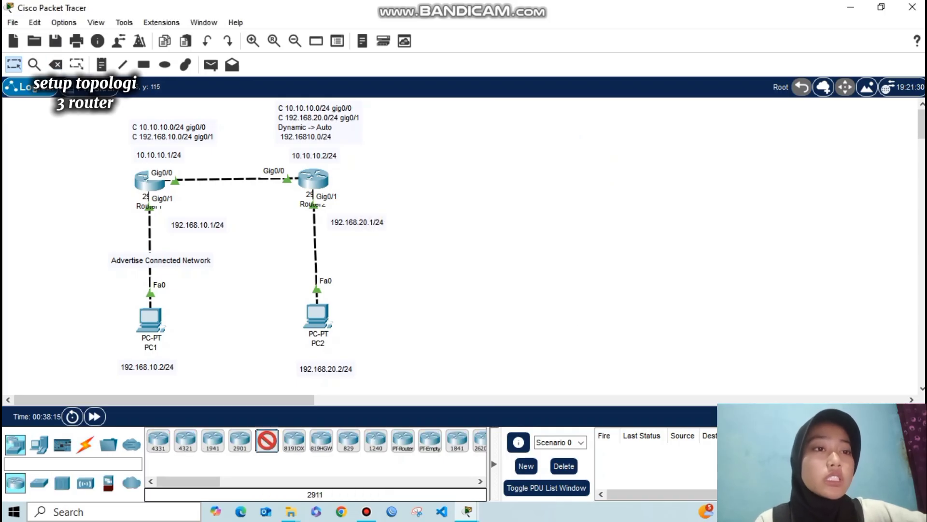
pyautogui.click(482, 180)
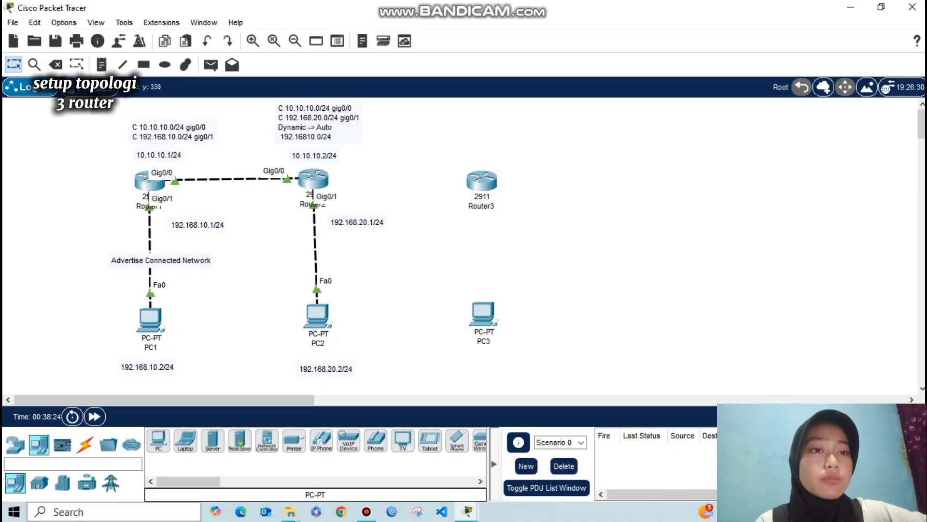
# Cable Router3 to Router2 and Router3 to PC3 using the automatically chosen connection type
pyautogui.click(85, 444)
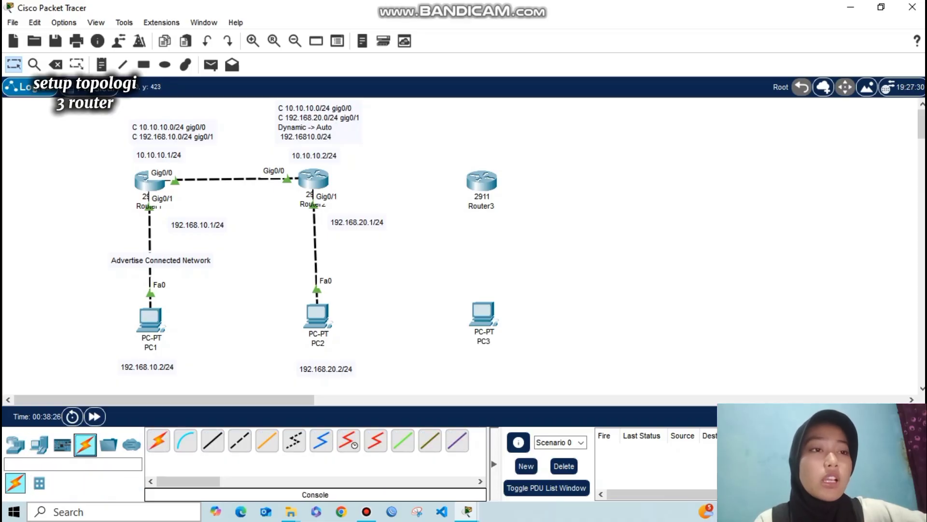
pyautogui.click(482, 180)
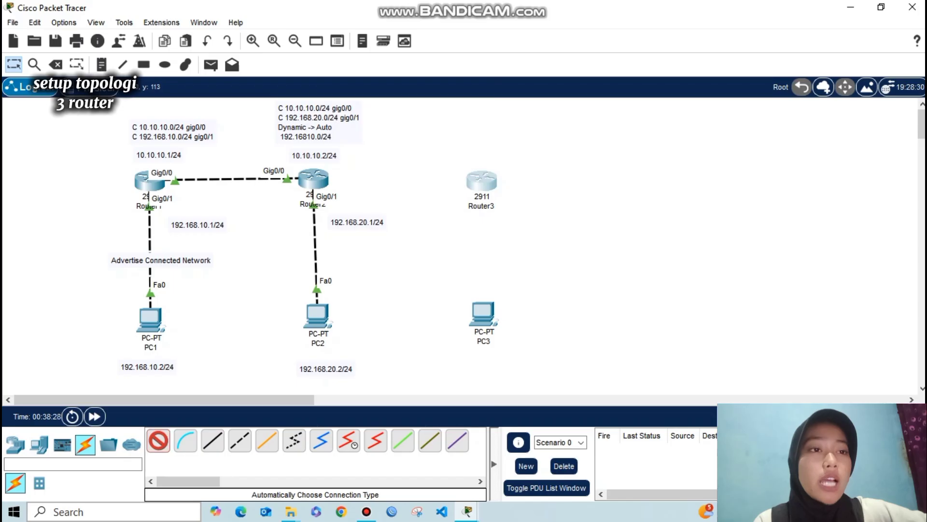
pyautogui.click(314, 178)
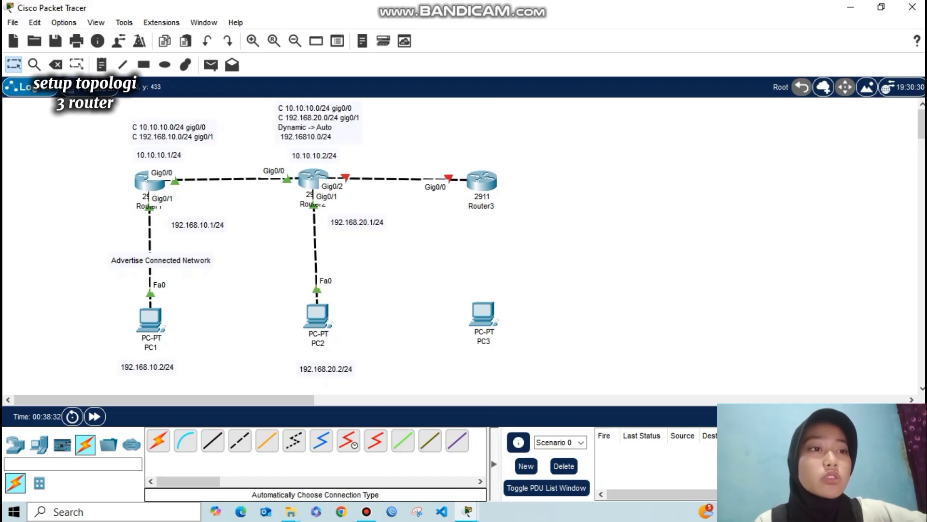
pyautogui.click(158, 440)
pyautogui.click(481, 180)
pyautogui.click(483, 314)
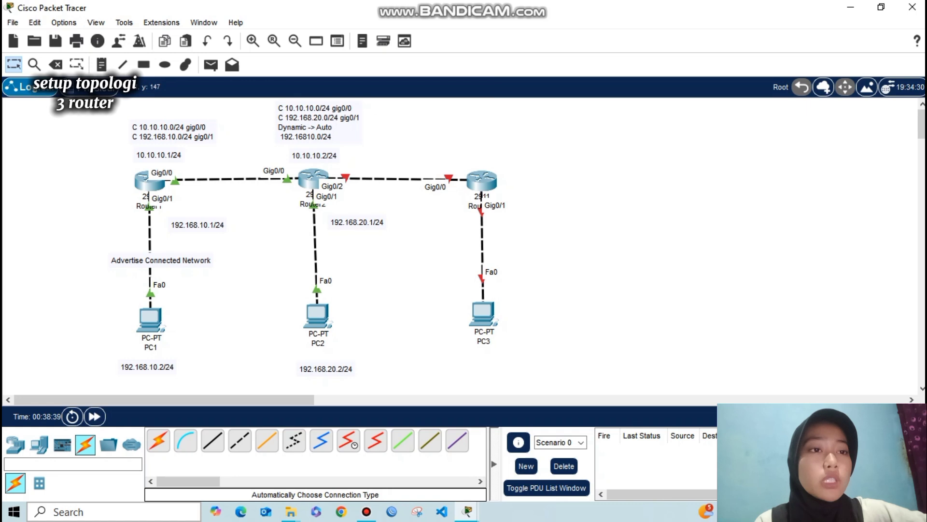
# Add the address notes 192.168.30.2/24 below PC3 and 192.168.30.1/24 beside Router3's Gig0/1 link
pyautogui.click(102, 64)
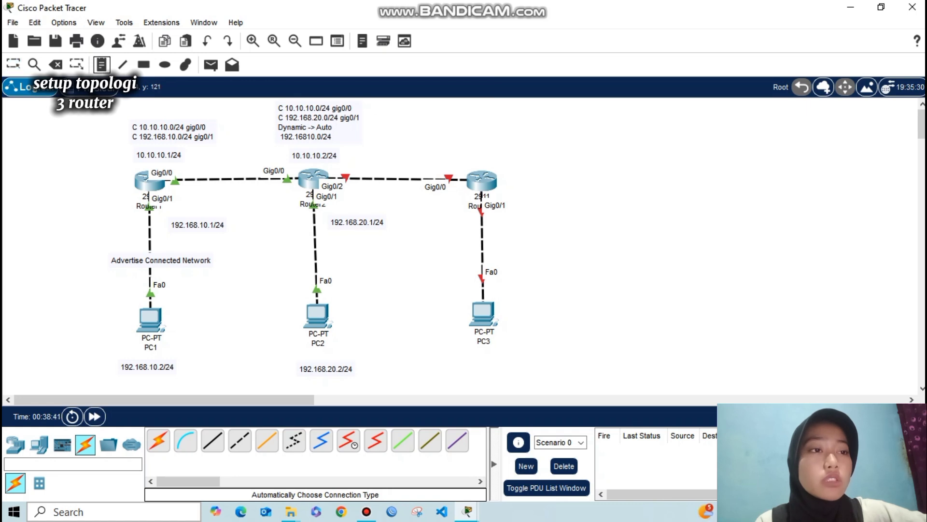
pyautogui.click(463, 365)
pyautogui.write('192.168')
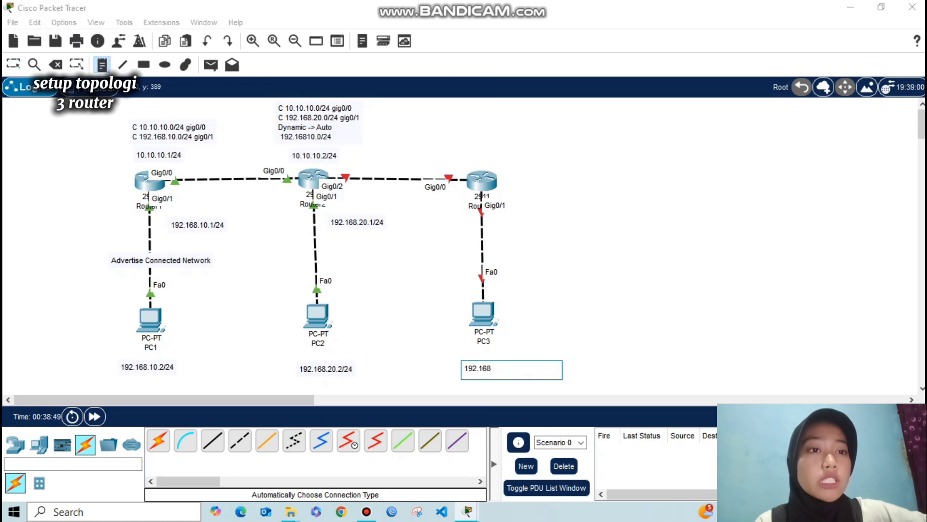
pyautogui.write('.30')
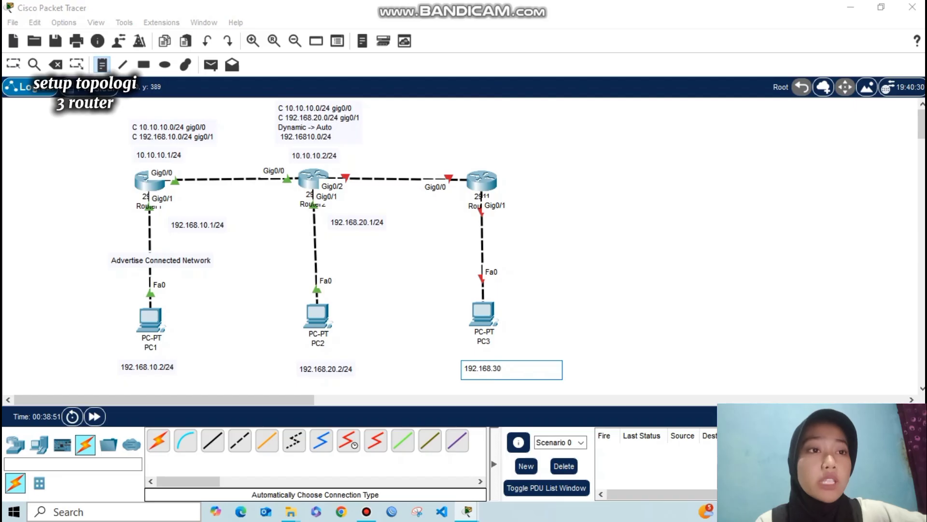
pyautogui.write('.2/24')
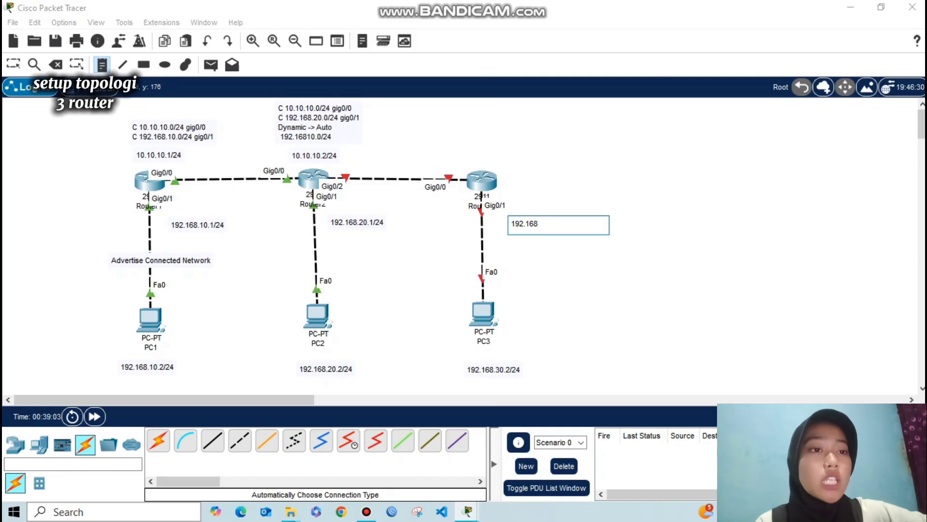
pyautogui.write('0.1/24')
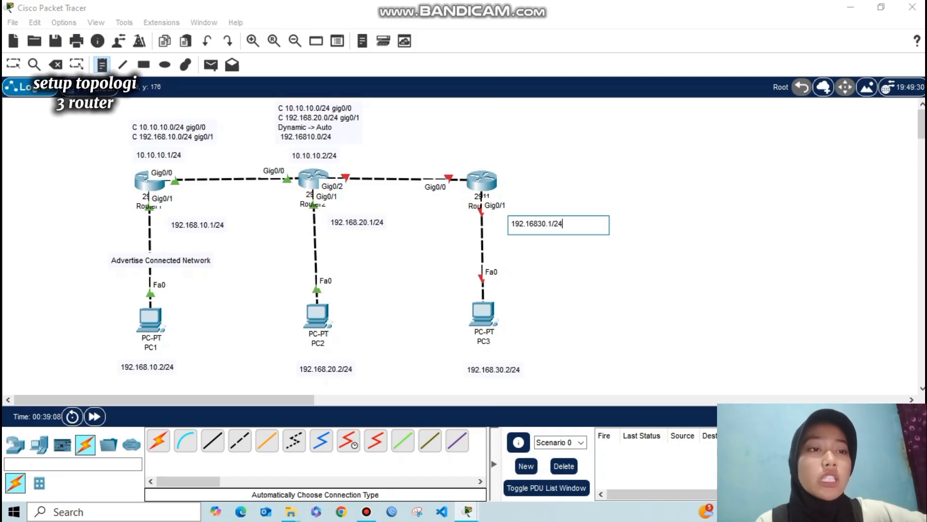
# Add the address notes 20.20.20.2/24 above Router3 and 20.20.20.1/24 beside Router2 on the link to Router3
pyautogui.write('0')
pyautogui.write('.20.20.2/')
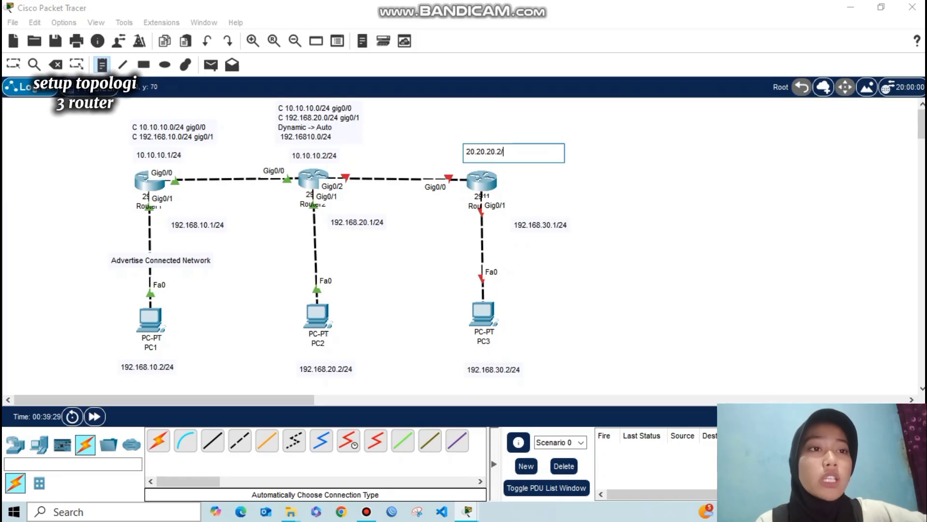
pyautogui.write('24')
pyautogui.write('0.20.')
pyautogui.write('1/')
pyautogui.write('24')
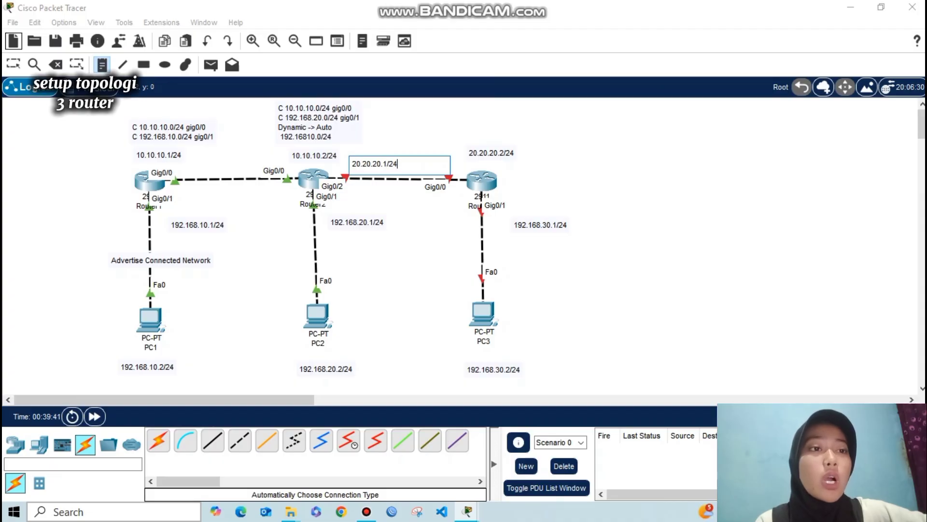
pyautogui.press('Escape')
# Reposition the 10.10.10.x and 20.20.20.x address notes so each sits above its own router's link end
pyautogui.moveTo(159, 155); pyautogui.dragTo(193, 161)
pyautogui.moveTo(314, 155); pyautogui.dragTo(280, 156)
pyautogui.moveTo(194, 161); pyautogui.dragTo(190, 156)
pyautogui.moveTo(377, 165); pyautogui.dragTo(374, 157)
pyautogui.moveTo(491, 153); pyautogui.dragTo(486, 158)
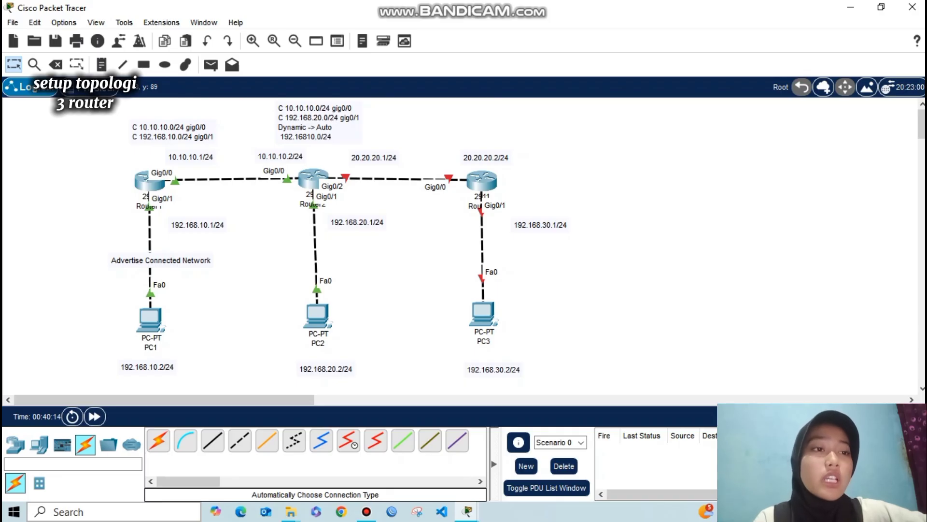
# In Router2's CLI, enter interface gig0/2 configuration and enable the interface with "no shutdown"
pyautogui.click(313, 180)
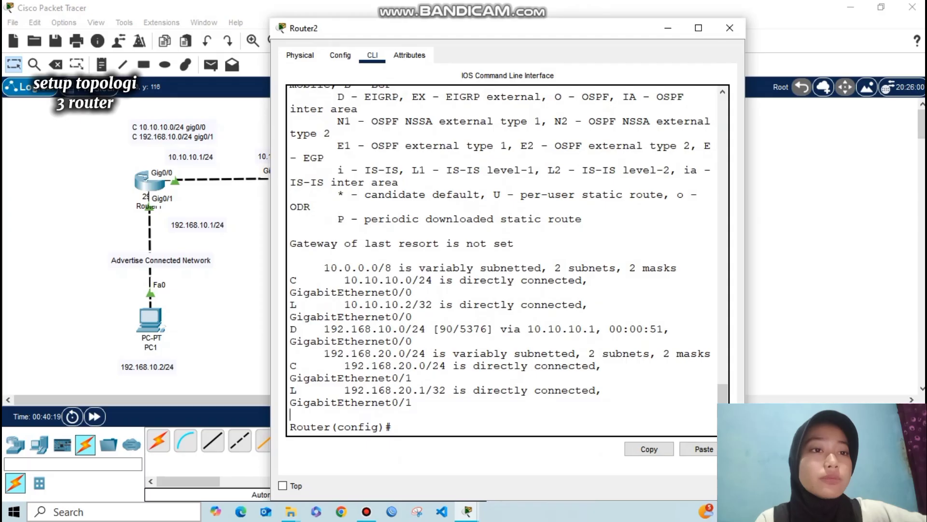
pyautogui.press('Return')
pyautogui.press('Return')
pyautogui.press('Return')
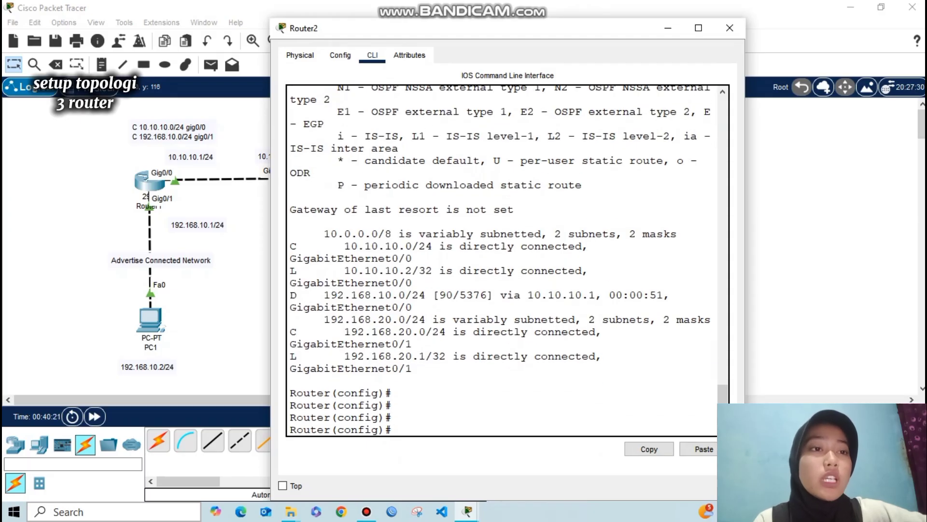
pyautogui.write('int ')
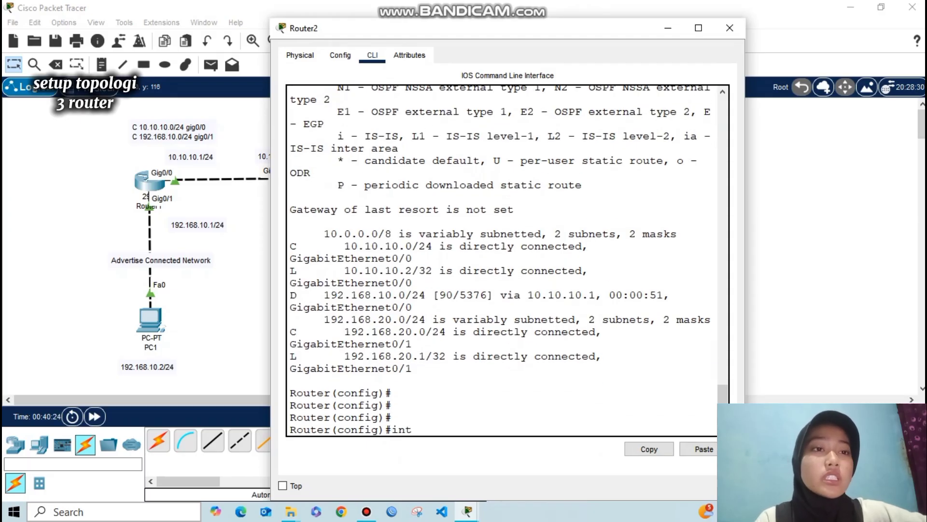
pyautogui.write('gig0/2')
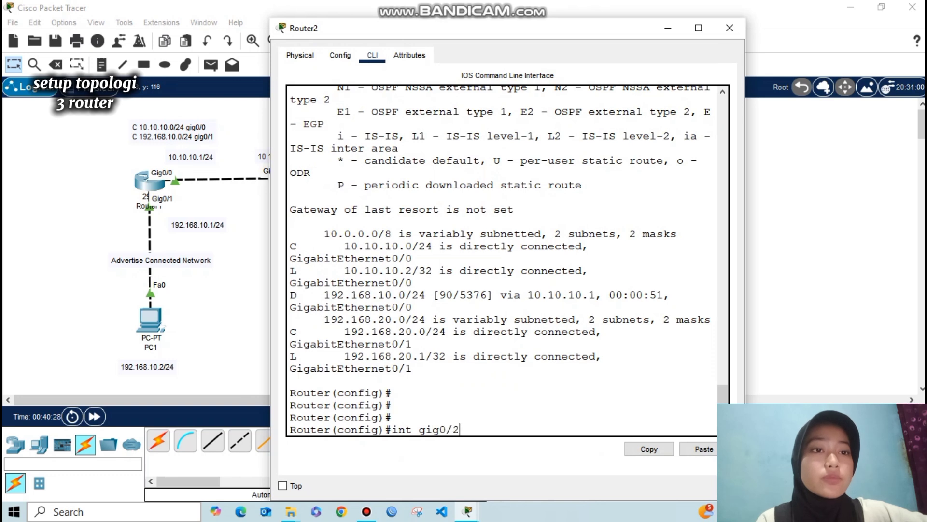
pyautogui.press('Return')
pyautogui.write('no shut')
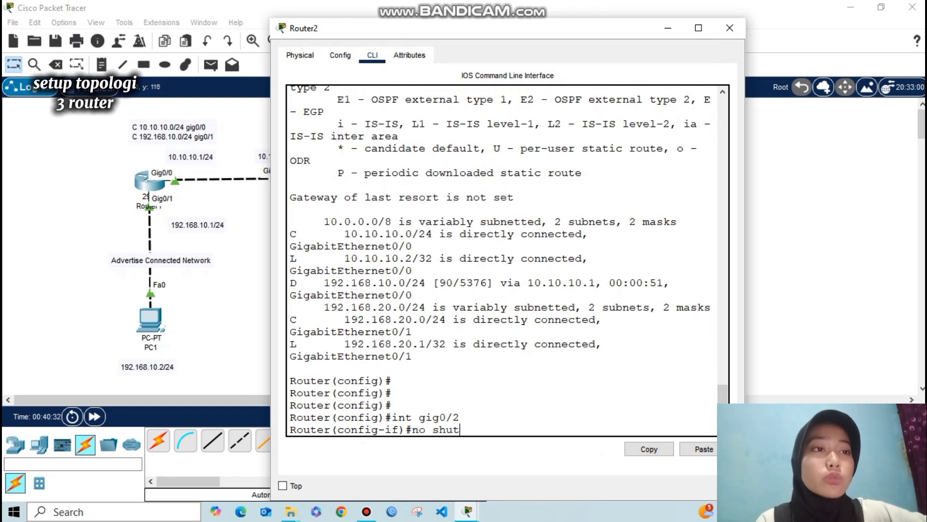
pyautogui.write('down')
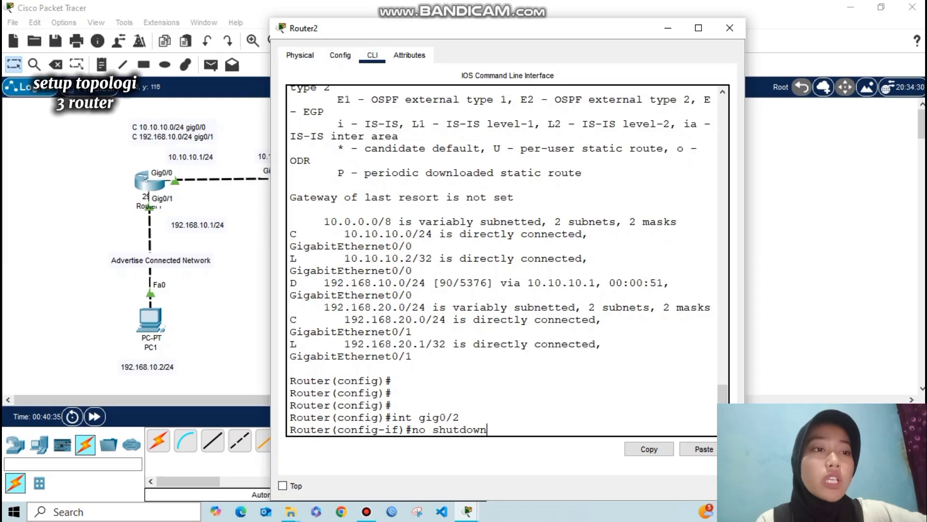
pyautogui.press('Return')
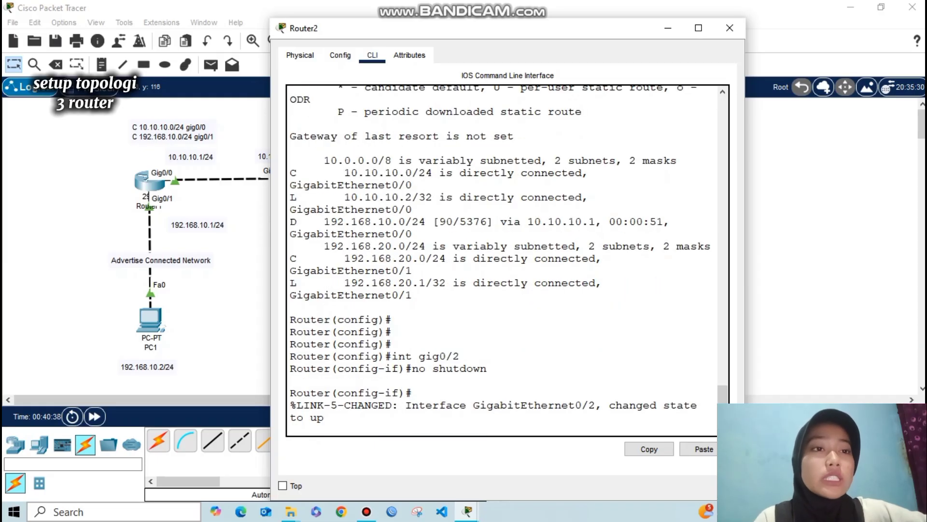
pyautogui.press('Return')
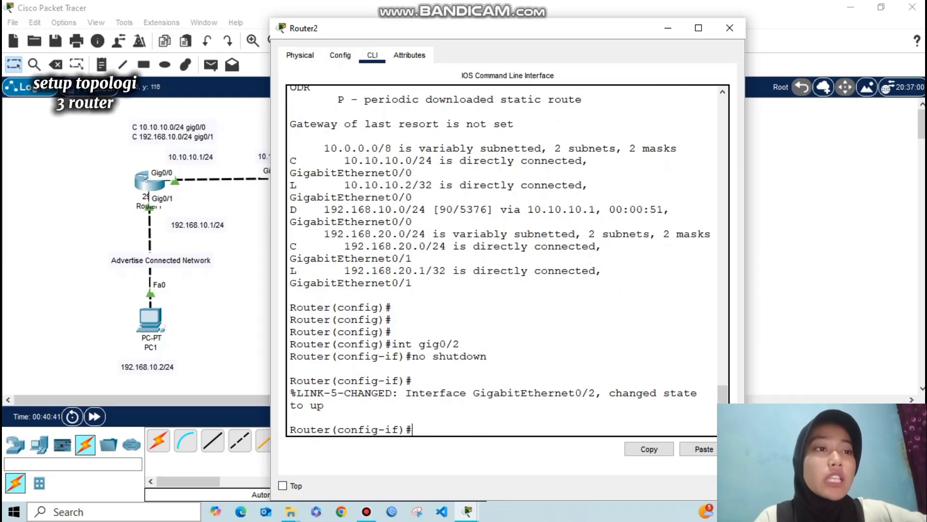
# Assign an IP address to Router2's gig0/2 interface with the "ip address" command
pyautogui.write('ip addr')
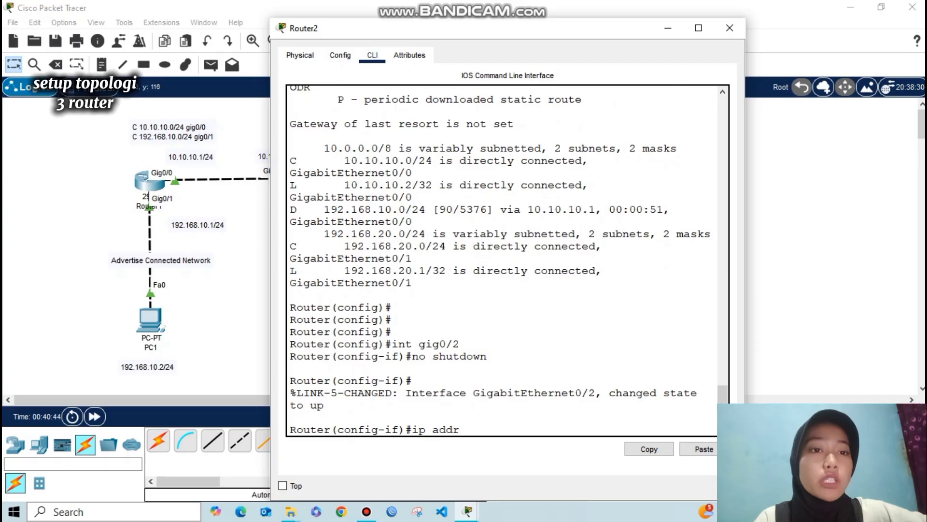
pyautogui.write('ess')
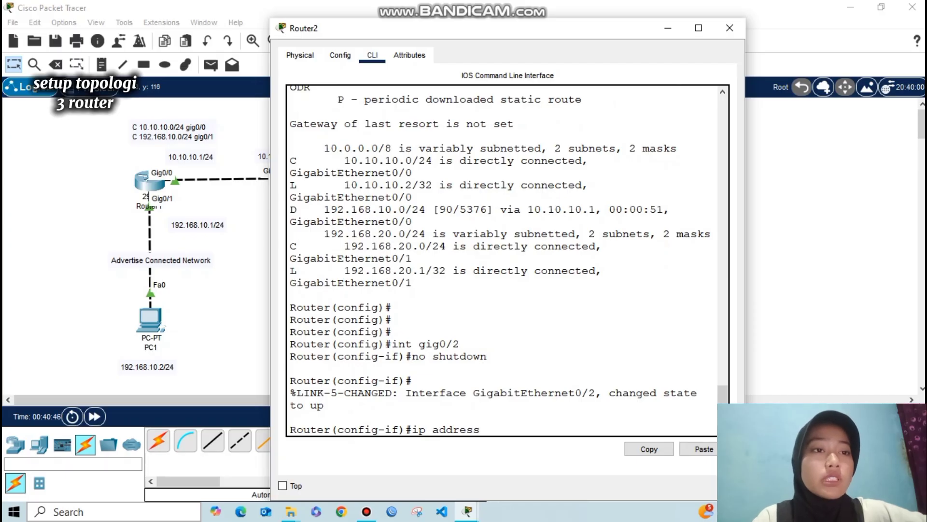
# Assign 20.20.20.1 with mask 255.255.255.0 to Router2's gig0/2 interface, exit interface configuration and close the router window
pyautogui.write(' 20.20.20.1 255.255.255')
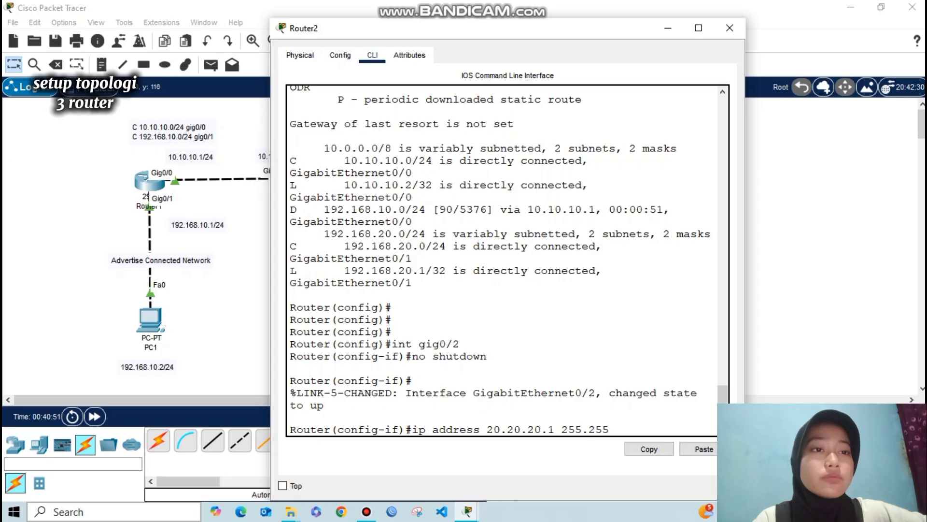
pyautogui.write('.0')
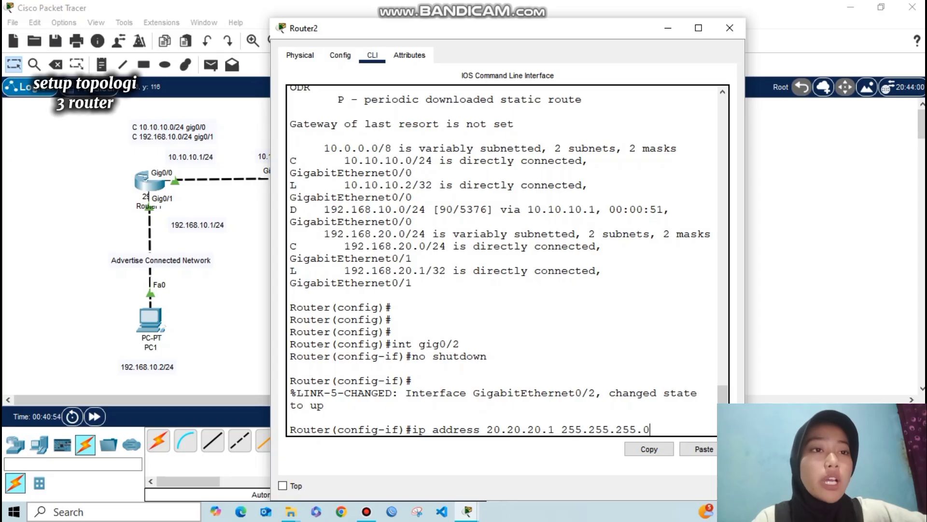
pyautogui.press('Return')
pyautogui.write('ex')
pyautogui.press('Return')
pyautogui.press('Return')
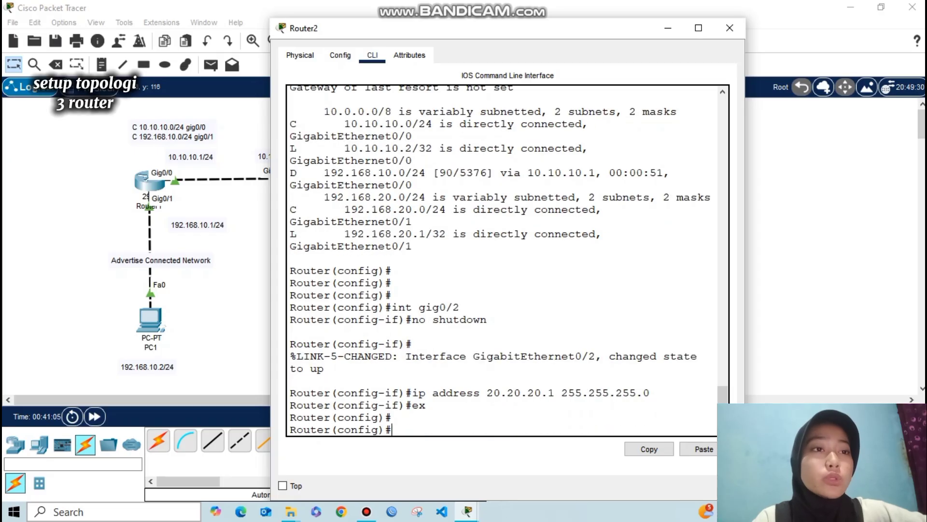
pyautogui.hotkey('alt', 'F4')
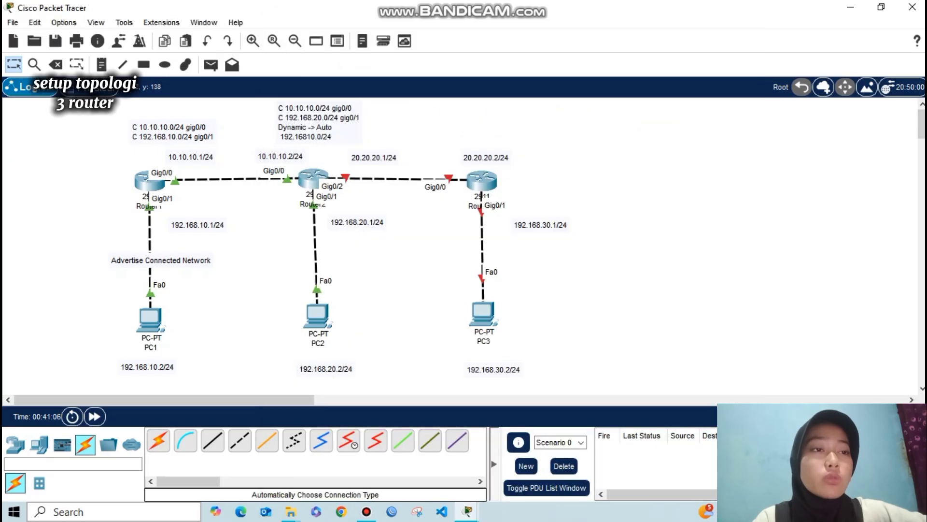
# Open Router3's command line, decline the initial configuration dialog and enter global configuration mode
pyautogui.click(482, 181)
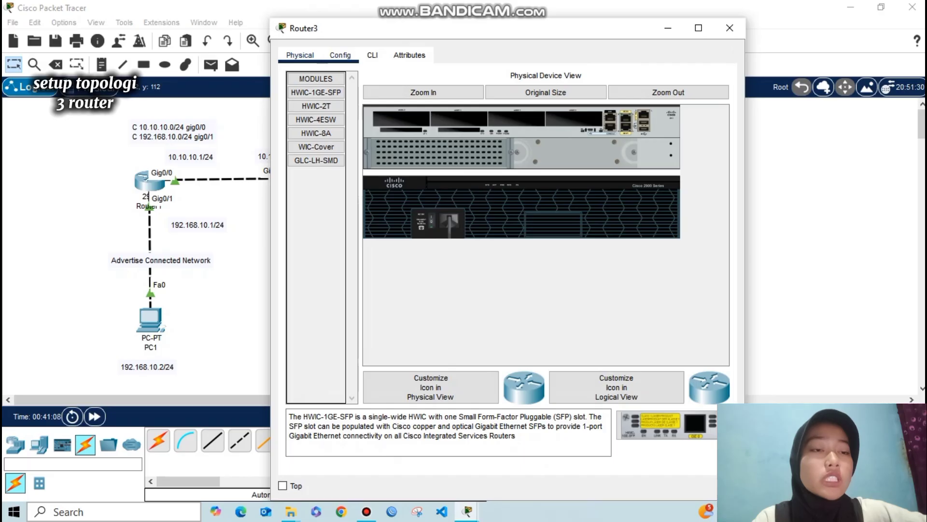
pyautogui.click(373, 55)
pyautogui.write('no')
pyautogui.press('Return')
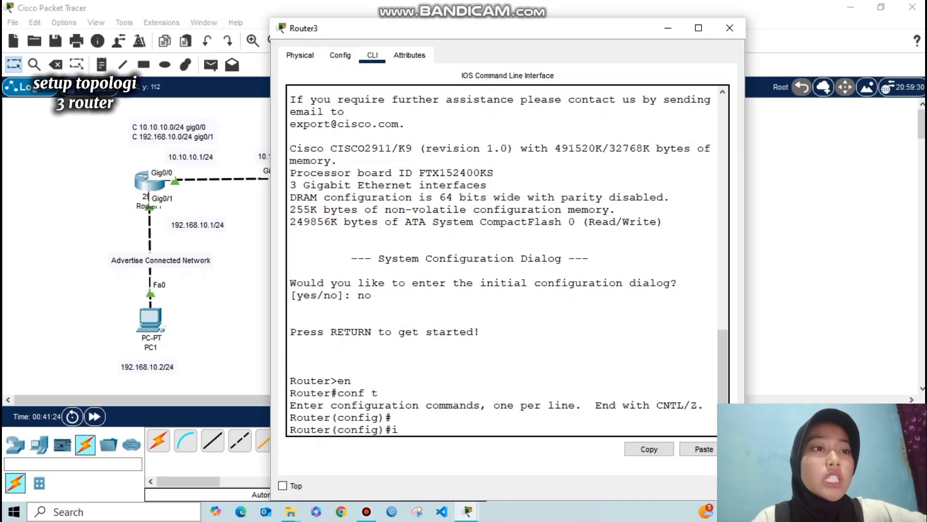
# Enable Router3's interfaces gig0/0-1 with no shutdown, then return to global configuration mode
pyautogui.write('nt ')
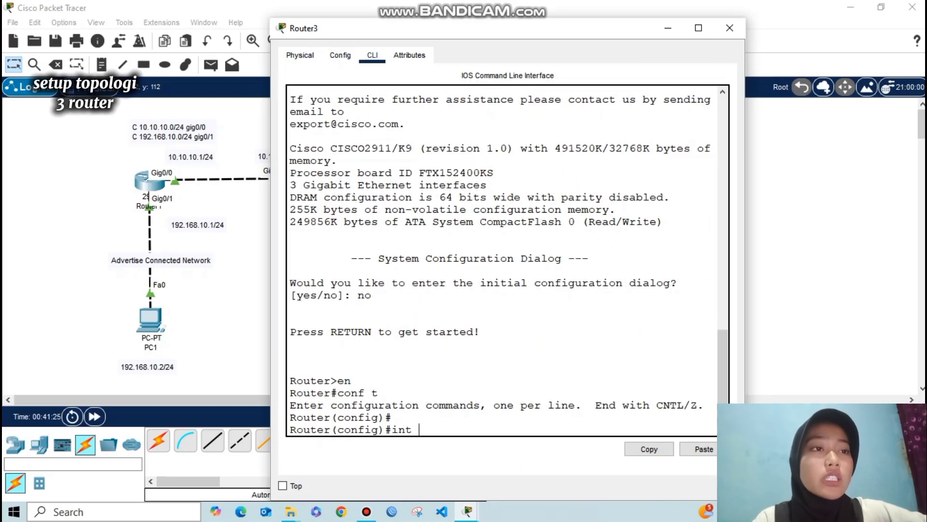
pyautogui.write('range gig')
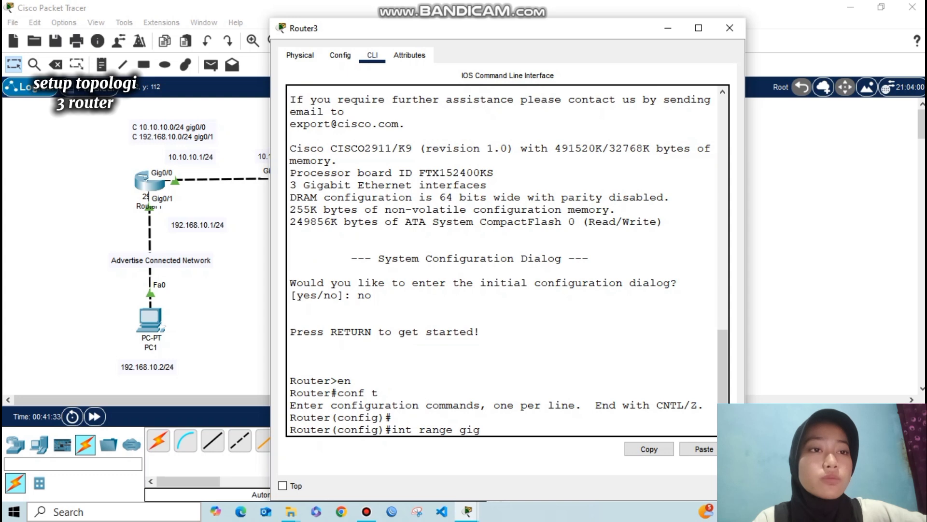
pyautogui.write('0/0-1')
pyautogui.press('Return')
pyautogui.write('no shutdown')
pyautogui.press('Return')
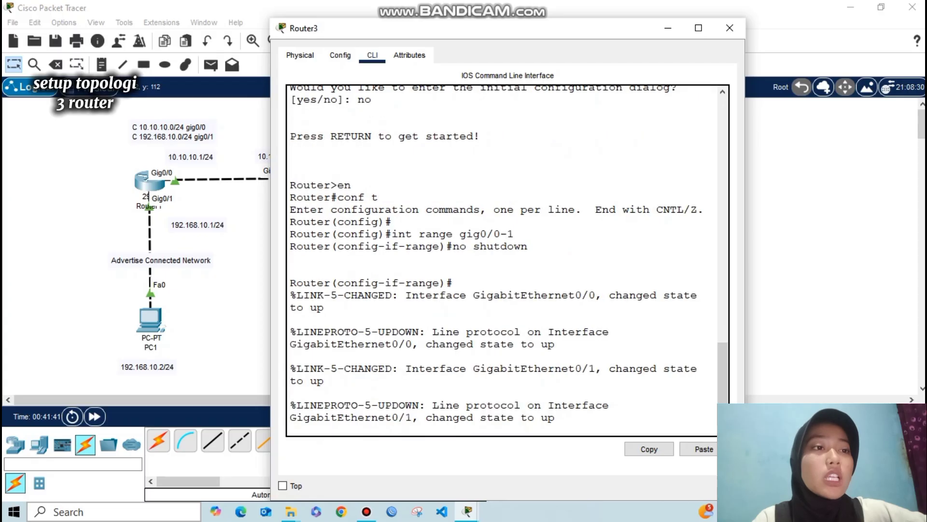
pyautogui.press('Return')
pyautogui.moveTo(504, 28); pyautogui.dragTo(451, 19)
pyautogui.press('Return')
pyautogui.press('Return')
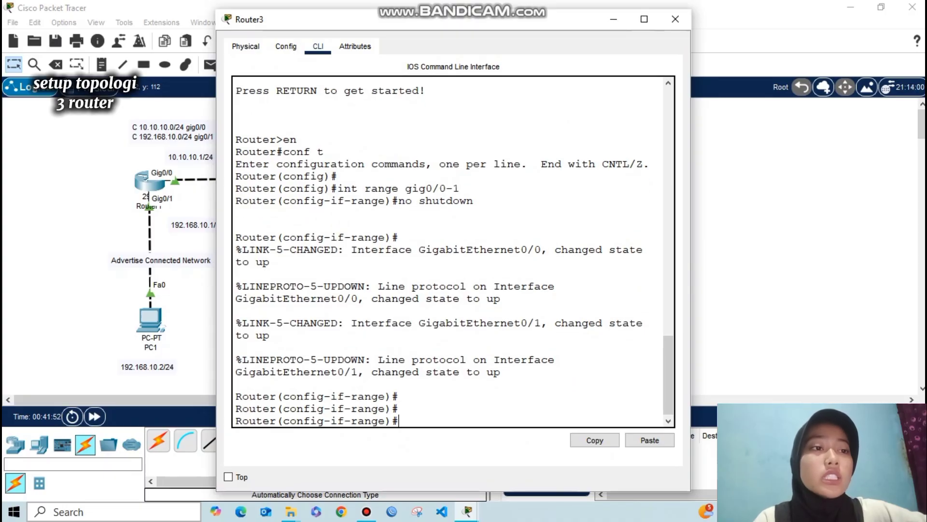
pyautogui.write('ex')
pyautogui.press('Return')
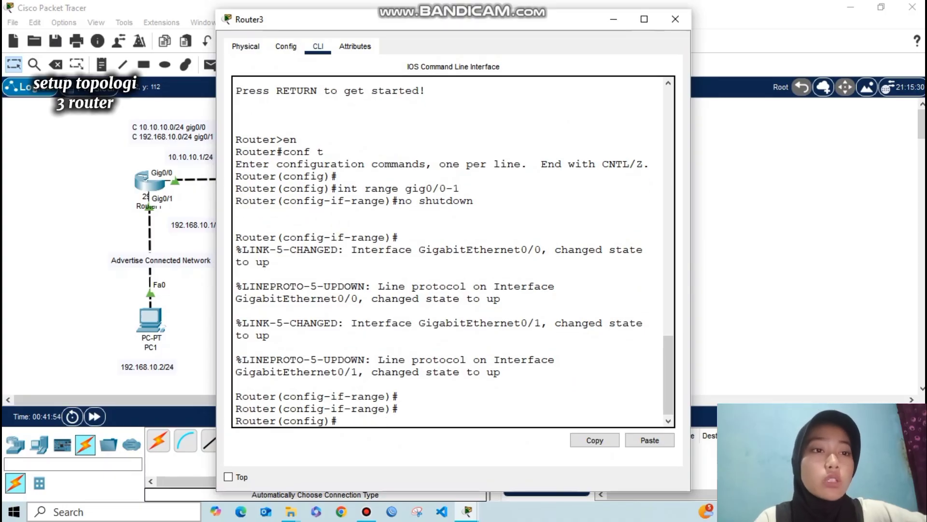
pyautogui.press('Return')
pyautogui.press('Return')
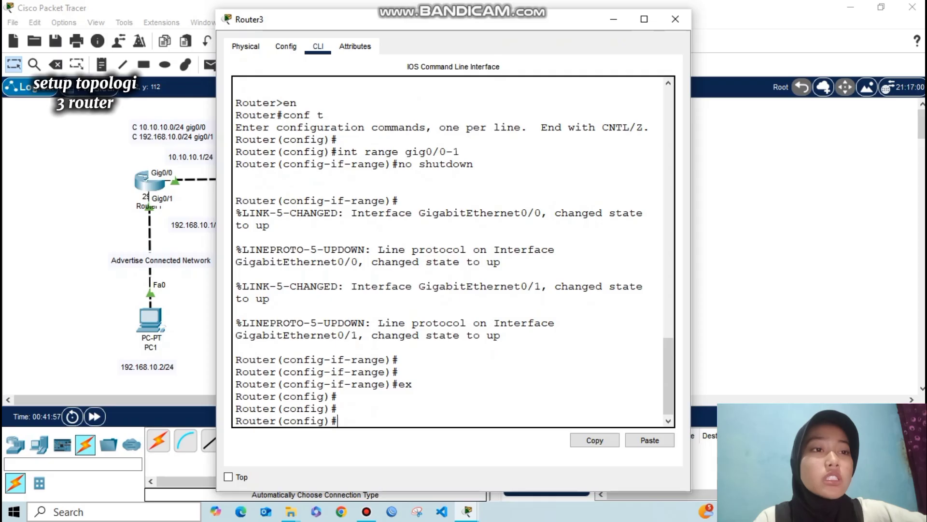
# Assign 20.20.20.2 with mask 255.255.255.0 to Router3's gig0/0 interface and exit interface configuration
pyautogui.write('int ')
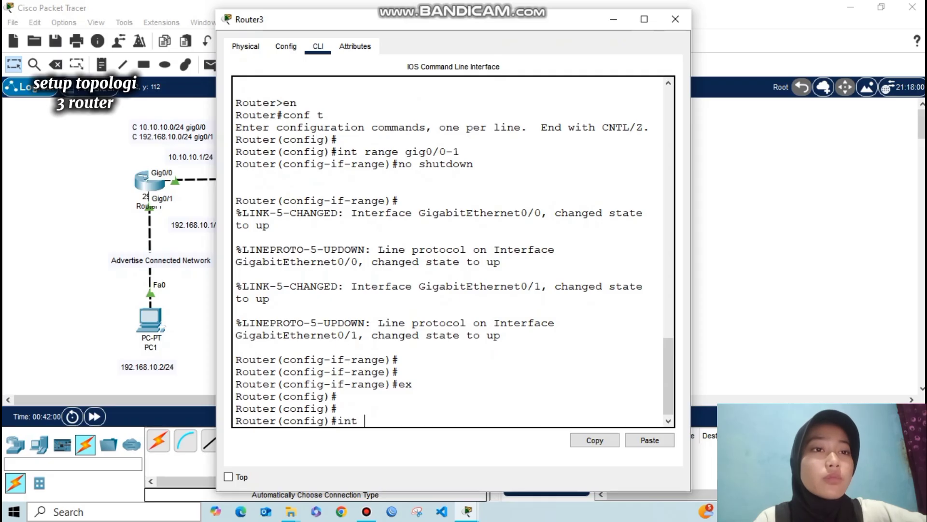
pyautogui.write('gig0/0')
pyautogui.press('Return')
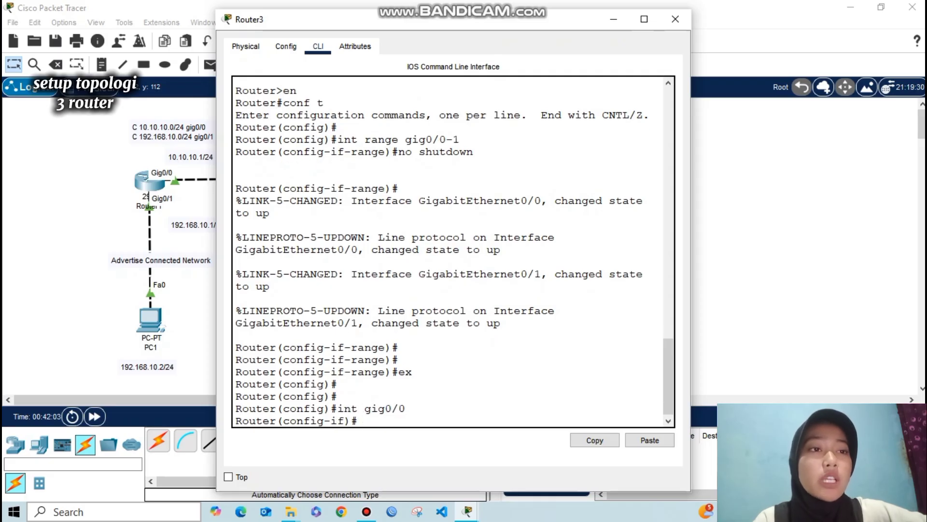
pyautogui.write('ip address')
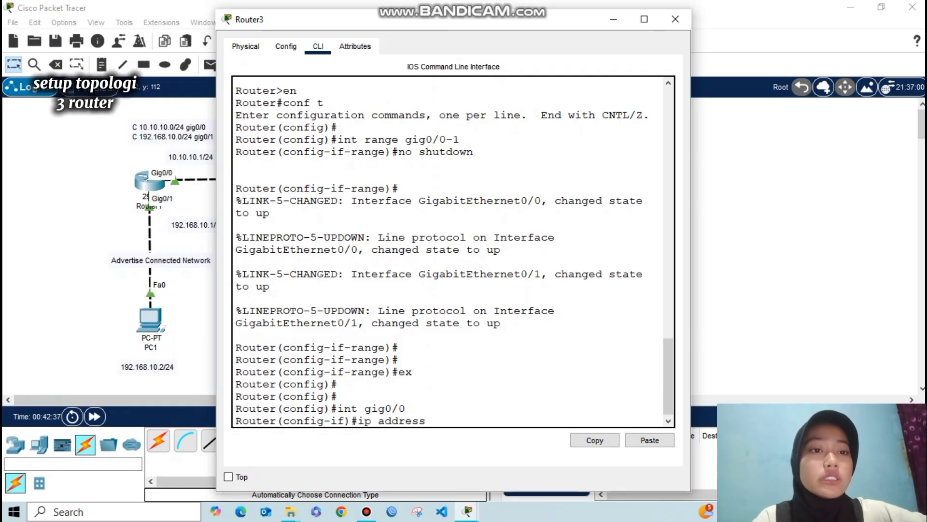
pyautogui.write(' 20.20.20.2')
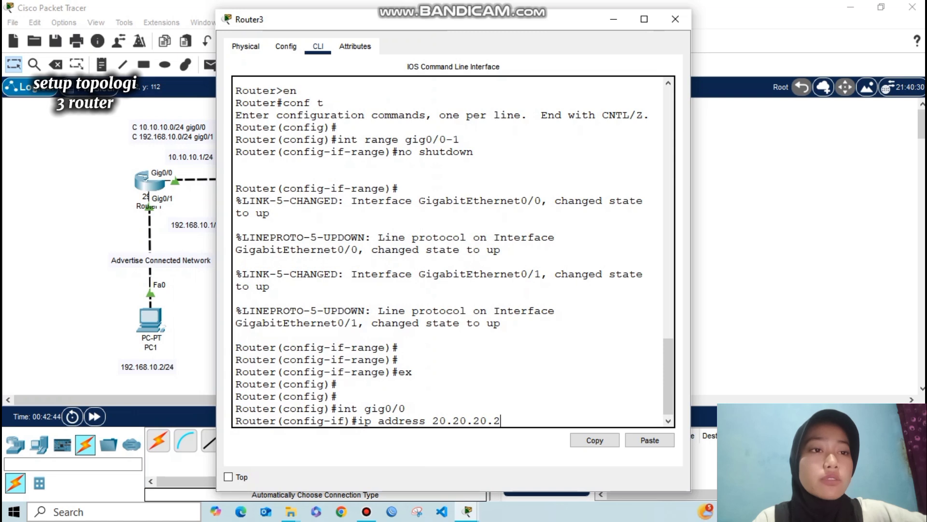
pyautogui.write(' 255.255.255.0')
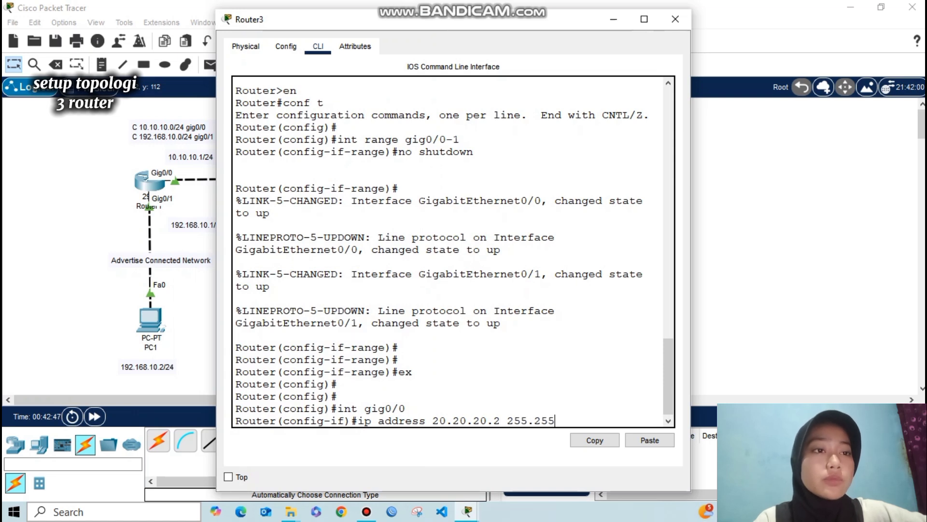
pyautogui.press('Return')
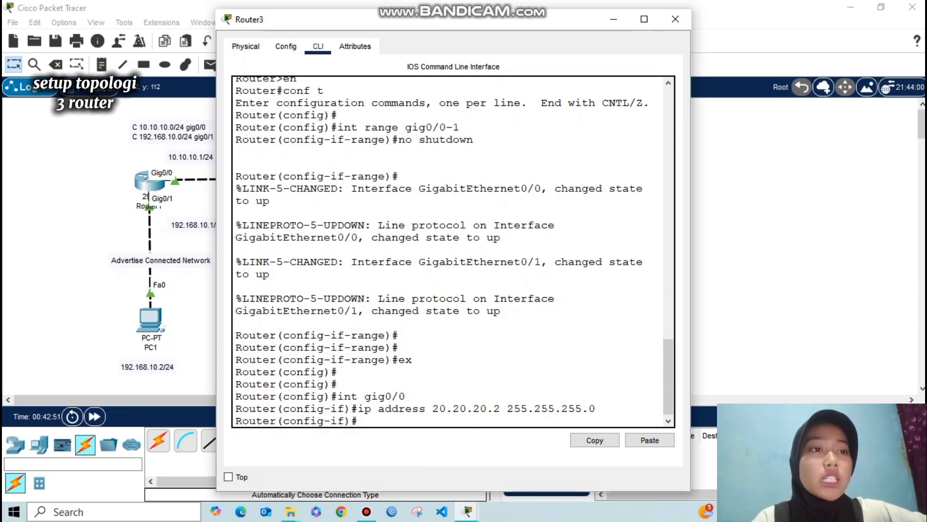
pyautogui.write('ex')
pyautogui.press('Return')
# Assign 192.168.30.1 with mask 255.255.255.0 to Router3's gig0/1 interface, exit interface configuration and close the router window
pyautogui.write('int gig0/1')
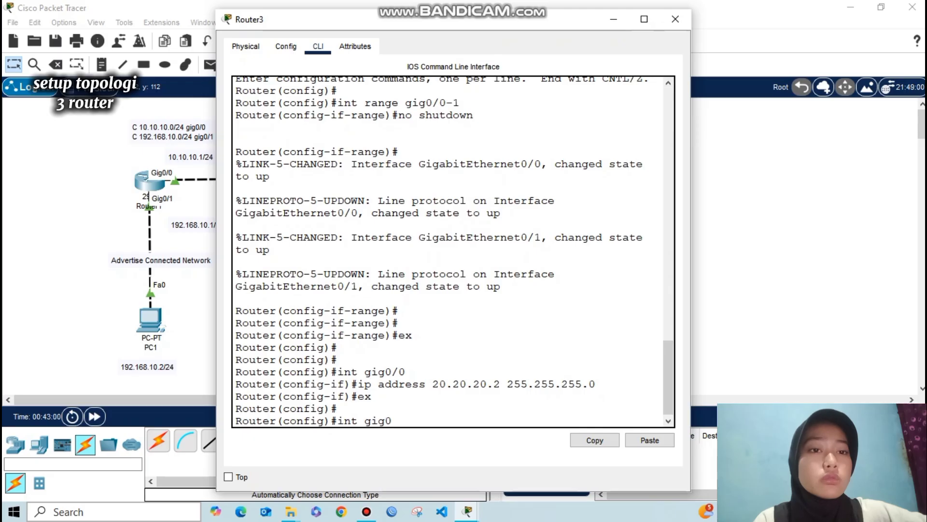
pyautogui.press('Return')
pyautogui.write('int gig0/1')
pyautogui.press('Up')
pyautogui.press('Up')
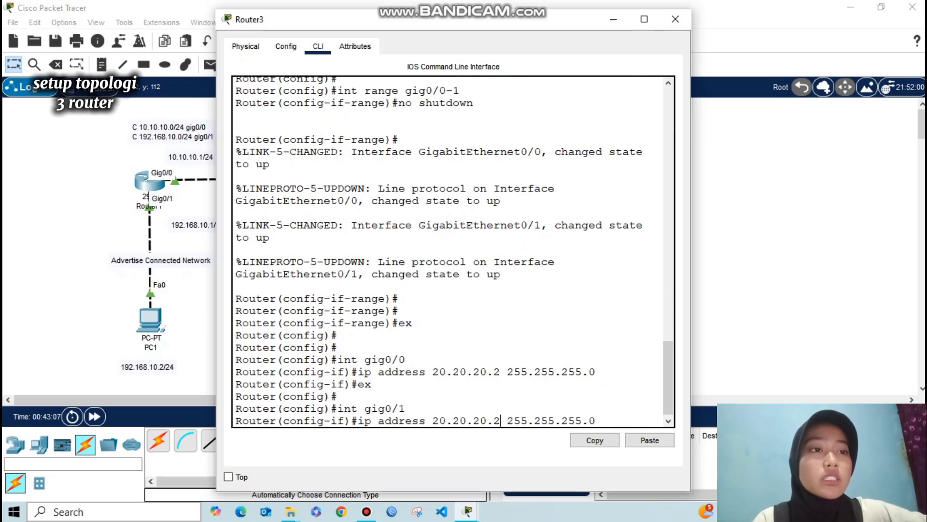
pyautogui.press('BackSpace')
pyautogui.press('BackSpace')
pyautogui.press('BackSpace')
pyautogui.press('BackSpace')
pyautogui.write('192.168.')
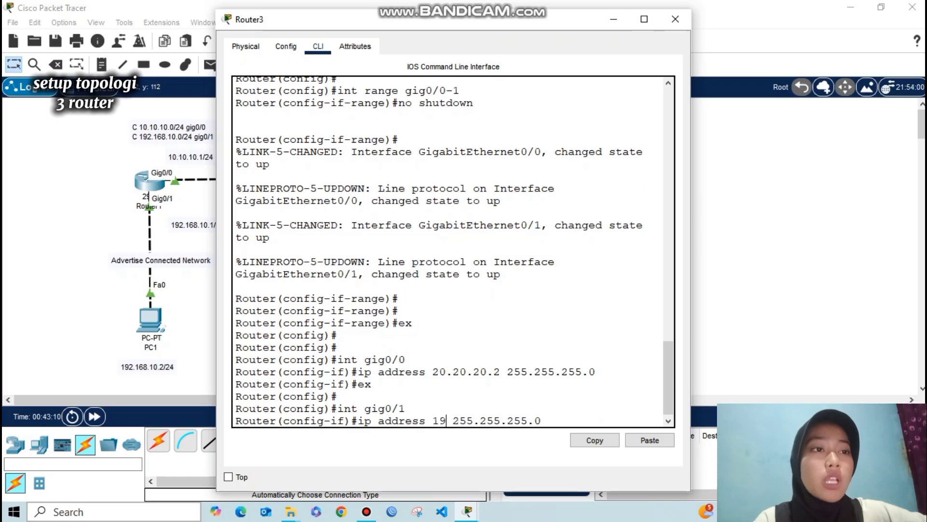
pyautogui.write('30.1')
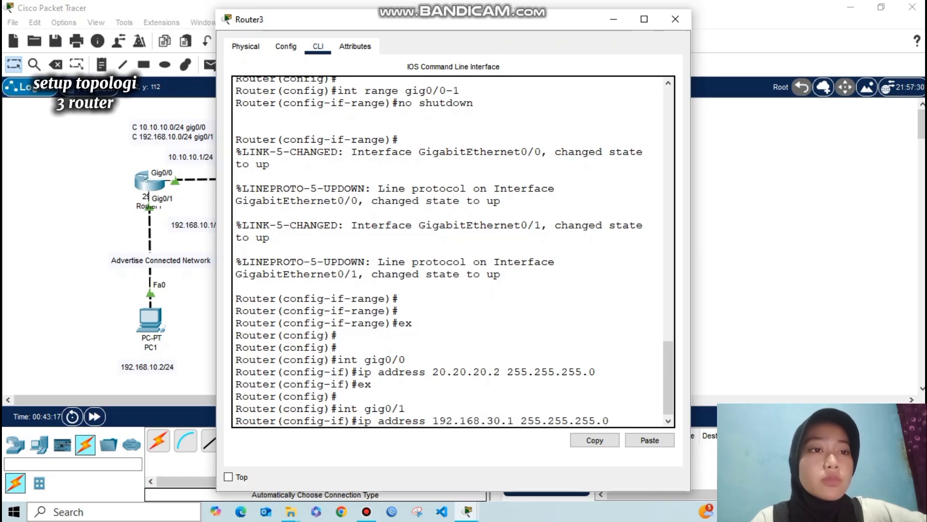
pyautogui.press('Return')
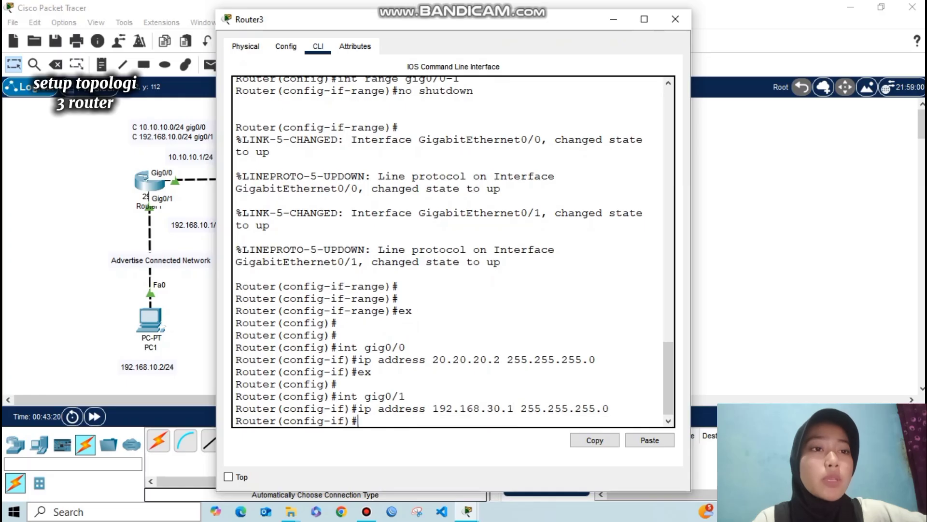
pyautogui.write('ex')
pyautogui.press('Return')
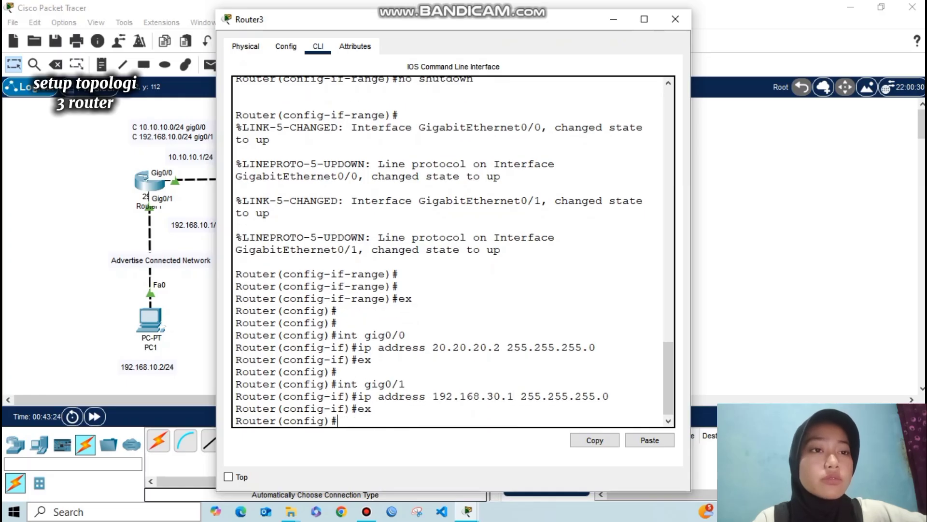
pyautogui.press('Return')
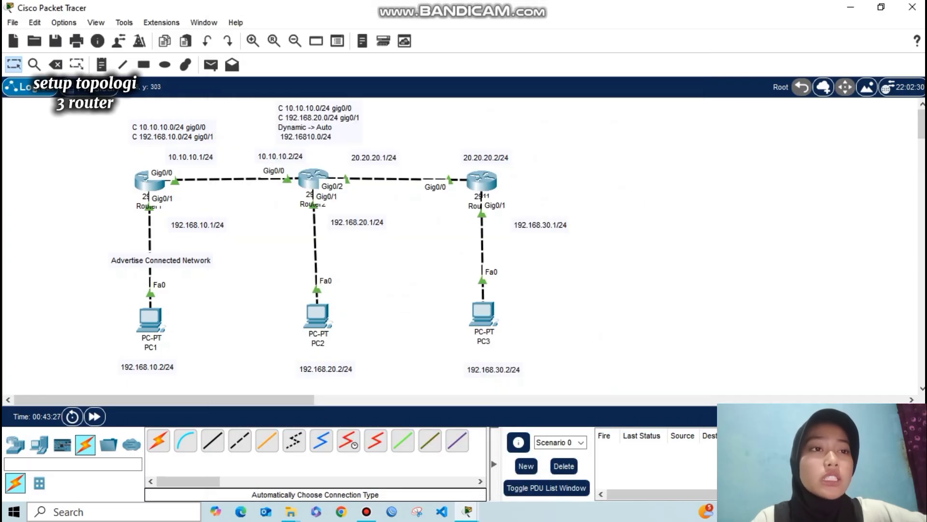
# Set PC3's static IPv4 address to 192.168.30.2 with subnet mask 255.255.255.0 in its IP configuration
pyautogui.click(483, 313)
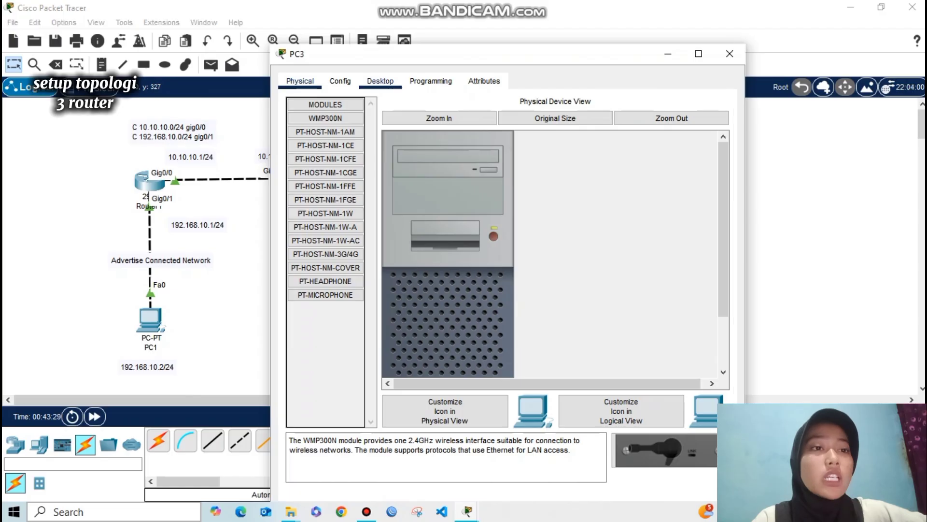
pyautogui.click(380, 81)
pyautogui.click(588, 135)
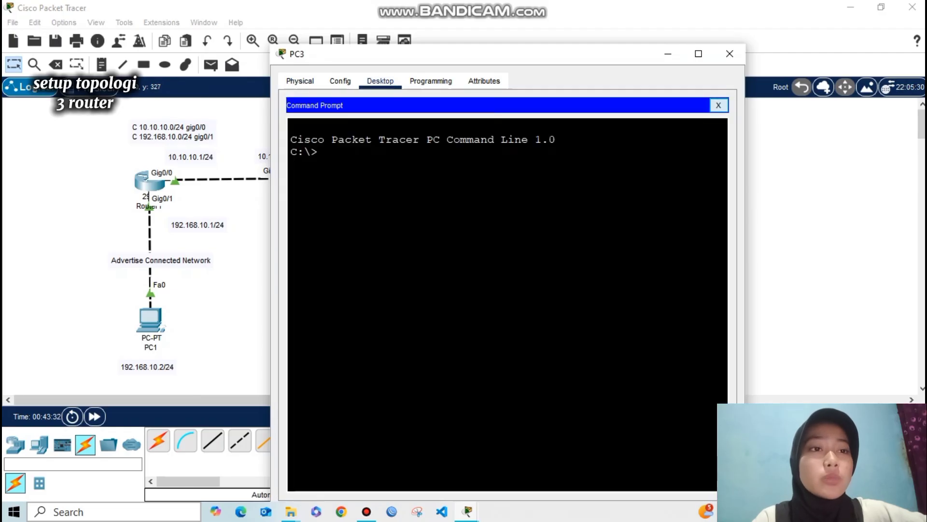
pyautogui.click(720, 105)
pyautogui.click(328, 135)
pyautogui.click(580, 175)
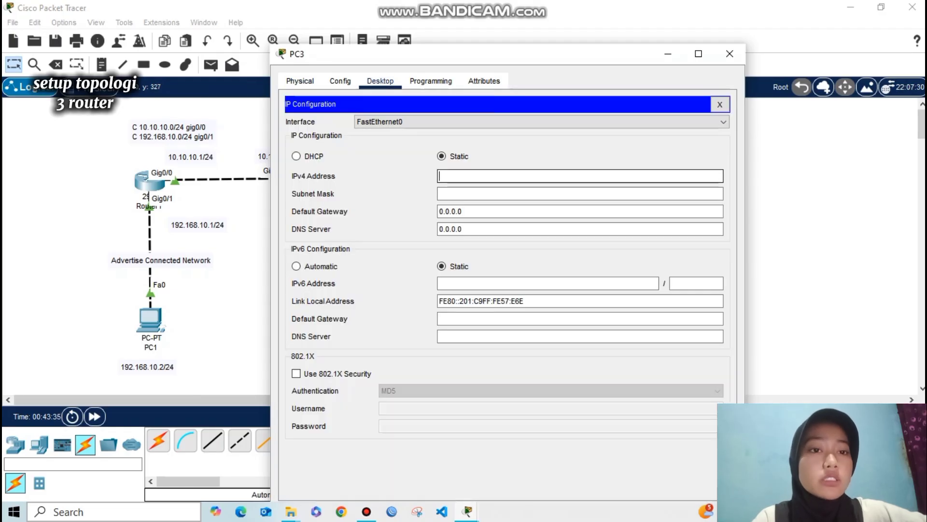
pyautogui.write('19')
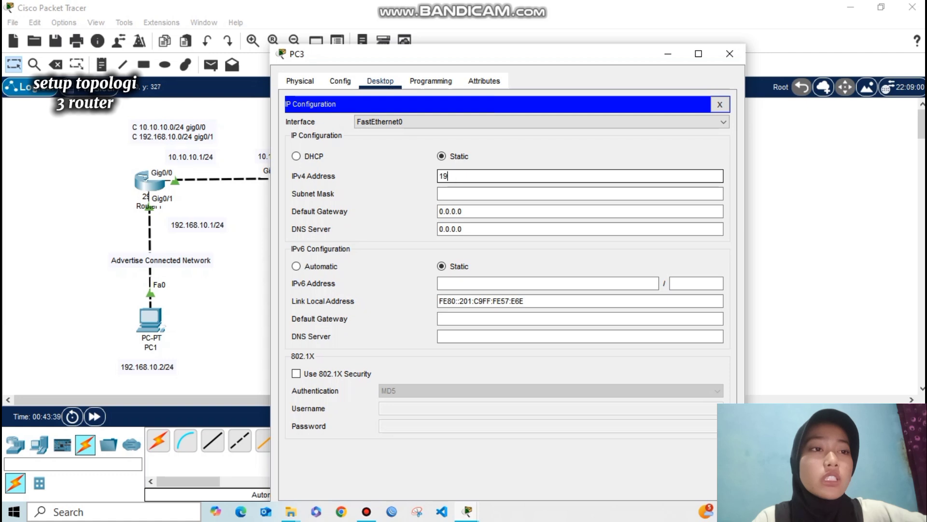
pyautogui.write('2.168.30.2')
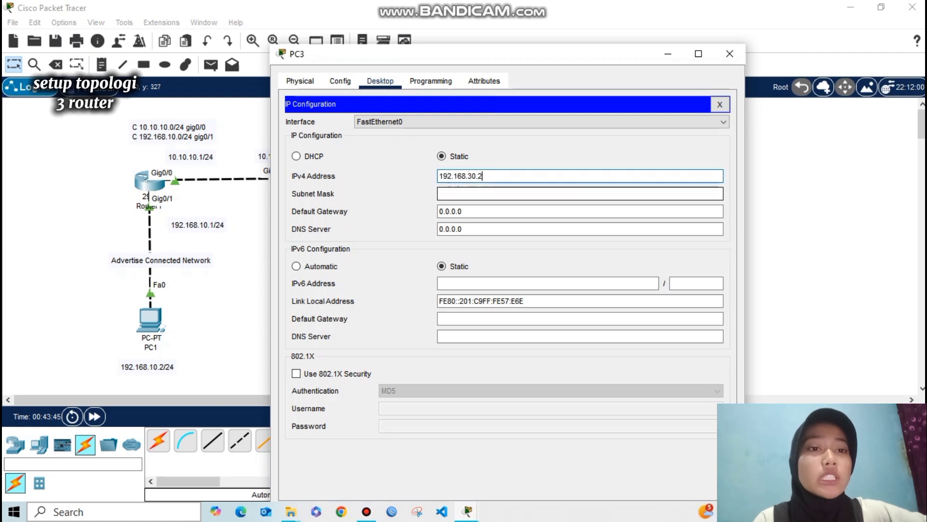
pyautogui.click(462, 193)
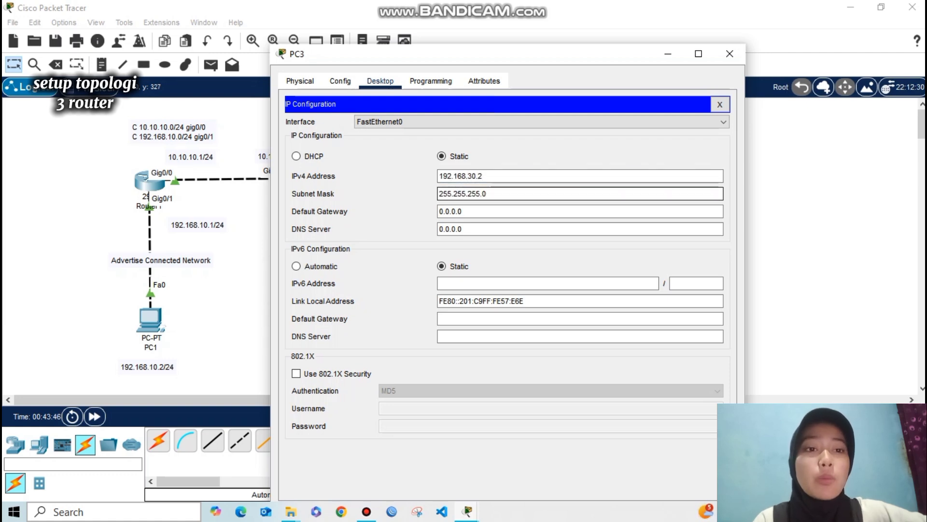
# Set PC3's IPv4 default gateway to 192.168.30.1 and close the PC window
pyautogui.click(462, 211)
pyautogui.press('BackSpace')
pyautogui.press('BackSpace')
pyautogui.press('BackSpace')
pyautogui.press('BackSpace')
pyautogui.press('BackSpace')
pyautogui.press('BackSpace')
pyautogui.press('BackSpace')
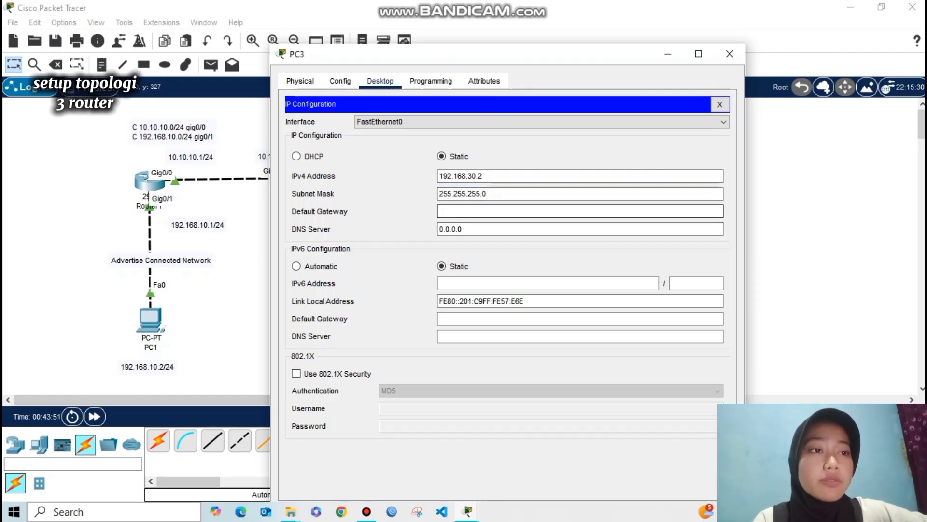
pyautogui.write('192.168.30.1')
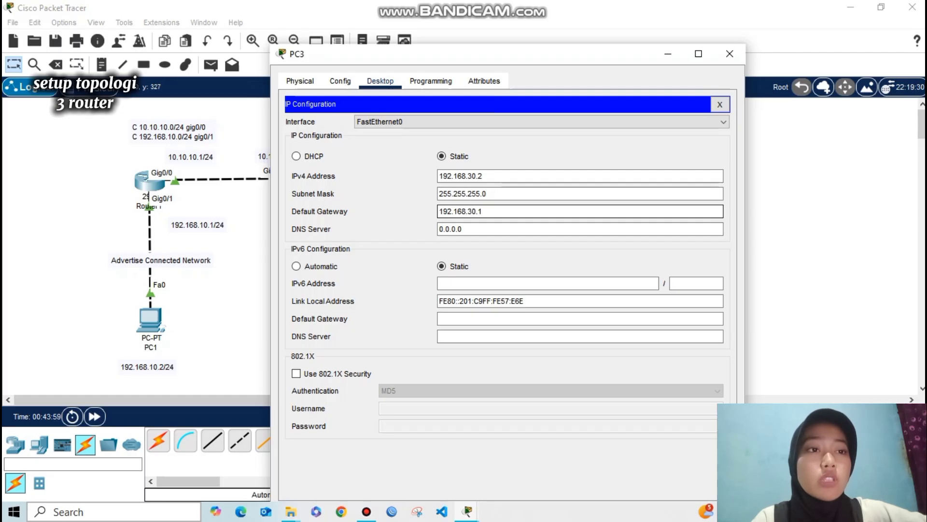
pyautogui.click(730, 54)
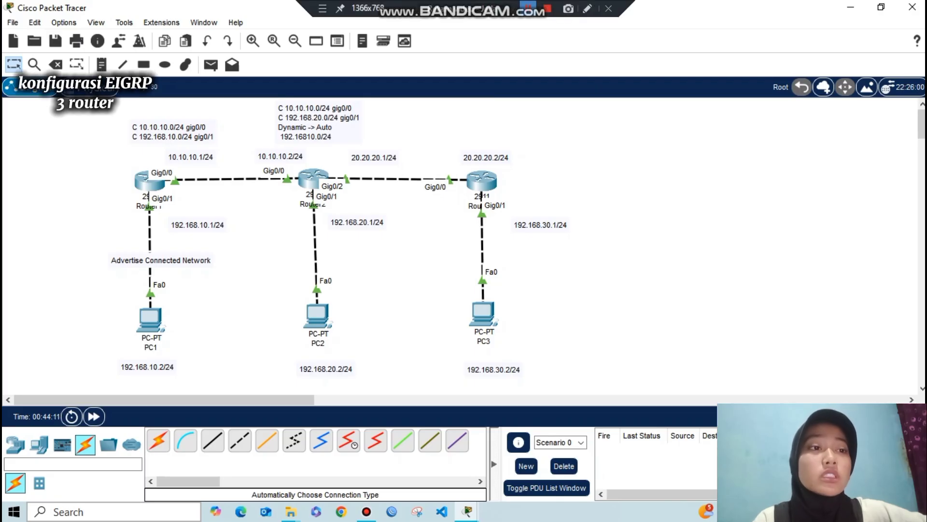
# Add the note "Advertise Connected Network" between Router2 and PC2, and again between Router3 and PC3
pyautogui.write('Advertise Connected Network')
pyautogui.write('Advertise Connected Network')
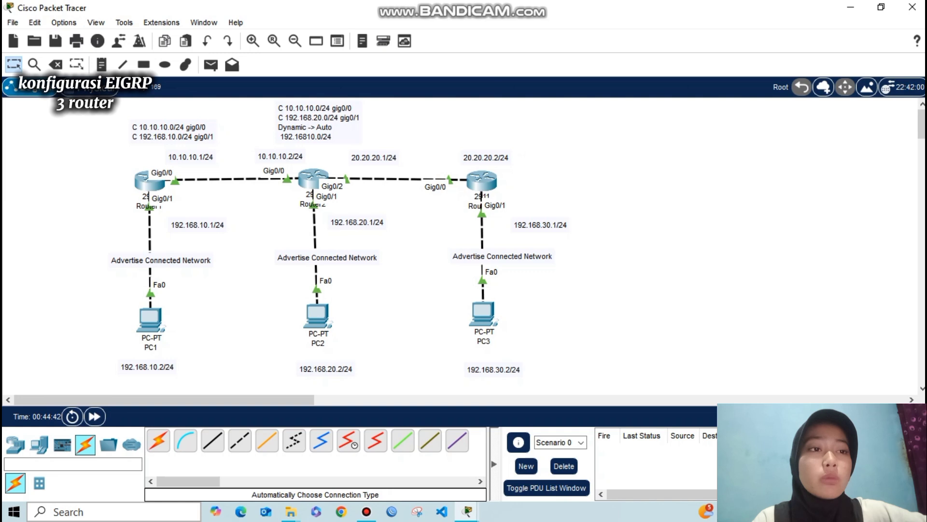
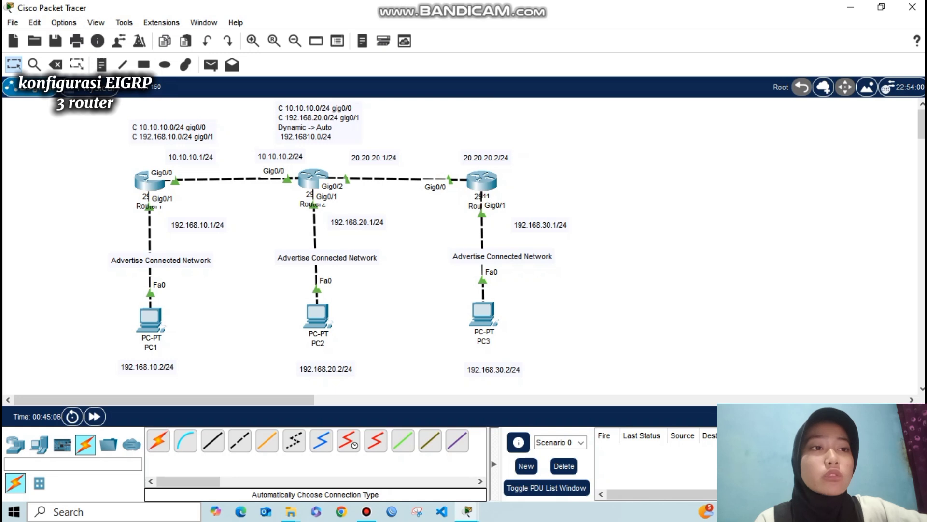
# Open Router3's command line and enable EIGRP routing with autonomous system number 10
pyautogui.hotkey('alt', 'Tab')
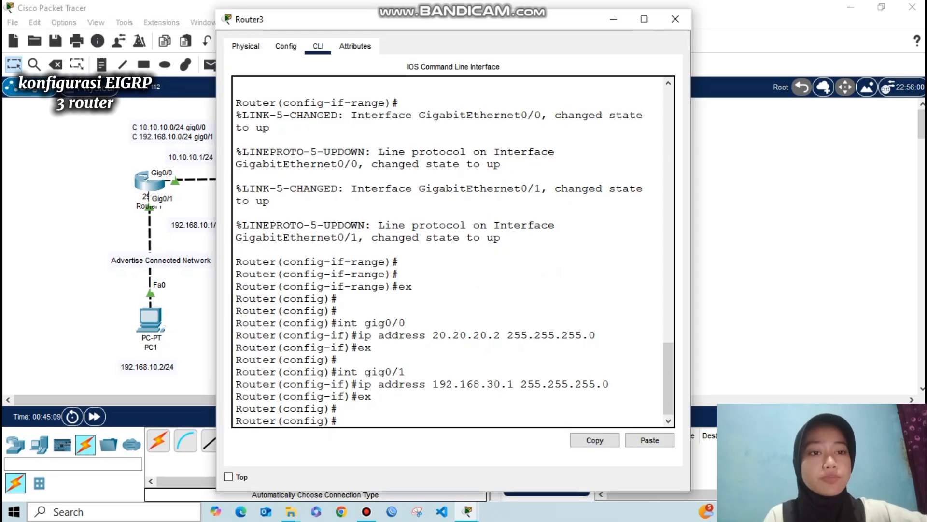
pyautogui.press('Return')
pyautogui.write('router')
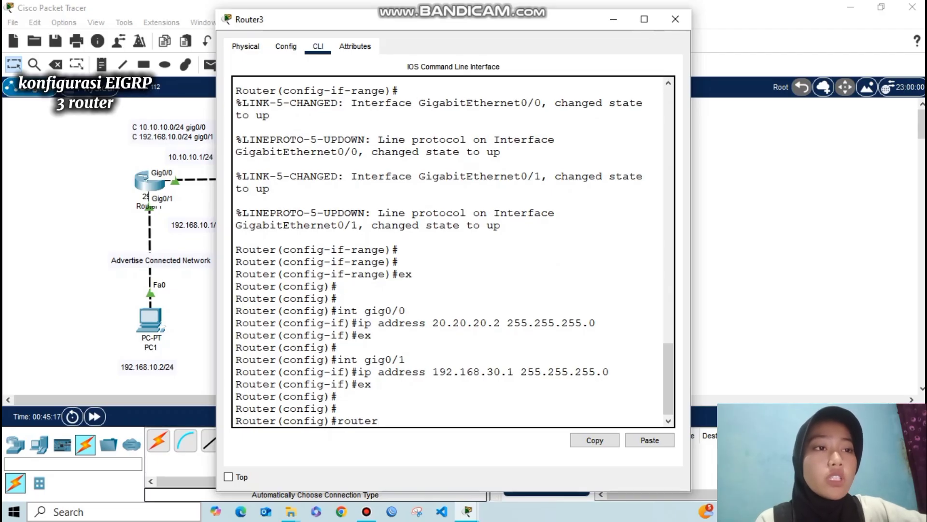
pyautogui.write(' eigr')
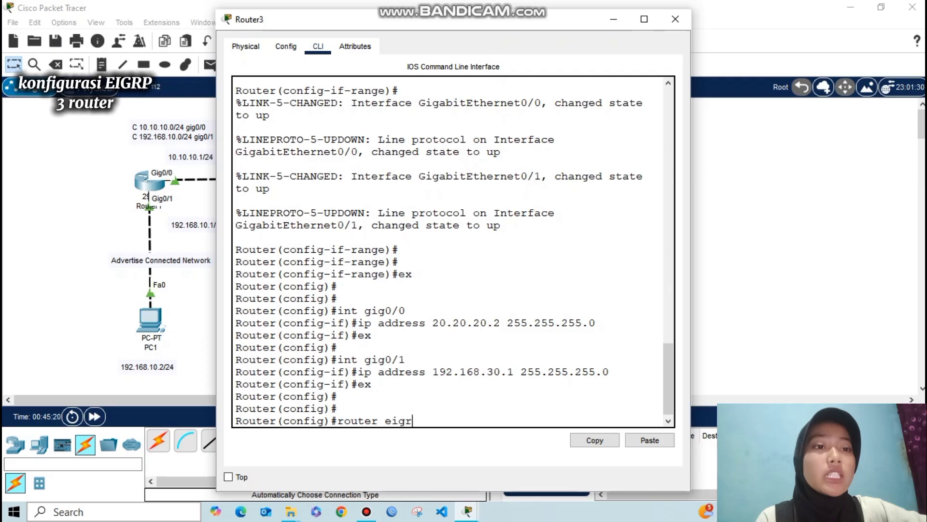
pyautogui.write('p10')
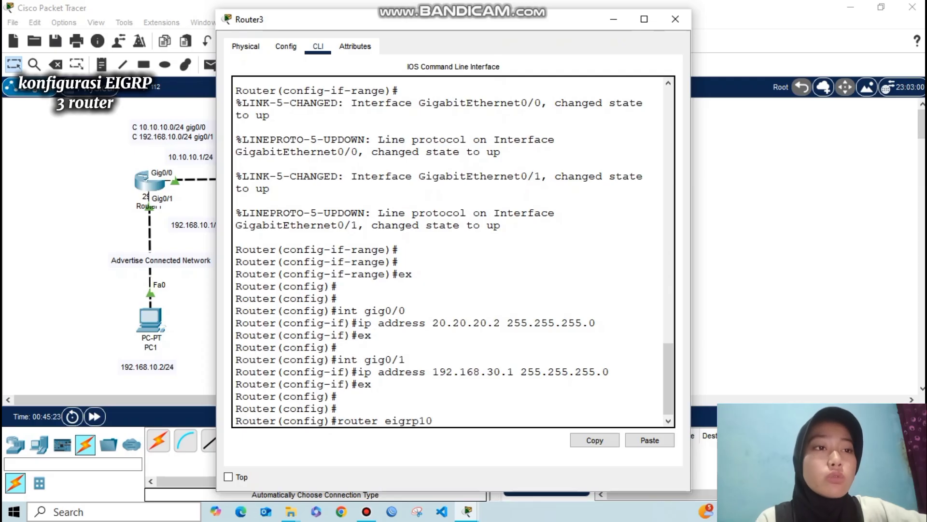
pyautogui.press('BackSpace')
pyautogui.press('BackSpace')
pyautogui.write('10')
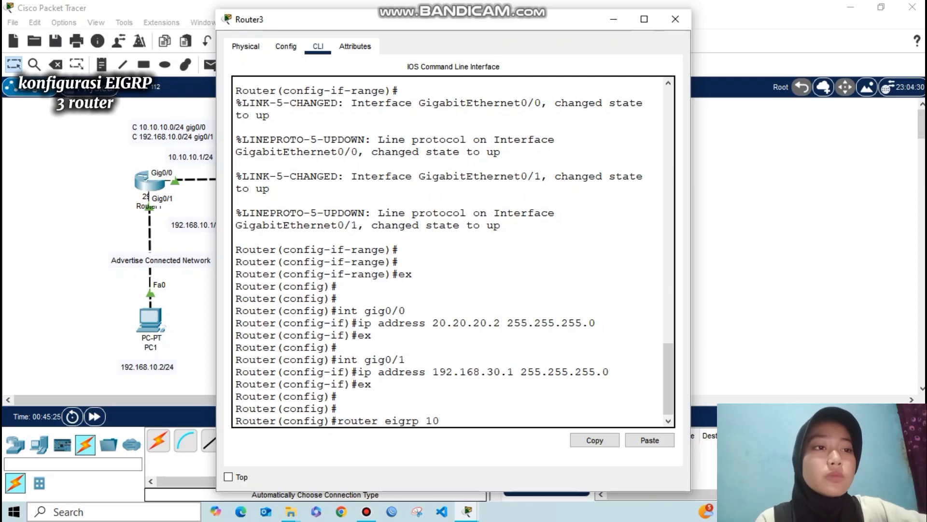
pyautogui.press('Return')
# Advertise networks 20.20.20.0 and 192.168.30.0 in Router3's EIGRP 10 process, exit router configuration and close the router window
pyautogui.write('network')
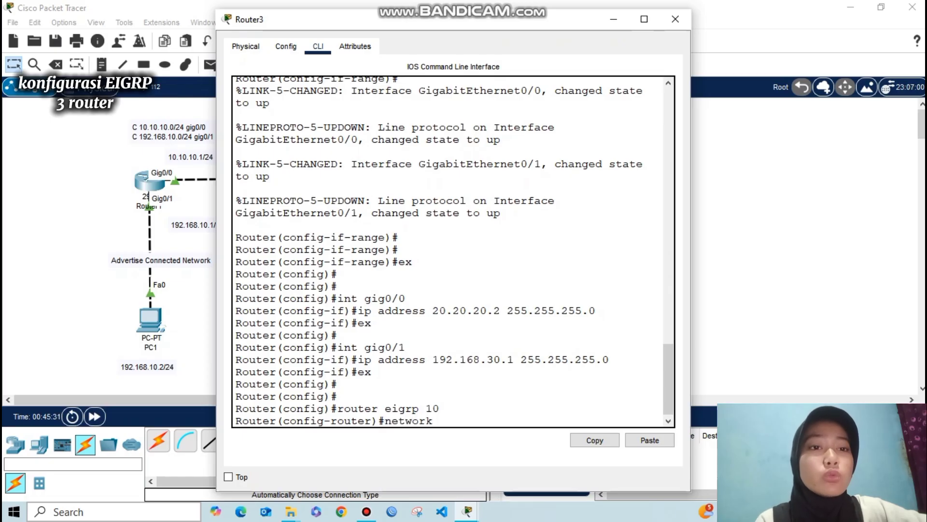
pyautogui.write(' 20.20.')
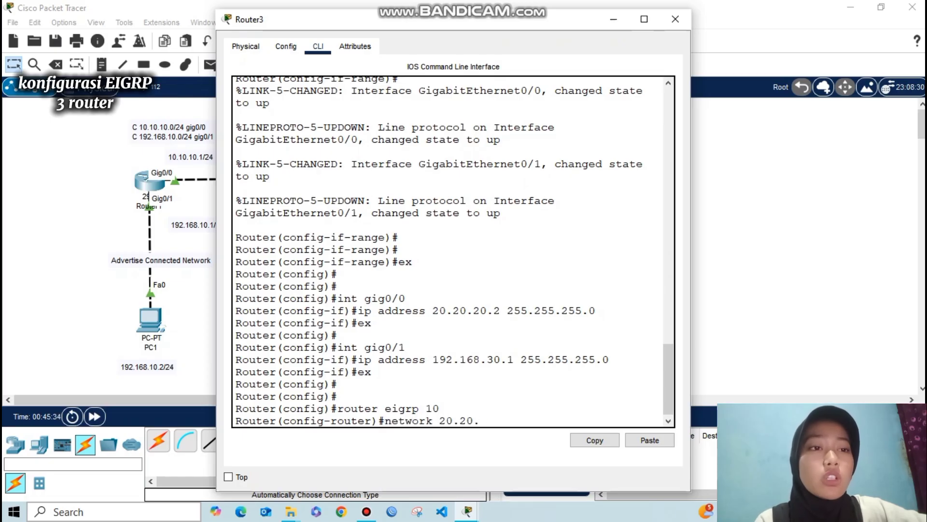
pyautogui.write('20.0')
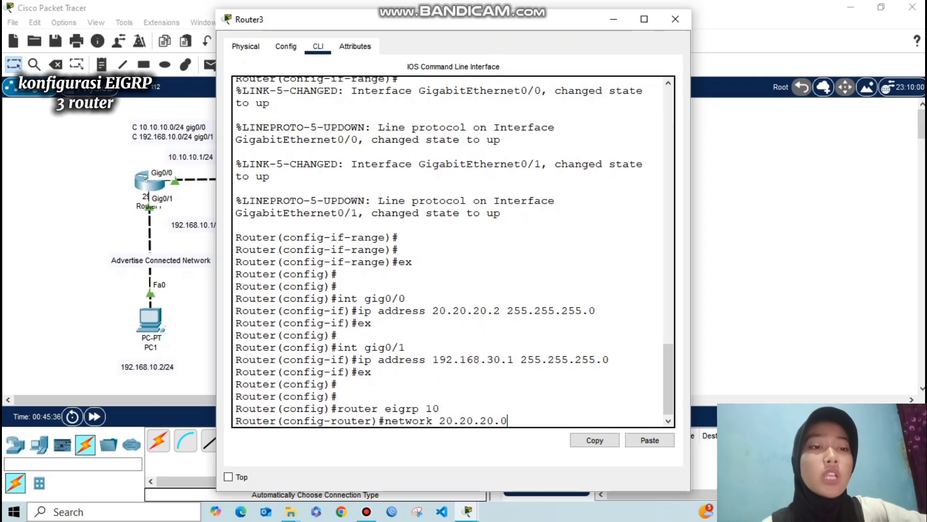
pyautogui.press('Return')
pyautogui.write('network 192.168.30.0')
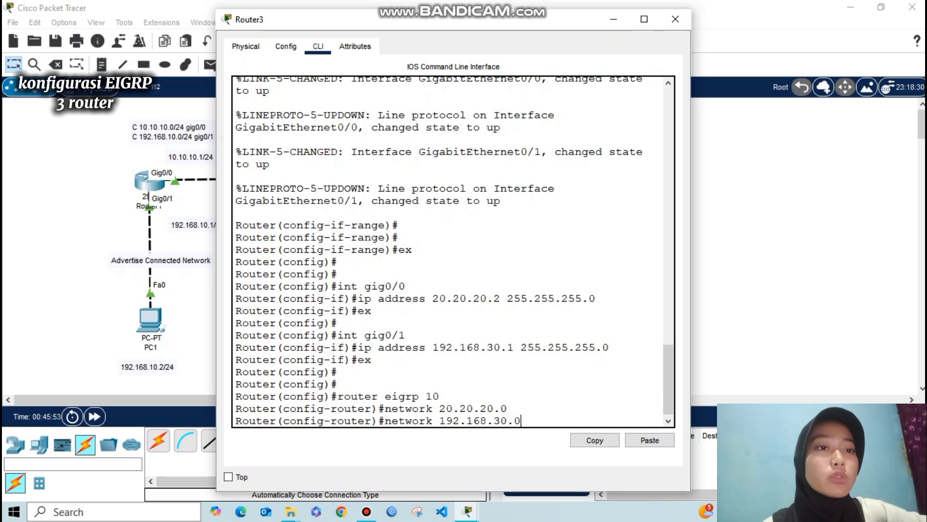
pyautogui.press('Return')
pyautogui.write('ex')
pyautogui.press('Return')
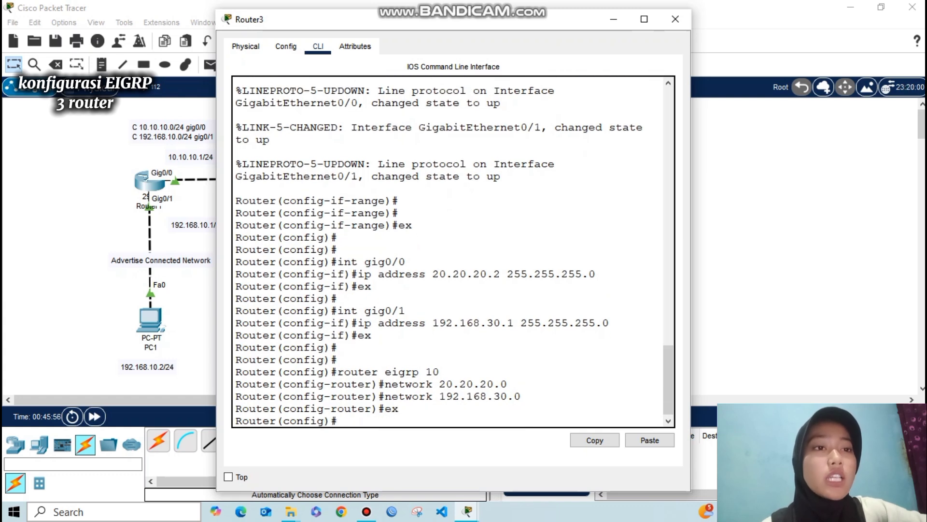
pyautogui.press('Return')
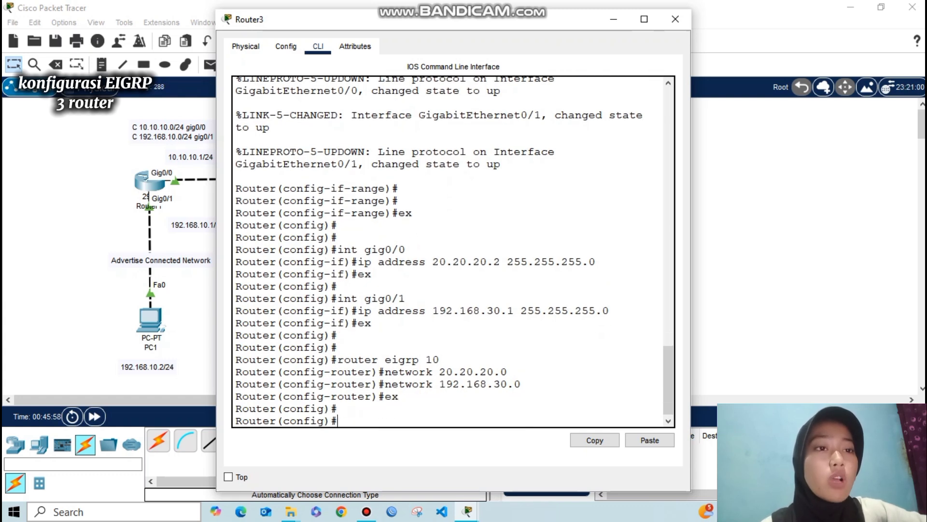
pyautogui.hotkey('alt', 'F4')
# Advertise network 20.20.20.0 in Router2's EIGRP 10 process
pyautogui.hotkey('alt', 'Tab')
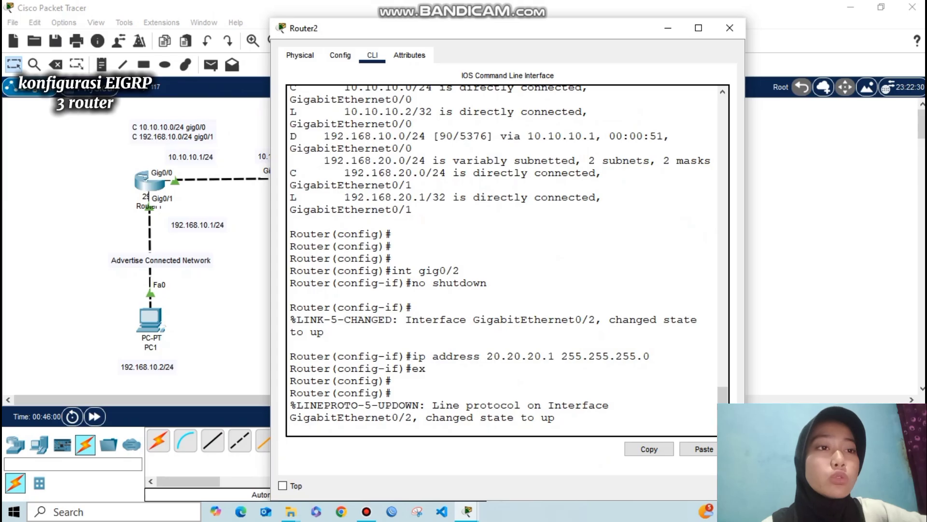
pyautogui.press('Return')
pyautogui.press('Return')
pyautogui.press('Return')
pyautogui.write('router eigrp 10')
pyautogui.press('Return')
pyautogui.write('network 20.20.20.0')
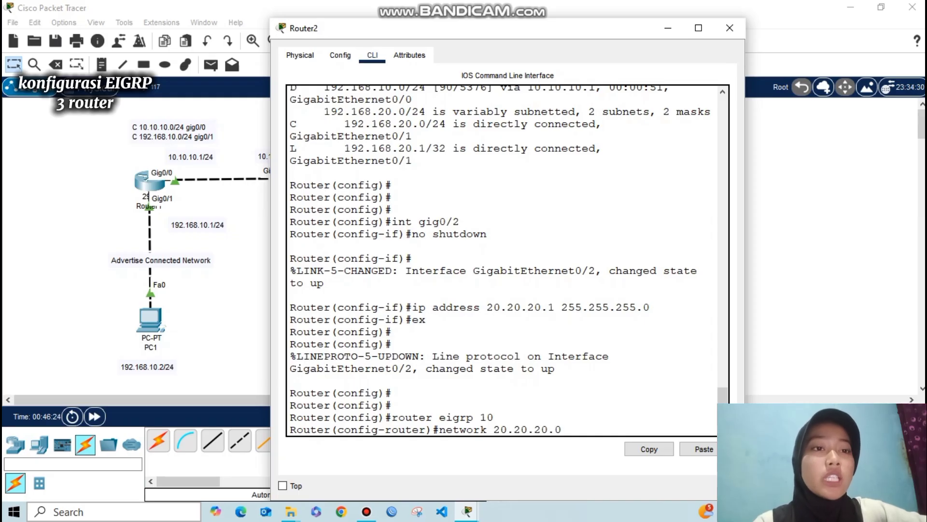
pyautogui.press('Return')
pyautogui.moveTo(568, 405); pyautogui.dragTo(635, 405)
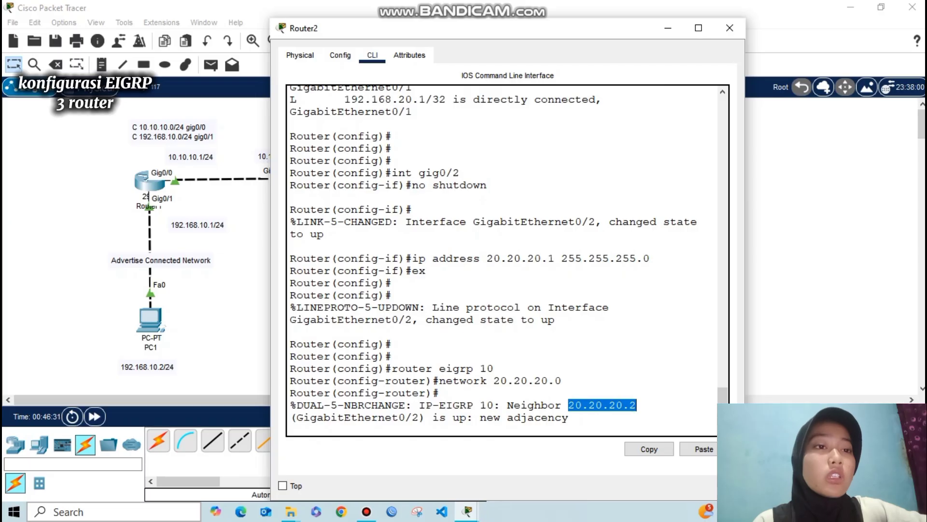
pyautogui.press('Return')
pyautogui.press('Return')
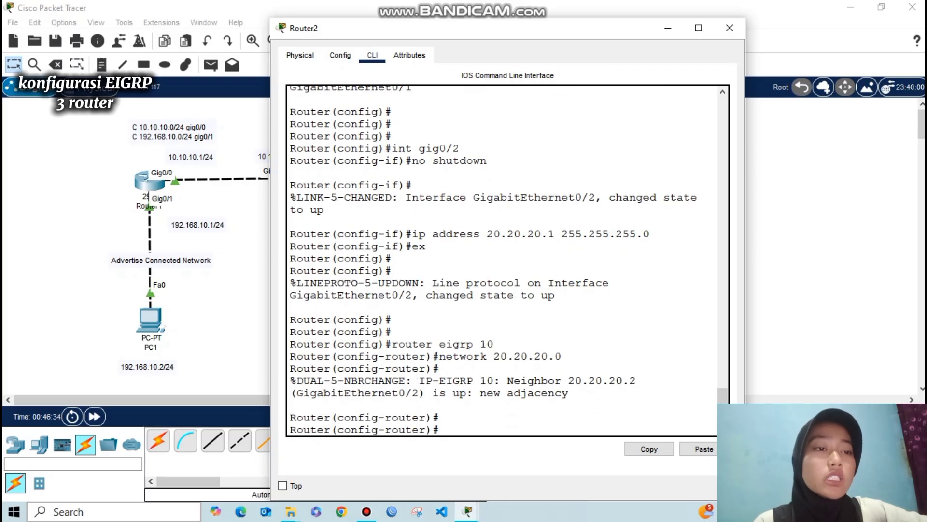
# Show Router2's EIGRP neighbor table, examine the neighbor addresses and close the router window
pyautogui.write('do show ip ro')
pyautogui.press('BackSpace')
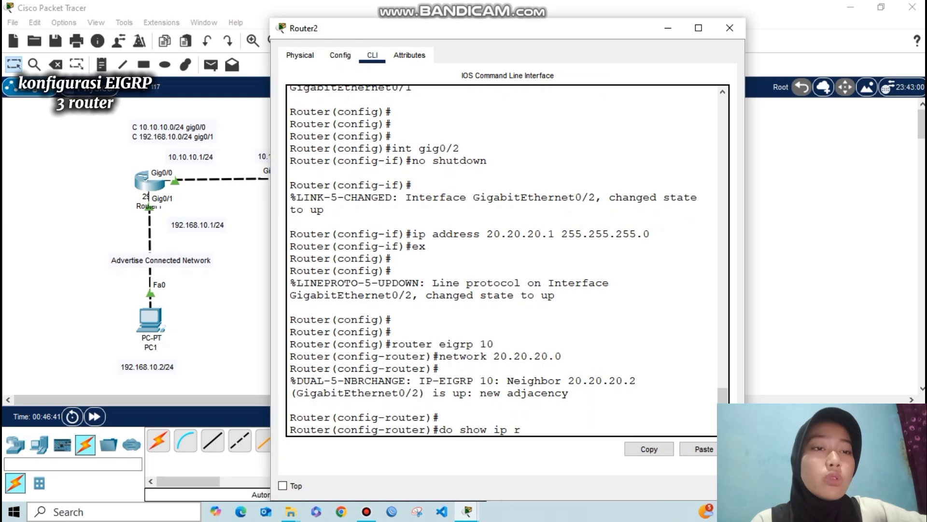
pyautogui.write('ei')
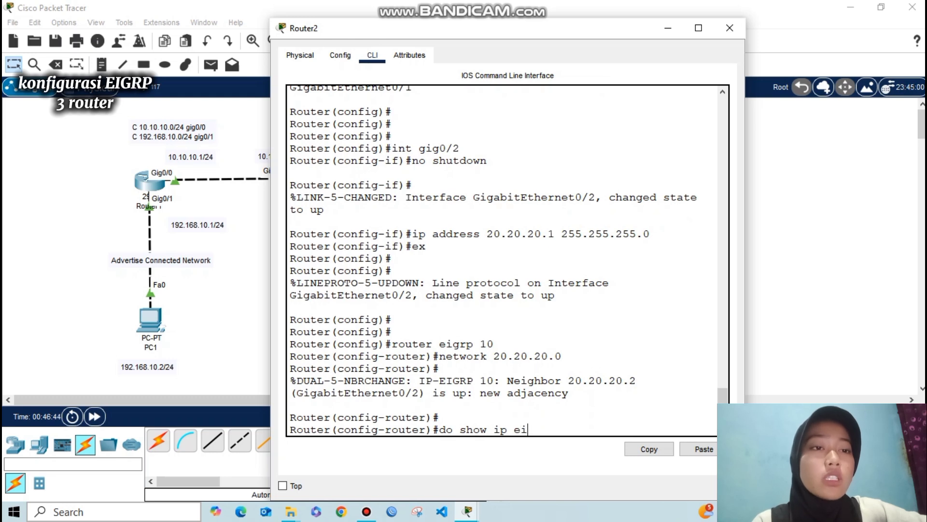
pyautogui.write('grp nei')
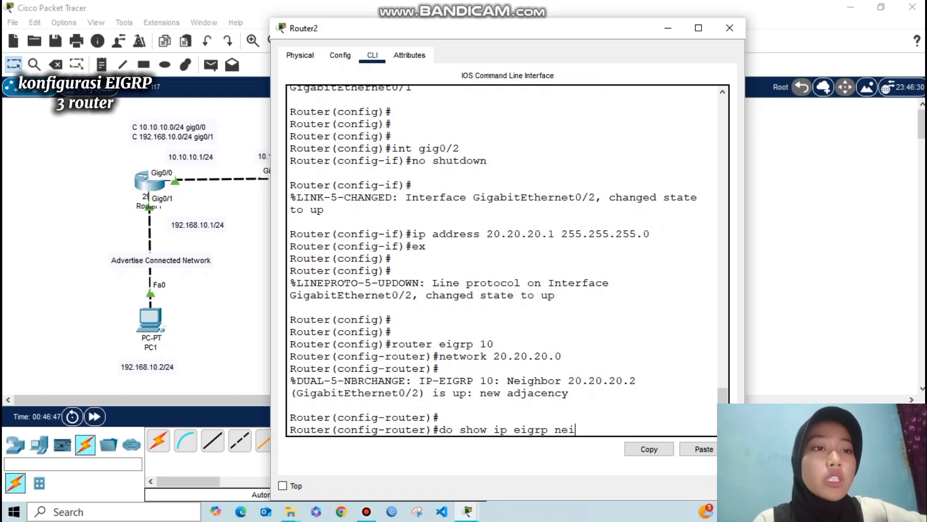
pyautogui.write('ghbor')
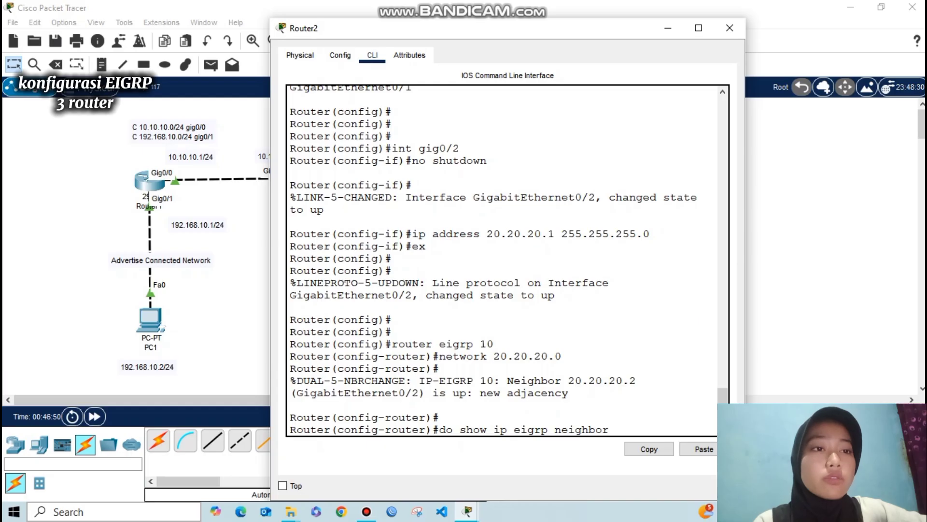
pyautogui.press('Return')
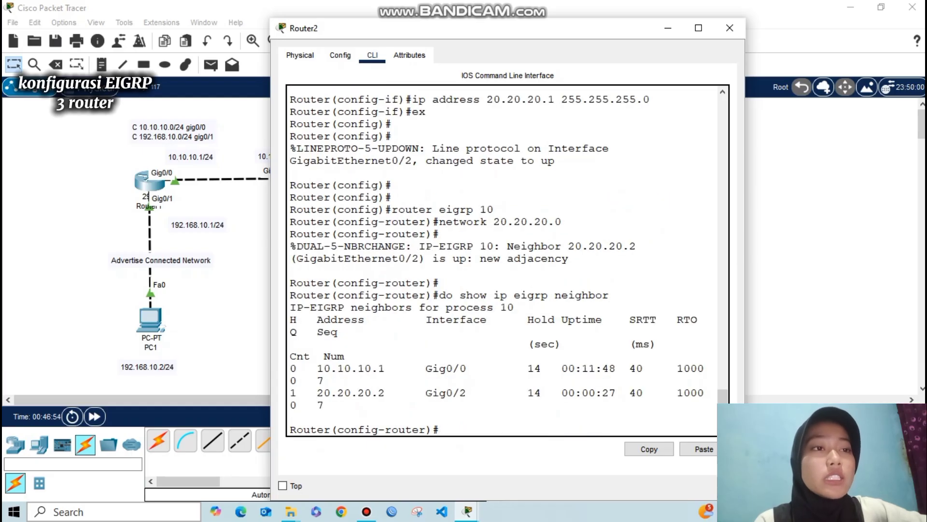
pyautogui.moveTo(317, 368); pyautogui.dragTo(385, 368)
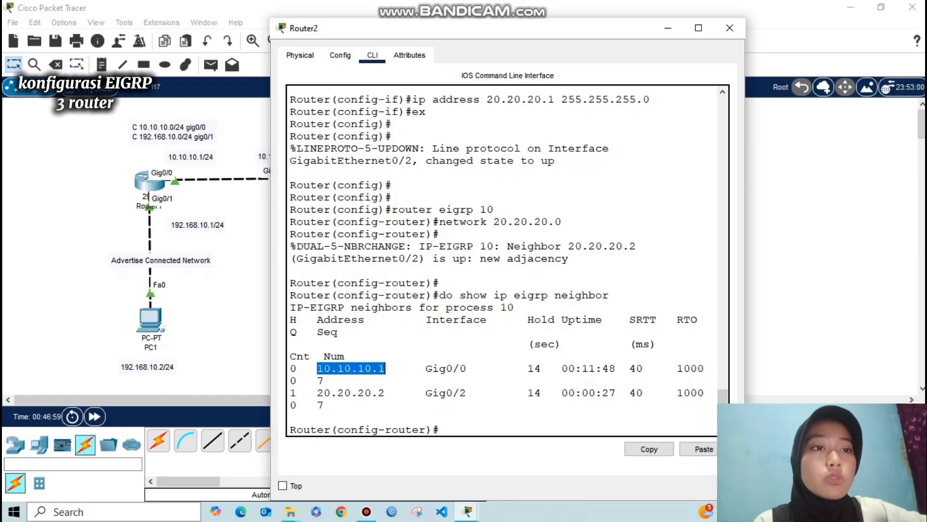
pyautogui.moveTo(317, 393); pyautogui.dragTo(386, 392)
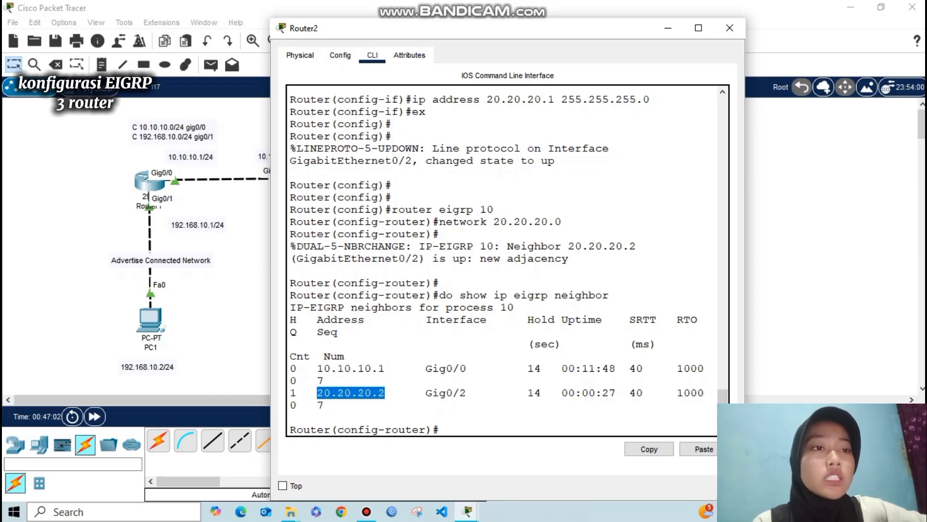
pyautogui.click(385, 392)
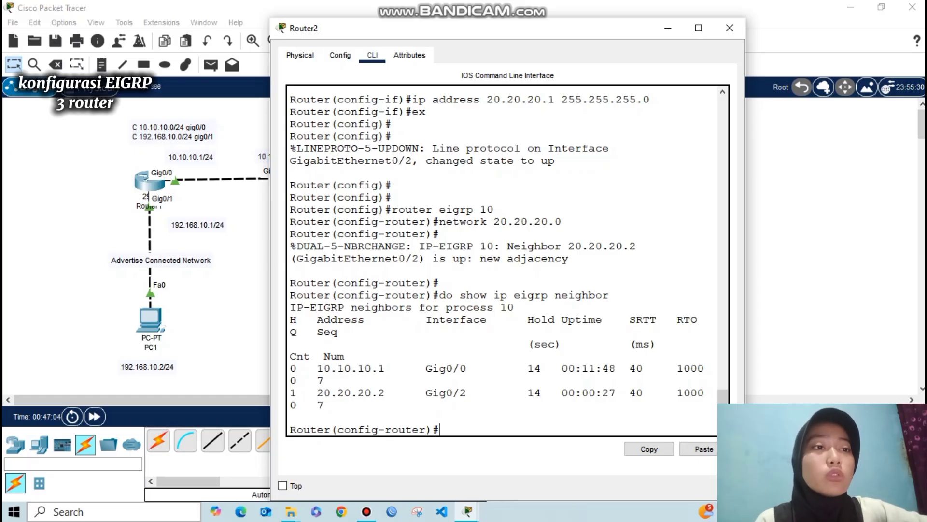
pyautogui.hotkey('alt', 'F4')
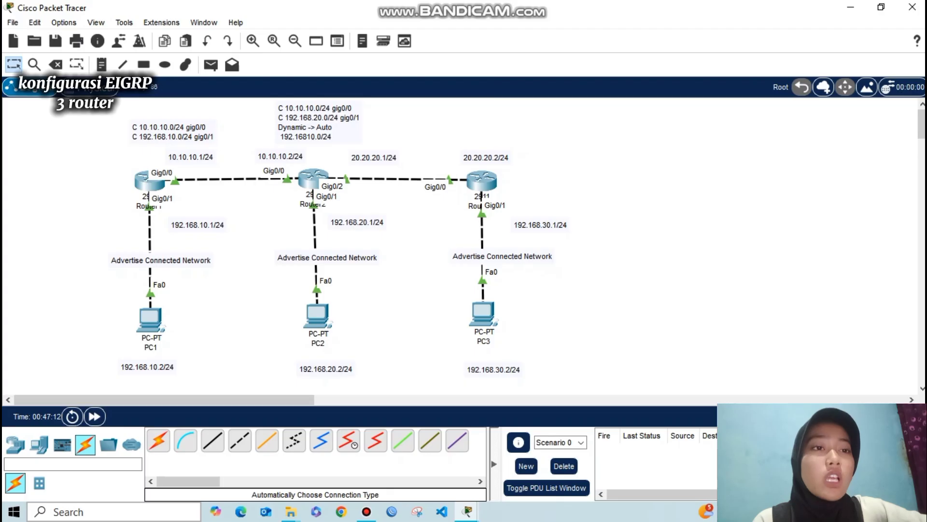
# Show Router3's EIGRP neighbor table from configuration mode, examine the neighbor address and close the router window
pyautogui.hotkey('alt', 'Tab')
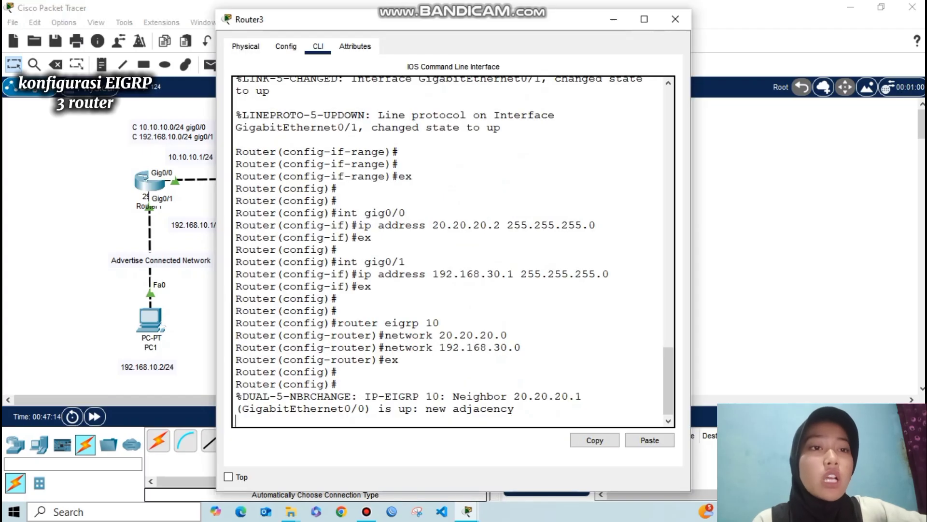
pyautogui.press('Return')
pyautogui.press('Return')
pyautogui.write('do show')
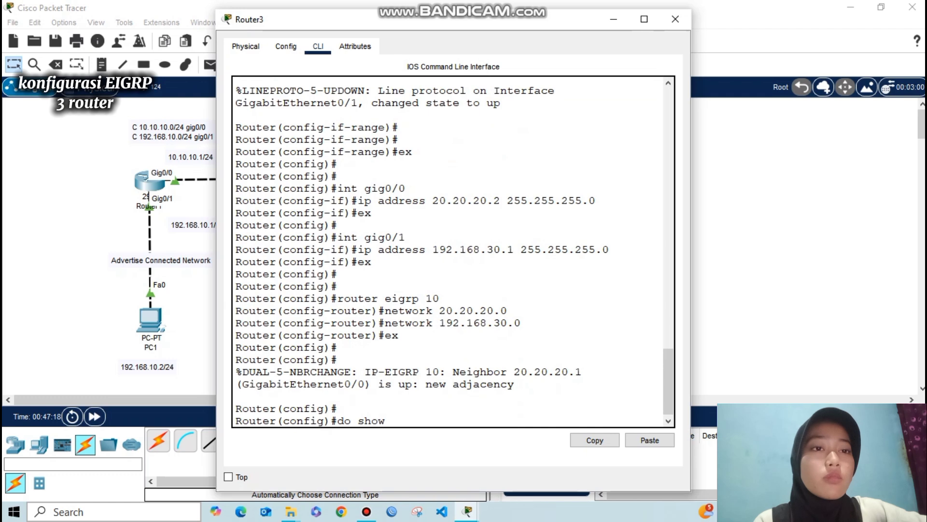
pyautogui.write(' ip eigrp')
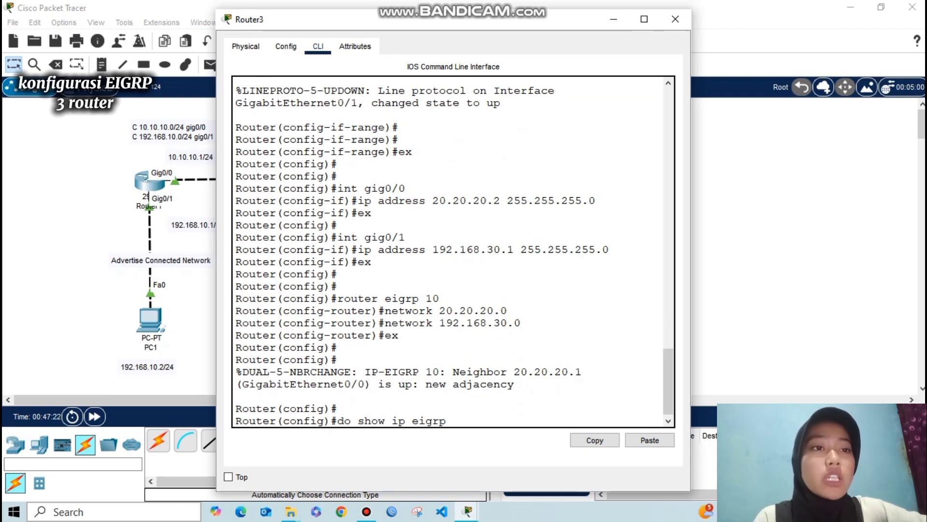
pyautogui.write(' ne')
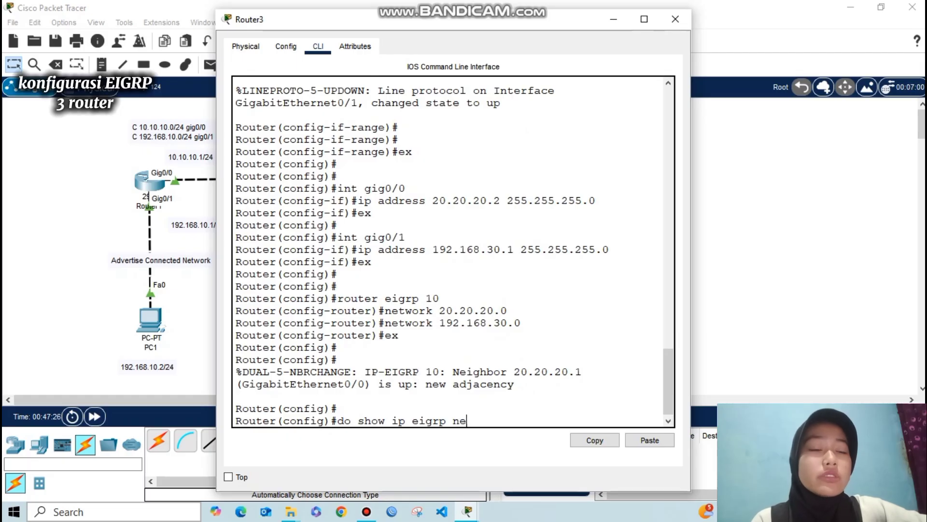
pyautogui.write('ighbor')
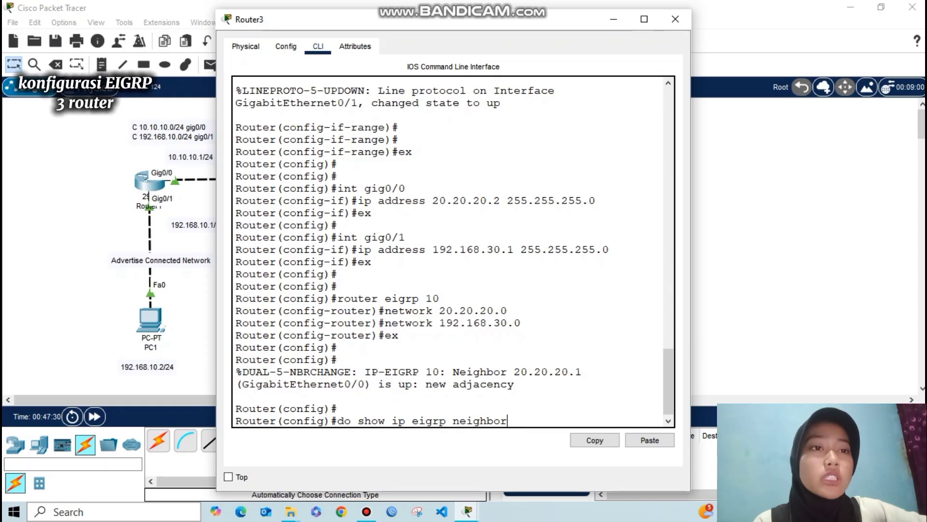
pyautogui.press('Return')
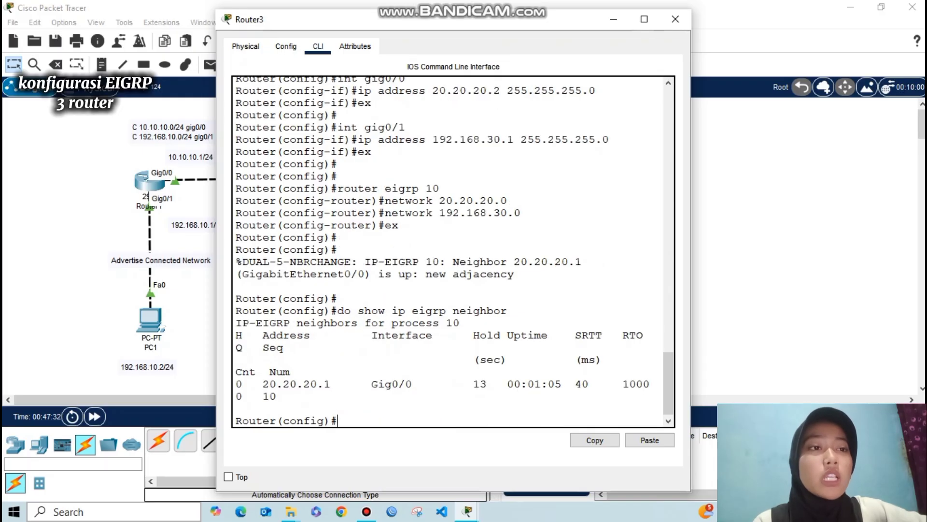
pyautogui.moveTo(264, 383); pyautogui.dragTo(337, 383)
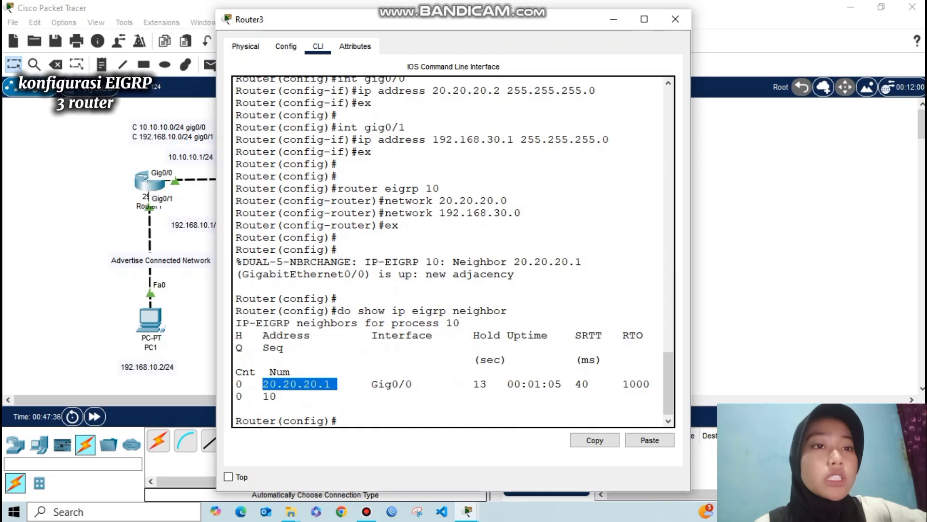
pyautogui.hotkey('ctrl', 'c')
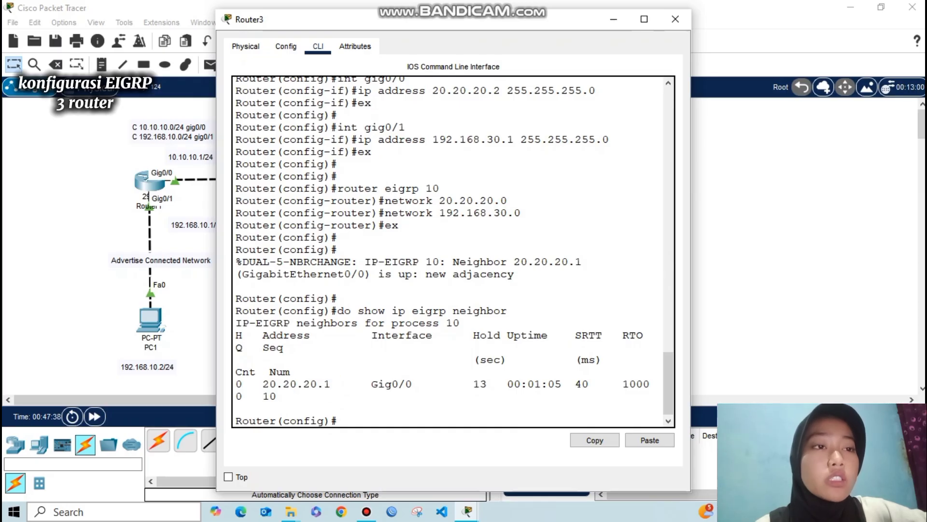
pyautogui.hotkey('alt', 'F4')
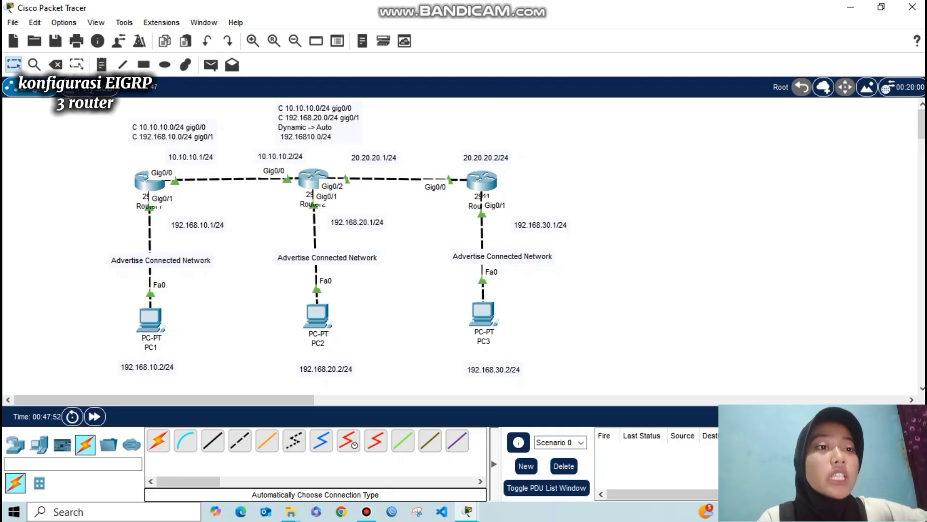
pyautogui.moveTo(426, 136); pyautogui.dragTo(555, 271)
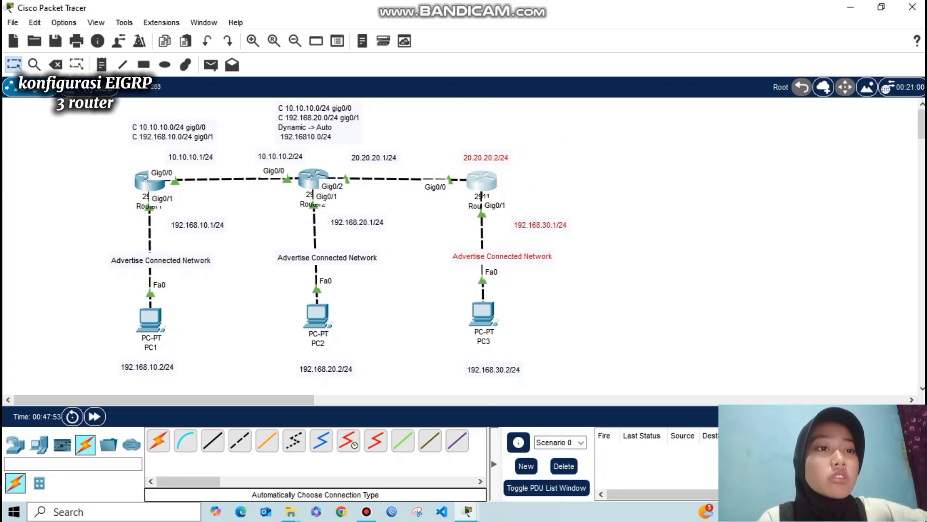
# Show Router3's IP routing table from configuration mode, examine its EIGRP routes to the 192.168.10.0 and 192.168.20.0 networks, and close the router window
pyautogui.press('Escape')
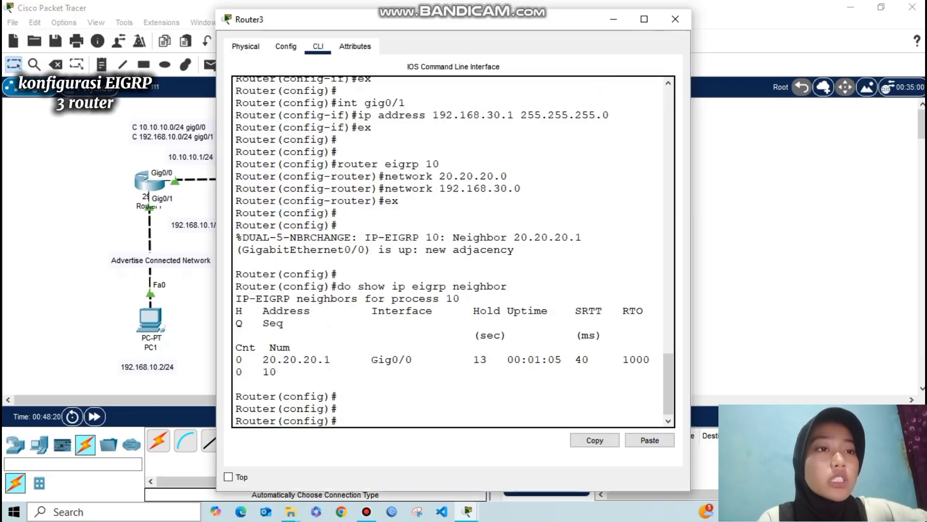
pyautogui.write('do show ip')
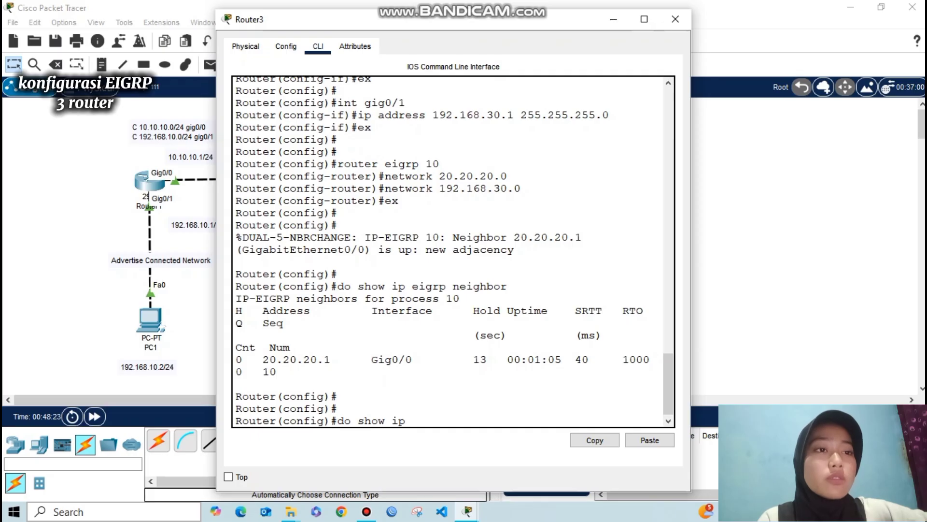
pyautogui.write(' route')
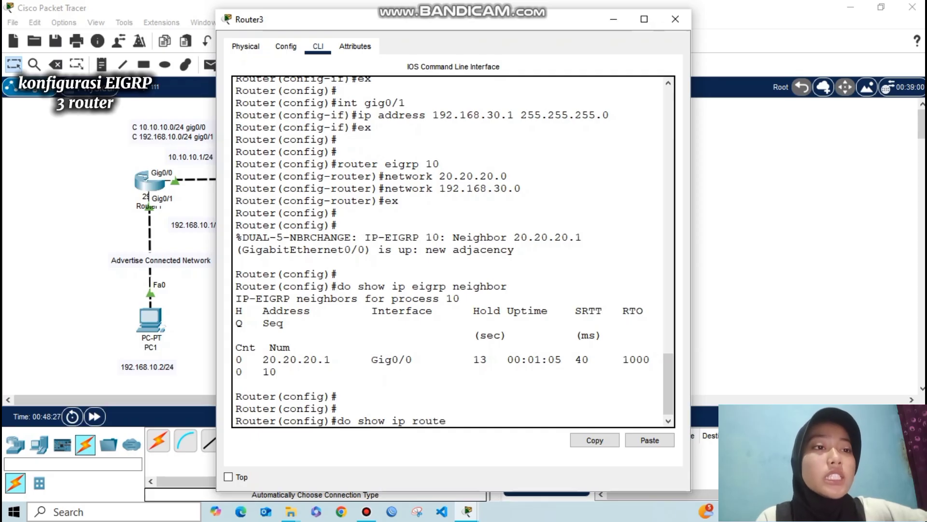
pyautogui.press('Return')
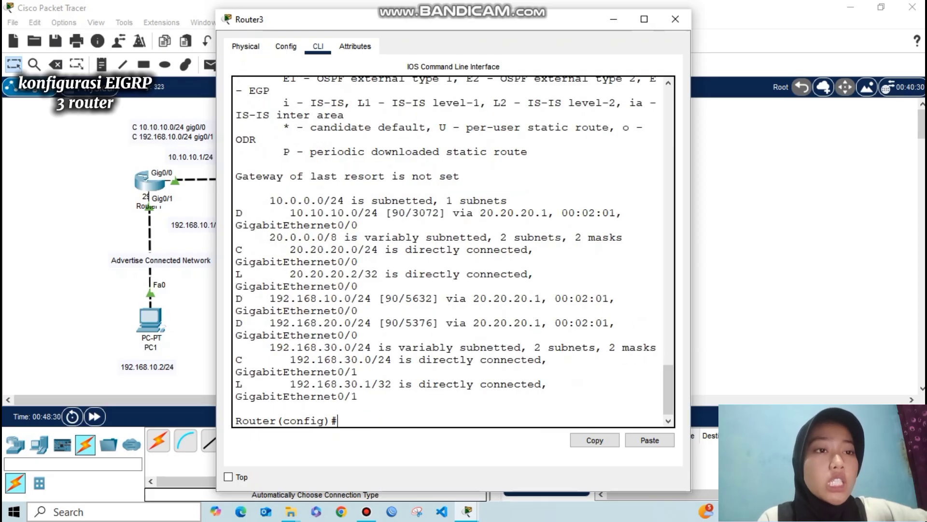
pyautogui.moveTo(691, 458); pyautogui.dragTo(779, 458)
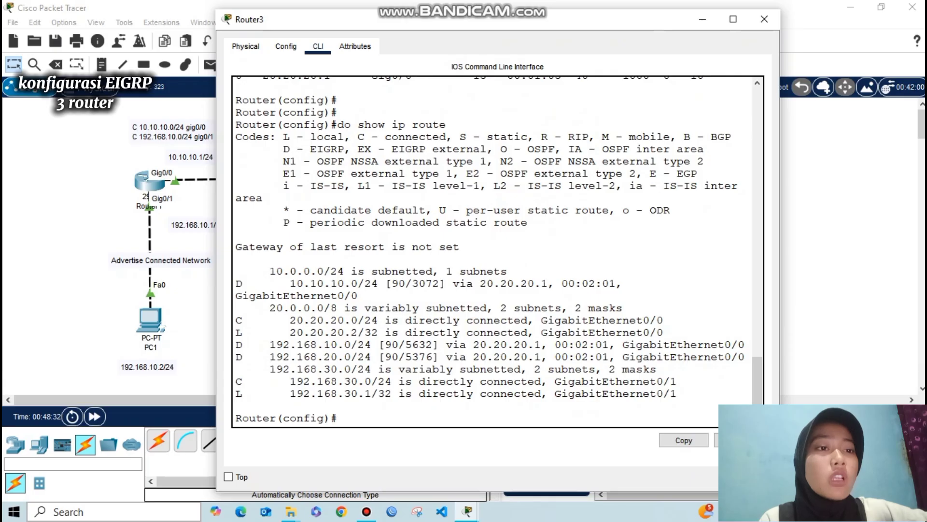
pyautogui.moveTo(290, 284); pyautogui.dragTo(378, 284)
pyautogui.moveTo(269, 344); pyautogui.dragTo(378, 344)
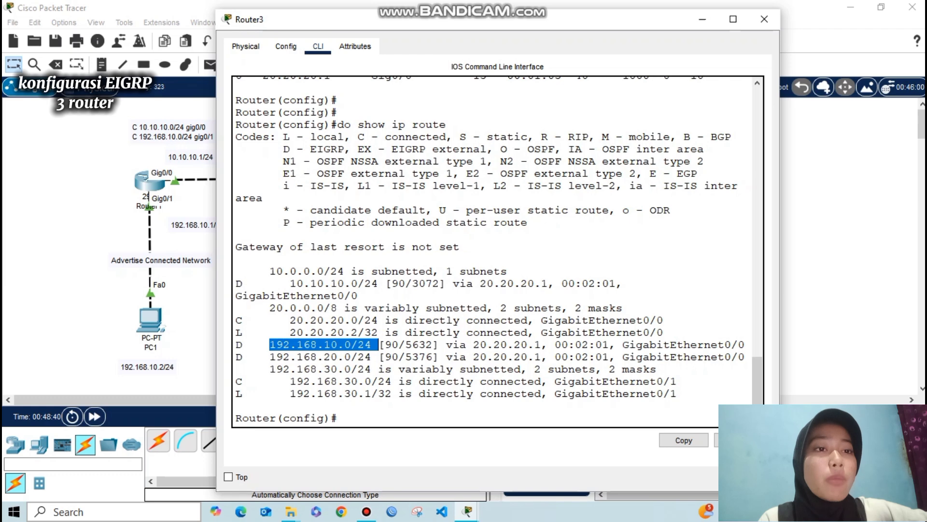
pyautogui.moveTo(269, 357); pyautogui.dragTo(371, 356)
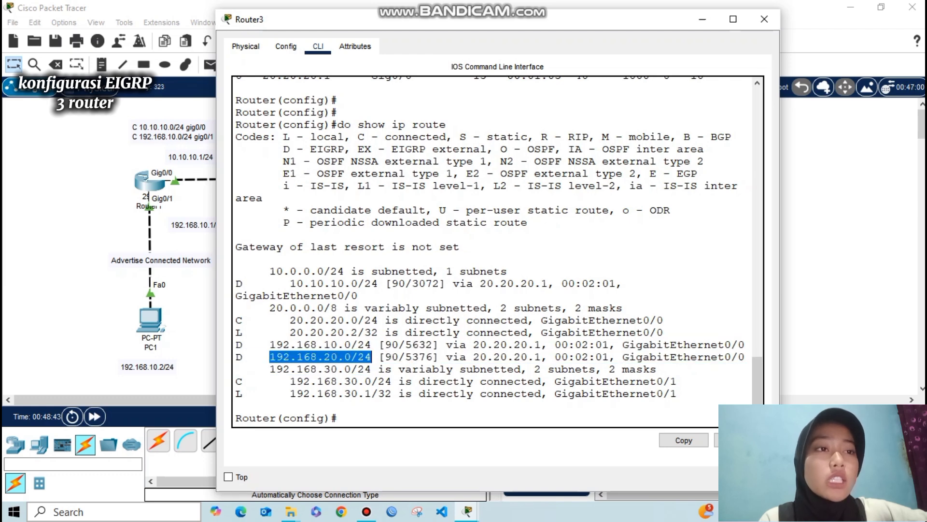
pyautogui.click(338, 417)
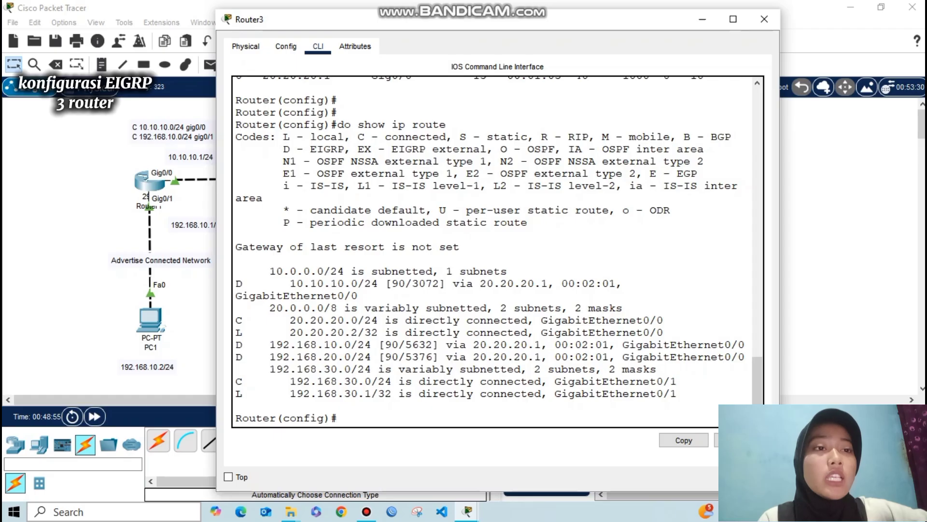
pyautogui.hotkey('alt', 'F4')
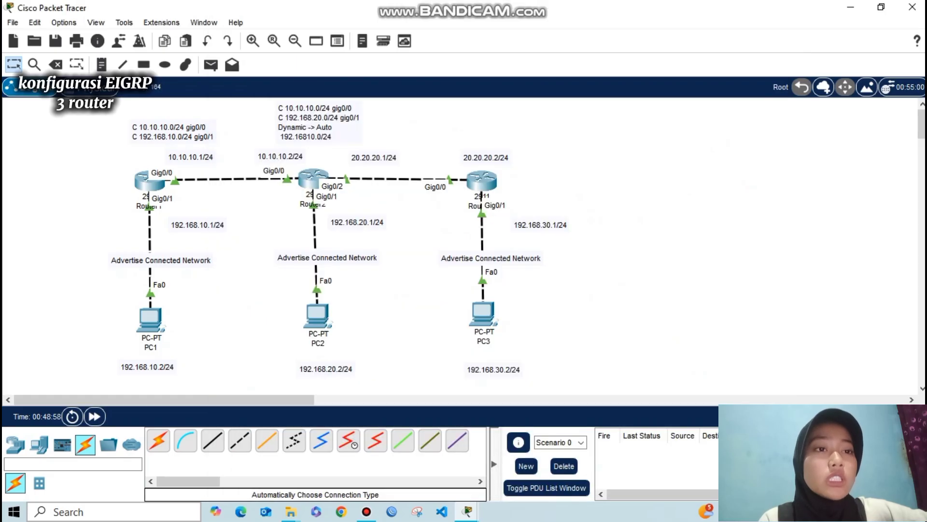
# Show Router2's IP routing table from router configuration mode, widen the window and examine its 192.168.20.0 entry
pyautogui.click(313, 179)
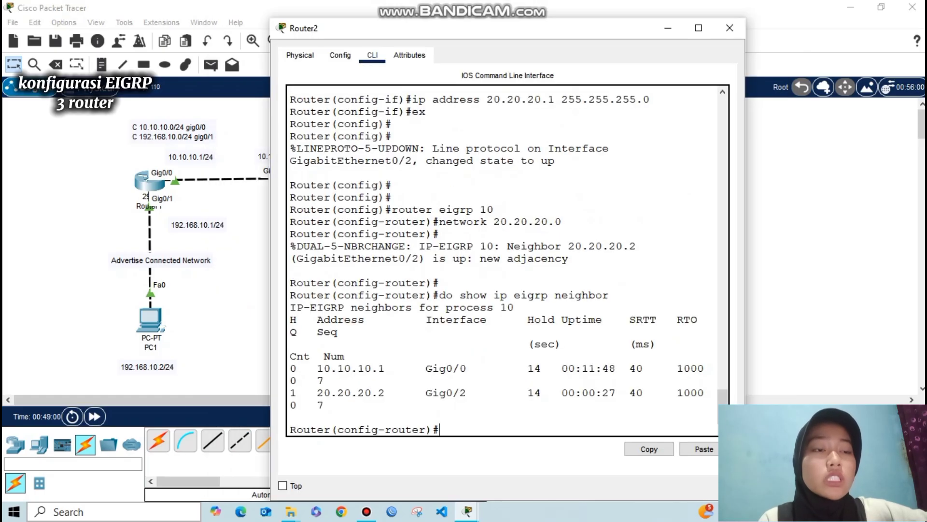
pyautogui.press('Return')
pyautogui.press('Return')
pyautogui.press('Return')
pyautogui.write('do show ip route')
pyautogui.press('Return')
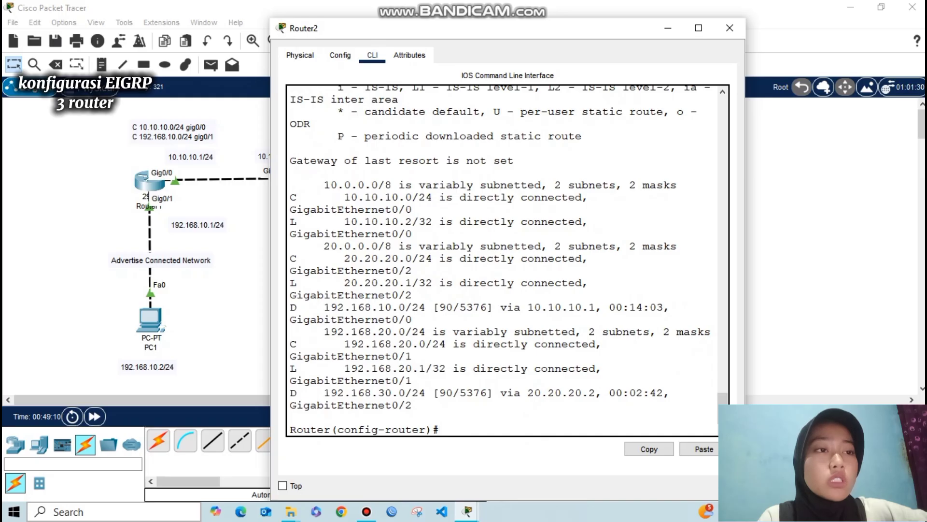
pyautogui.moveTo(745, 217); pyautogui.dragTo(867, 217)
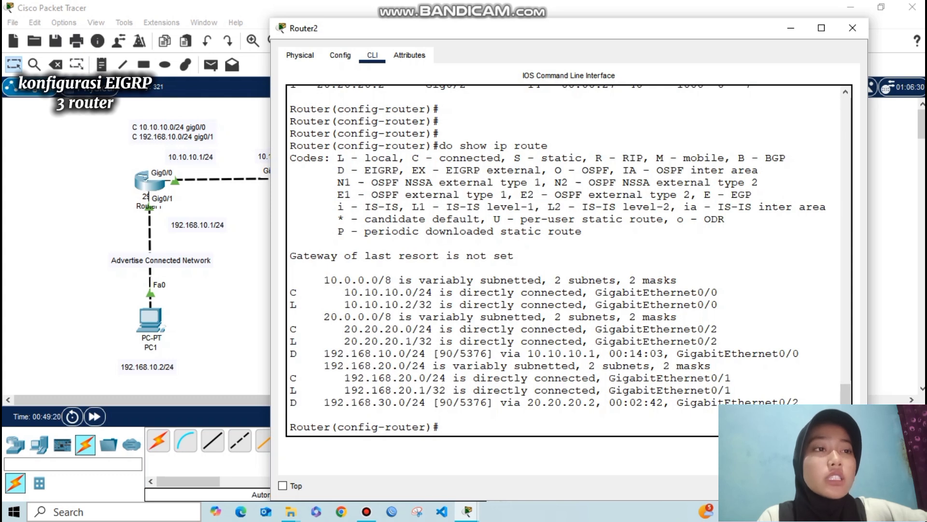
pyautogui.moveTo(344, 378); pyautogui.dragTo(445, 378)
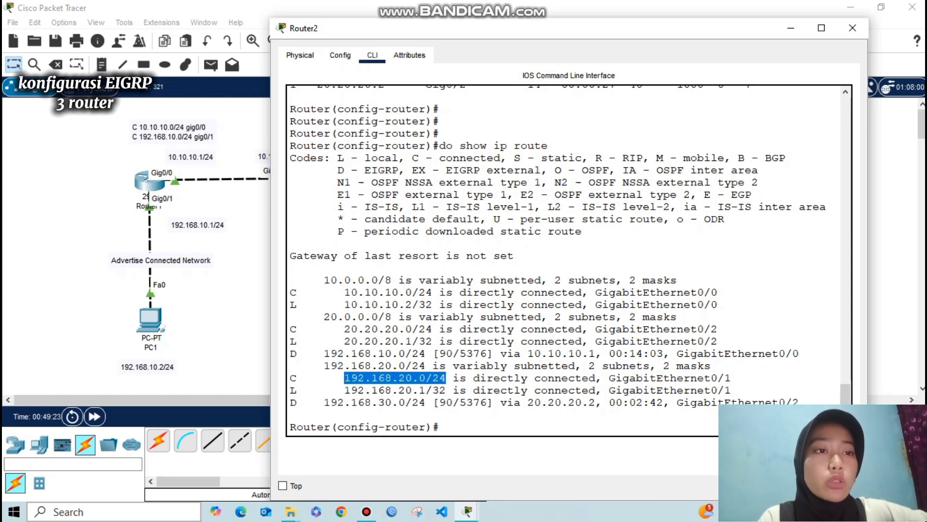
pyautogui.click(446, 378)
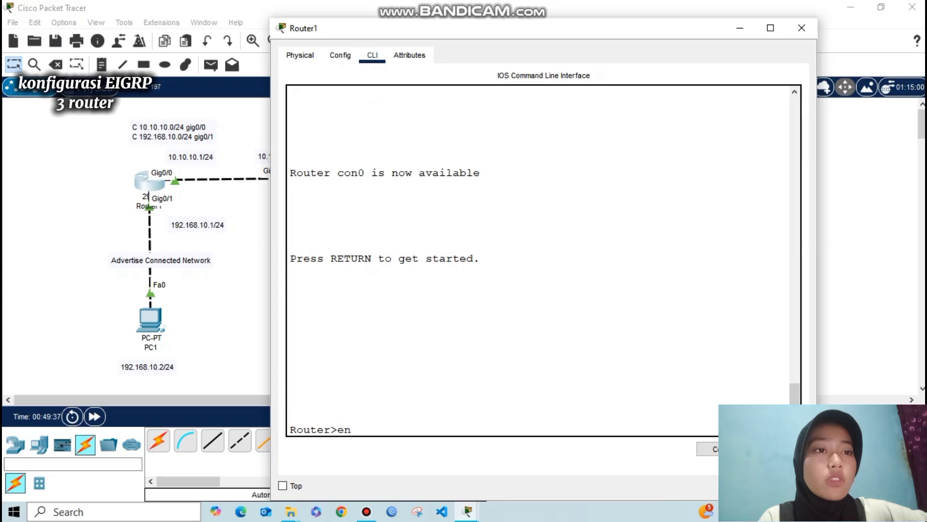
# Enter privileged EXEC mode and global configuration mode on Router1, and exit back to privileged EXEC mode
pyautogui.press('Return')
pyautogui.write('conf t')
pyautogui.press('Return')
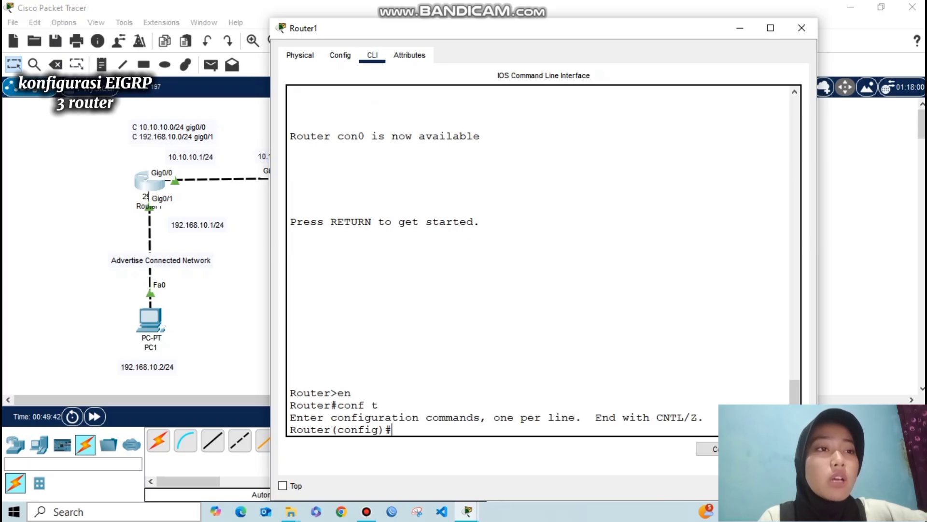
pyautogui.write('ex')
pyautogui.press('Return')
pyautogui.press('Return')
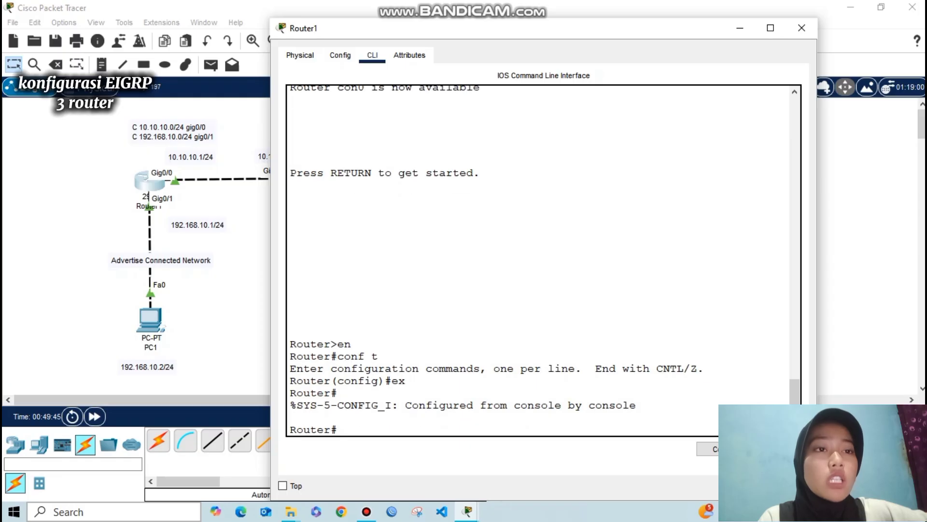
# Show Router1's IP routing table, examine its EIGRP routes to 192.168.20.0 and 192.168.30.0, and close the router window
pyautogui.write('sh')
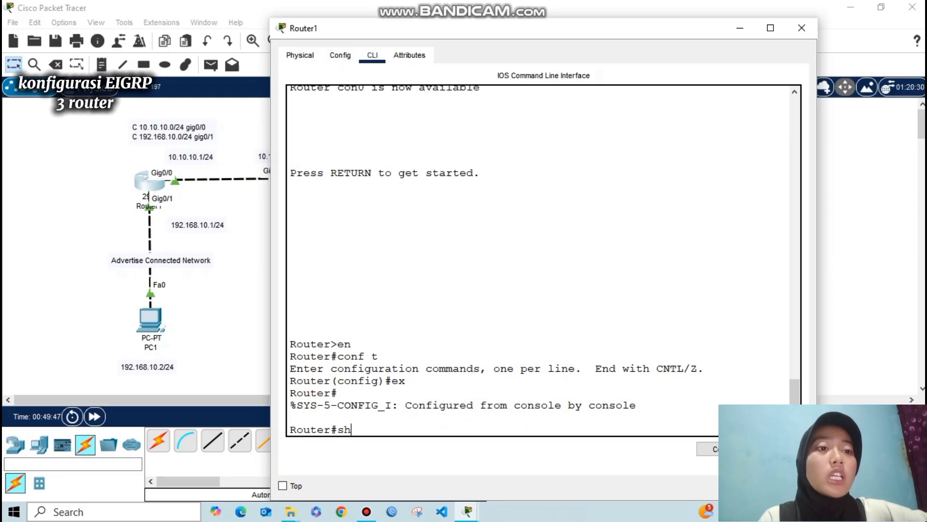
pyautogui.write('ow ip route')
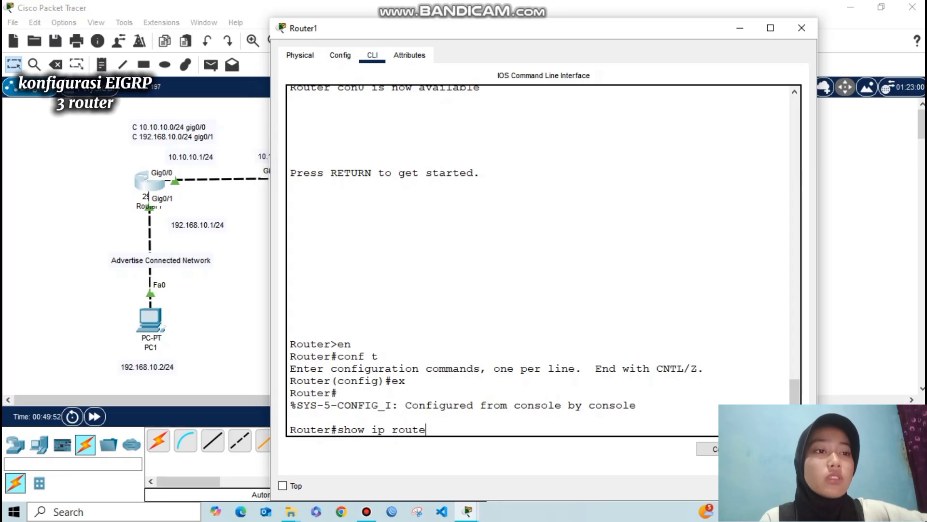
pyautogui.press('Return')
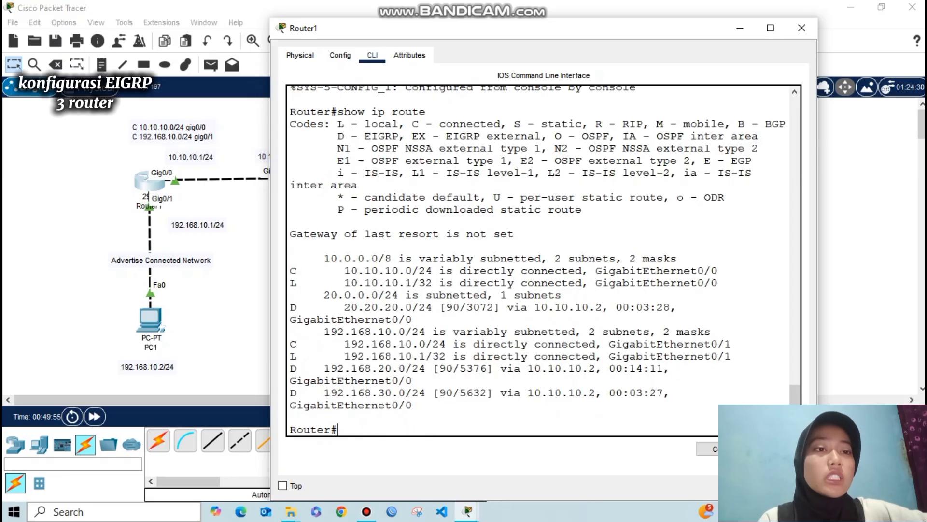
pyautogui.moveTo(324, 368); pyautogui.dragTo(426, 368)
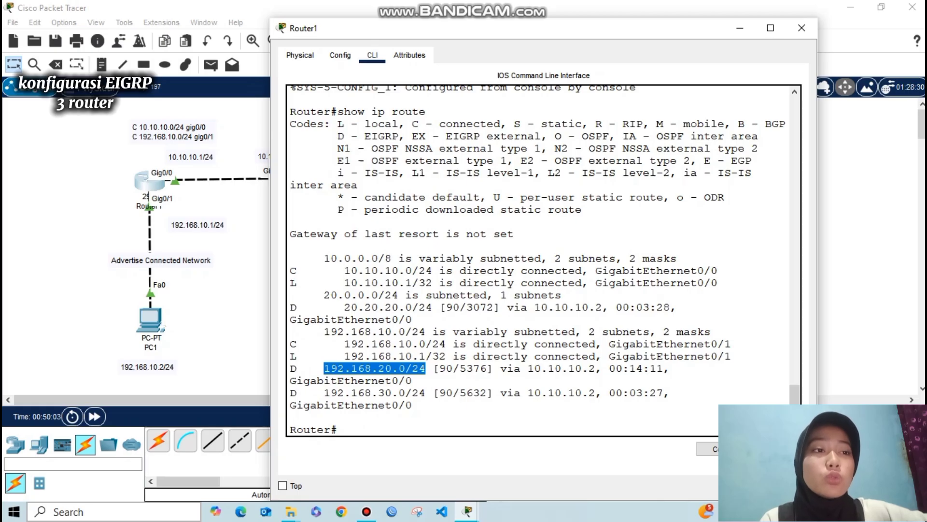
pyautogui.moveTo(324, 392); pyautogui.dragTo(405, 392)
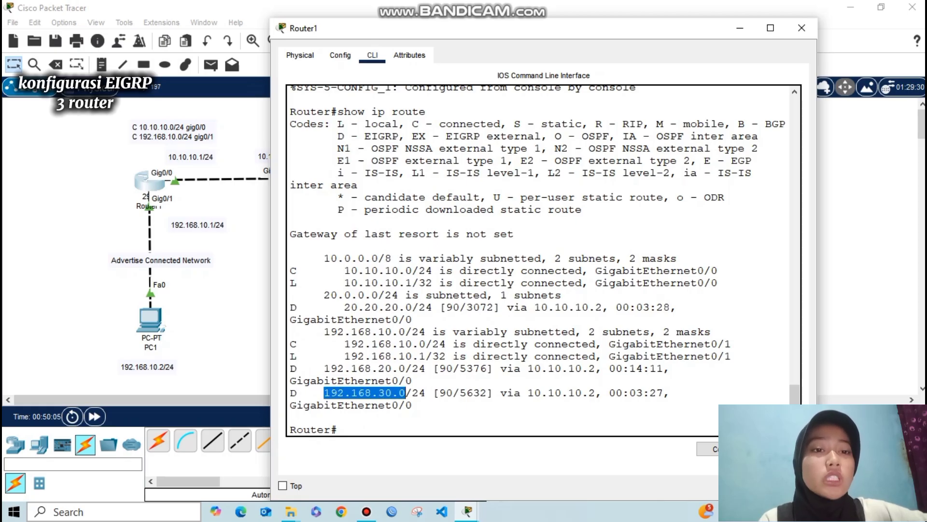
pyautogui.moveTo(528, 392); pyautogui.dragTo(603, 392)
pyautogui.click(603, 392)
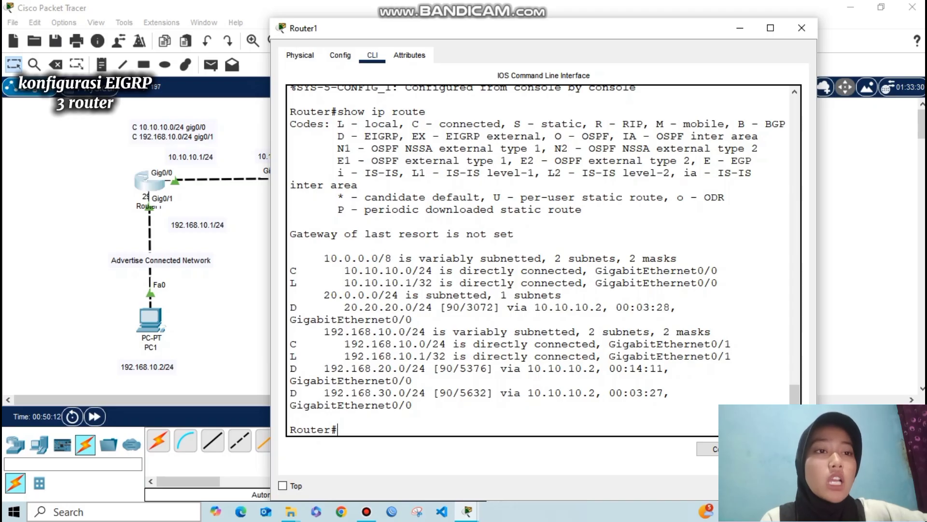
pyautogui.click(802, 28)
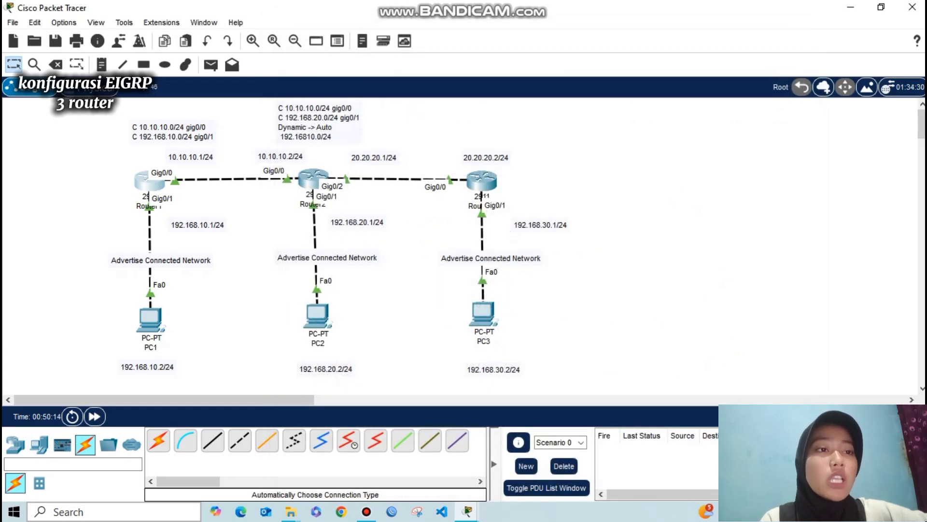
# Test connectivity with two simple PDUs from PC3, the second one addressed to PC1, and delete the test scenario
pyautogui.press('p')
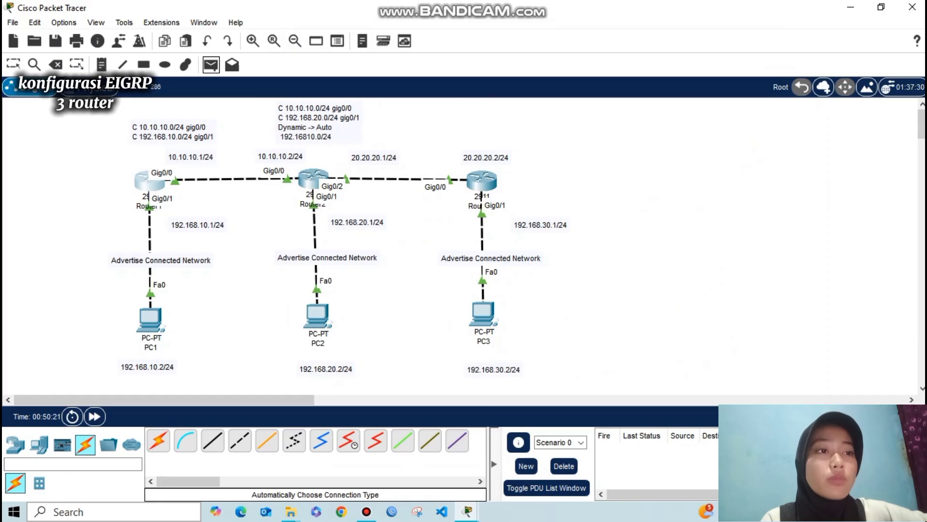
pyautogui.click(485, 314)
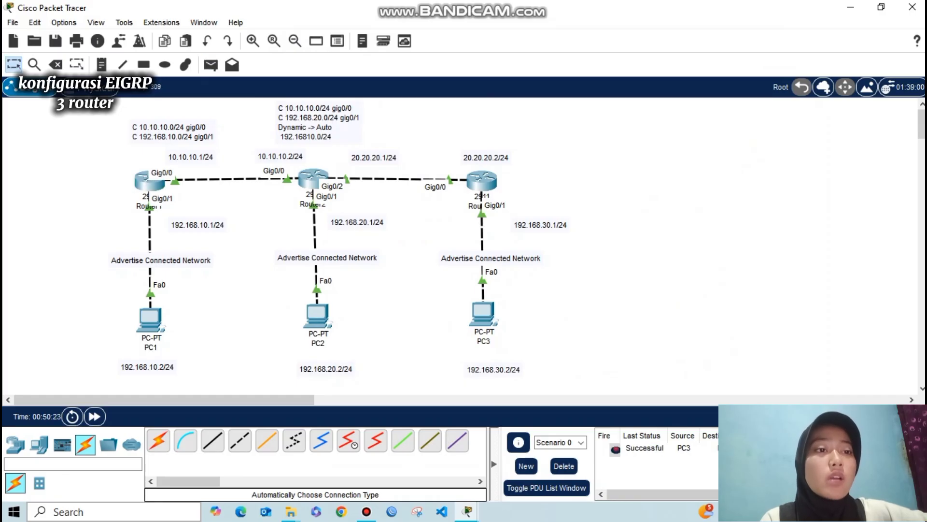
pyautogui.click(211, 64)
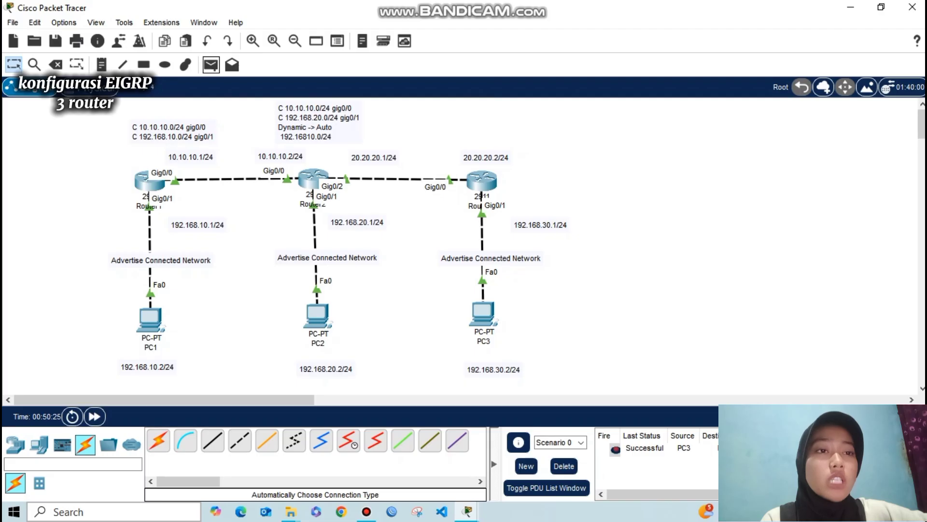
pyautogui.click(150, 319)
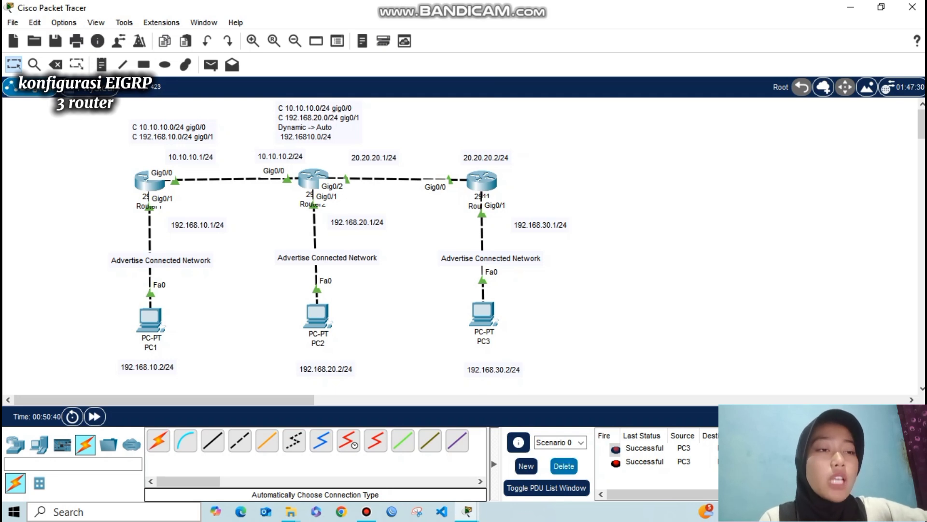
pyautogui.click(563, 465)
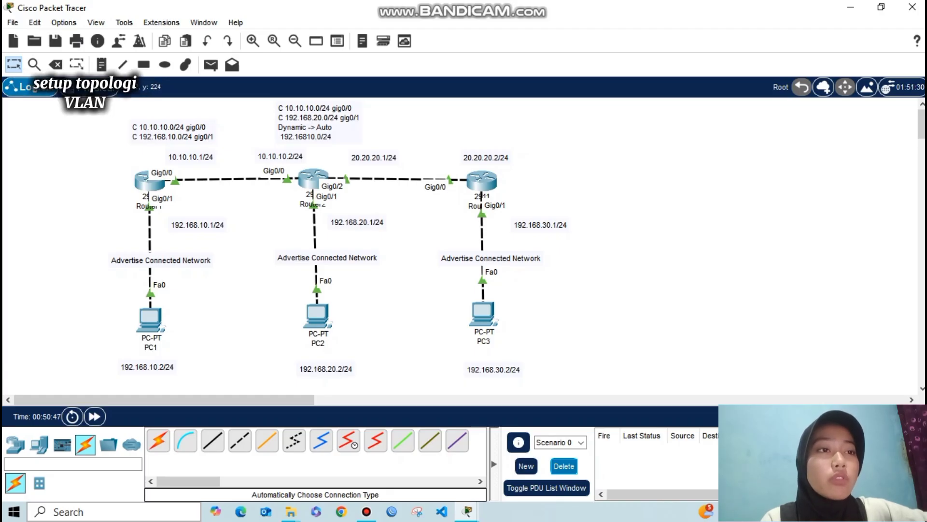
# Add a 2960 switch to the right of Router3, one PC below it and another PC to its upper right
pyautogui.click(15, 444)
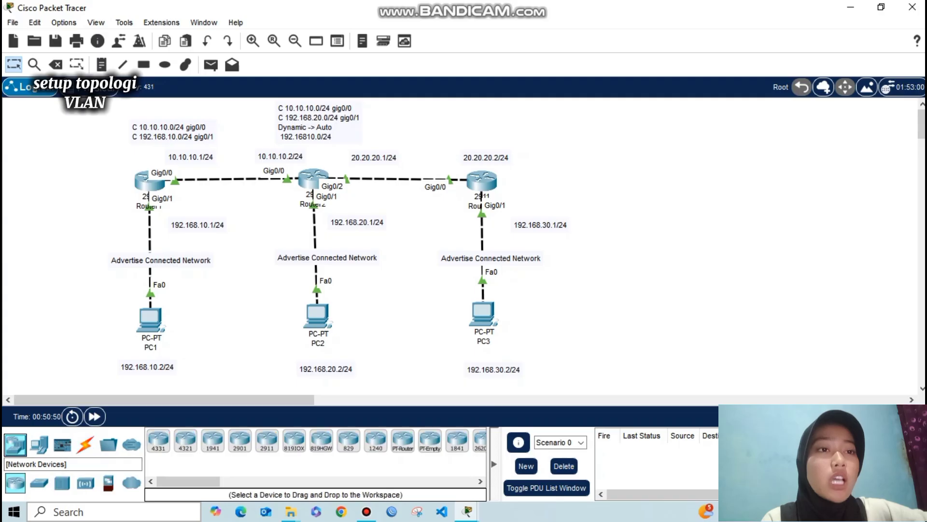
pyautogui.click(39, 483)
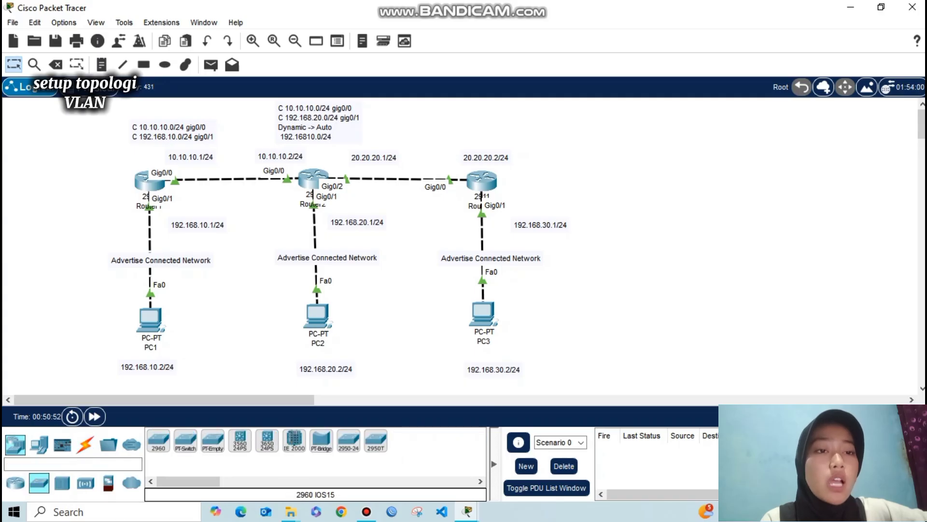
pyautogui.click(158, 440)
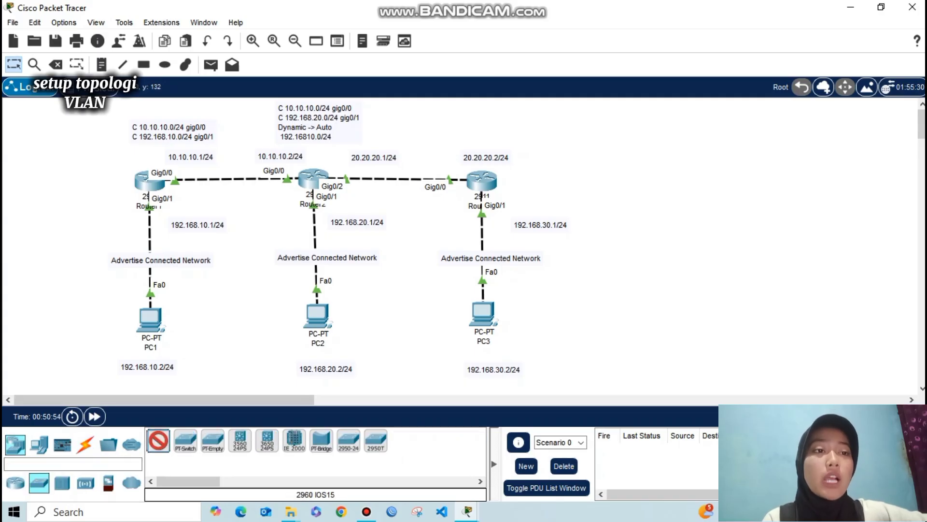
pyautogui.click(642, 179)
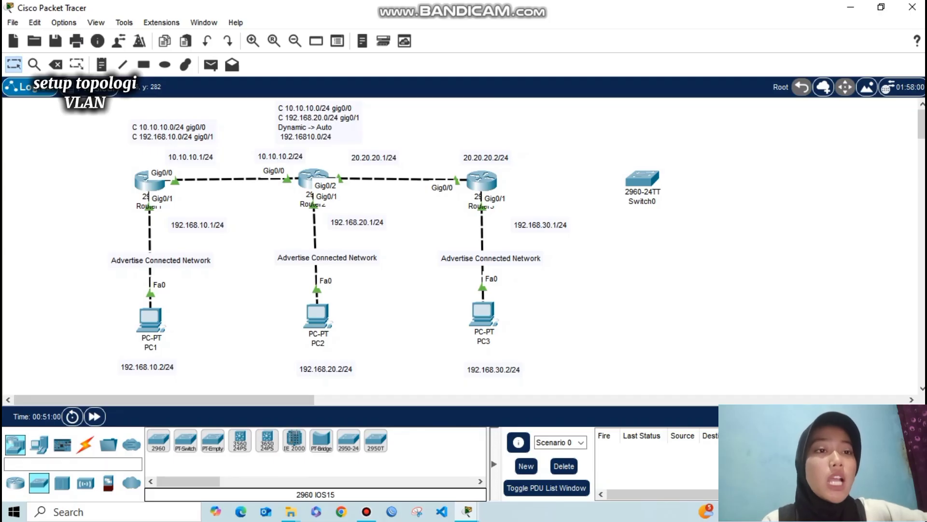
pyautogui.click(38, 444)
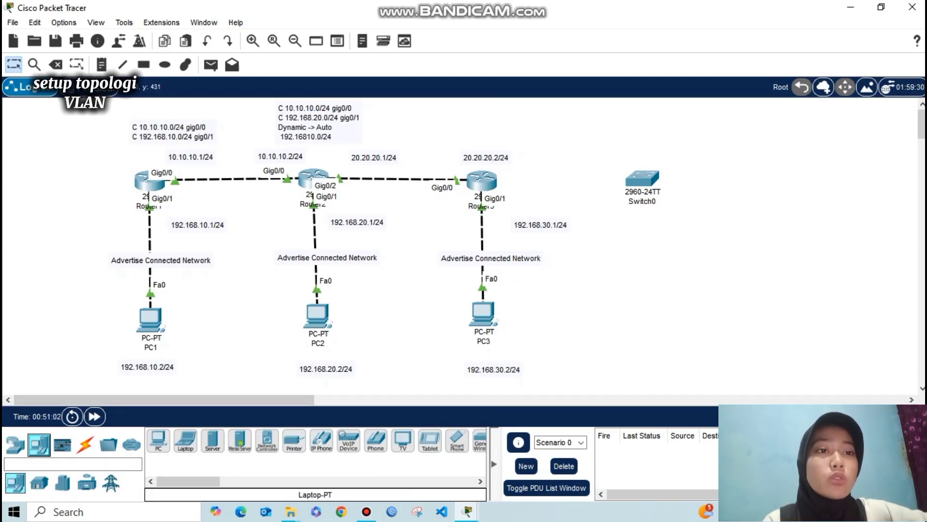
pyautogui.moveTo(158, 439); pyautogui.dragTo(768, 153)
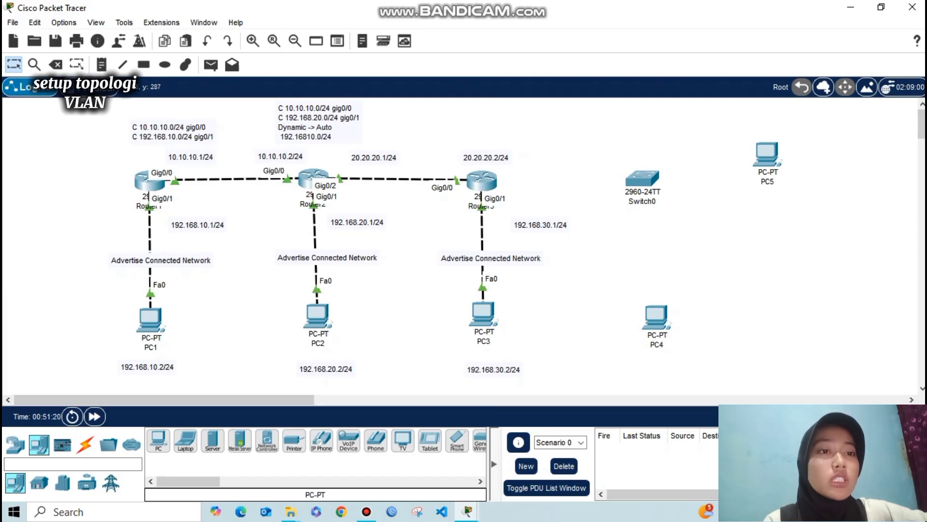
# Cable Router3's Gig0/2 to Switch0's Fa0/1, and connect PC4 to Fa0/2 and PC5 to Fa0/3, using automatically chosen connections
pyautogui.click(85, 443)
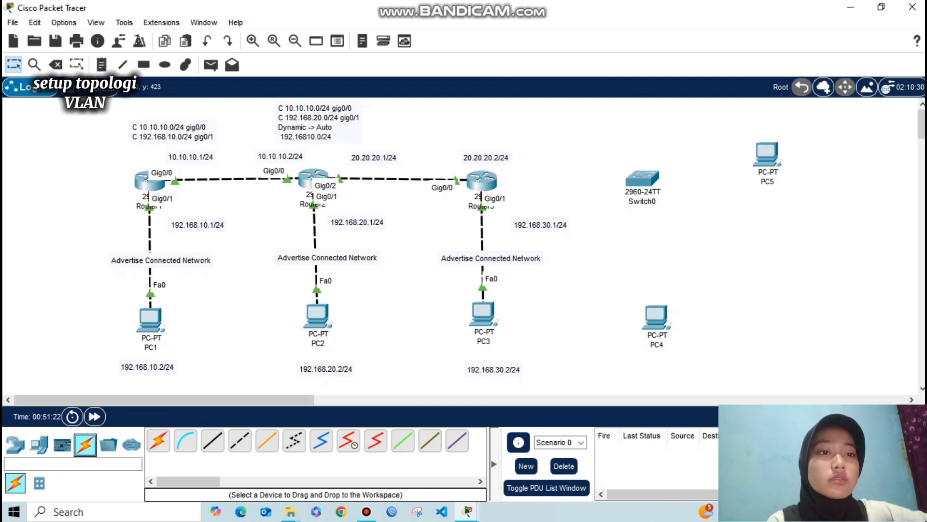
pyautogui.click(158, 441)
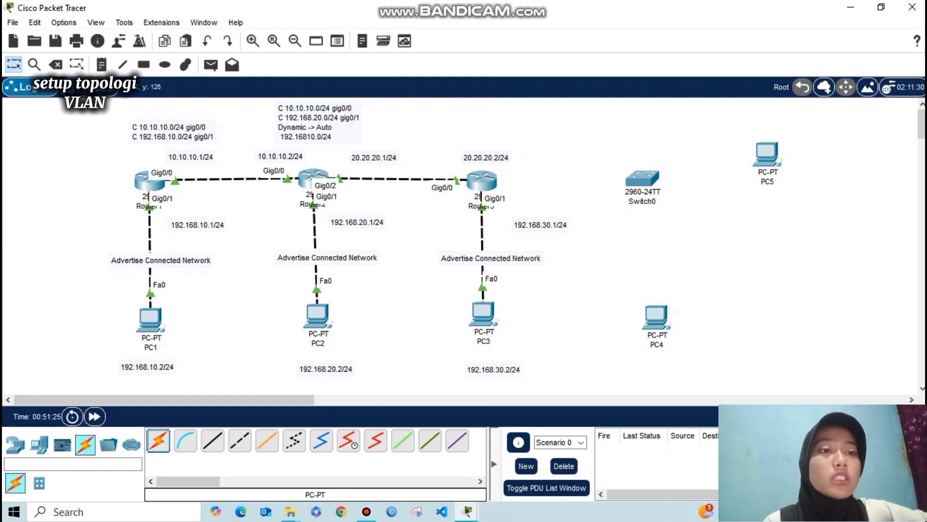
pyautogui.click(642, 179)
pyautogui.click(482, 180)
pyautogui.moveTo(482, 180)
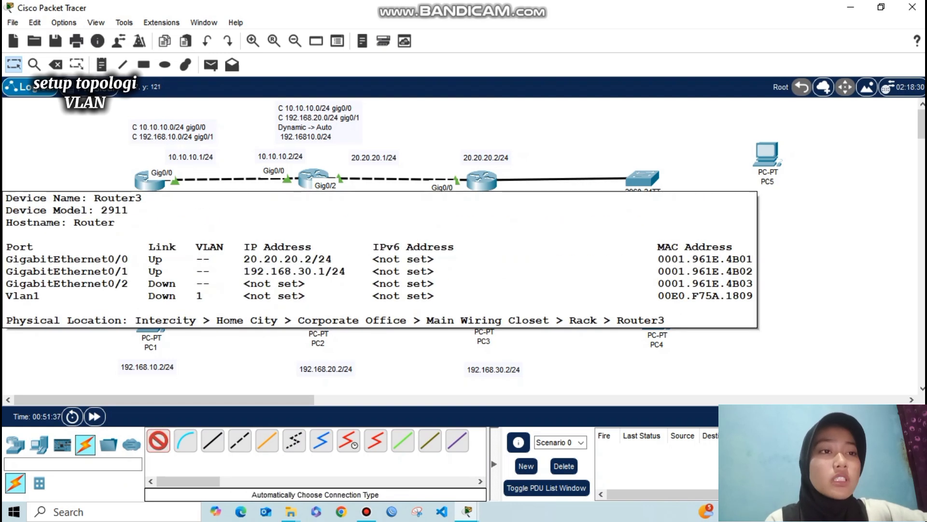
pyautogui.click(642, 179)
pyautogui.click(658, 313)
pyautogui.click(642, 179)
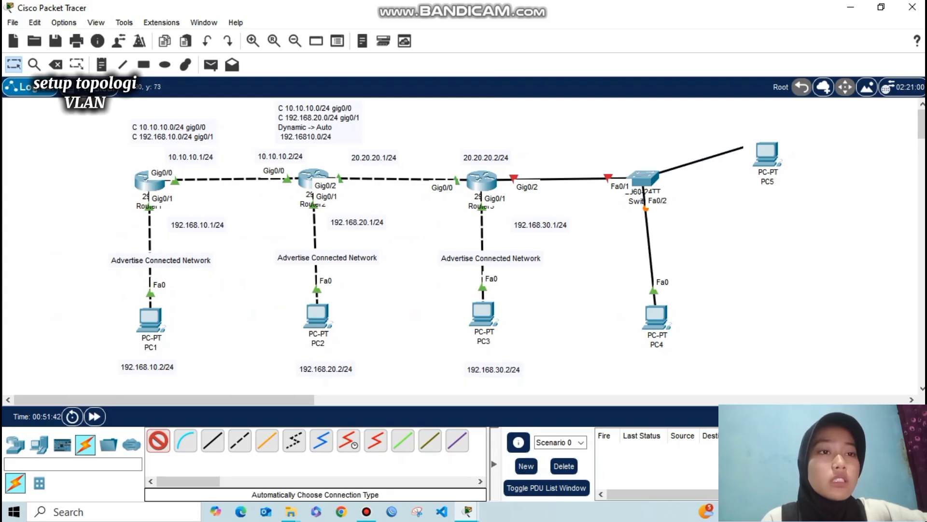
pyautogui.click(772, 155)
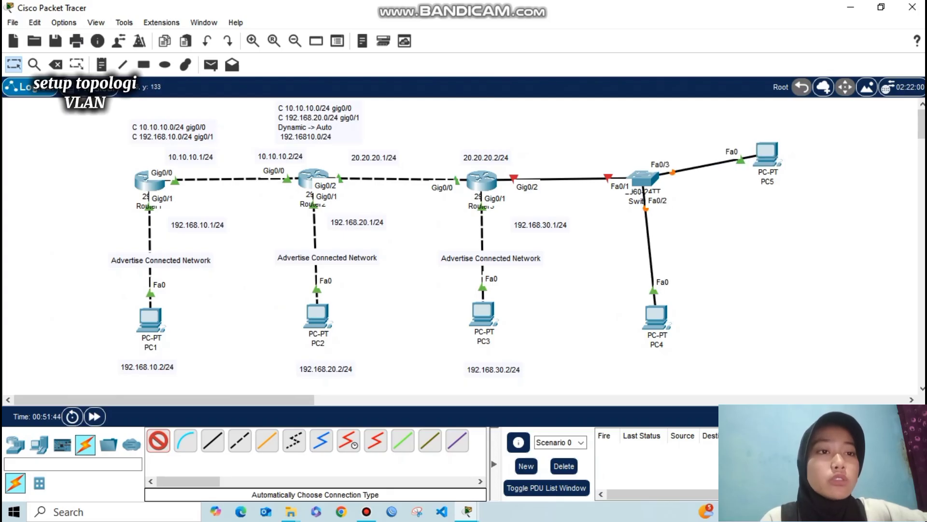
pyautogui.click(158, 440)
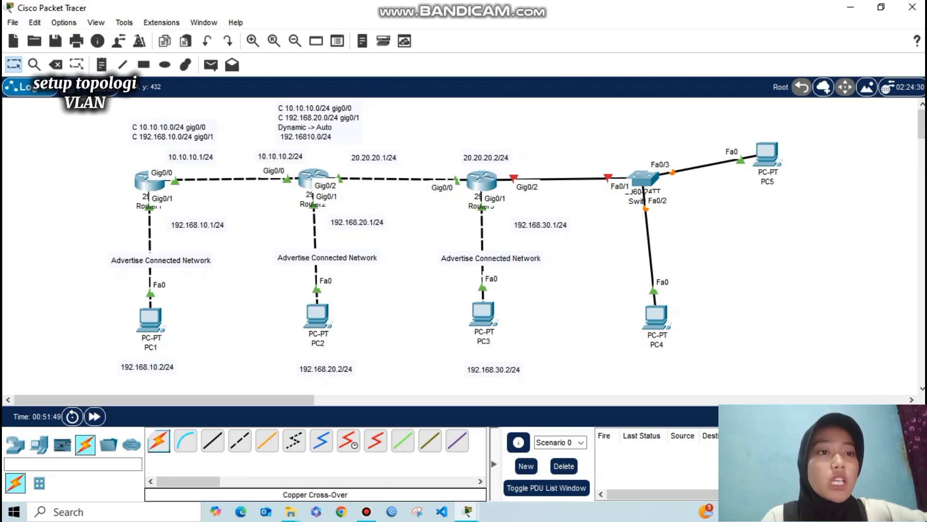
# Add a note below PC4 reading 192.168.40.2/24
pyautogui.press('n')
pyautogui.click(634, 369)
pyautogui.write('19')
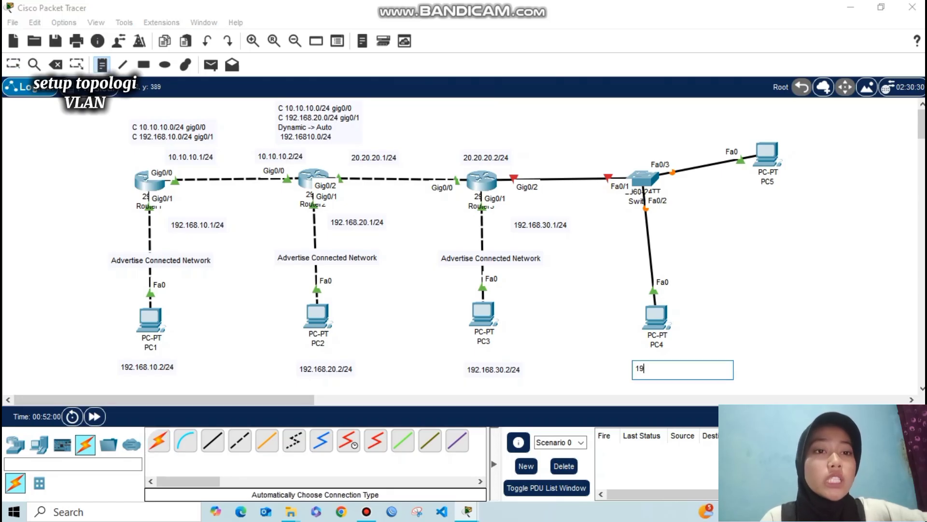
pyautogui.write('2.168')
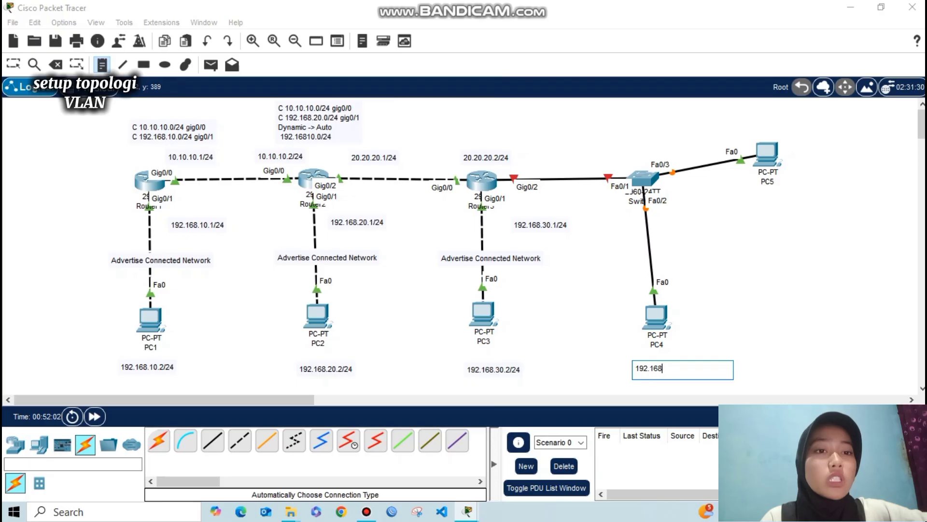
pyautogui.write('.40')
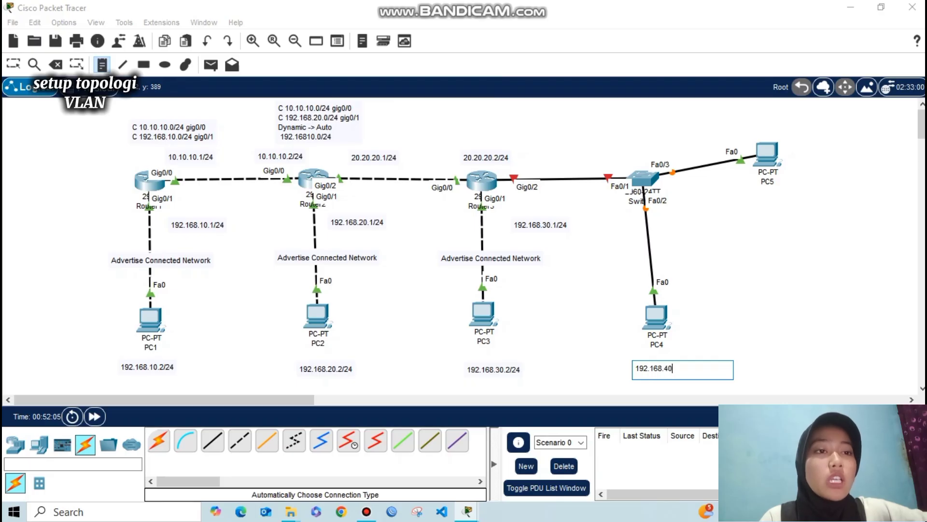
pyautogui.write('.2/24')
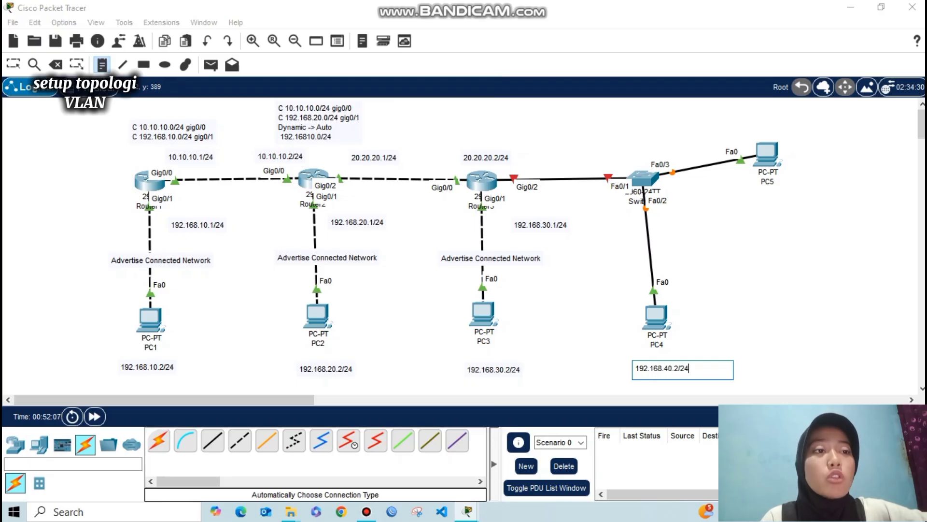
# Add a 192.168.50.2/24 note below PC5 and a 30.30.30.1/24 note above Router3's link to the switch
pyautogui.click(749, 202)
pyautogui.write('192.16')
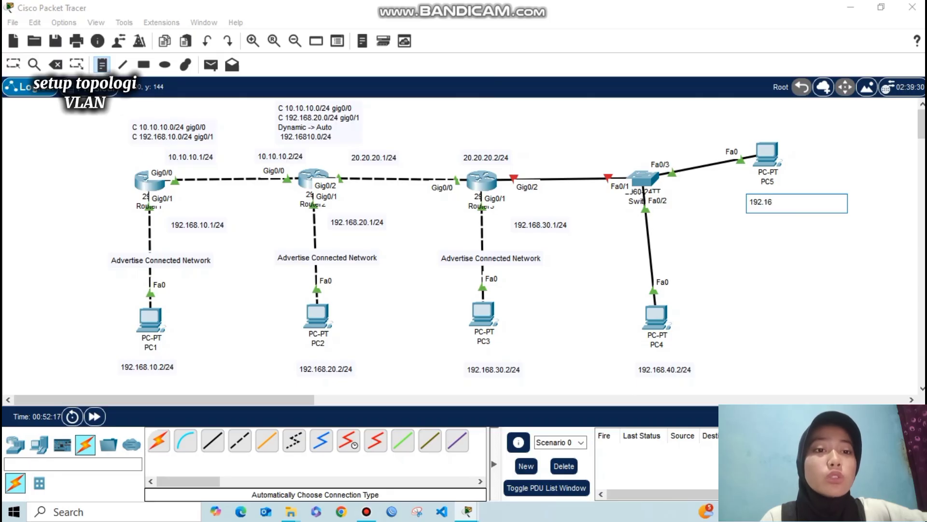
pyautogui.write('8.50.')
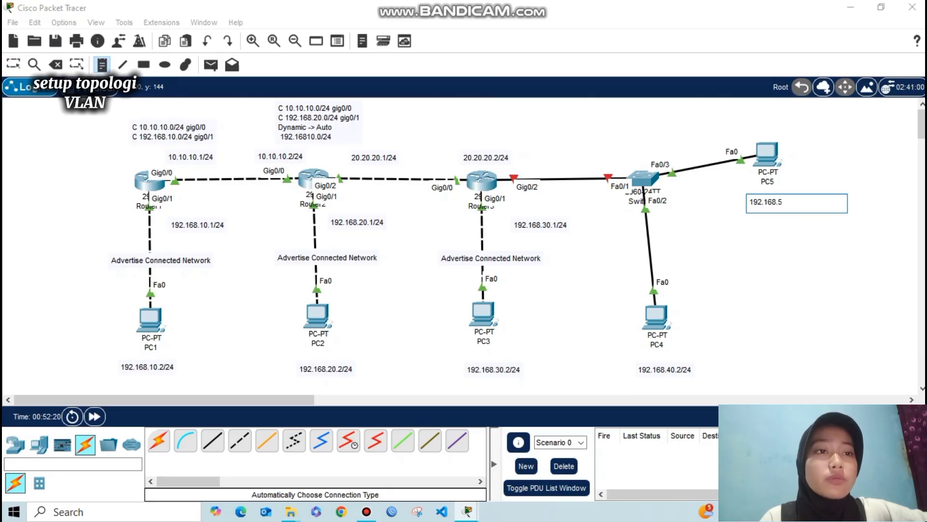
pyautogui.write('2/24')
pyautogui.click(523, 163)
pyautogui.write('30.30.30.1/24')
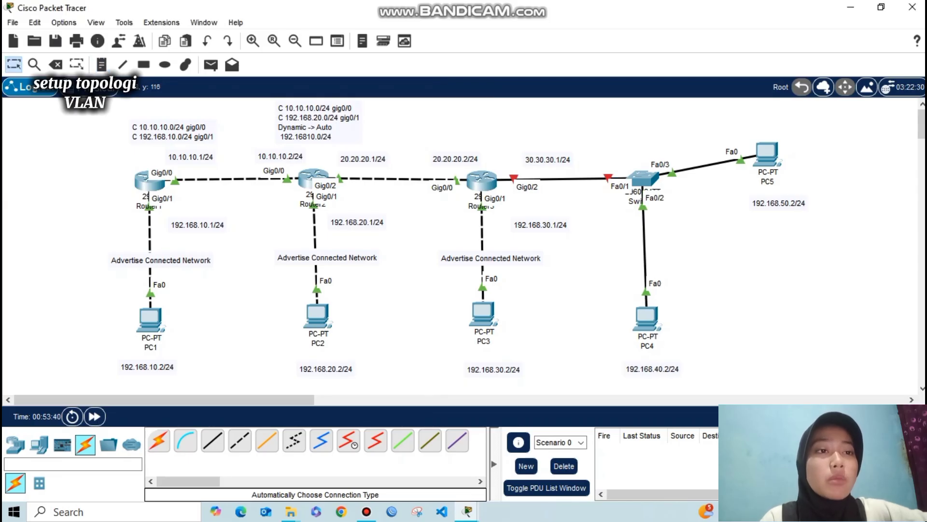
# Open Switch0's command line and enter global configuration mode
pyautogui.click(642, 179)
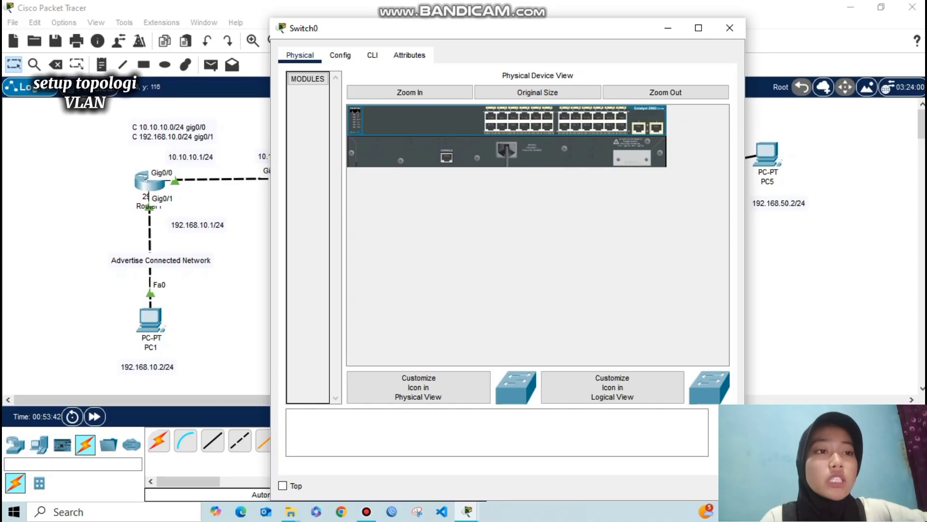
pyautogui.click(372, 55)
pyautogui.moveTo(439, 33); pyautogui.dragTo(439, 243)
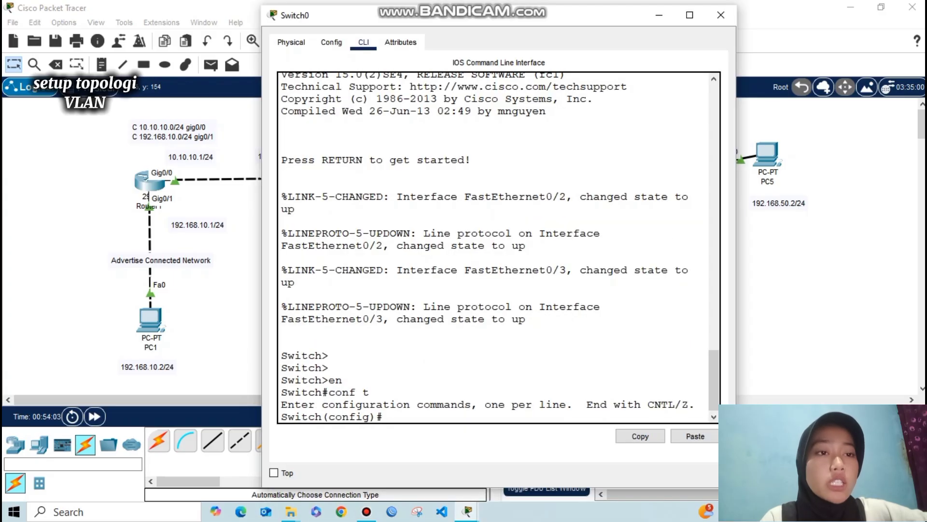
# Configure Switch0's interface fa0/1 with switchport mode trunk and return to global configuration mode
pyautogui.write('in')
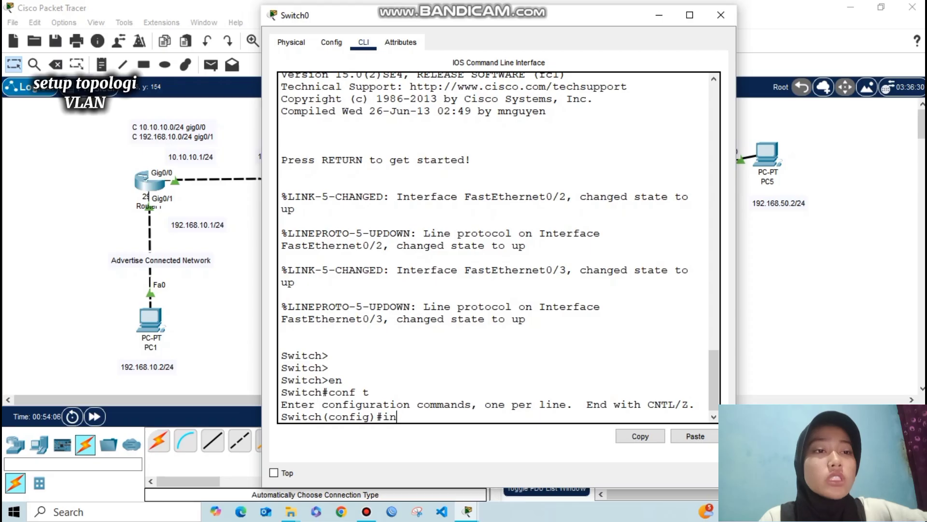
pyautogui.write('t fa0')
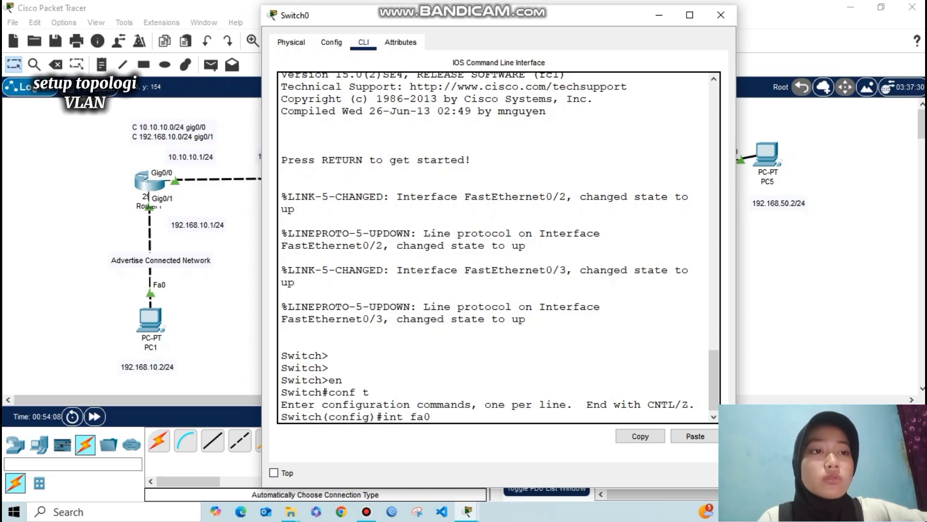
pyautogui.write('/1')
pyautogui.press('Return')
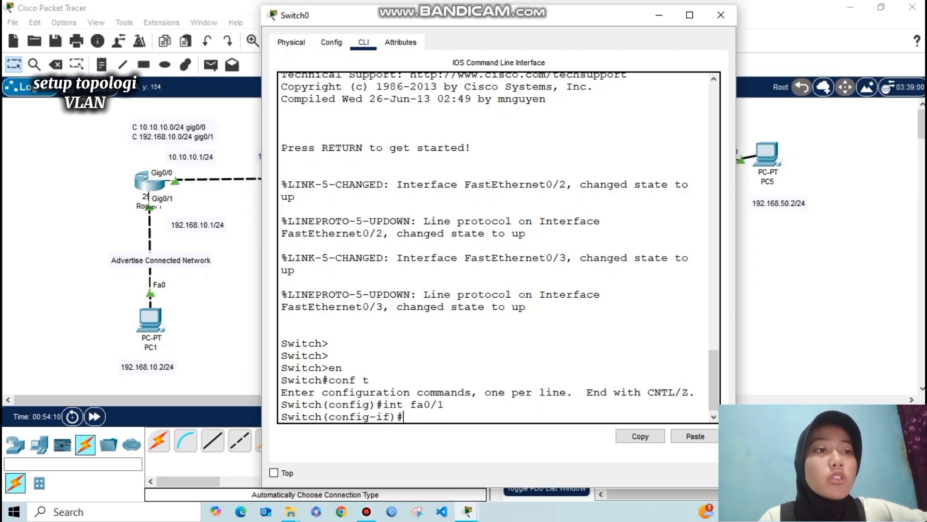
pyautogui.write('swi')
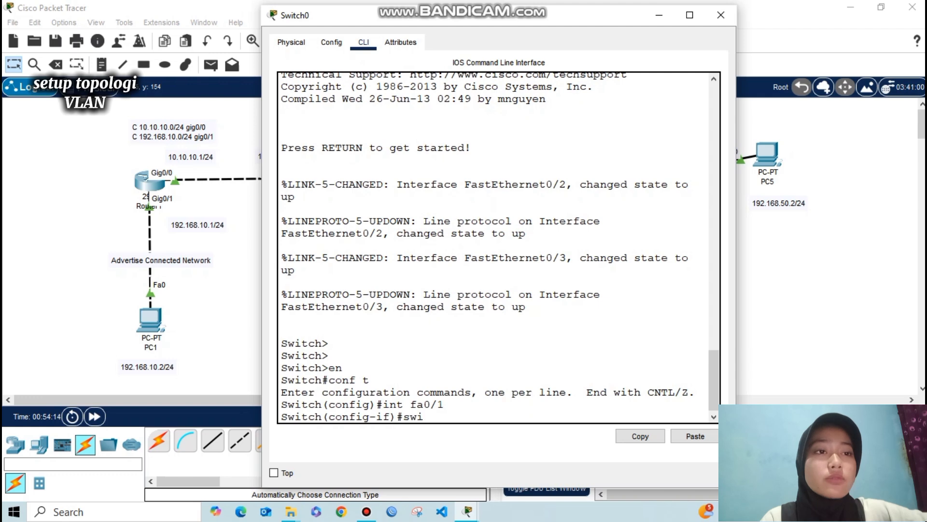
pyautogui.write('tchport mode trumk')
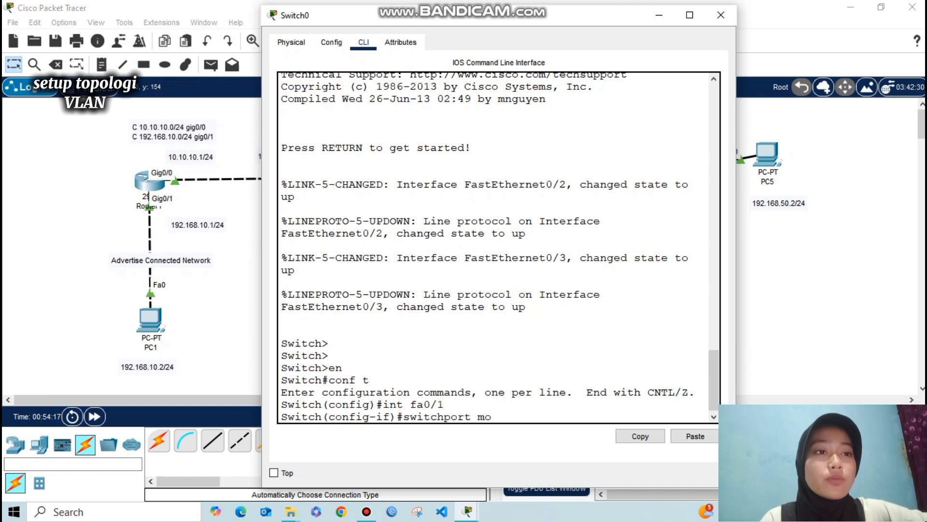
pyautogui.press('BackSpace')
pyautogui.press('BackSpace')
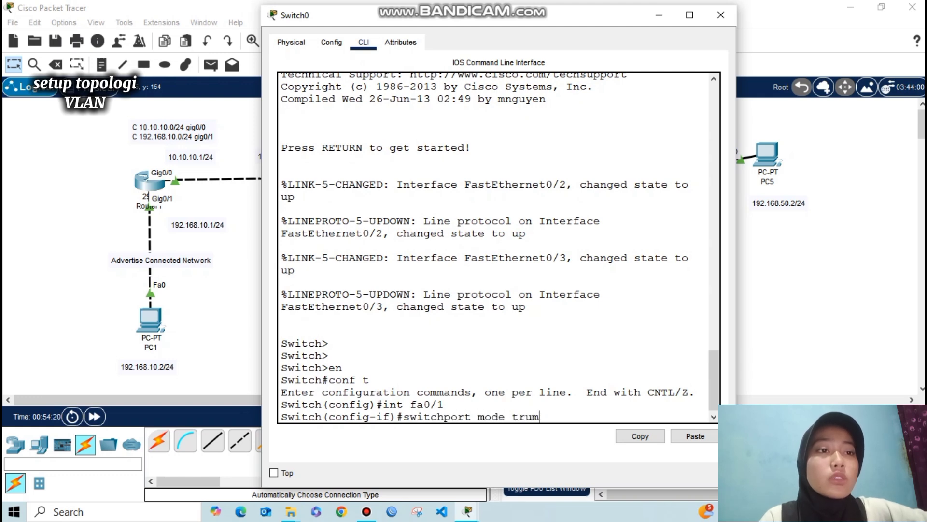
pyautogui.write('nk')
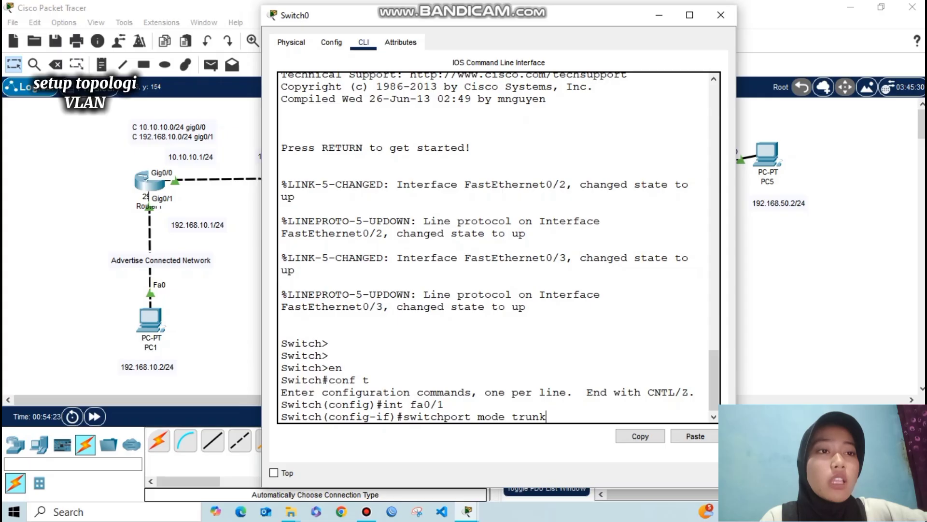
pyautogui.press('Return')
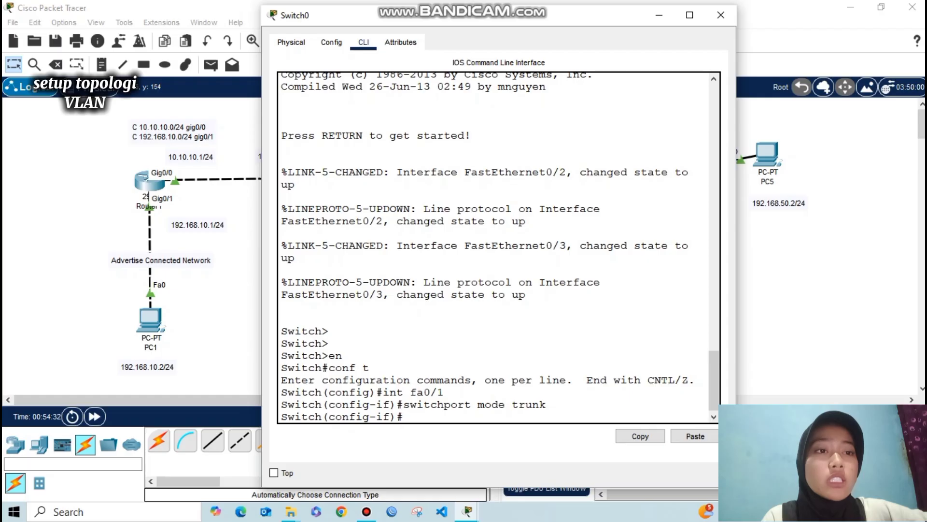
pyautogui.press('Return')
pyautogui.write('ex')
pyautogui.press('Return')
pyautogui.press('Return')
pyautogui.press('Return')
# Create VLAN 40 and VLAN 50 on Switch0, exiting to global configuration mode after each
pyautogui.write('vlan')
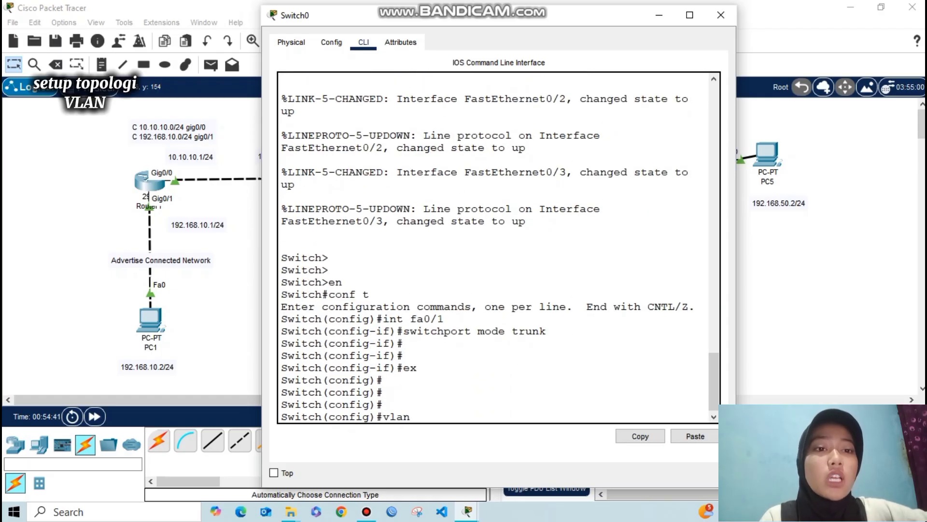
pyautogui.write(' 40')
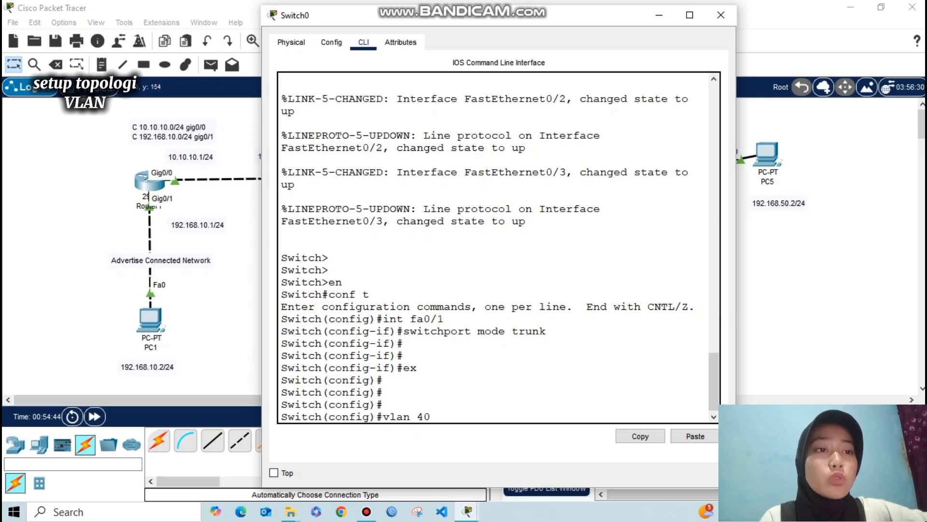
pyautogui.press('Return')
pyautogui.write('ex')
pyautogui.press('Return')
pyautogui.write('vlan 50')
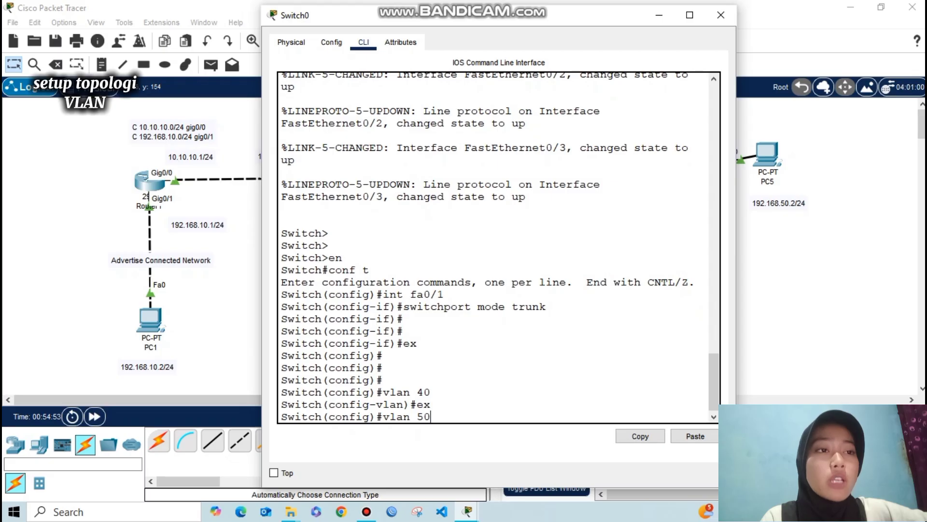
pyautogui.press('Return')
pyautogui.write('ex')
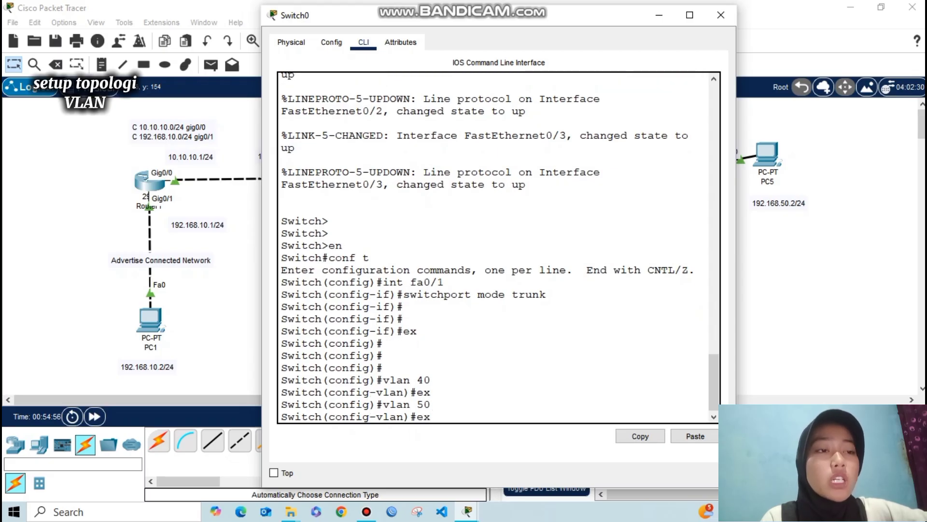
pyautogui.press('Return')
pyautogui.press('Return')
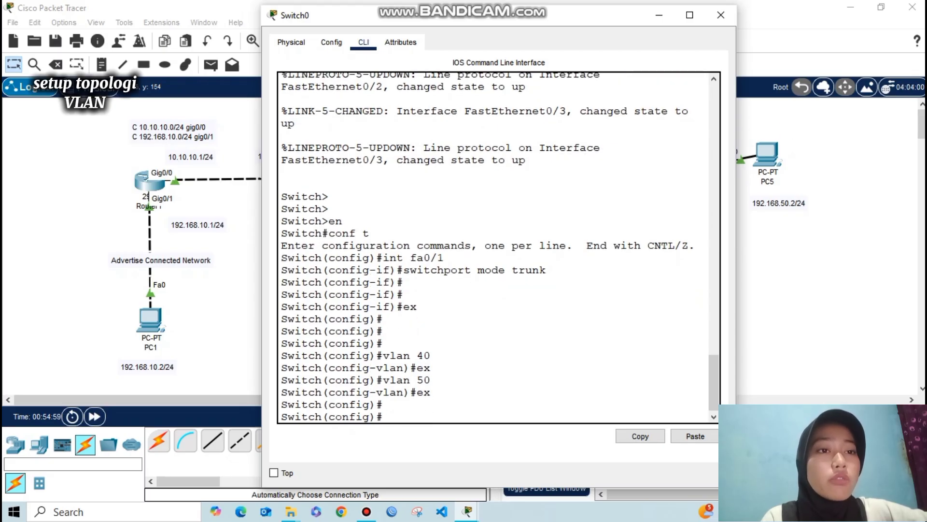
# Set Switch0's interface fa0/2 to switchport access mode
pyautogui.write('int')
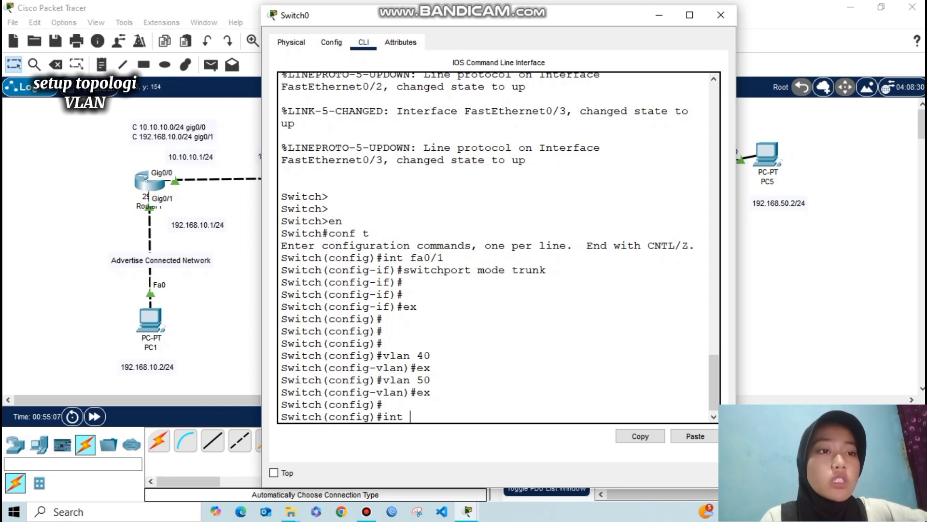
pyautogui.write(' fa0/2')
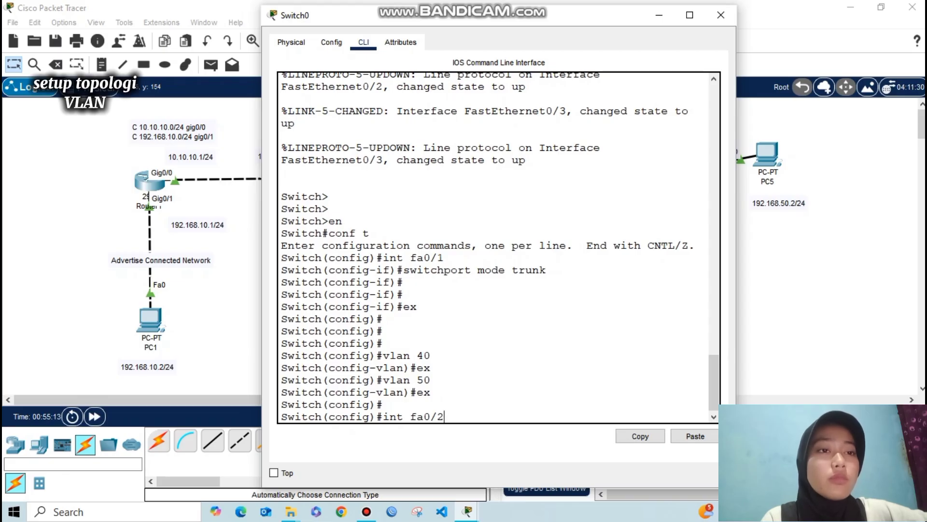
pyautogui.press('Return')
pyautogui.write('switchport mode access')
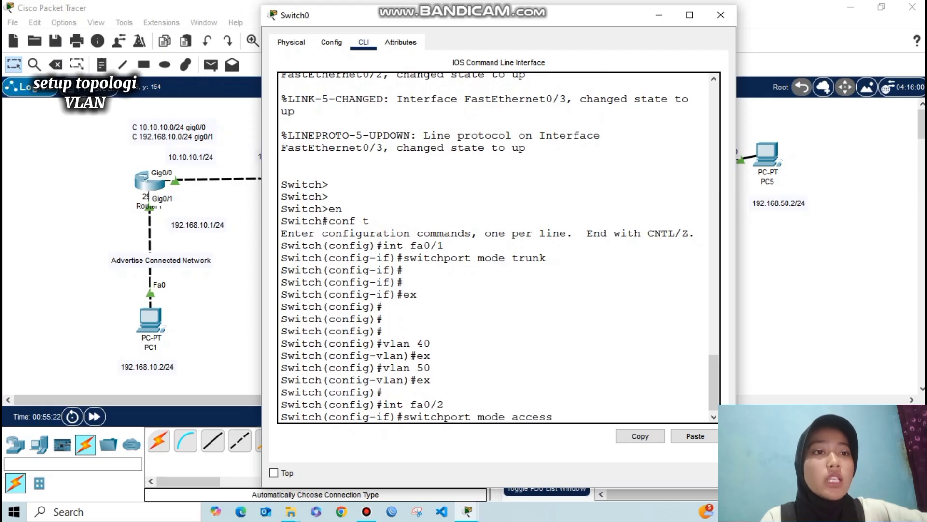
pyautogui.press('Return')
# Assign interface fa0/2 to access VLAN 40 and exit to global configuration mode
pyautogui.press('Up')
pyautogui.press('BackSpace')
pyautogui.press('BackSpace')
pyautogui.press('BackSpace')
pyautogui.press('BackSpace')
pyautogui.press('BackSpace')
pyautogui.press('BackSpace')
pyautogui.press('BackSpace')
pyautogui.press('BackSpace')
pyautogui.press('BackSpace')
pyautogui.press('BackSpace')
pyautogui.press('BackSpace')
pyautogui.press('BackSpace')
pyautogui.write('access vlan 40')
pyautogui.press('Return')
pyautogui.write('ex')
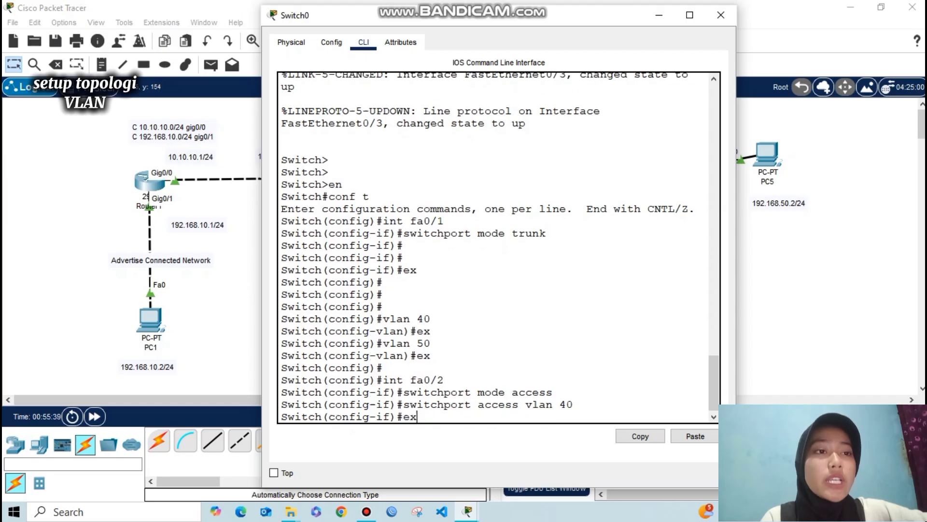
pyautogui.press('Return')
# Set Switch0's interface fa0/3 to switchport access mode
pyautogui.write('switchport mode access')
pyautogui.press('Up')
pyautogui.press('Up')
pyautogui.press('Up')
pyautogui.press('Up')
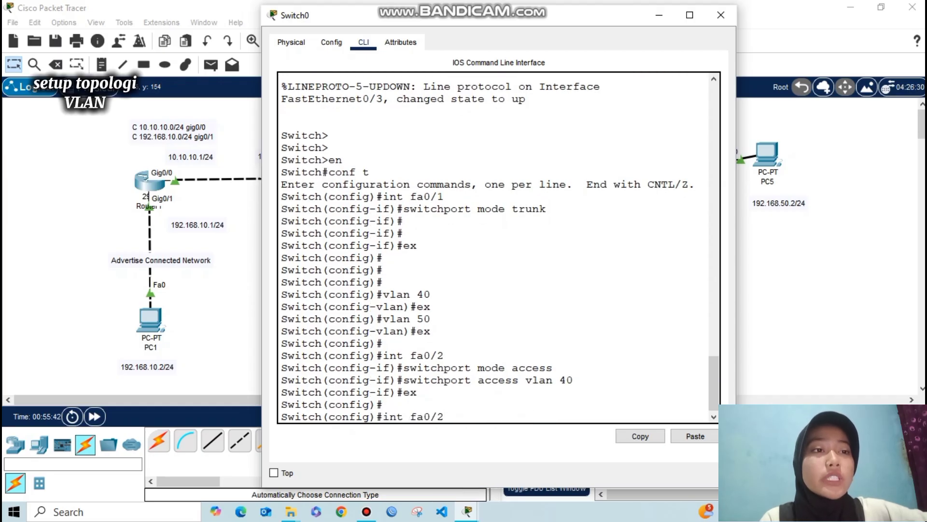
pyautogui.press('BackSpace')
pyautogui.write('3')
pyautogui.press('Return')
pyautogui.press('Up')
pyautogui.press('Up')
pyautogui.press('Up')
pyautogui.press('Up')
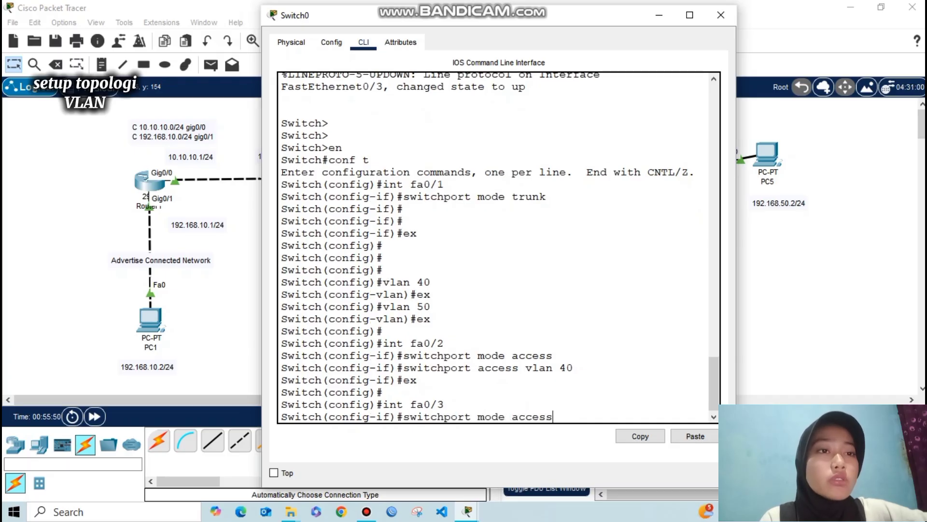
pyautogui.press('Return')
# Assign Switch0's interface fa0/3 to access VLAN 50, exit to global configuration mode and close the switch window
pyautogui.press('Up')
pyautogui.press('Up')
pyautogui.press('Up')
pyautogui.press('Up')
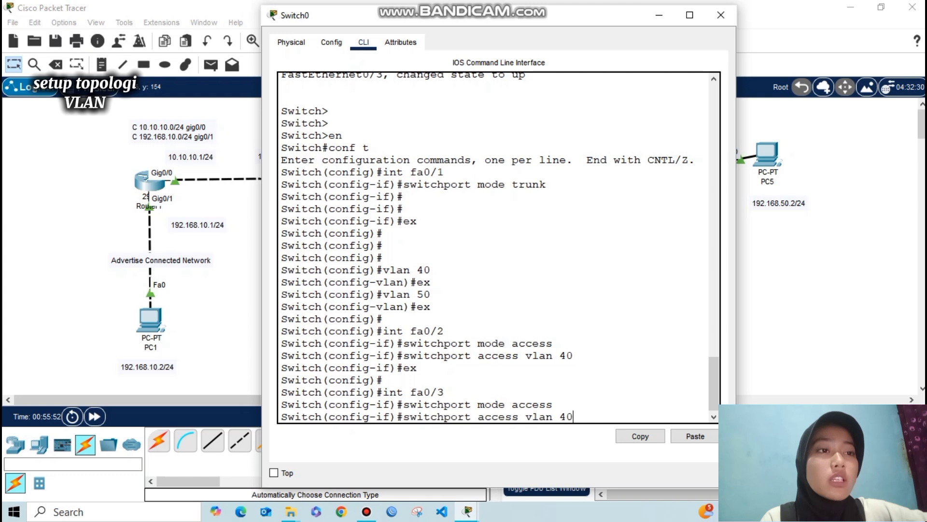
pyautogui.press('BackSpace')
pyautogui.press('BackSpace')
pyautogui.write('50')
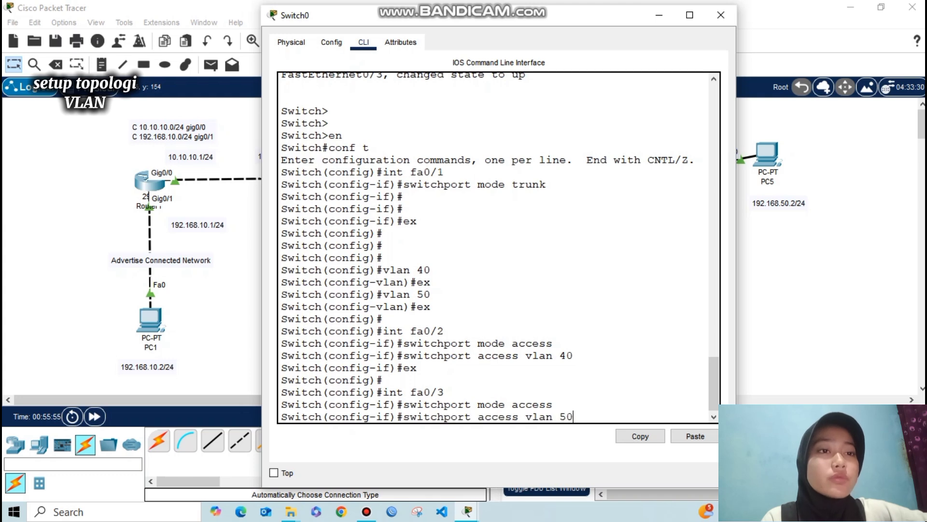
pyautogui.press('Return')
pyautogui.write('ex')
pyautogui.press('Return')
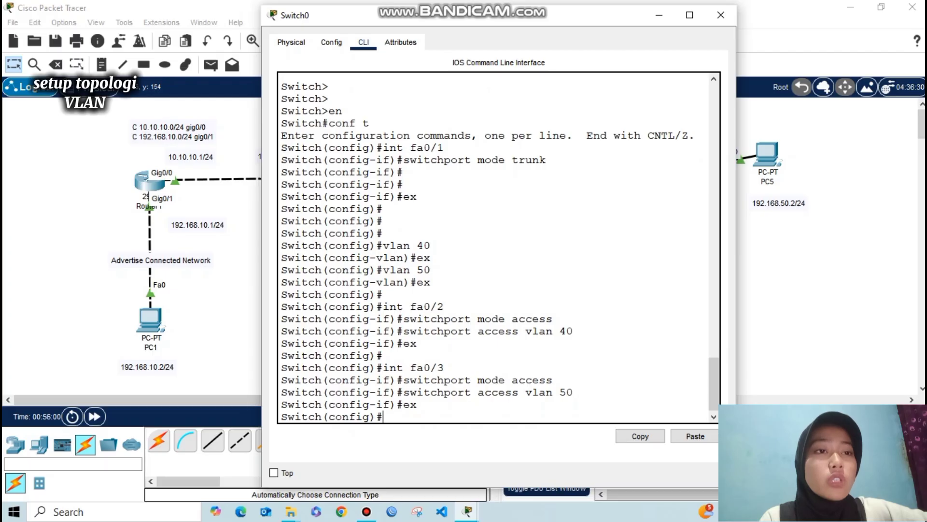
pyautogui.press('Return')
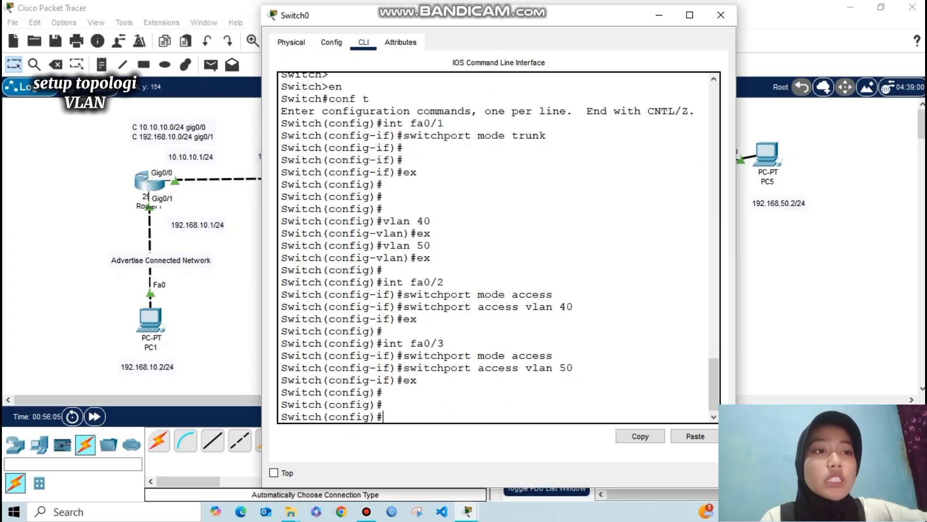
pyautogui.hotkey('alt', 'F4')
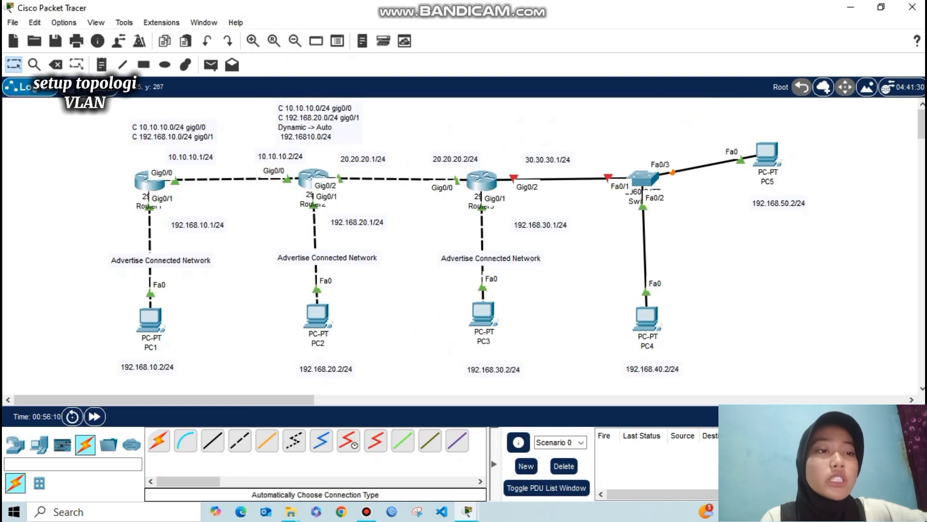
# Enable Router3's interface gig0/2 with no shutdown
pyautogui.click(482, 180)
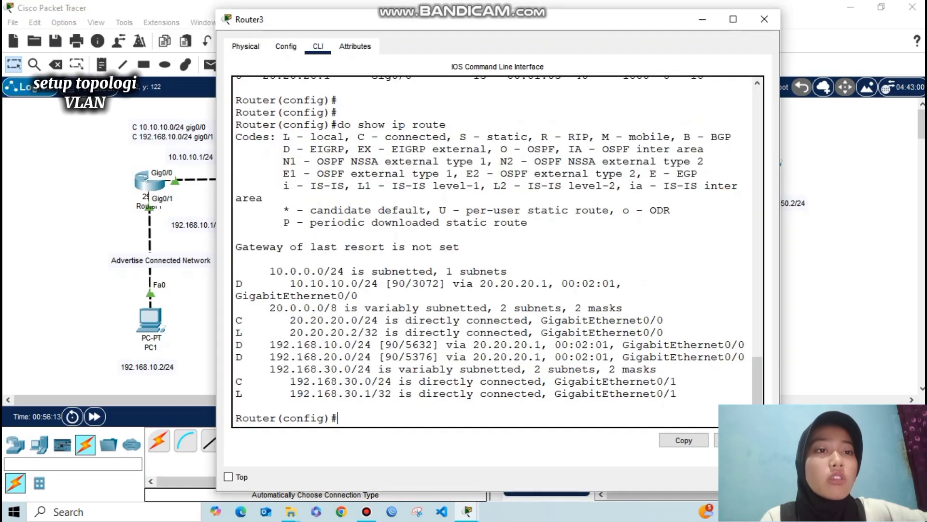
pyautogui.press('Return')
pyautogui.press('Return')
pyautogui.press('Return')
pyautogui.press('Return')
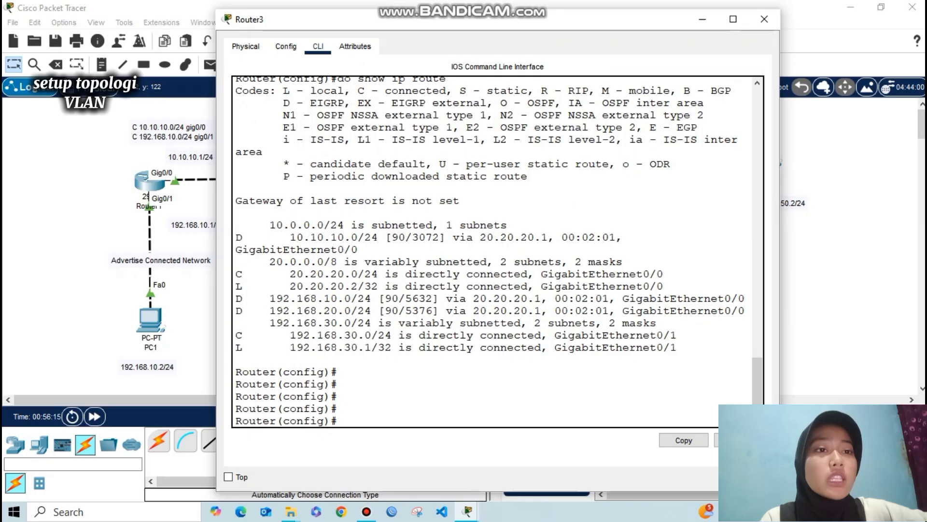
pyautogui.write('int gig0/2')
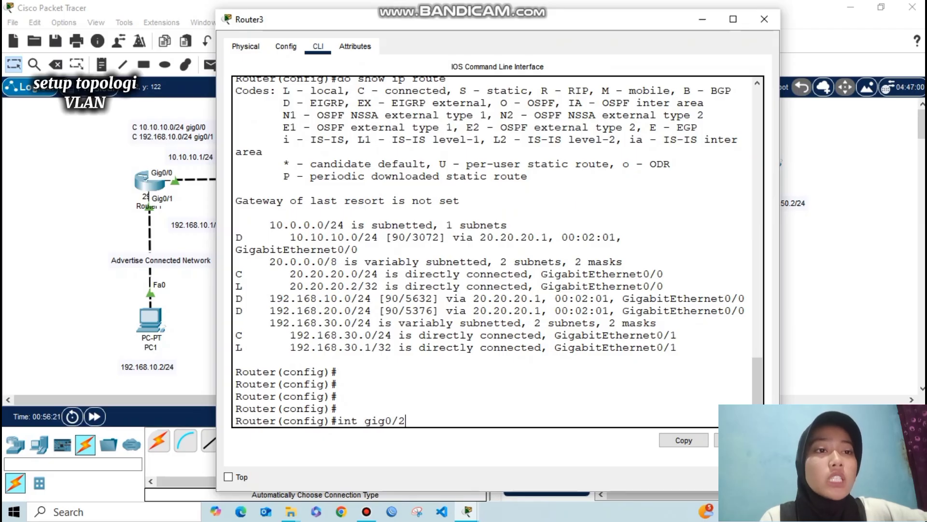
pyautogui.press('Return')
pyautogui.write('no shut')
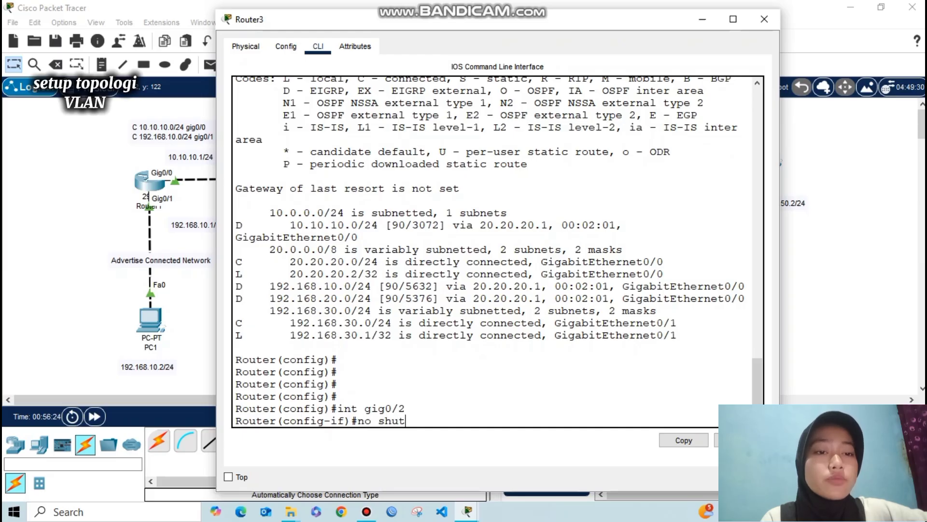
pyautogui.write('down')
pyautogui.press('Return')
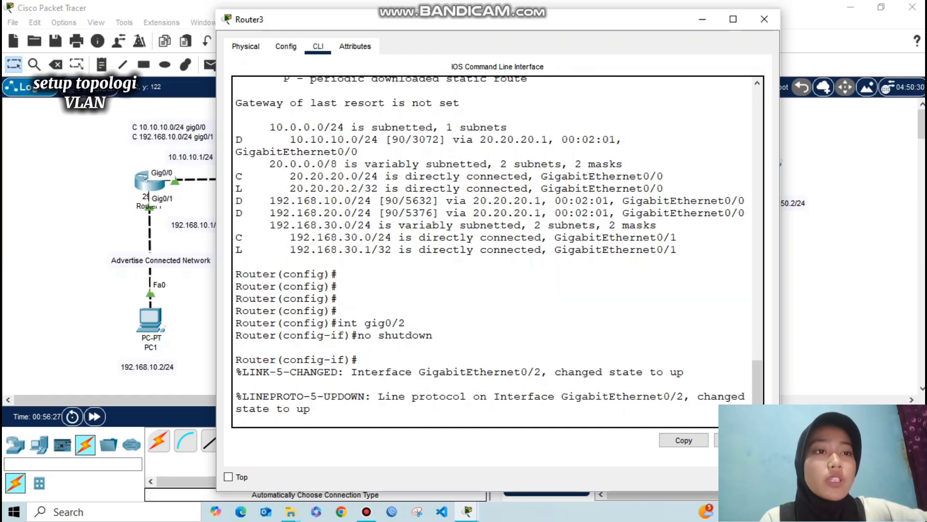
pyautogui.press('Return')
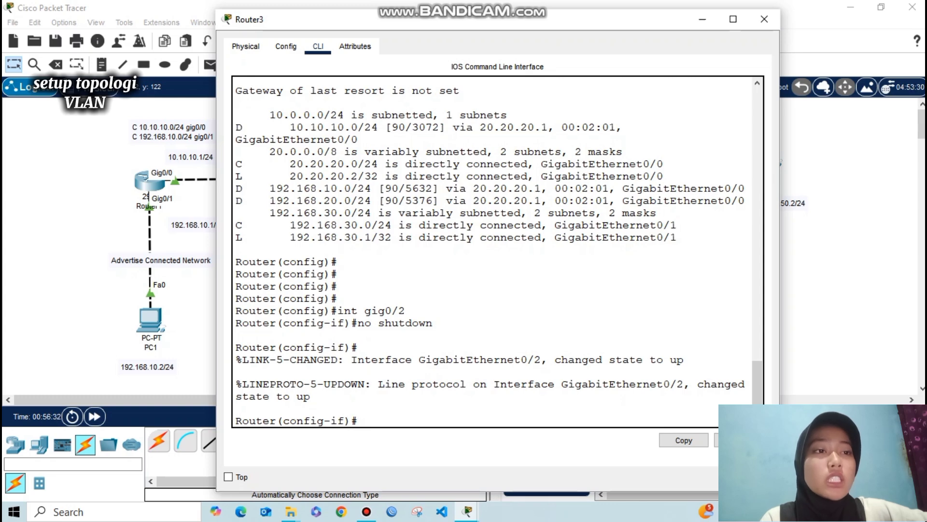
# Assign IP address 30.30.30.1 with mask 255.255.255.0 to Router3's gig0/2 and exit to global configuration mode
pyautogui.moveTo(503, 17); pyautogui.dragTo(497, 40)
pyautogui.write('ip')
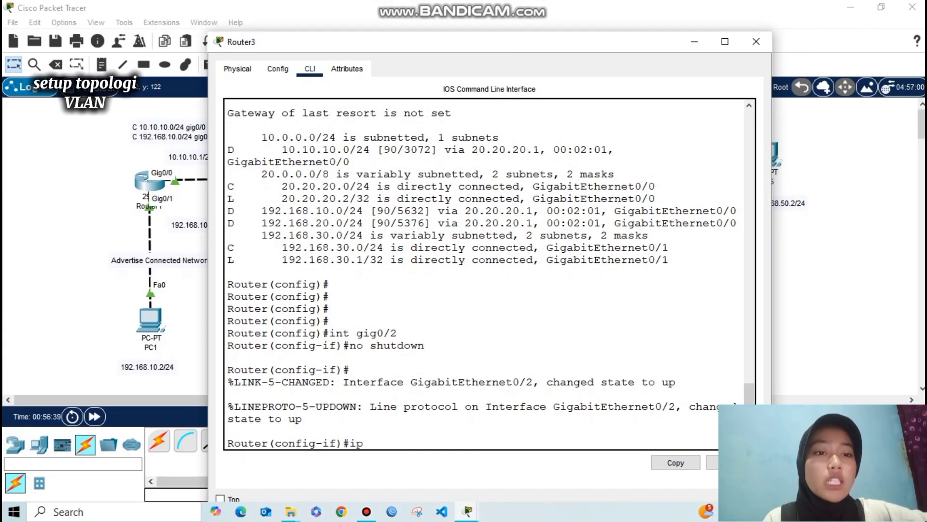
pyautogui.write(' address ')
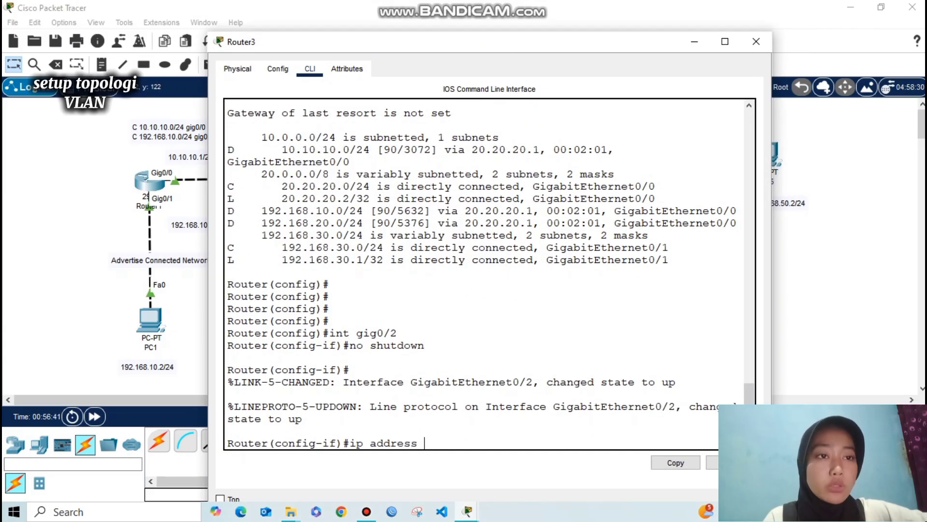
pyautogui.write('30.30.30.')
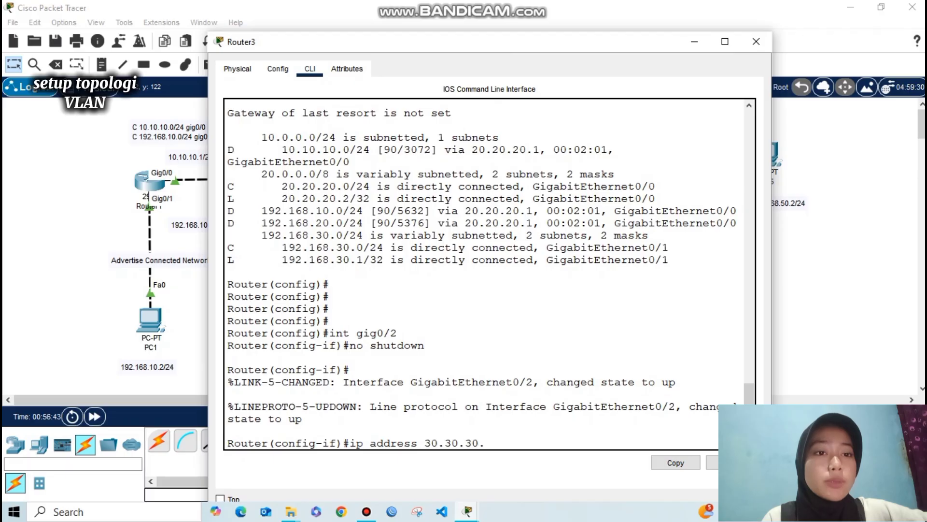
pyautogui.write('1 255.2')
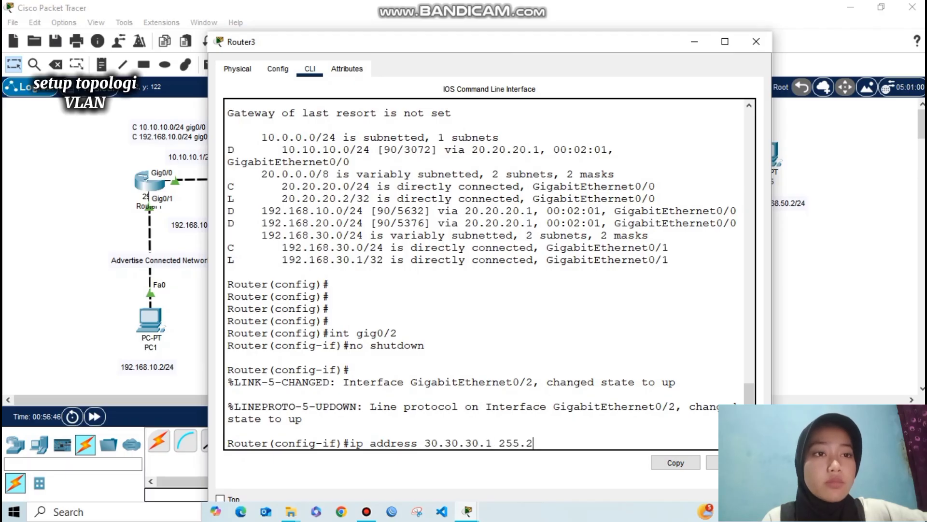
pyautogui.write('55.255.0')
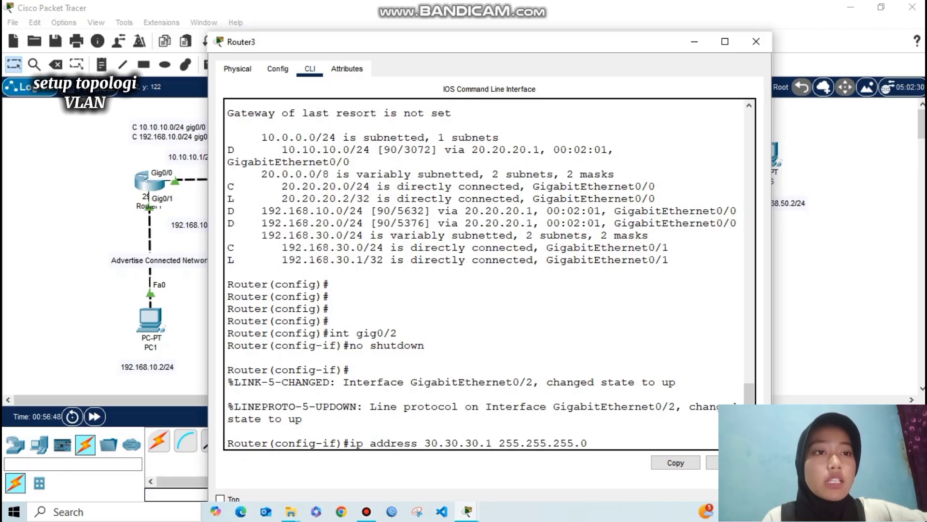
pyautogui.press('Return')
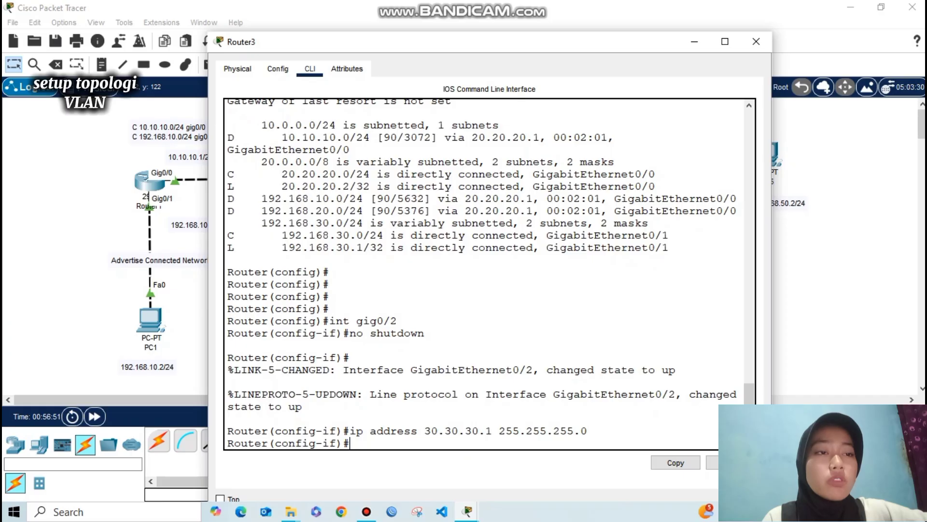
pyautogui.write('ex')
pyautogui.press('Return')
pyautogui.press('Return')
# Create subinterface gig0/2.40 on Router3 with dot1q encapsulation for VLAN 40
pyautogui.write('int gig0/2')
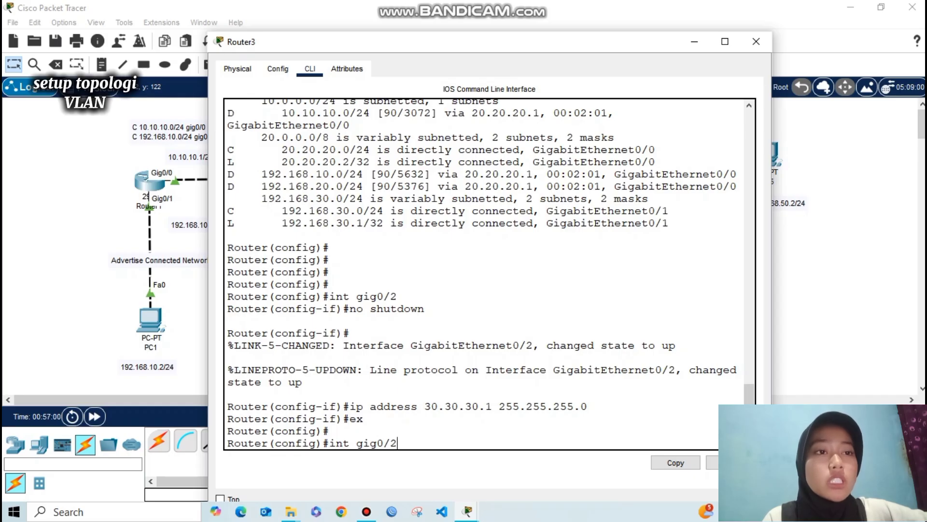
pyautogui.write('.40')
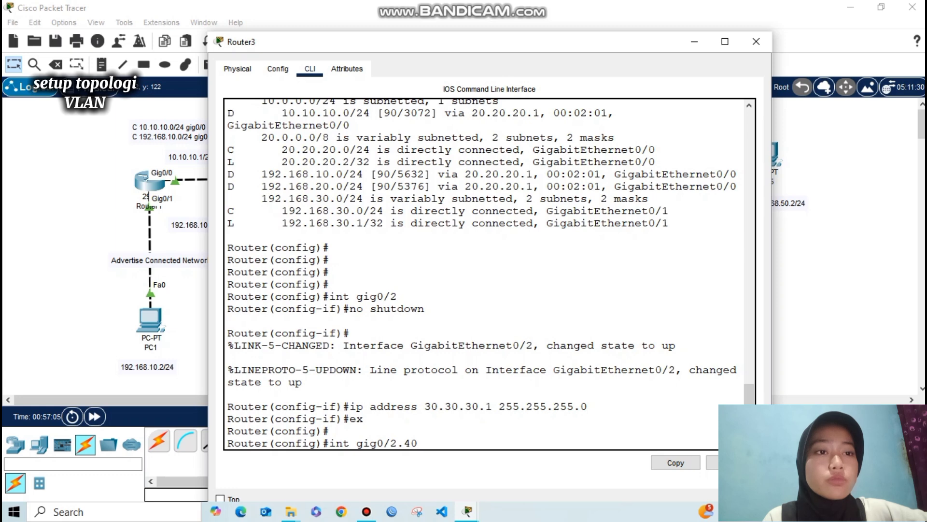
pyautogui.press('Return')
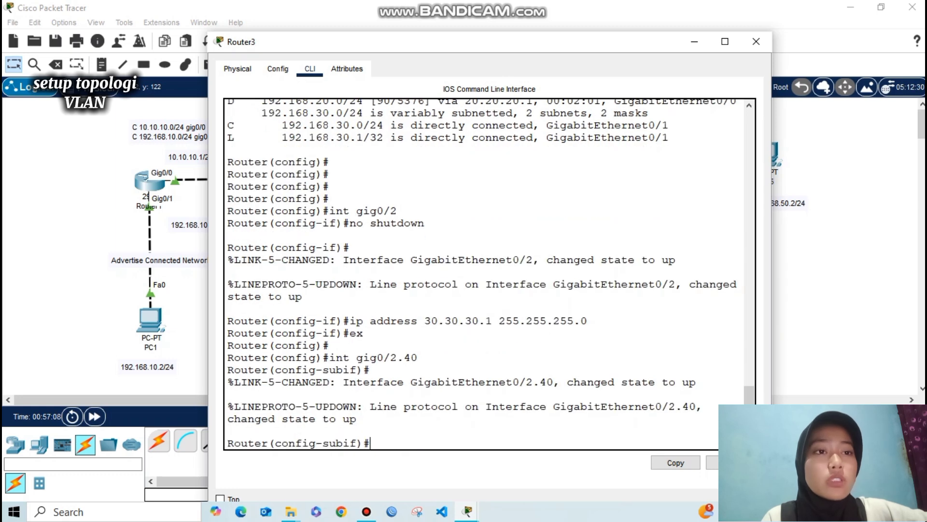
pyautogui.write('encapsulation dot1q')
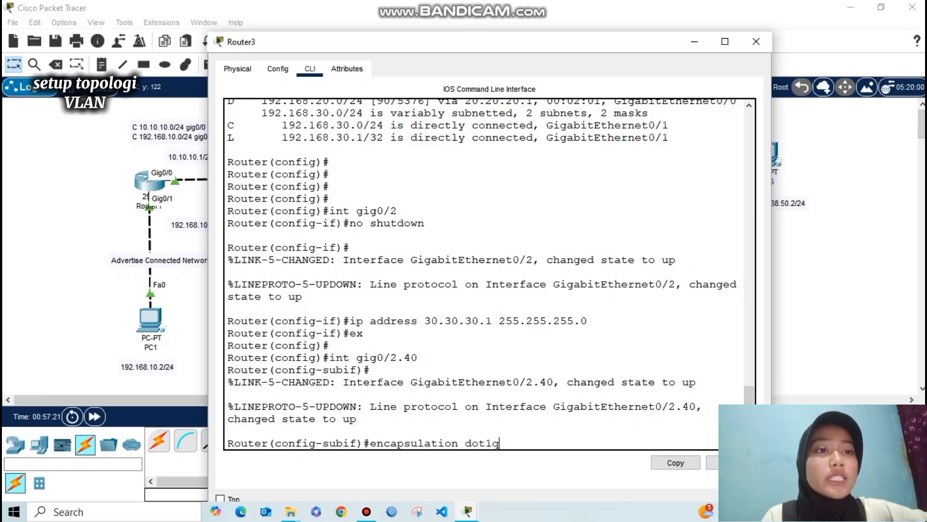
pyautogui.write(' 40')
pyautogui.press('Return')
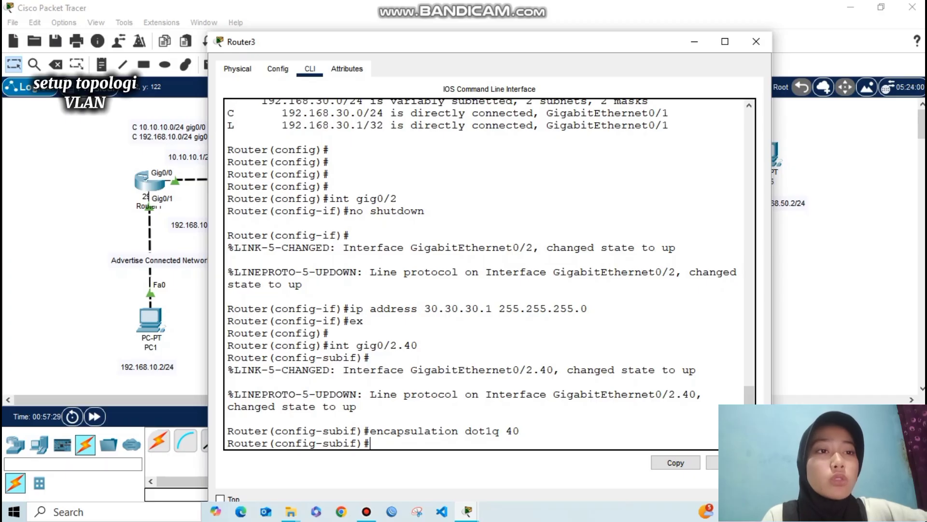
# Give subinterface gig0/2.40 the IP address 192.168.40.1 with mask 255.255.255.0 and exit to global configuration mode
pyautogui.write('ip ad')
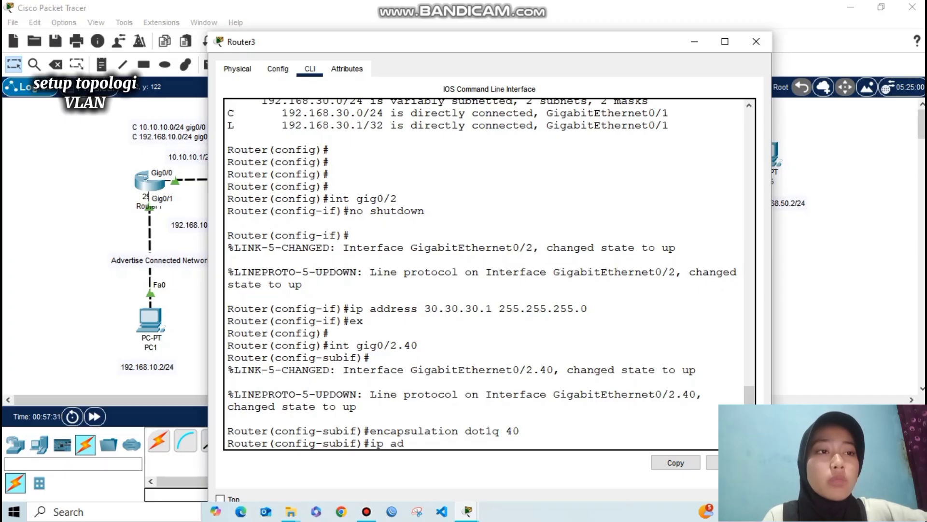
pyautogui.write('dress 192.168.40')
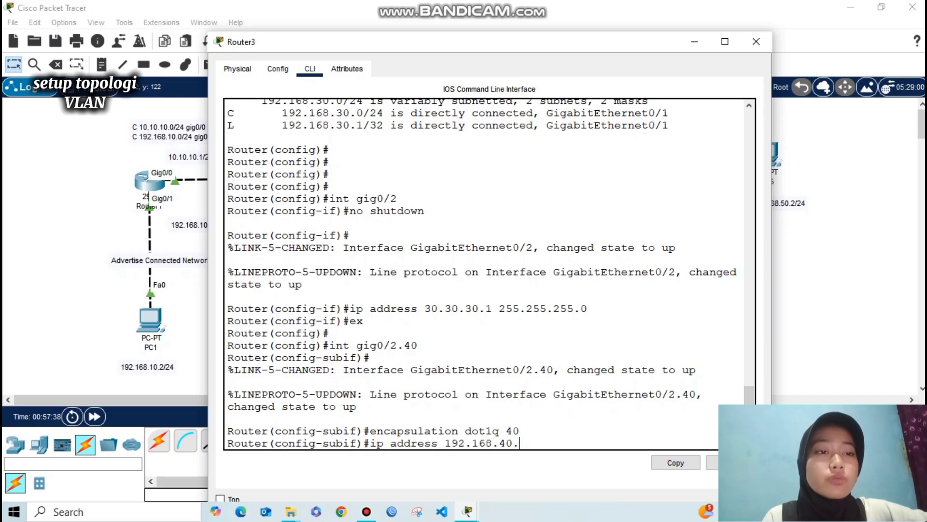
pyautogui.write('.1')
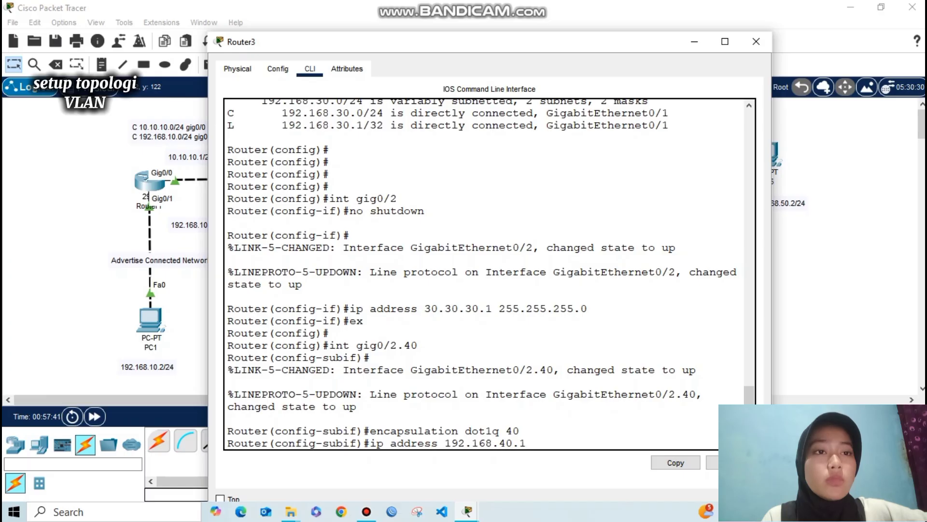
pyautogui.write(' 255.255.255.0')
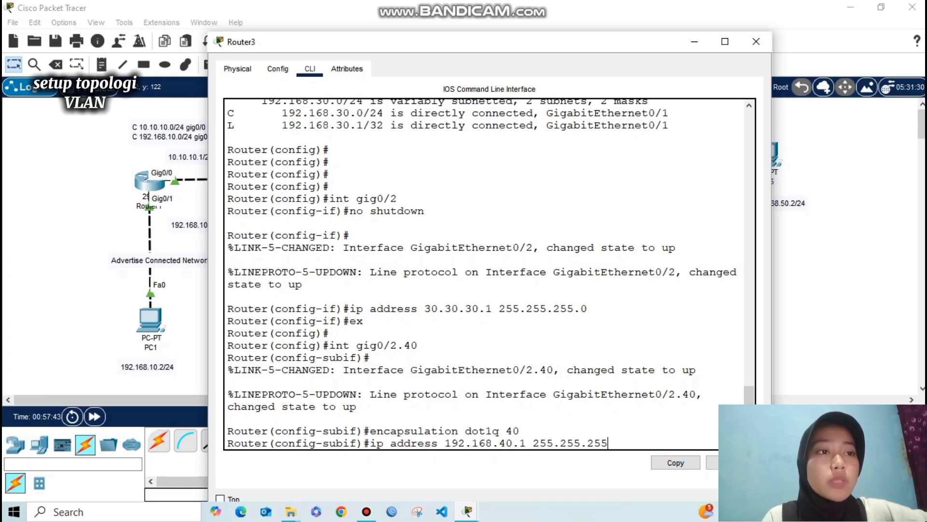
pyautogui.press('Return')
pyautogui.write('ex')
pyautogui.press('Return')
pyautogui.press('Return')
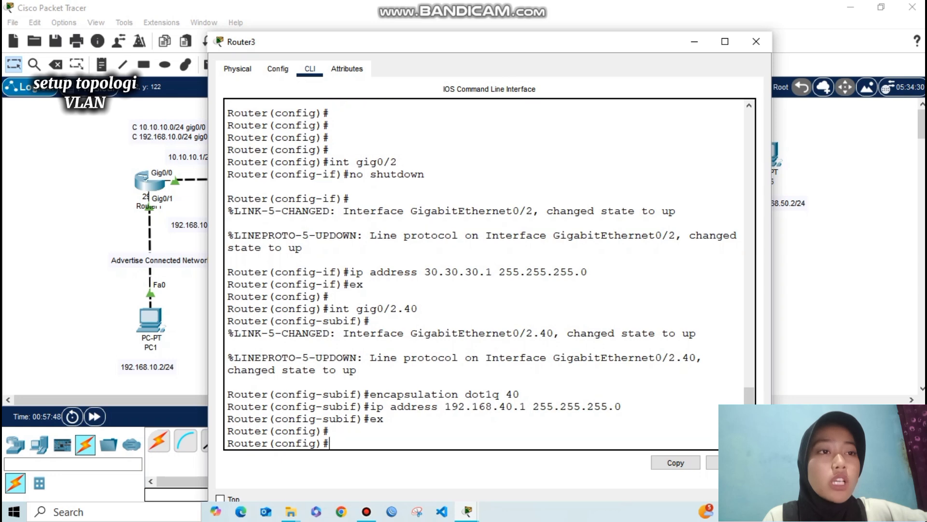
pyautogui.press('Return')
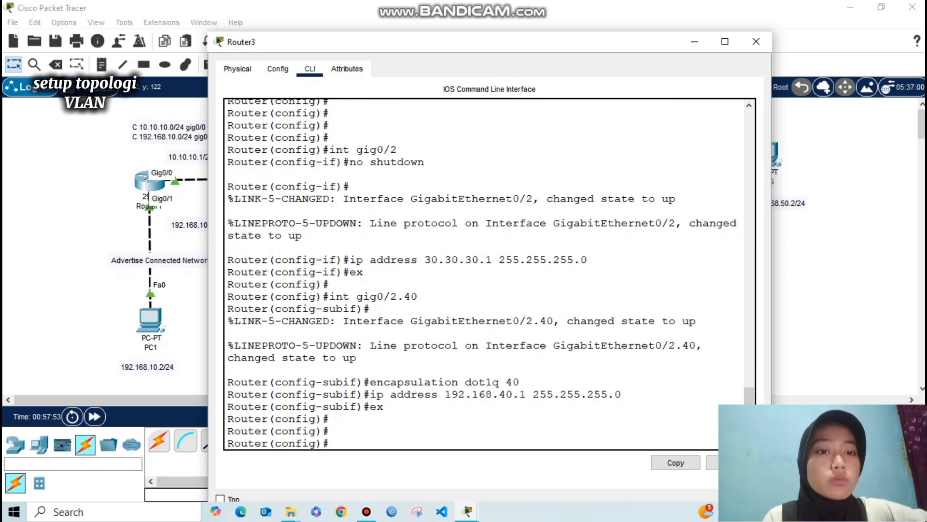
# Create subinterface gig0/2.50 on Router3
pyautogui.press('BackSpace')
pyautogui.press('Up')
pyautogui.press('Up')
pyautogui.press('Up')
pyautogui.press('Up')
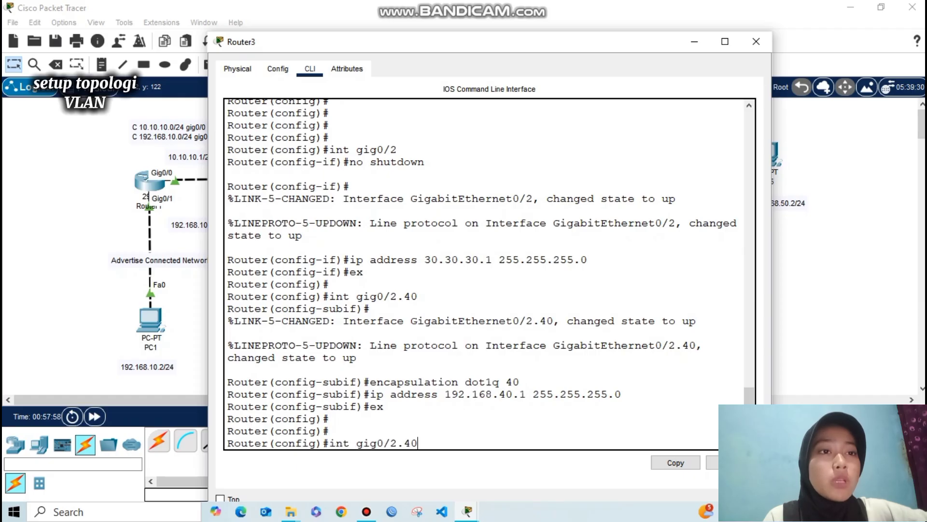
pyautogui.press('BackSpace')
pyautogui.press('BackSpace')
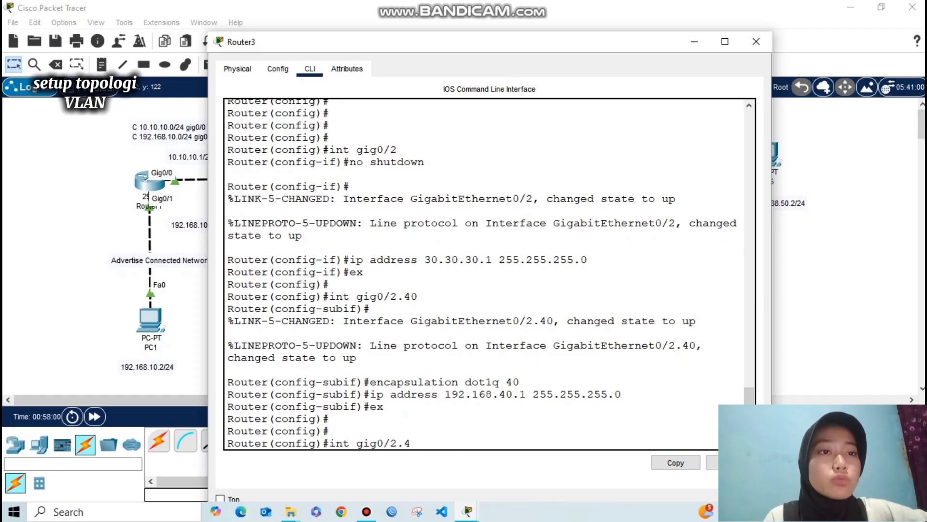
pyautogui.write('50')
pyautogui.press('Return')
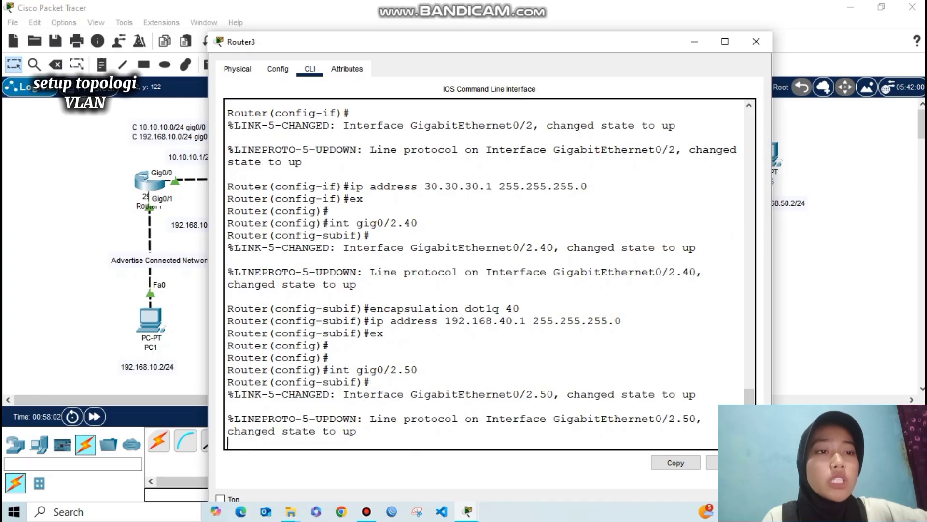
# Set dot1q encapsulation for VLAN 50 on subinterface gig0/2.50
pyautogui.press('Up')
pyautogui.press('Up')
pyautogui.press('Up')
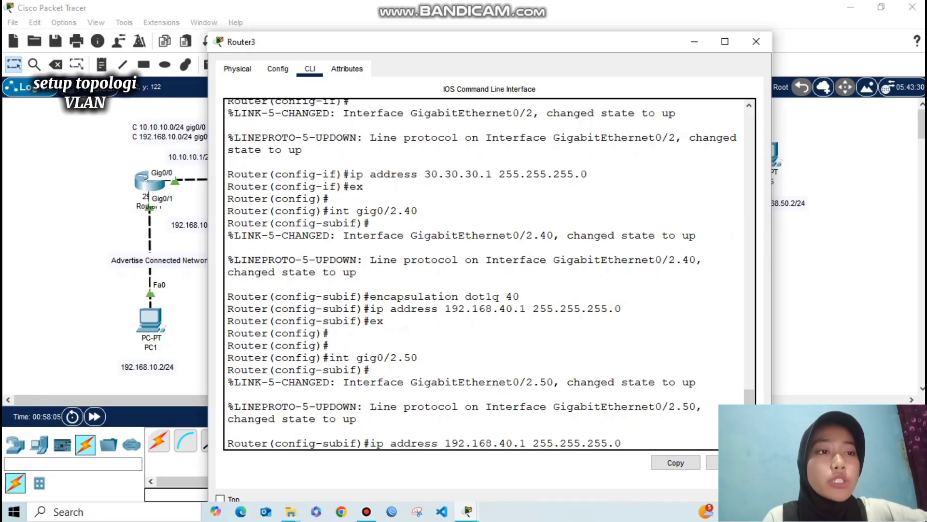
pyautogui.press('Up')
pyautogui.press('BackSpace')
pyautogui.press('BackSpace')
pyautogui.write('50')
pyautogui.press('Return')
# Give subinterface gig0/2.50 the IP address 192.168.50.1 with mask 255.255.255.0, exit to global configuration mode and close the router window
pyautogui.press('Up')
pyautogui.press('Up')
pyautogui.press('Up')
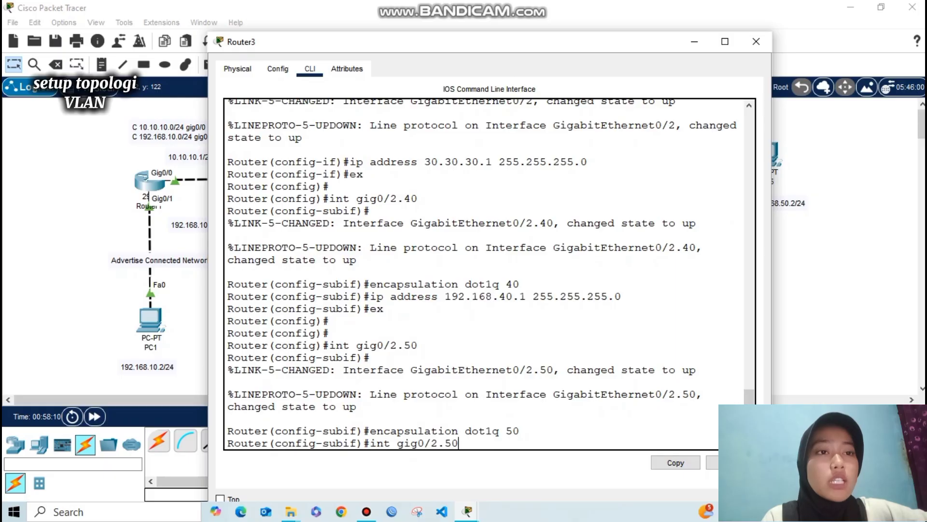
pyautogui.press('Up')
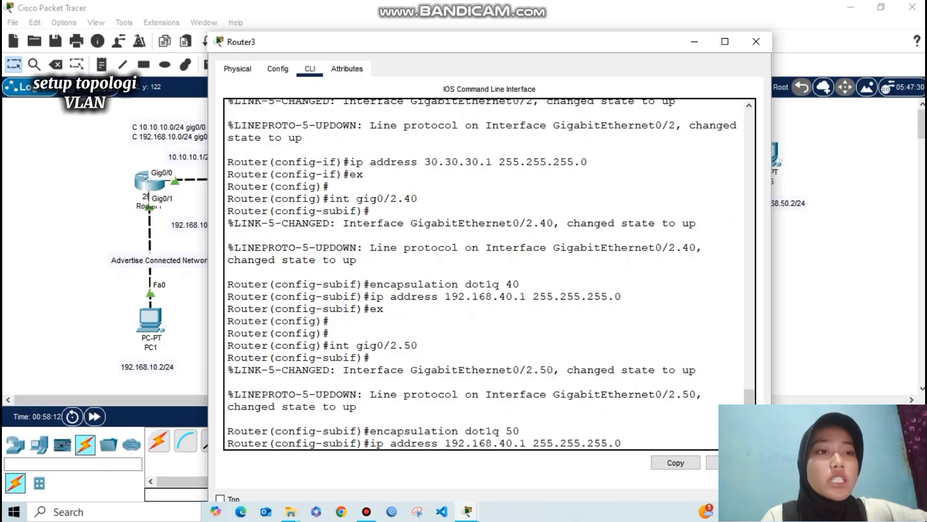
pyautogui.press('Left')
pyautogui.press('Left')
pyautogui.press('Left')
pyautogui.press('Left')
pyautogui.press('Left')
pyautogui.press('Left')
pyautogui.press('Left')
pyautogui.press('Left')
pyautogui.press('Left')
pyautogui.press('Left')
pyautogui.press('Left')
pyautogui.press('Left')
pyautogui.press('Left')
pyautogui.press('BackSpace')
pyautogui.press('BackSpace')
pyautogui.write('50')
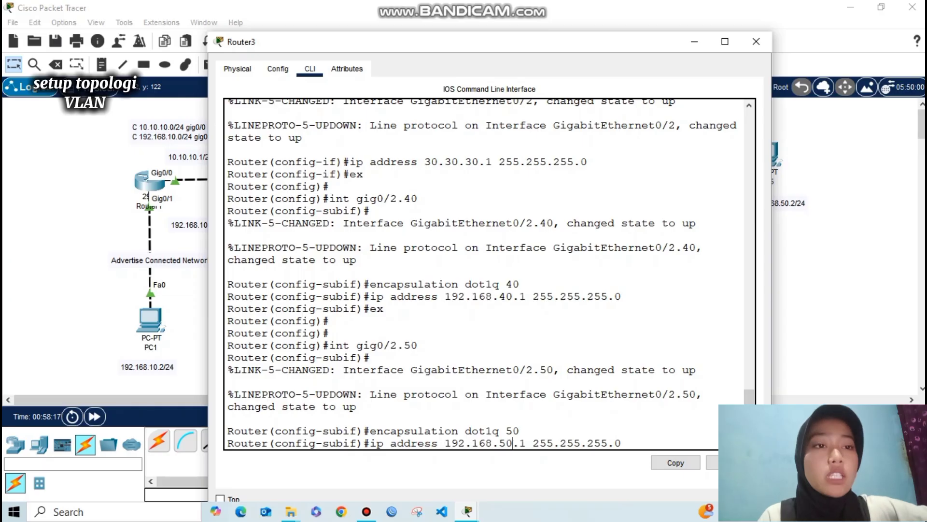
pyautogui.press('Return')
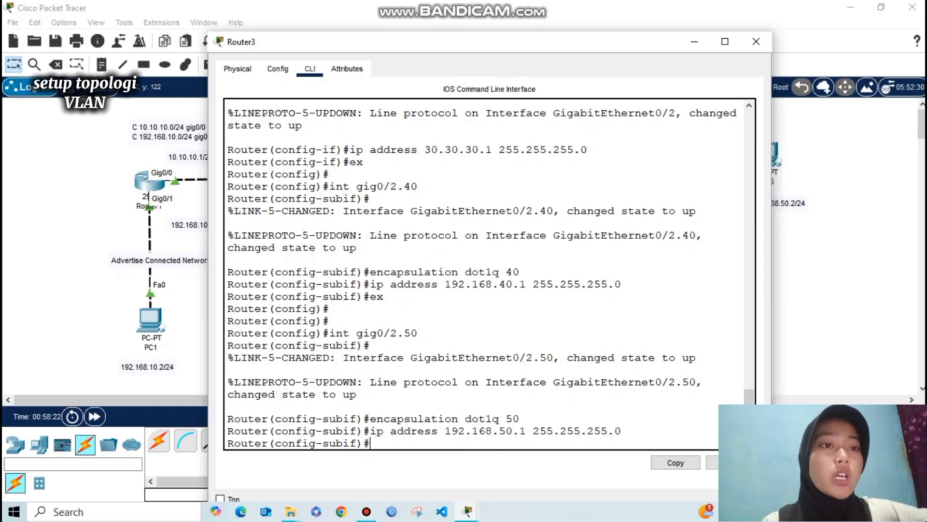
pyautogui.write('ex')
pyautogui.press('Return')
pyautogui.press('Return')
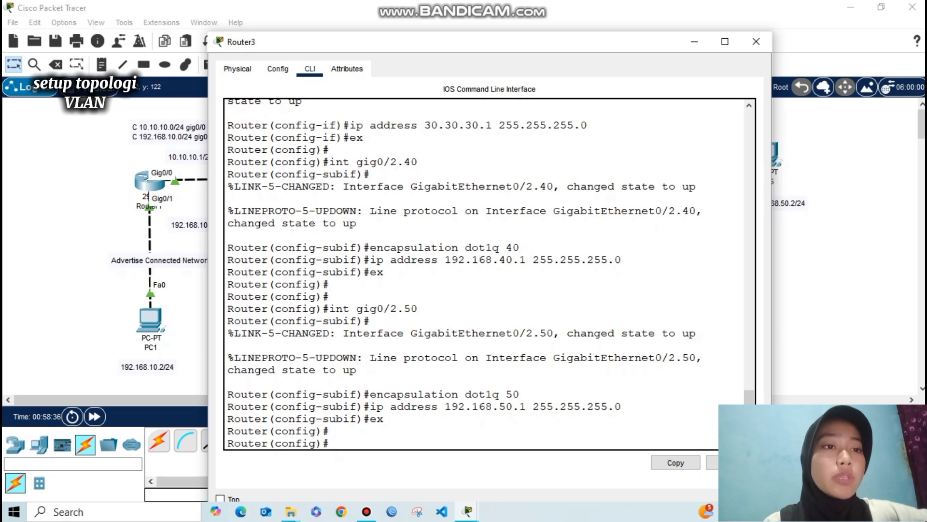
pyautogui.hotkey('alt', 'F4')
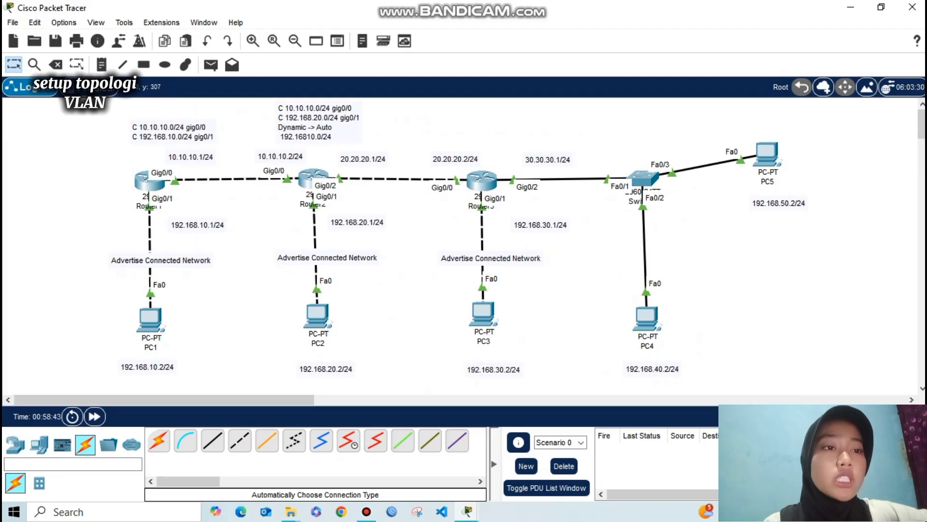
# Set PC4's static IPv4 address to 192.168.40.2 with subnet mask 255.255.255.0
pyautogui.click(647, 316)
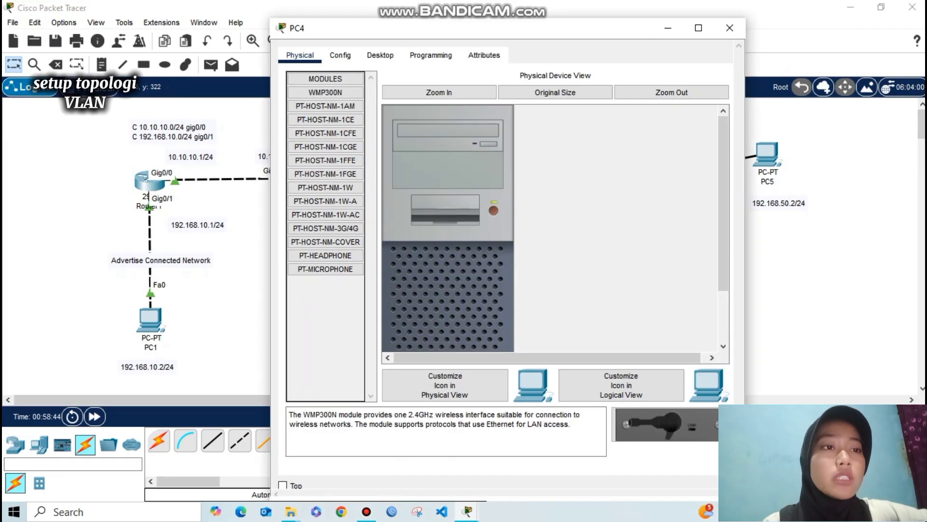
pyautogui.click(380, 55)
pyautogui.click(320, 104)
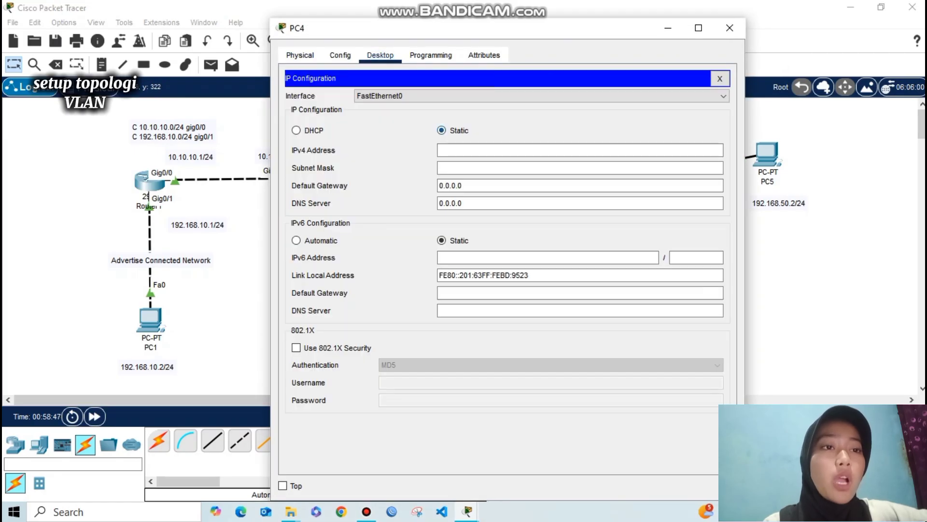
pyautogui.write('.1')
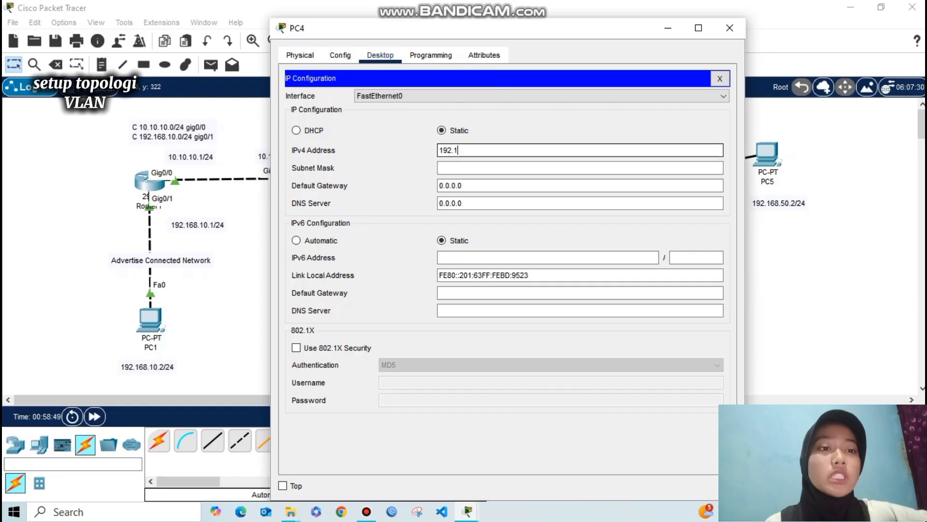
pyautogui.write('68.40.2')
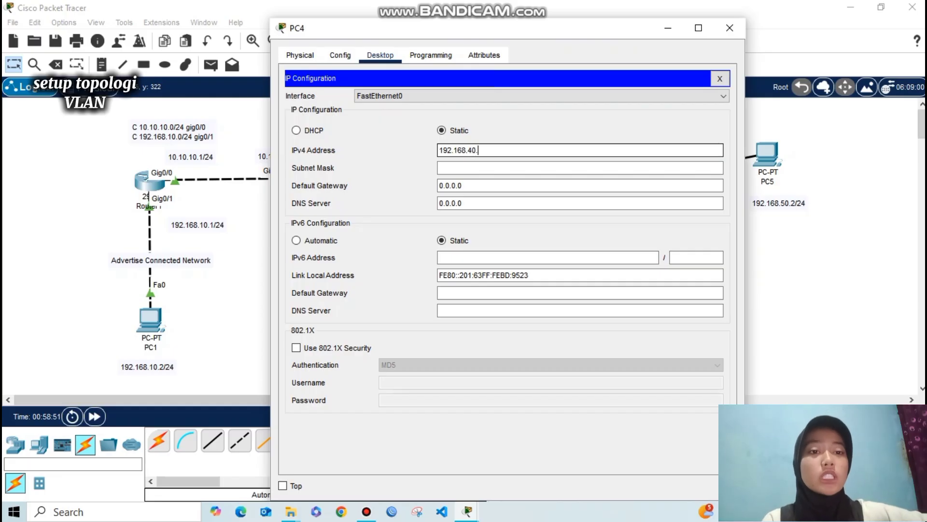
pyautogui.press('Tab')
# Set PC4's default gateway to 192.168.40.1 and close its configuration window
pyautogui.press('Tab')
pyautogui.press('BackSpace')
pyautogui.press('BackSpace')
pyautogui.press('BackSpace')
pyautogui.press('BackSpace')
pyautogui.press('BackSpace')
pyautogui.press('BackSpace')
pyautogui.press('BackSpace')
pyautogui.write('192.')
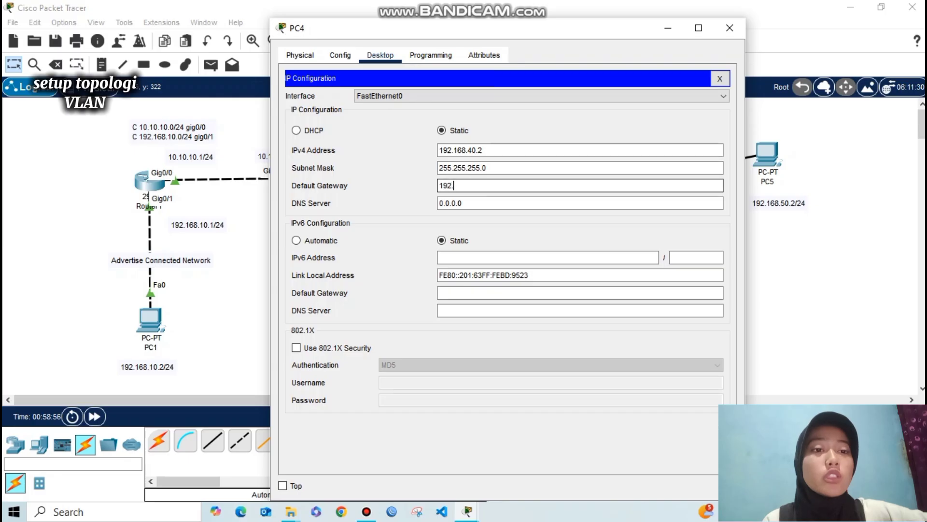
pyautogui.write('168.40.1')
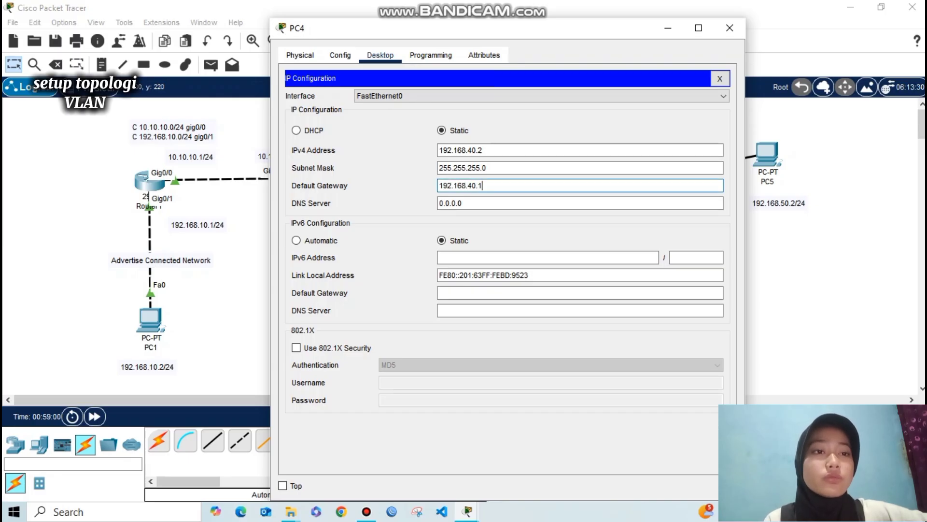
pyautogui.hotkey('alt', 'F4')
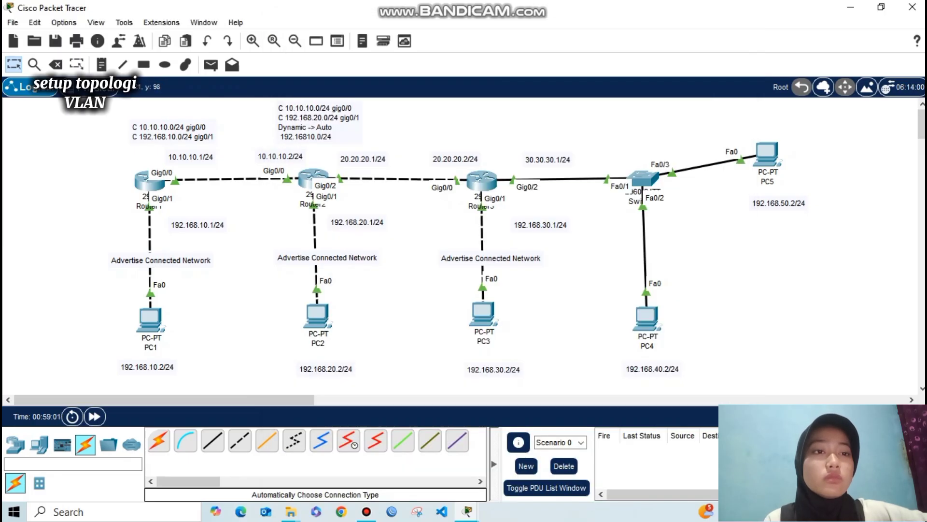
# Set PC5's static IPv4 address to 192.168.50.2 with subnet mask 255.255.255.0
pyautogui.click(767, 155)
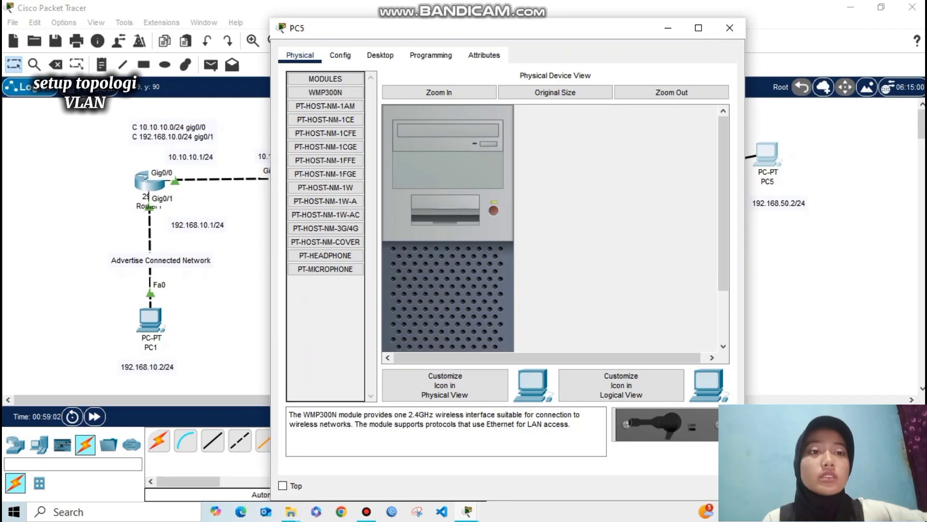
pyautogui.click(380, 55)
pyautogui.click(329, 108)
pyautogui.click(580, 150)
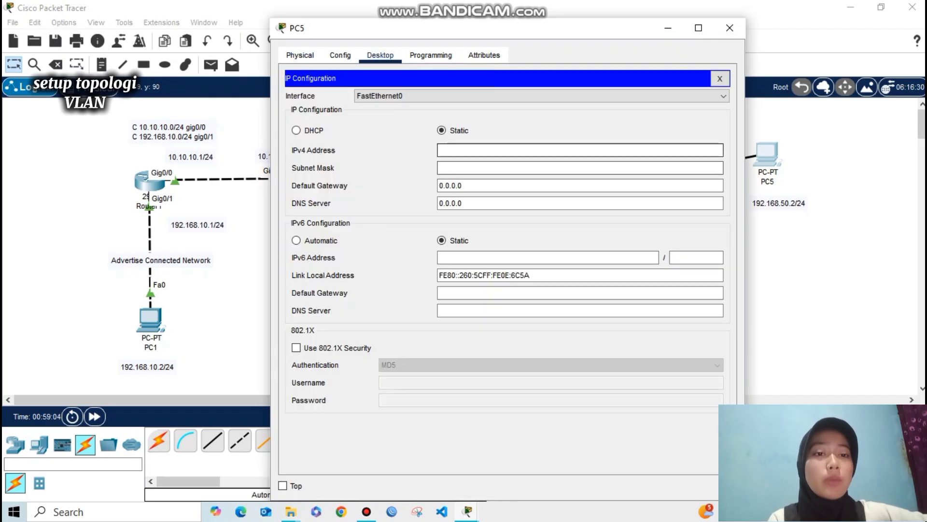
pyautogui.write('192.16')
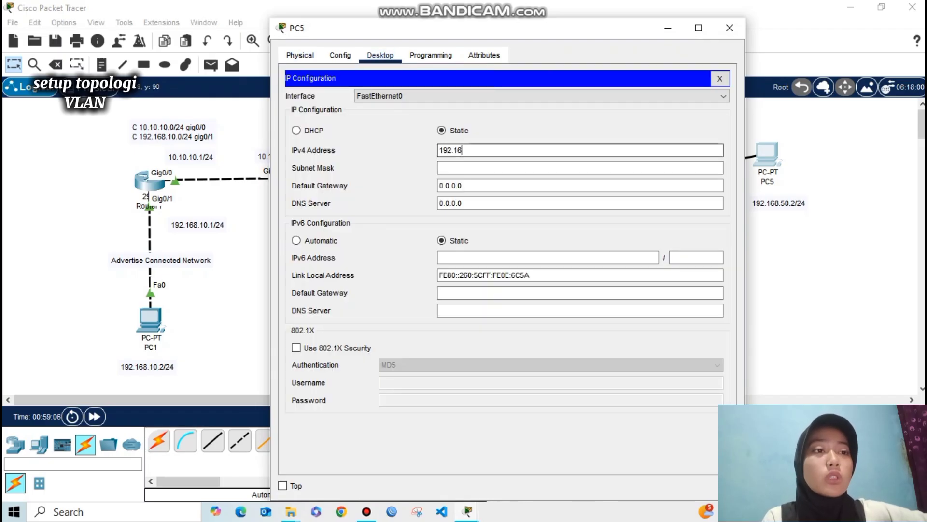
pyautogui.write('8.50.2')
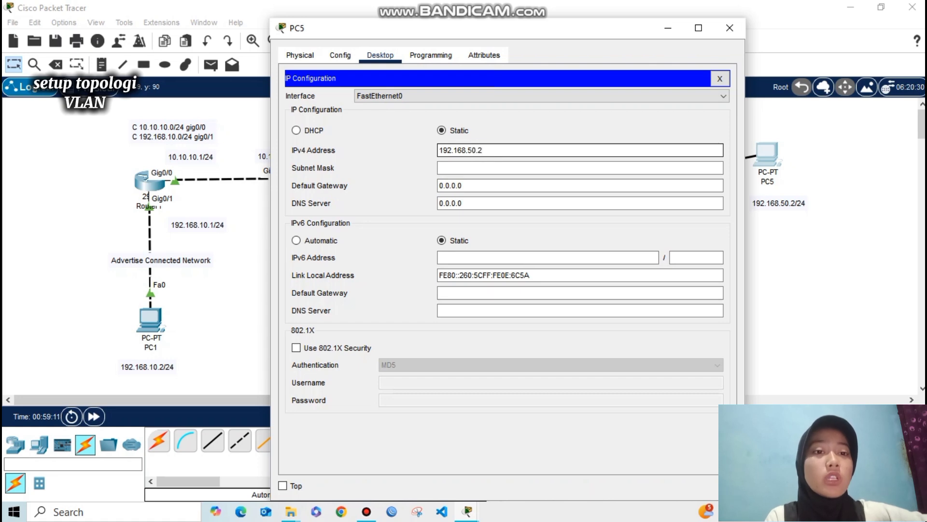
pyautogui.press('Tab')
# Set PC5's default gateway to 192.168.50.1 and close its configuration window
pyautogui.press('Tab')
pyautogui.press('BackSpace')
pyautogui.press('BackSpace')
pyautogui.press('BackSpace')
pyautogui.press('BackSpace')
pyautogui.press('BackSpace')
pyautogui.press('BackSpace')
pyautogui.press('BackSpace')
pyautogui.write('192.16')
pyautogui.write('8.4')
pyautogui.press('BackSpace')
pyautogui.write('50.1')
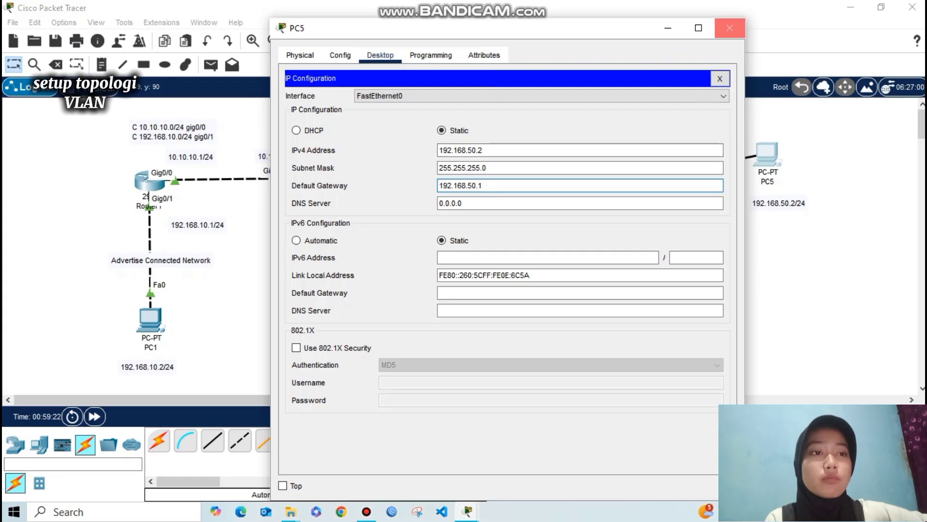
pyautogui.click(729, 27)
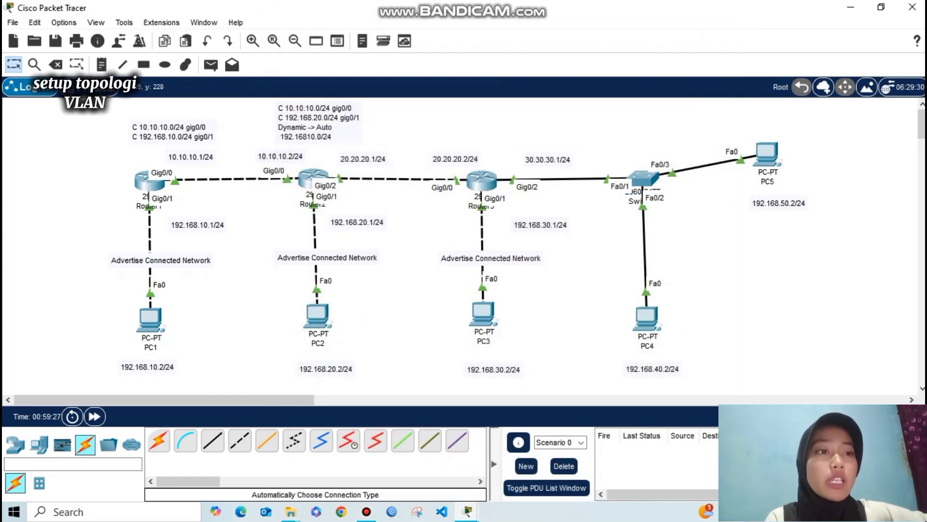
# Test connectivity between the VLANs by sending simple PDUs from PC4 to PC5, and delete the PDU test scenario
pyautogui.press('p')
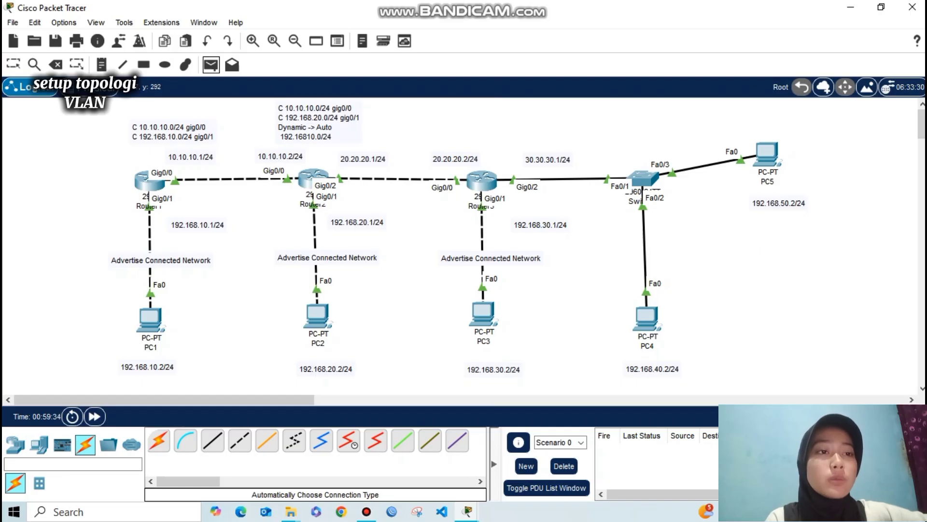
pyautogui.click(647, 318)
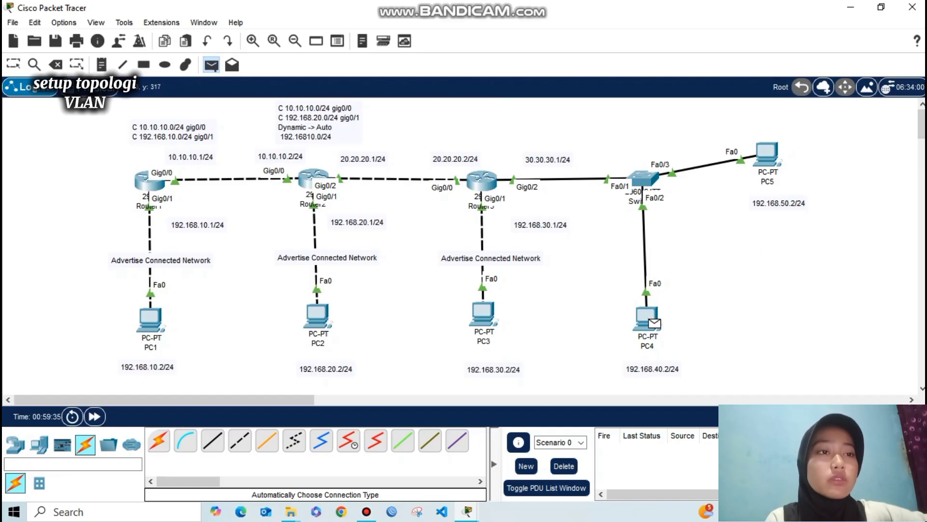
pyautogui.click(628, 204)
pyautogui.press('p')
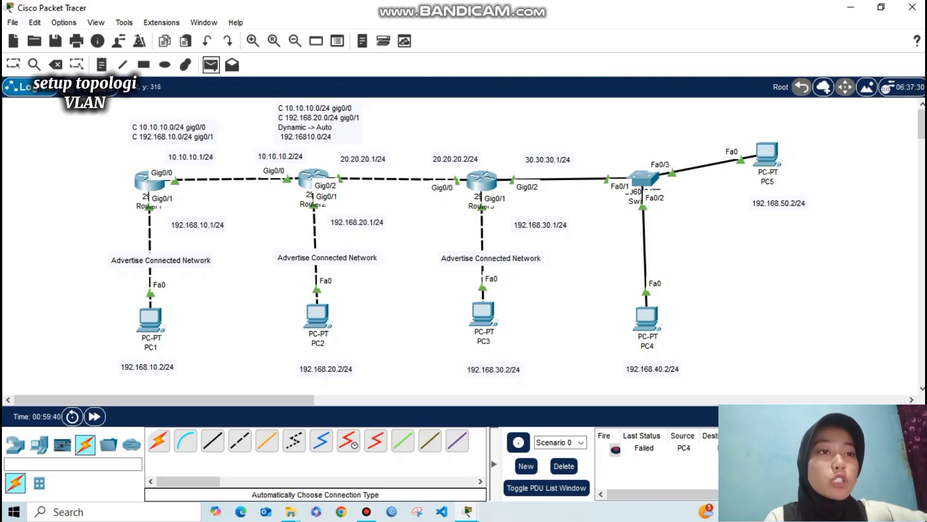
pyautogui.click(647, 318)
pyautogui.click(767, 154)
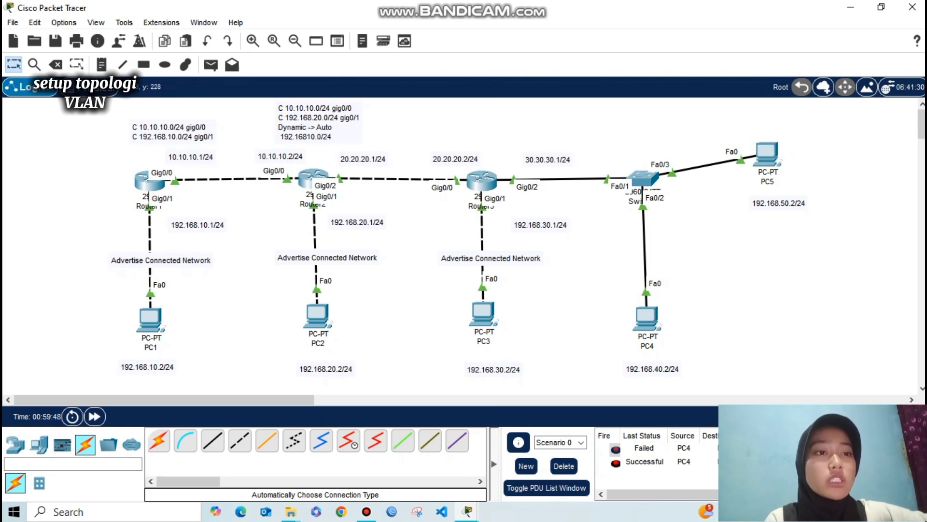
pyautogui.click(563, 466)
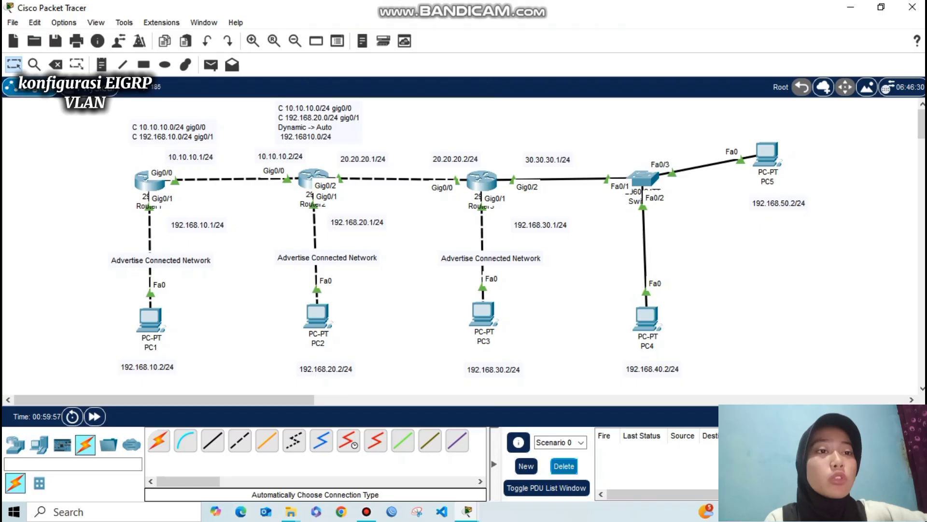
# Return to Router3's command line and enter router configuration for EIGRP autonomous system 10
pyautogui.hotkey('alt', 'Tab')
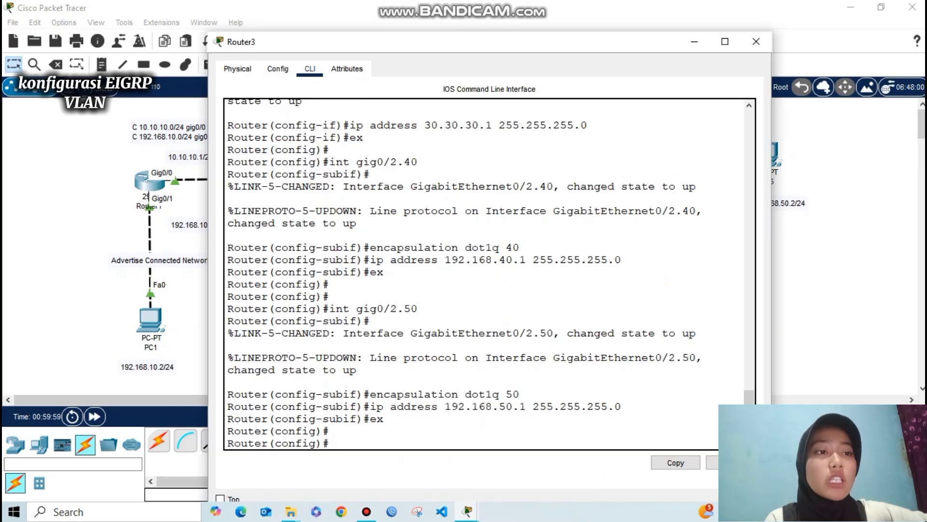
pyautogui.press('Return')
pyautogui.press('Return')
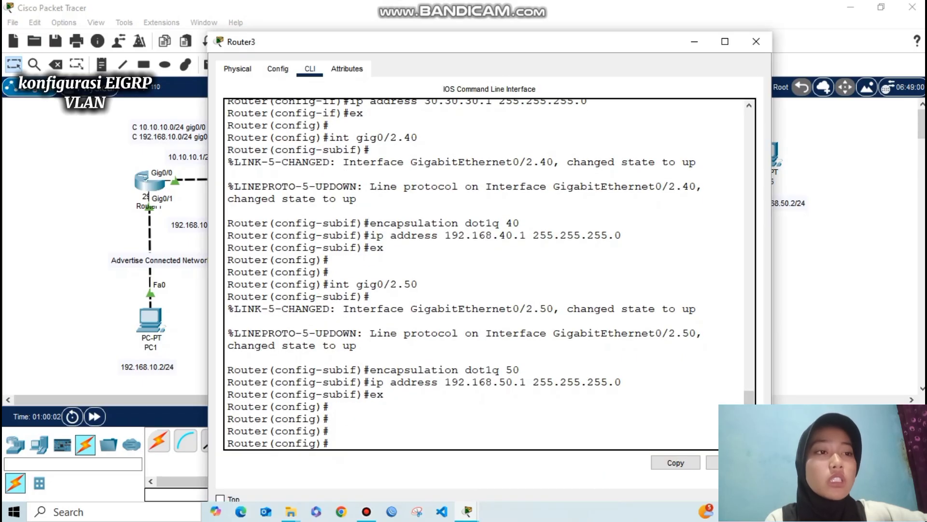
pyautogui.write('ro')
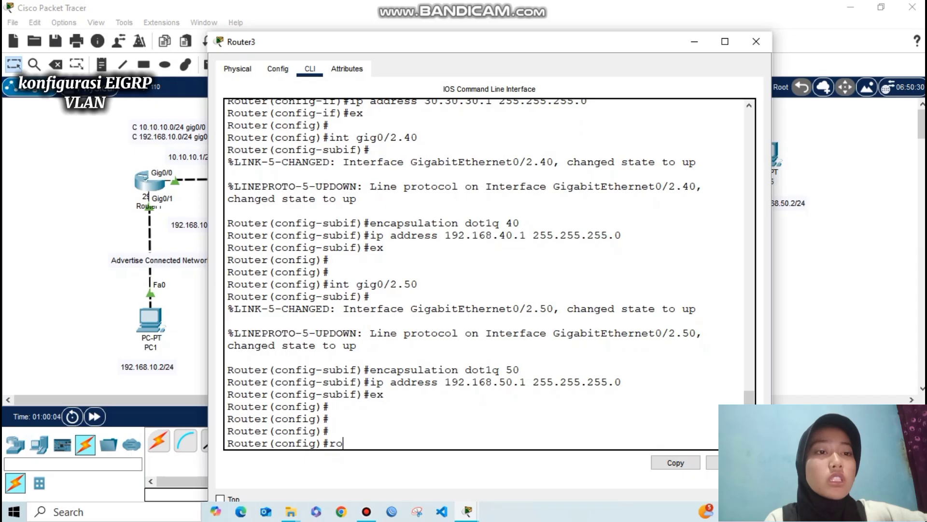
pyautogui.write('uter eigrp')
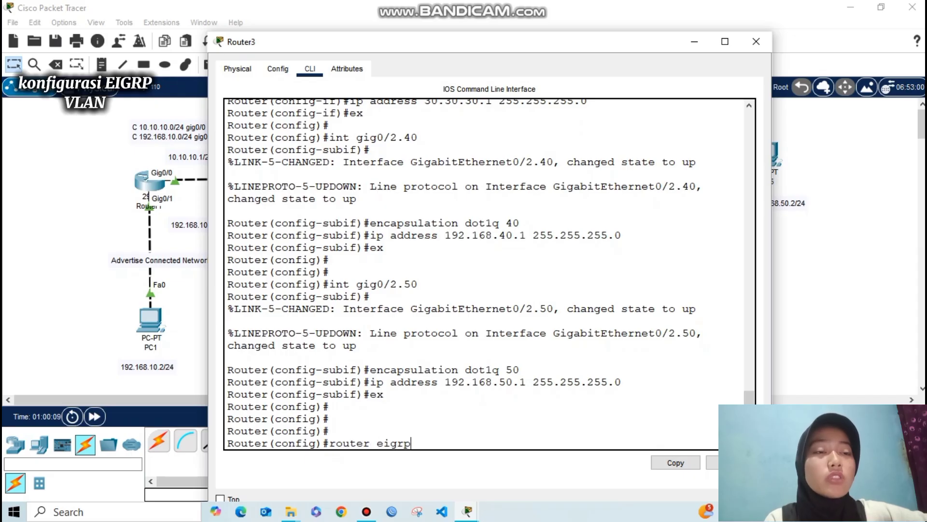
pyautogui.write(' 10')
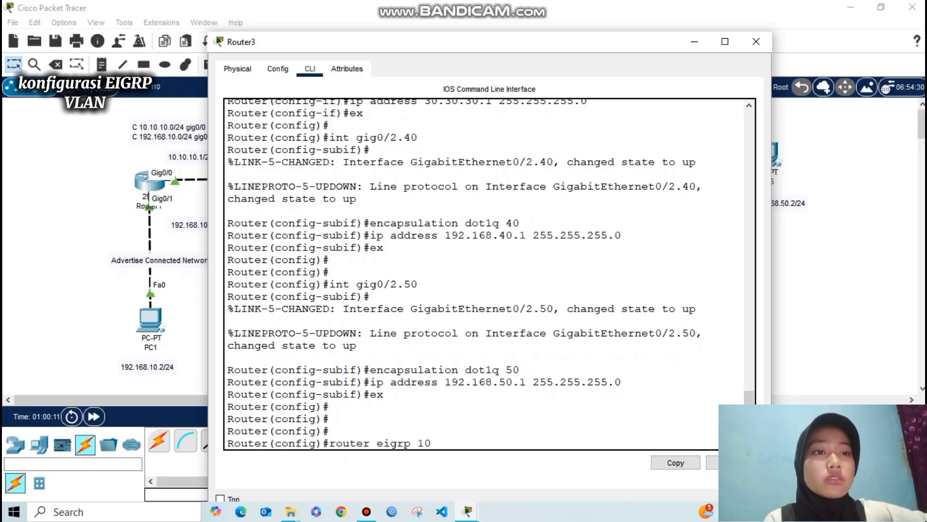
pyautogui.press('Return')
# Advertise network 30.30.30.0 in EIGRP 10 on Router3
pyautogui.write('network')
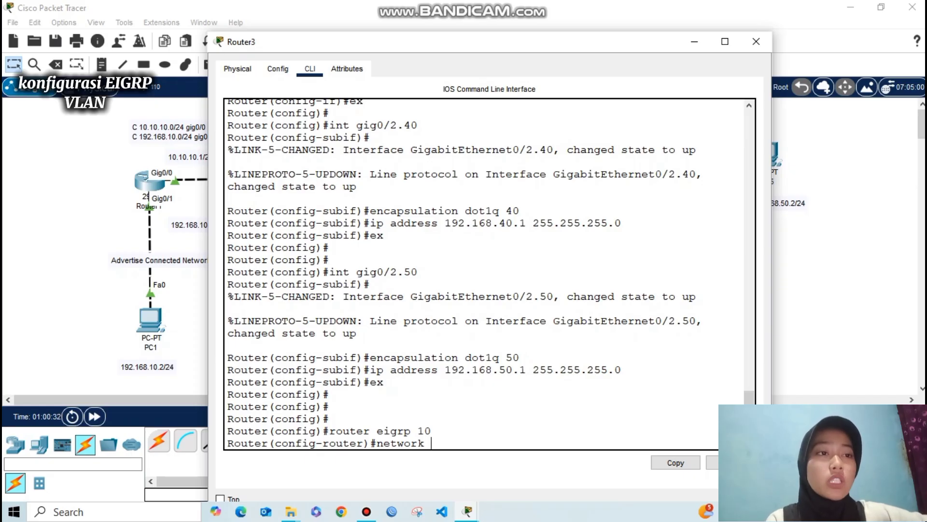
pyautogui.write('3')
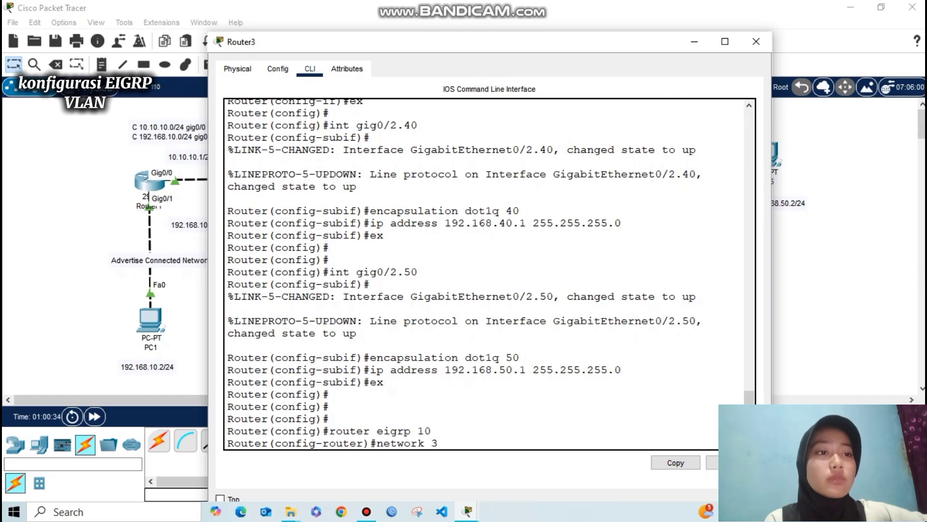
pyautogui.write('0.30.30.0')
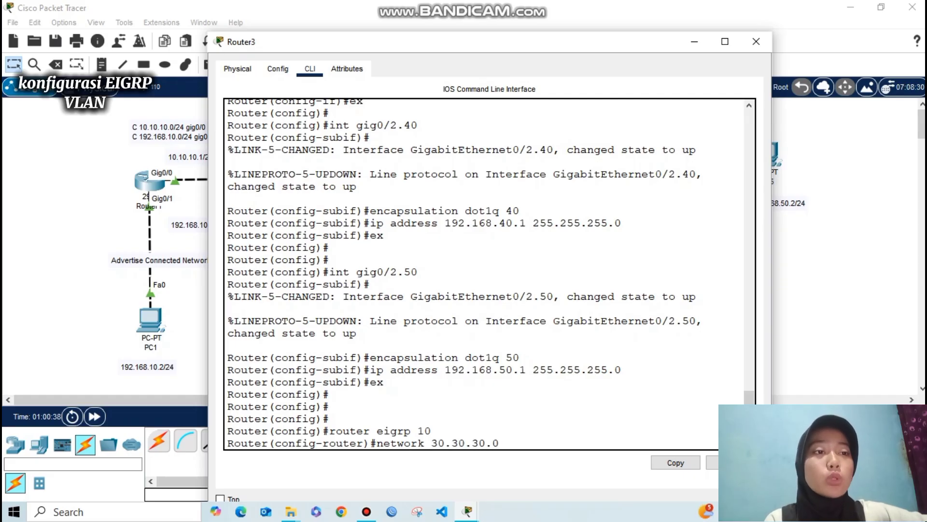
pyautogui.press('Return')
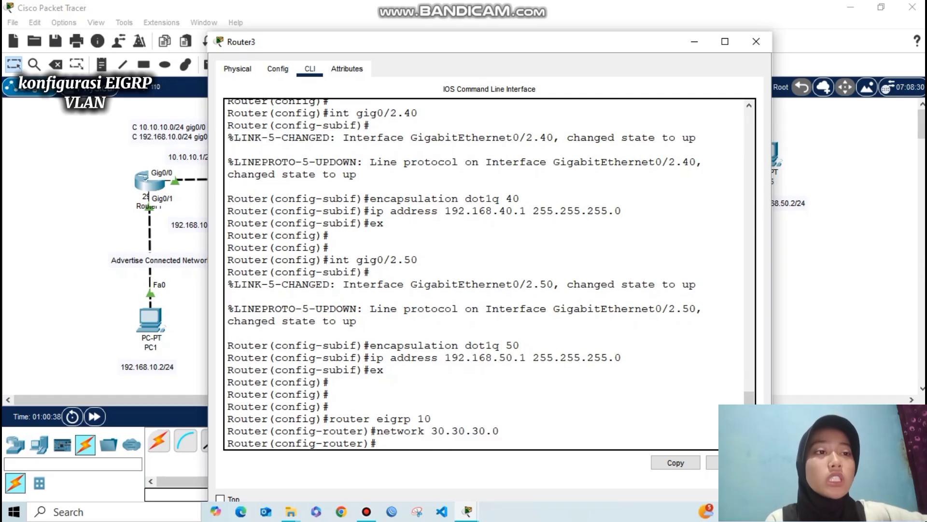
# Advertise network 192.168.40.0 in EIGRP 10 on Router3
pyautogui.press('Up')
pyautogui.press('BackSpace')
pyautogui.press('BackSpace')
pyautogui.press('BackSpace')
pyautogui.press('BackSpace')
pyautogui.press('BackSpace')
pyautogui.press('BackSpace')
pyautogui.press('BackSpace')
pyautogui.press('BackSpace')
pyautogui.press('BackSpace')
pyautogui.press('BackSpace')
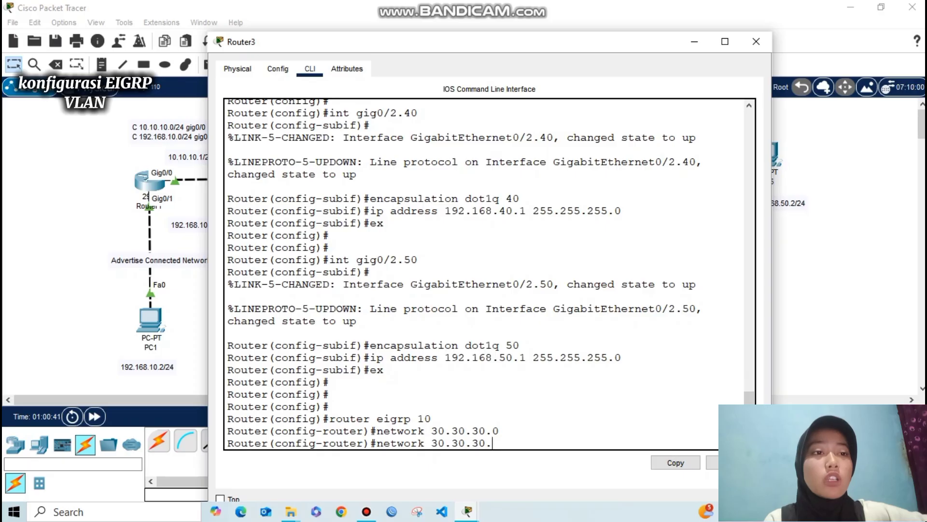
pyautogui.write('192.168')
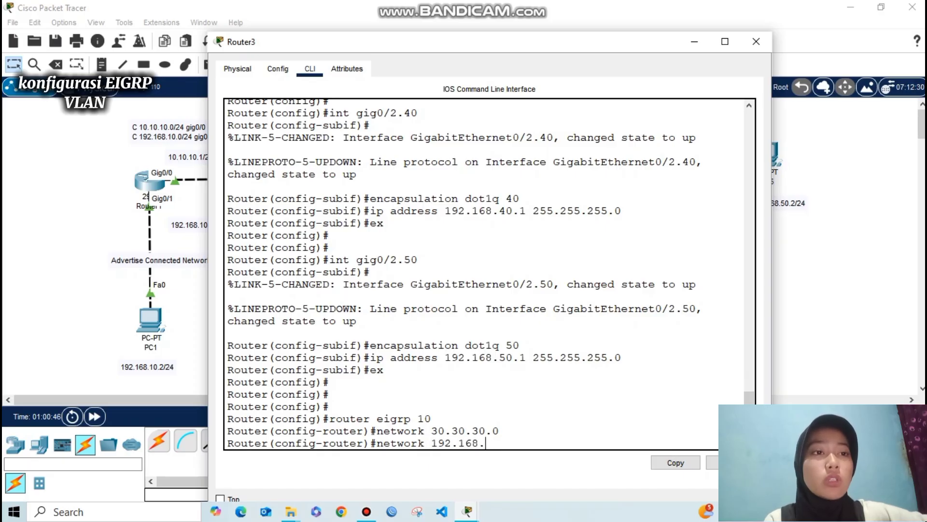
pyautogui.write('.')
pyautogui.write('40.0')
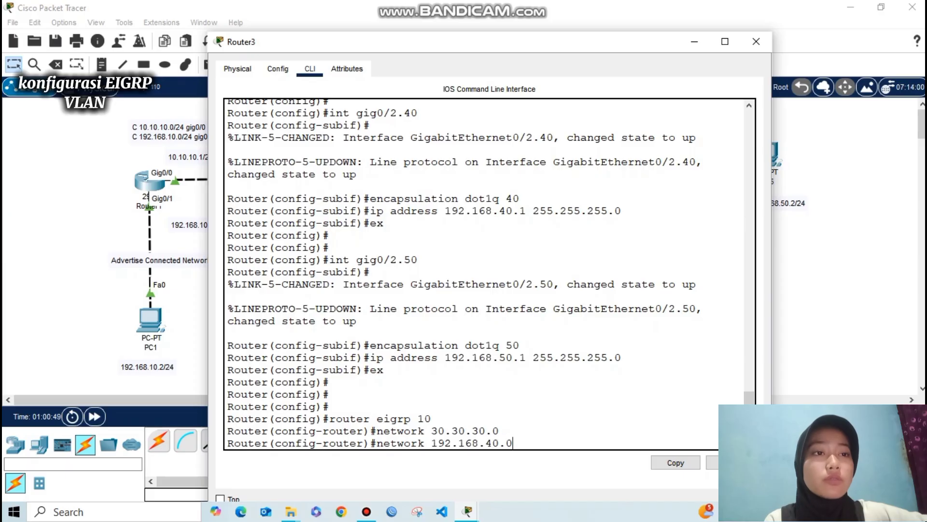
pyautogui.press('Return')
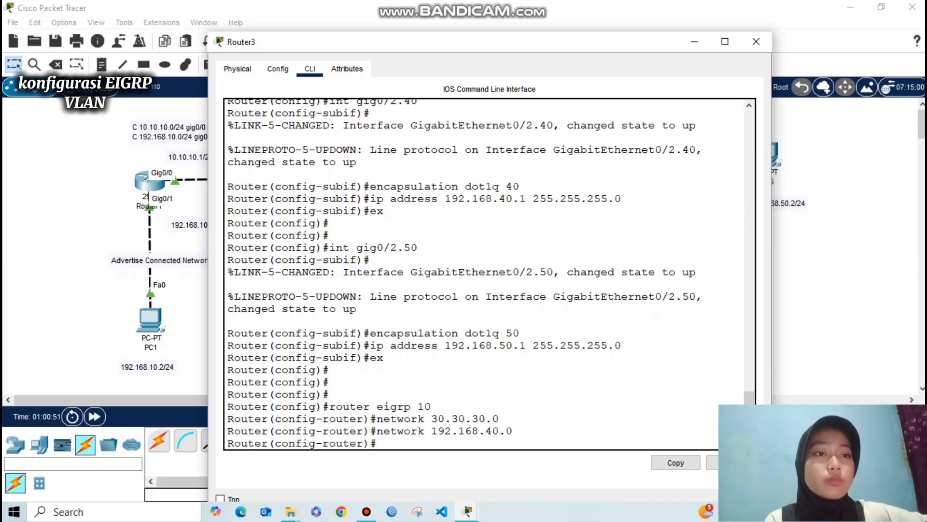
# Advertise network 192.168.50.0 in EIGRP 10 on Router3
pyautogui.press('Up')
pyautogui.press('Up')
pyautogui.press('BackSpace')
pyautogui.press('BackSpace')
pyautogui.press('BackSpace')
pyautogui.press('BackSpace')
pyautogui.press('BackSpace')
pyautogui.press('BackSpace')
pyautogui.press('BackSpace')
pyautogui.press('BackSpace')
pyautogui.press('BackSpace')
pyautogui.press('BackSpace')
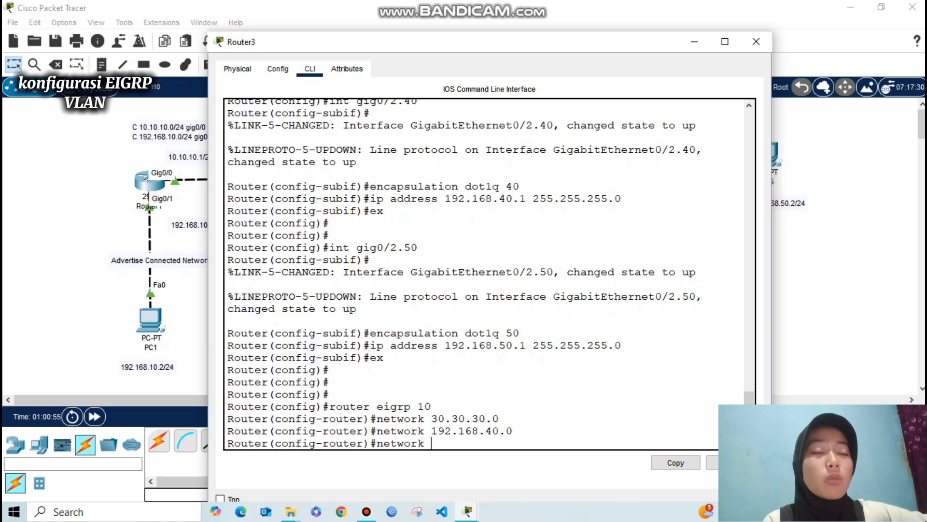
pyautogui.write('192.168.50.0')
pyautogui.press('Return')
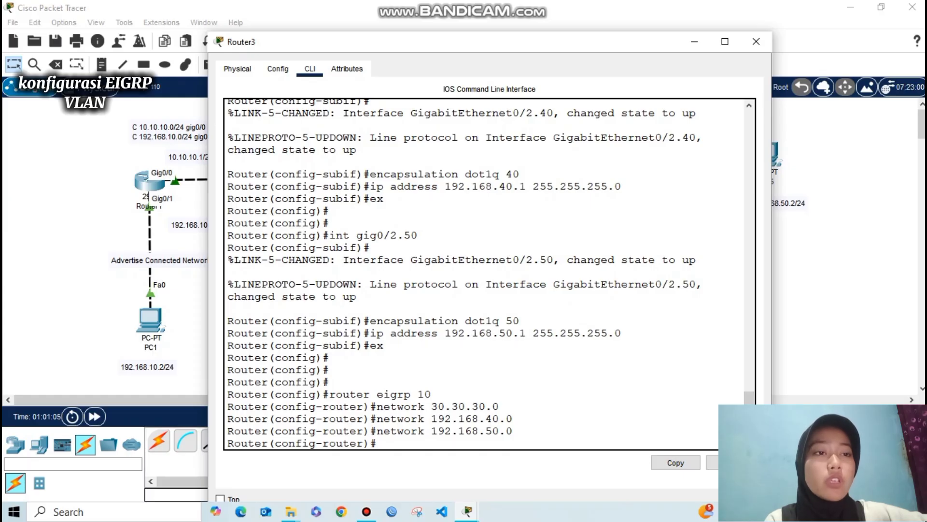
pyautogui.moveTo(485, 418); pyautogui.dragTo(506, 430)
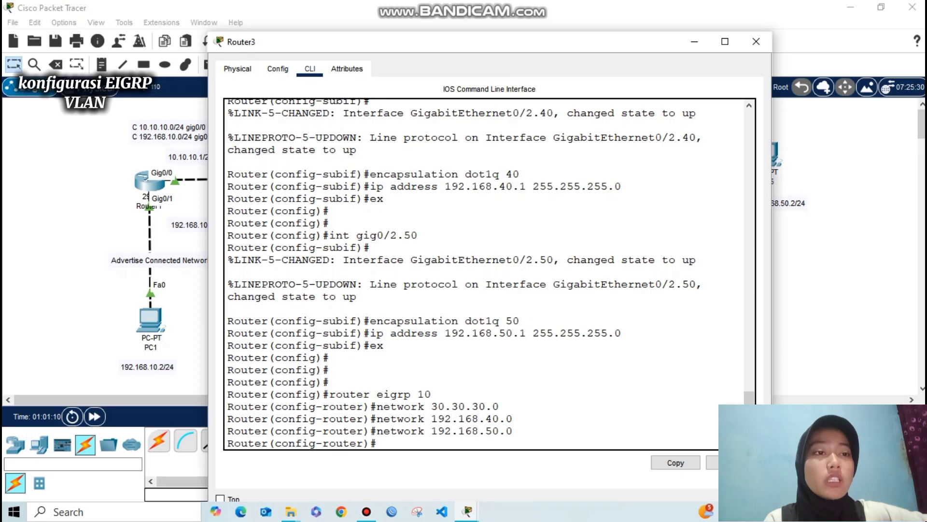
# Leave EIGRP configuration, display Router3's full IP routing table, and examine its routes to the 192.168.10.0 through 192.168.50.0 networks
pyautogui.write('ex')
pyautogui.press('Return')
pyautogui.press('Return')
pyautogui.write('do show i')
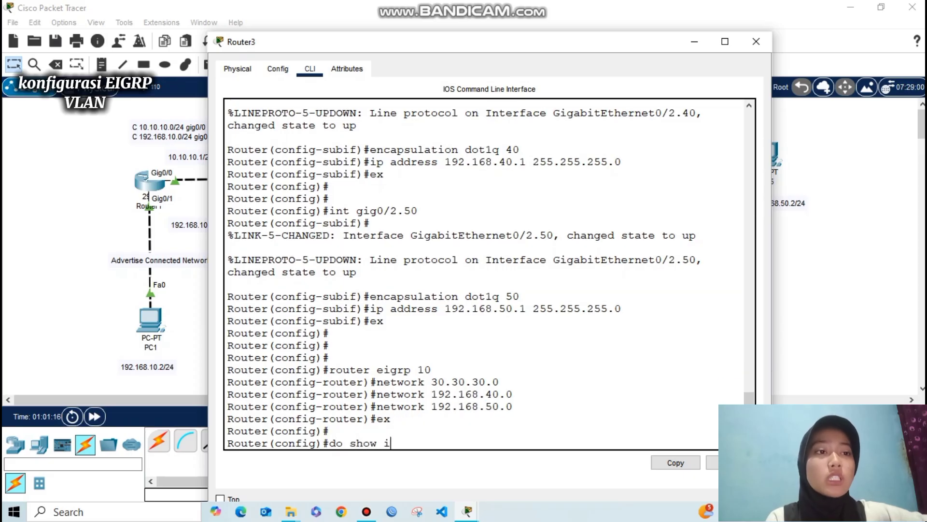
pyautogui.write('p route')
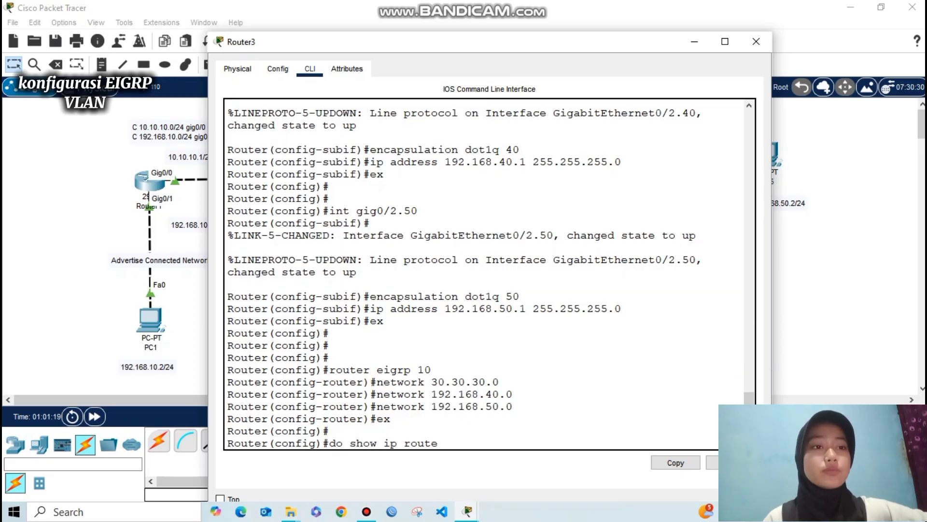
pyautogui.press('Return')
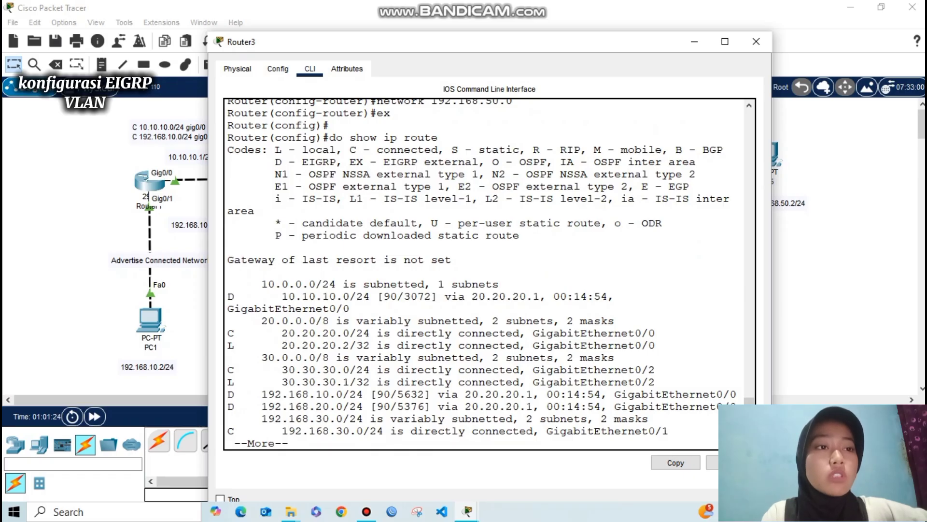
pyautogui.press('space')
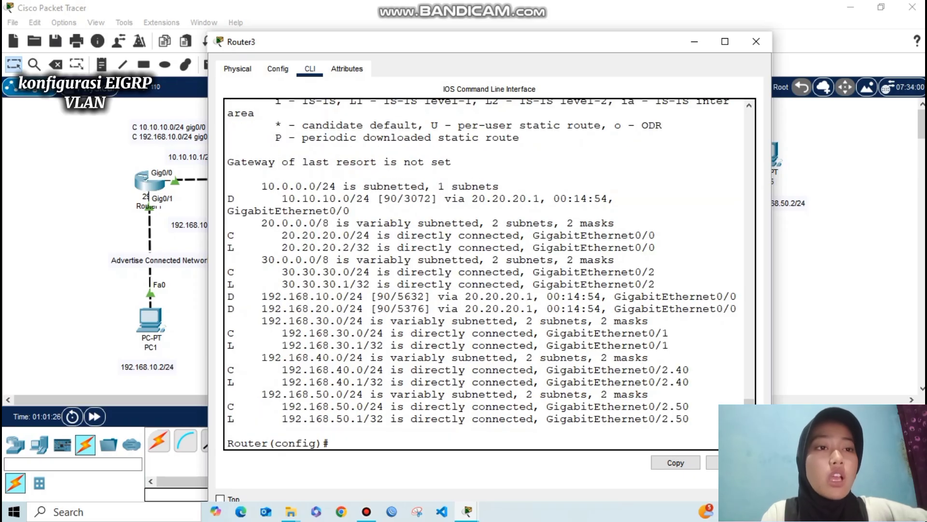
pyautogui.moveTo(282, 406); pyautogui.dragTo(384, 406)
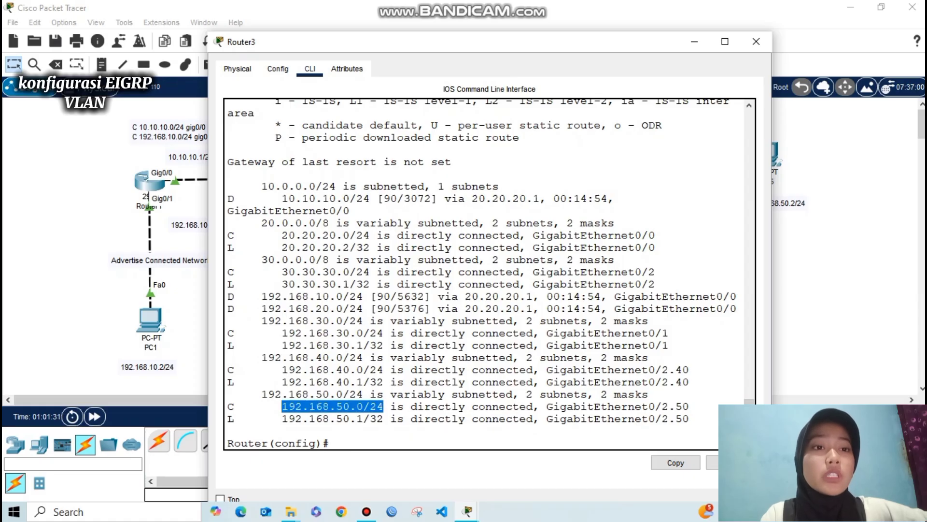
pyautogui.moveTo(282, 369); pyautogui.dragTo(384, 369)
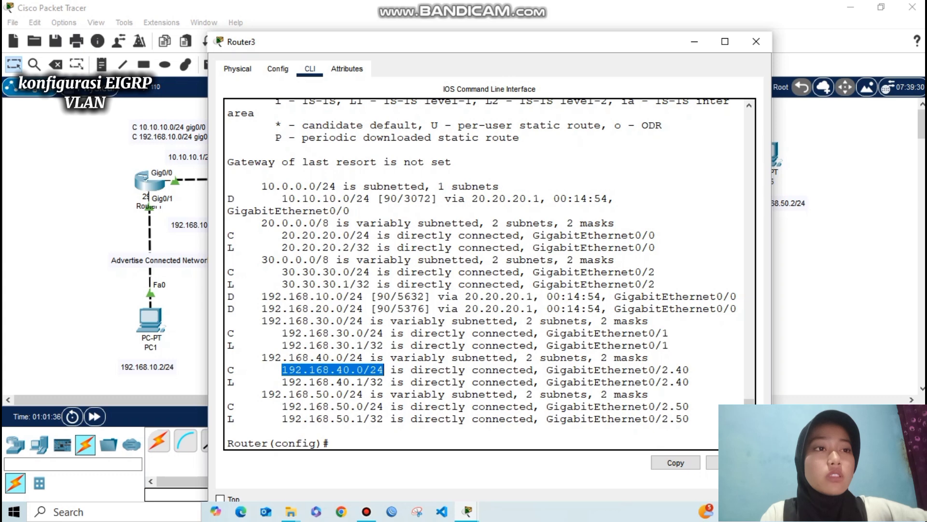
pyautogui.click(384, 369)
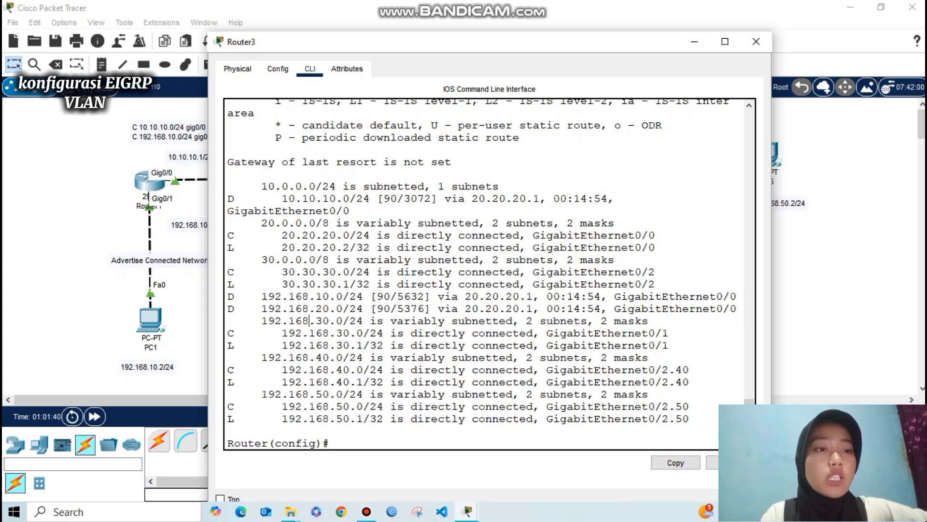
pyautogui.moveTo(309, 321); pyautogui.dragTo(350, 320)
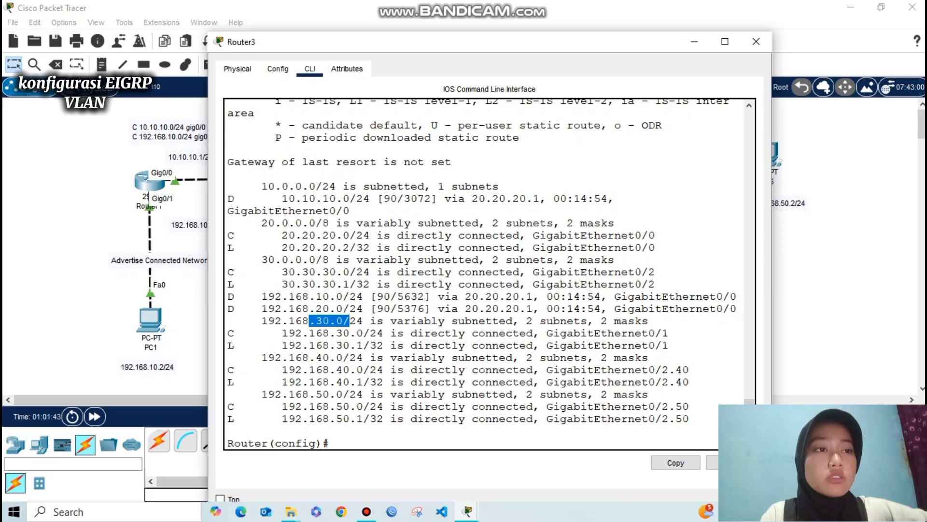
pyautogui.moveTo(308, 308); pyautogui.dragTo(349, 296)
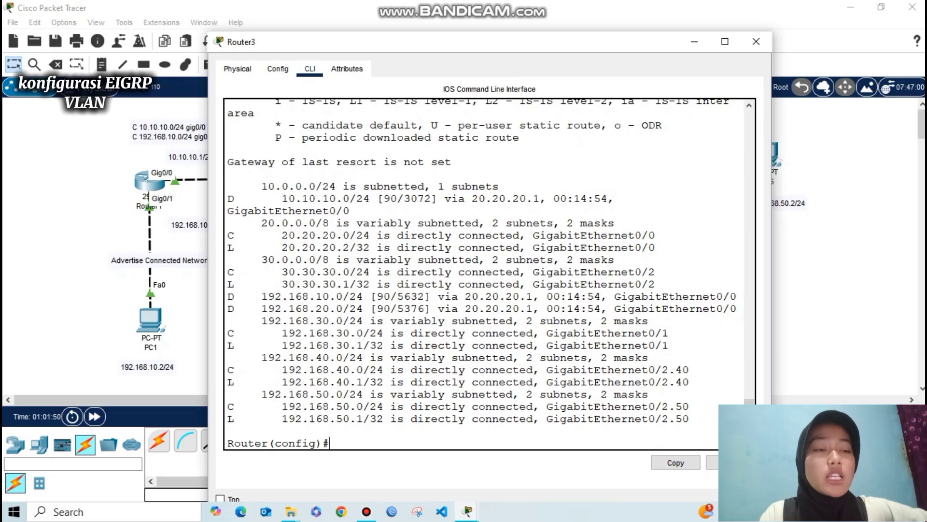
pyautogui.hotkey('alt', 'F4')
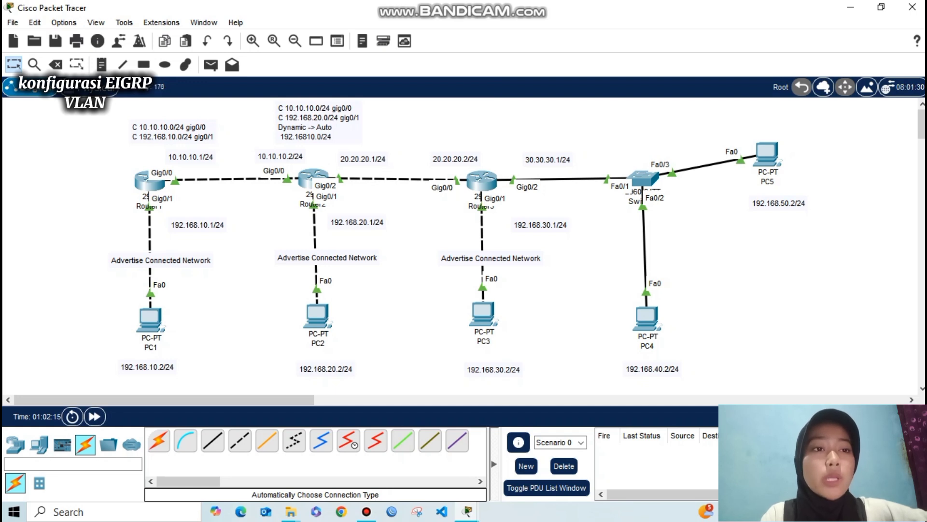
# Open Router2's command line and enter privileged EXEC mode
pyautogui.click(627, 205)
pyautogui.press('Return')
pyautogui.write('en')
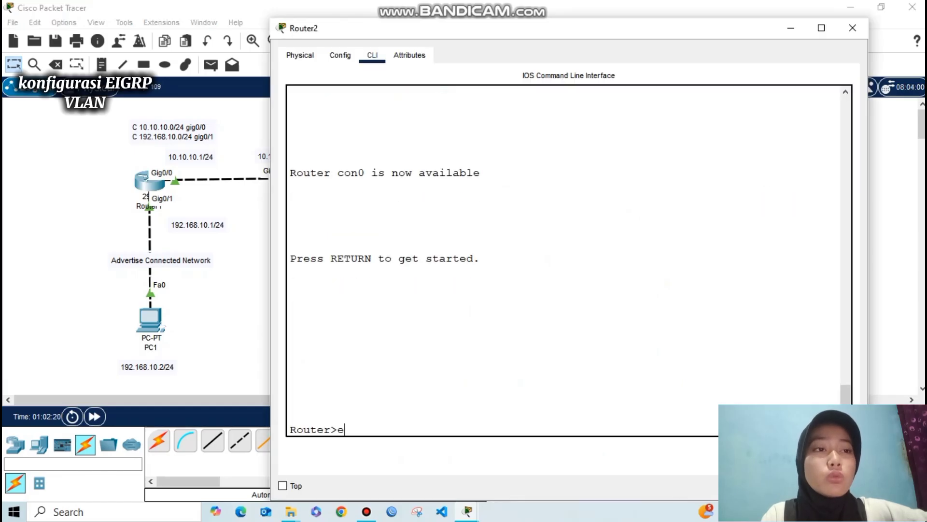
pyautogui.press('Return')
pyautogui.write('conf t')
pyautogui.press('Return')
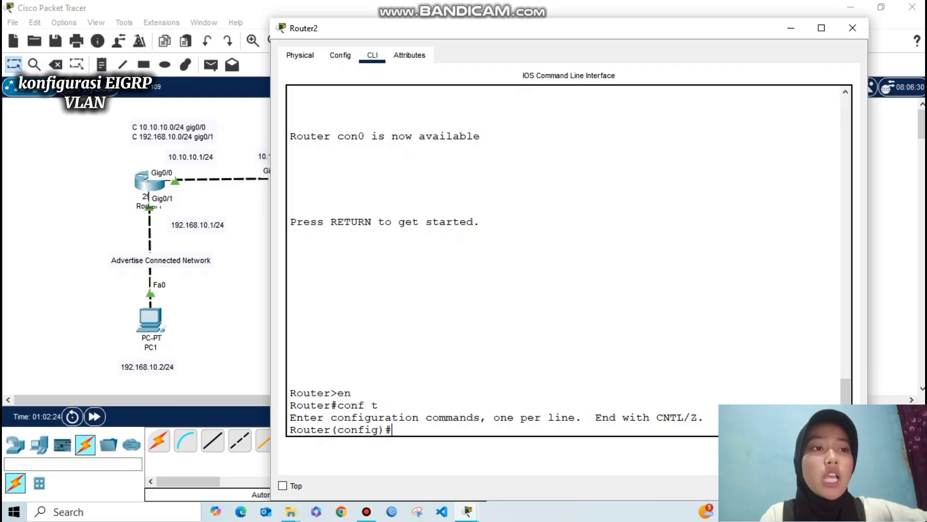
pyautogui.write('ex')
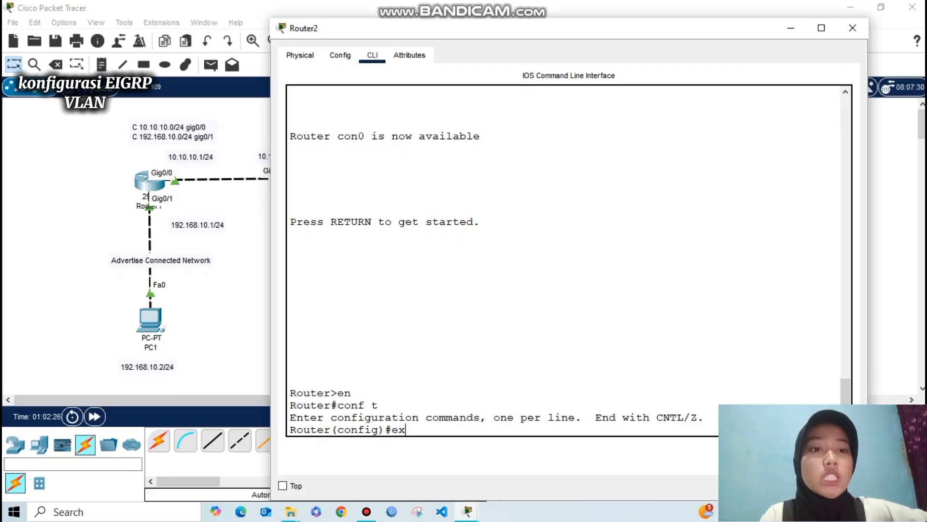
pyautogui.press('Return')
# Display Router2's full IP routing table, examine its routes to the 192.168.x.0 networks, and minimise the router's window
pyautogui.press('Return')
pyautogui.write('show ip')
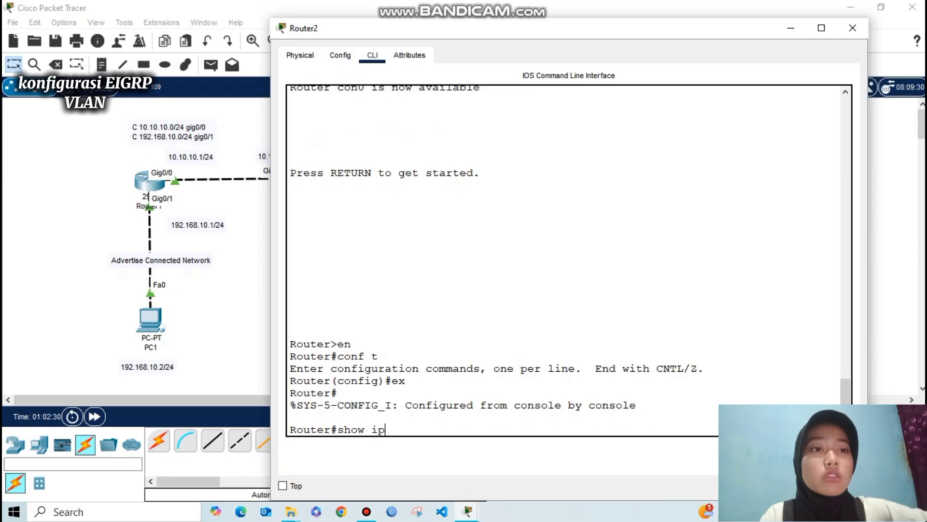
pyautogui.write(' route')
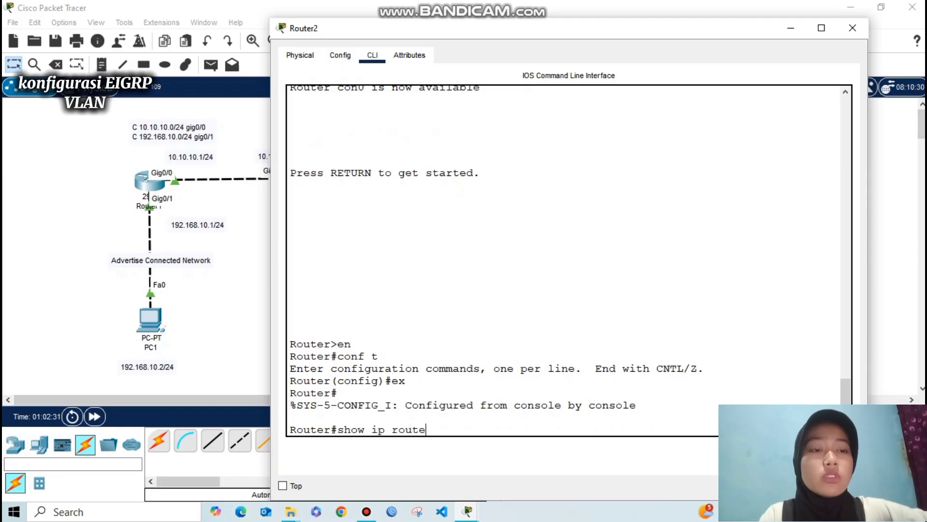
pyautogui.press('Return')
pyautogui.press('space')
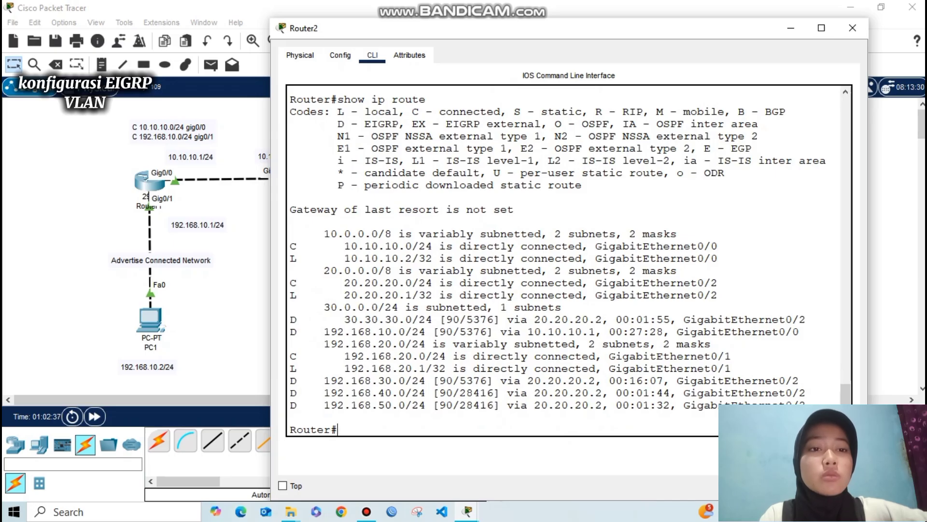
pyautogui.moveTo(378, 405); pyautogui.dragTo(405, 380)
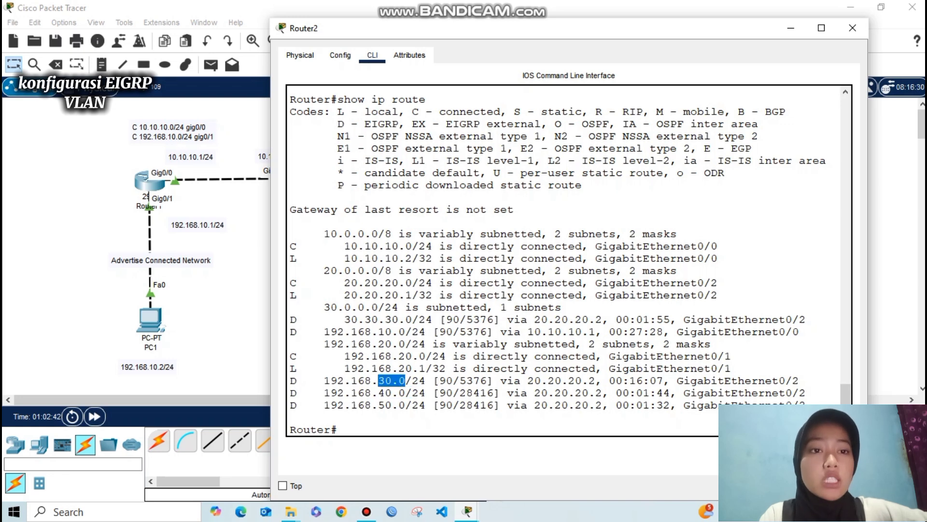
pyautogui.moveTo(392, 356); pyautogui.dragTo(426, 356)
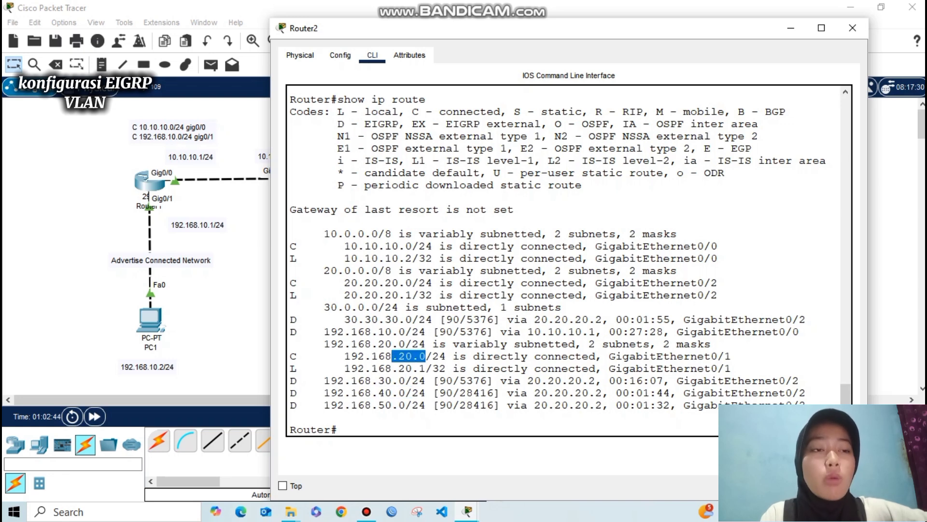
pyautogui.moveTo(379, 332); pyautogui.dragTo(406, 331)
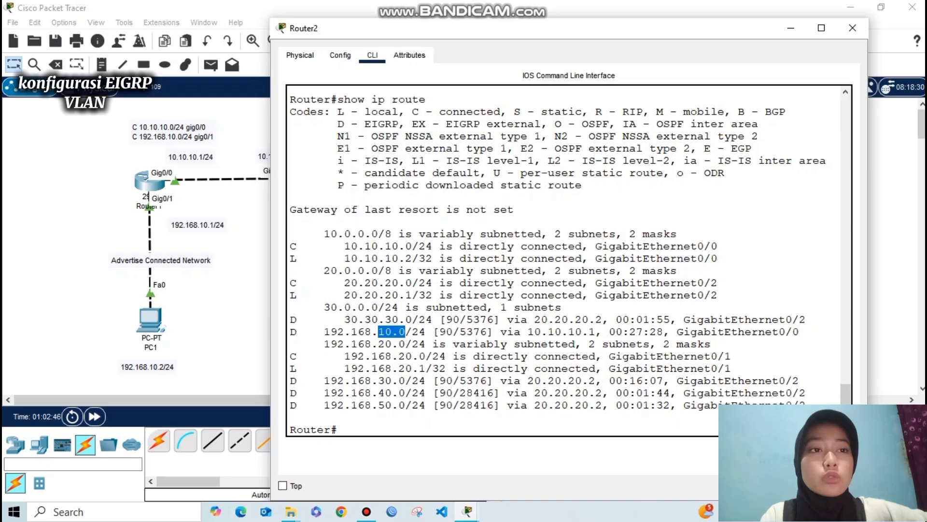
pyautogui.click(405, 331)
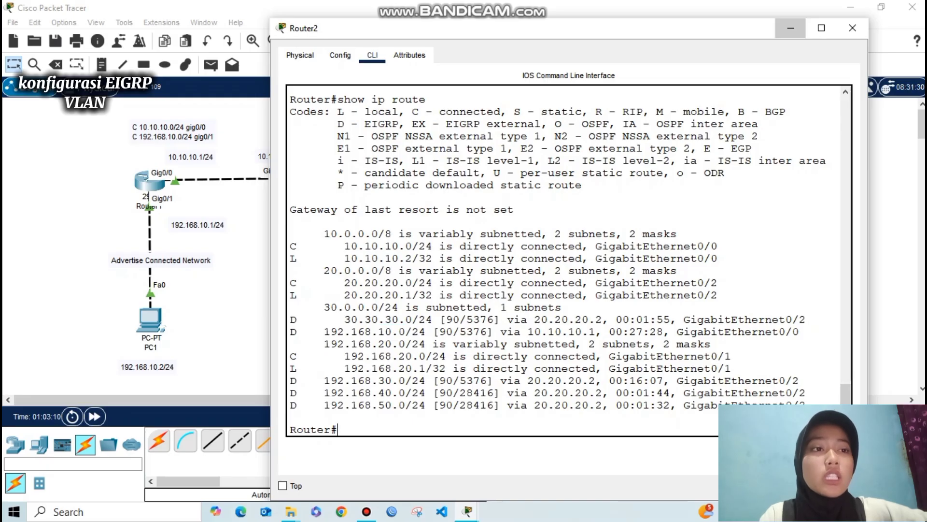
pyautogui.click(791, 28)
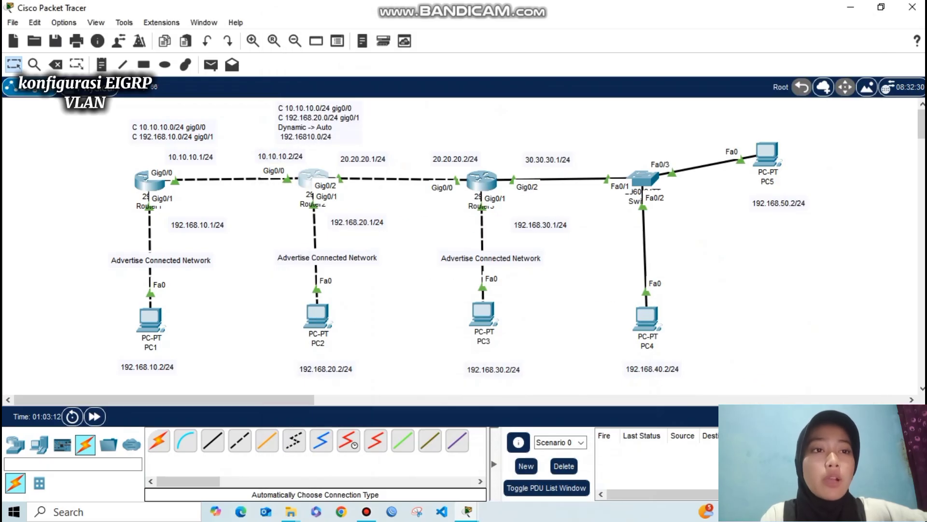
# Display Router1's full IP routing table from privileged EXEC mode and examine its routes to the 192.168.20.0 through 192.168.50.0 networks
pyautogui.click(150, 181)
pyautogui.write('show')
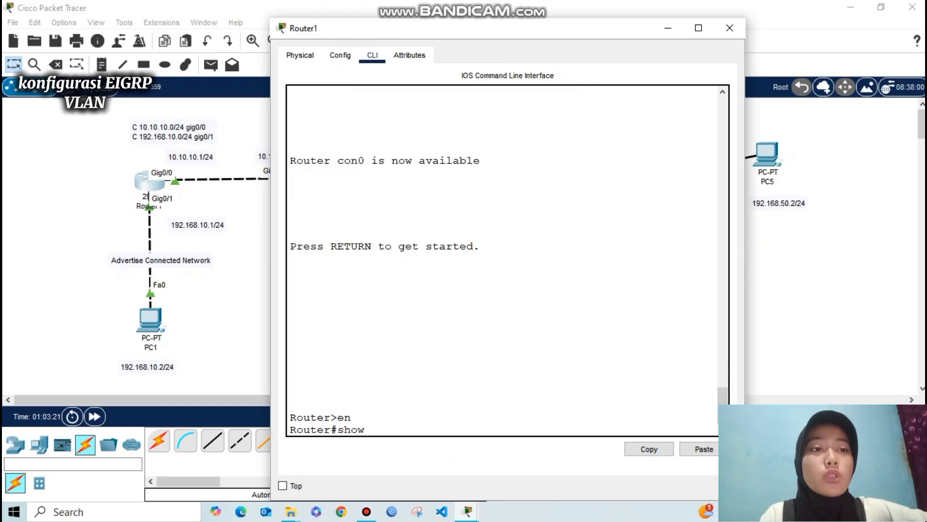
pyautogui.write(' ip route')
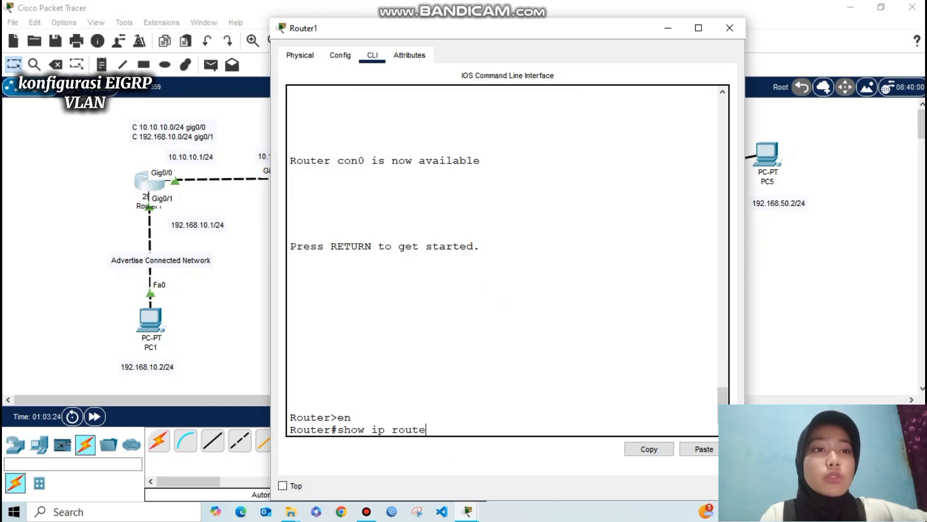
pyautogui.press('Return')
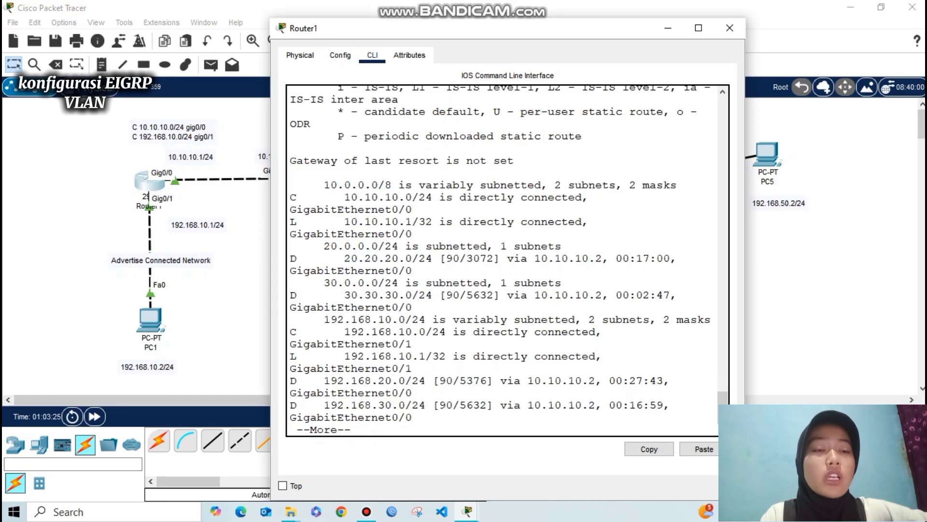
pyautogui.press('space')
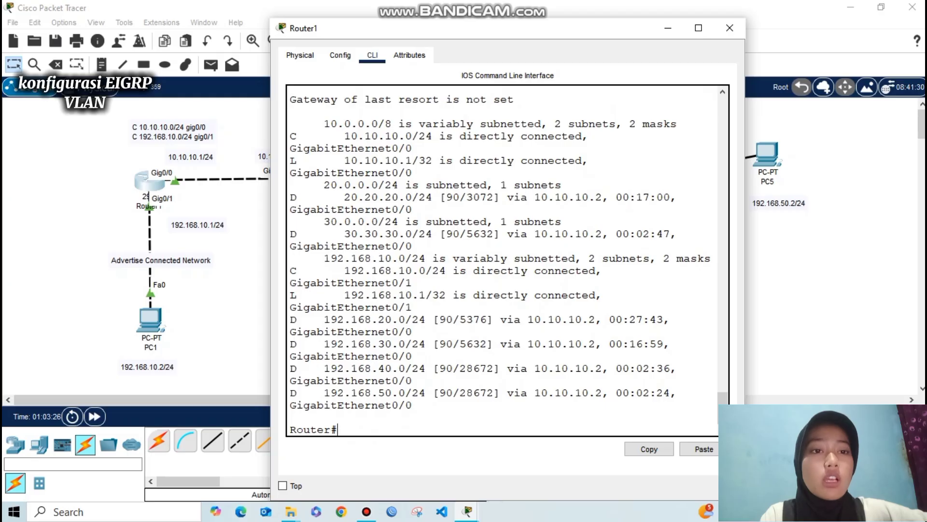
pyautogui.doubleClick(385, 392)
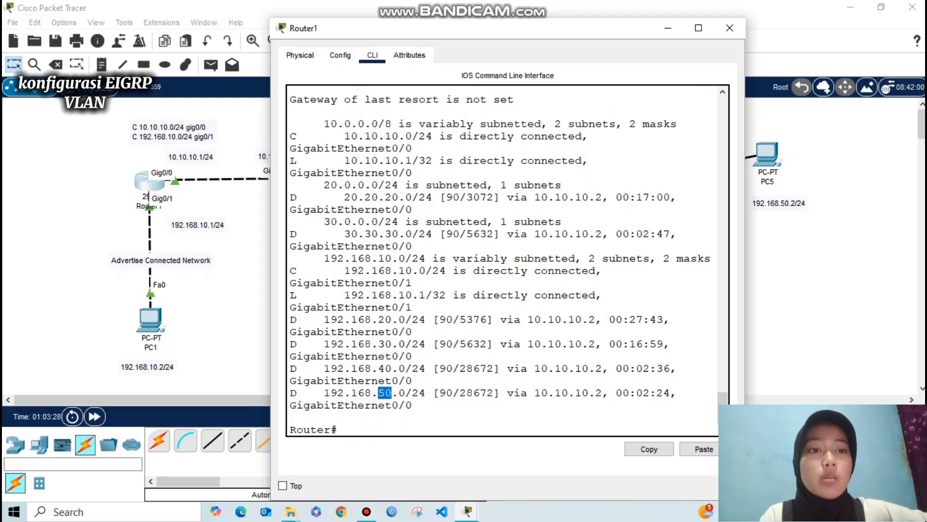
pyautogui.moveTo(378, 368); pyautogui.dragTo(412, 319)
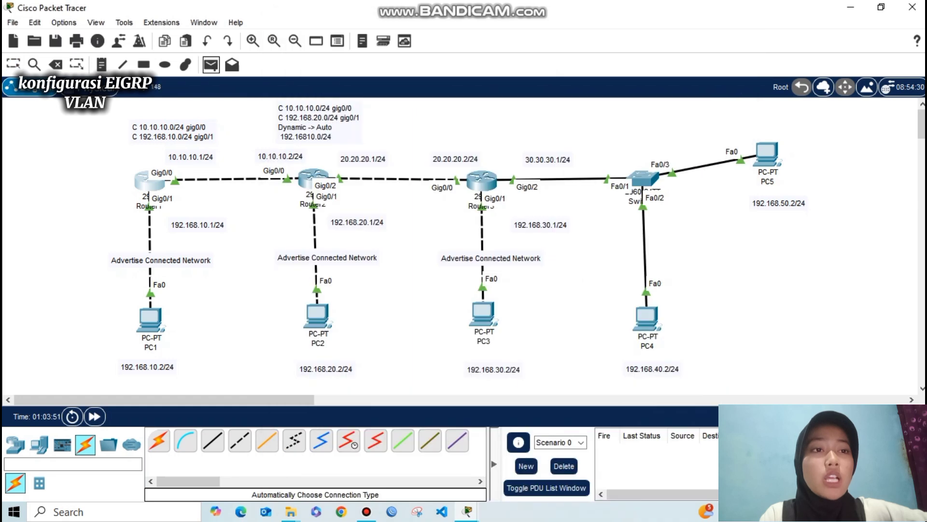
# Send two simple PDUs from PC2 to test its connectivity across the topology
pyautogui.moveTo(318, 313)
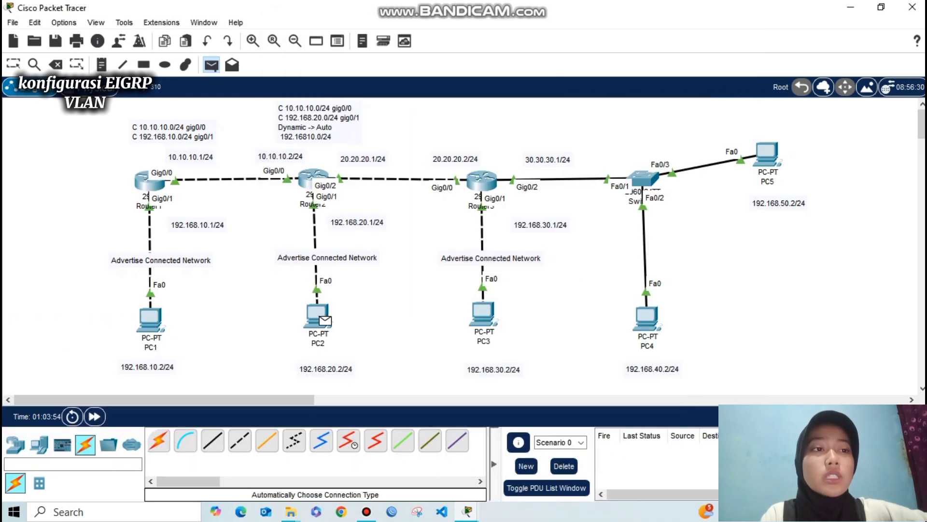
pyautogui.click(325, 319)
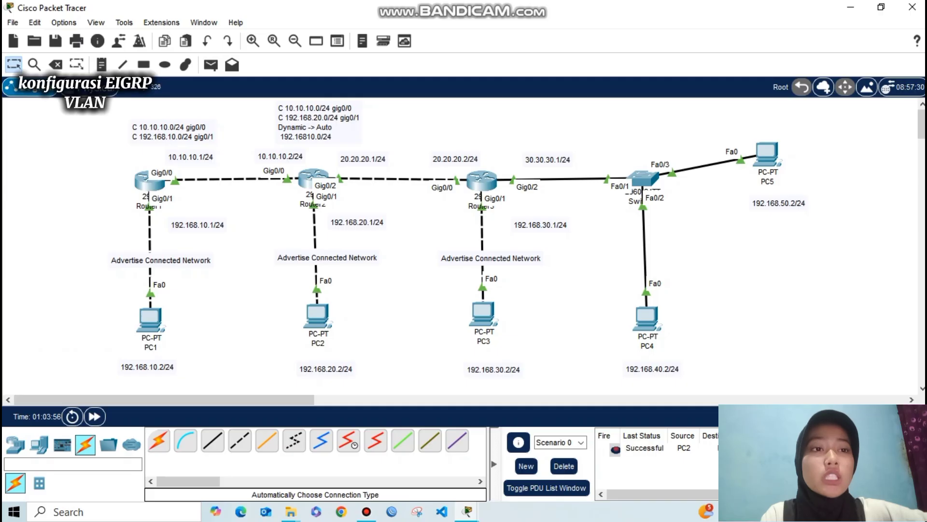
pyautogui.press('p')
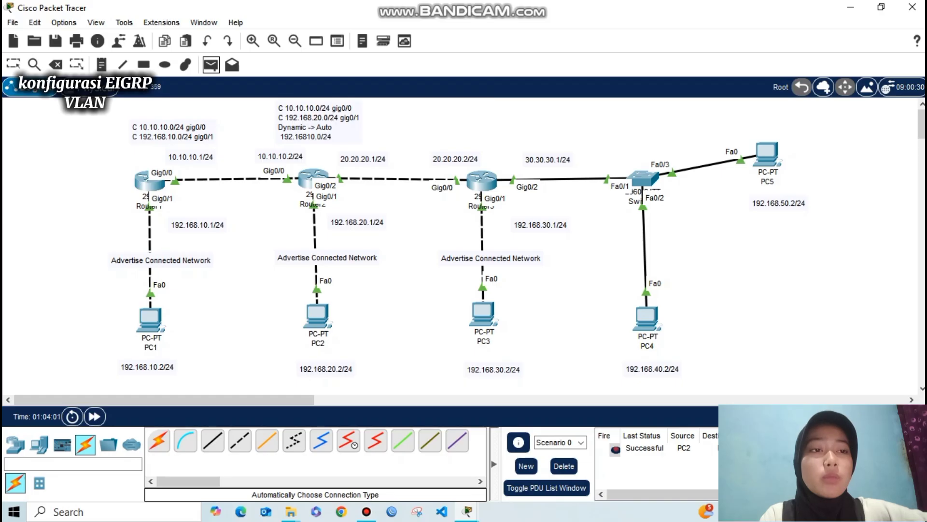
pyautogui.click(319, 316)
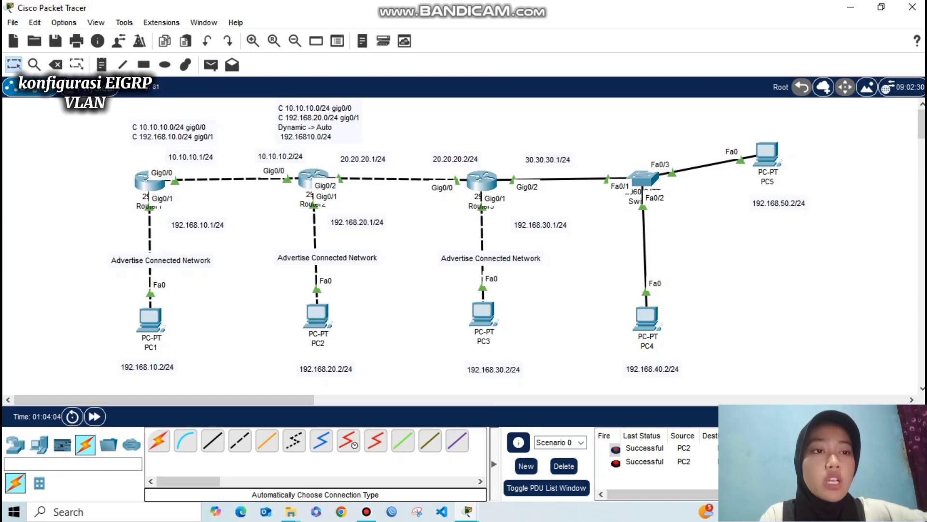
# Test PC1's connectivity with a simple PDU and clear the PDU results from Scenario 0
pyautogui.click(211, 64)
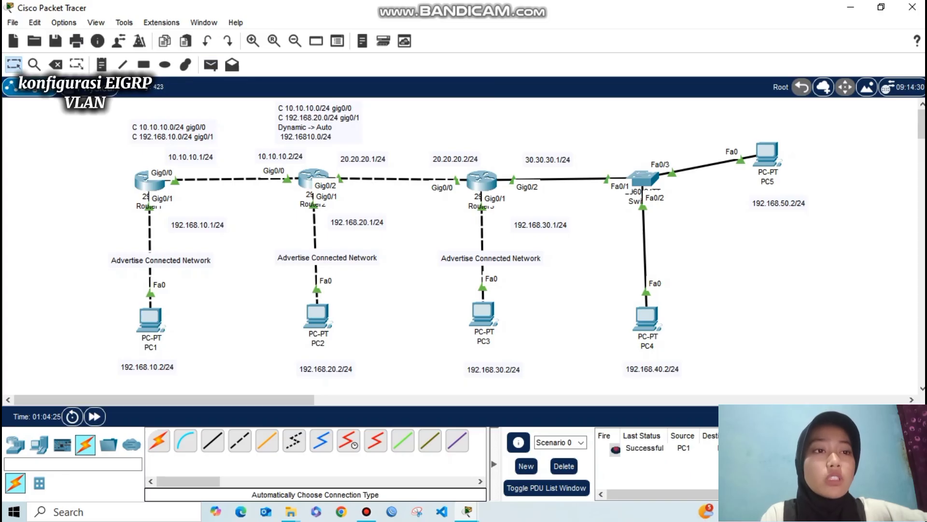
pyautogui.click(563, 466)
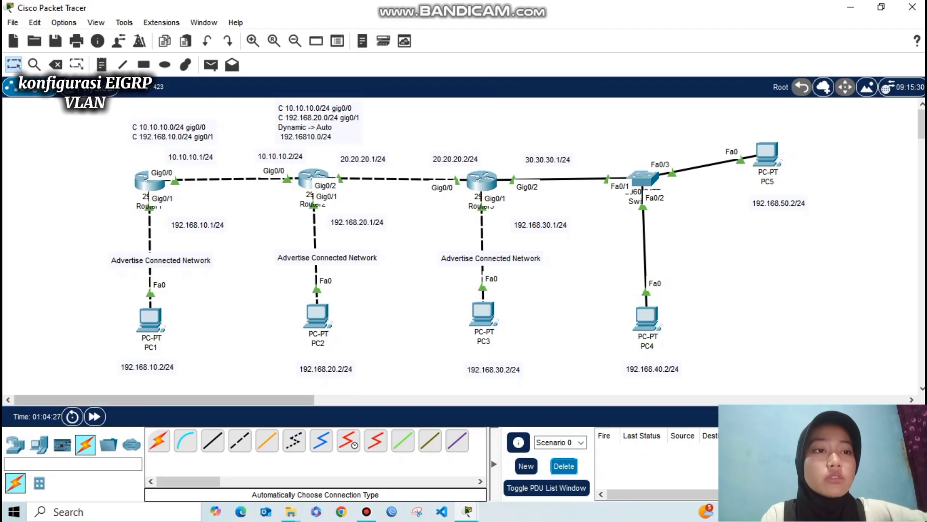
# Test PC3's connectivity with two simple PDUs, the first addressed to PC4, and clear the PDU results from Scenario 0
pyautogui.click(210, 65)
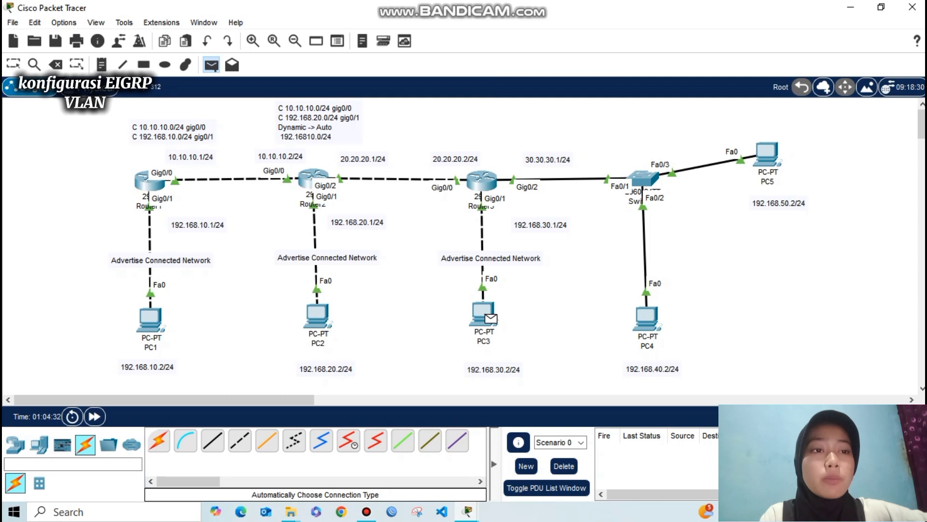
pyautogui.click(647, 318)
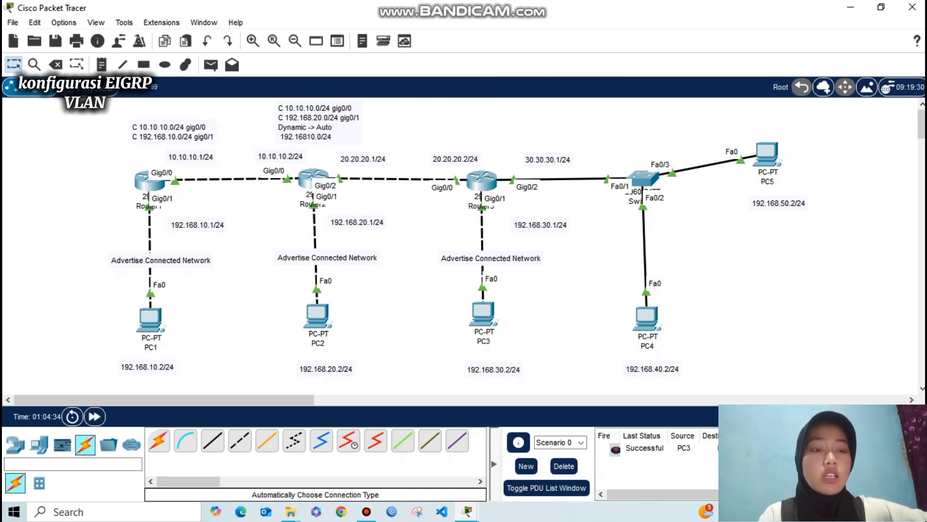
pyautogui.click(211, 64)
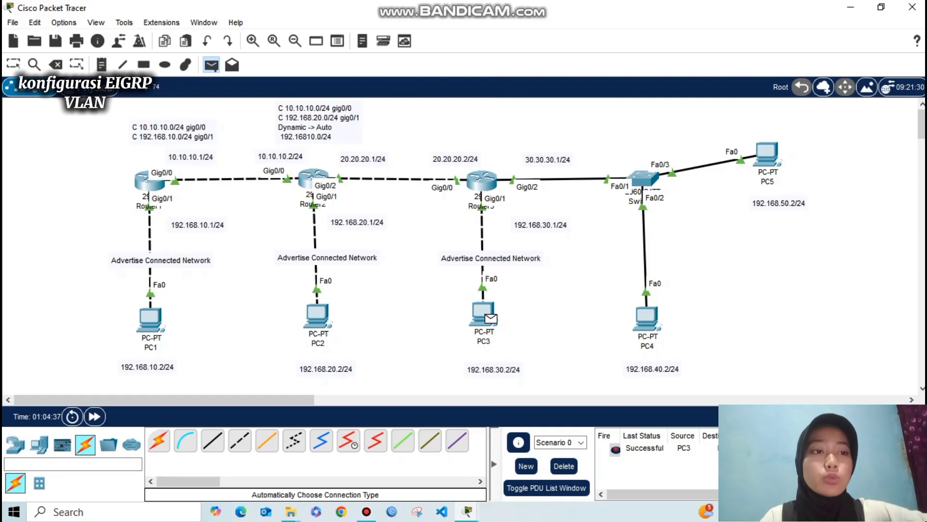
pyautogui.click(482, 314)
pyautogui.click(482, 180)
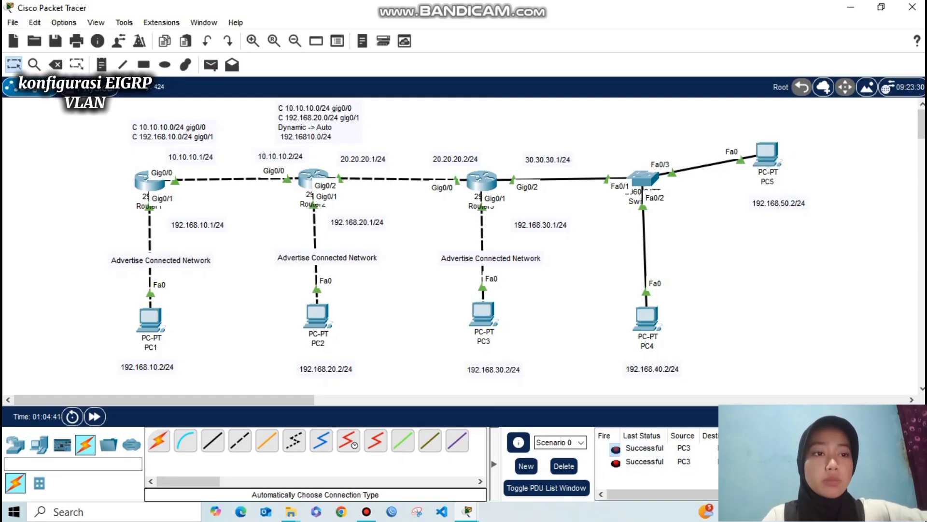
pyautogui.click(564, 465)
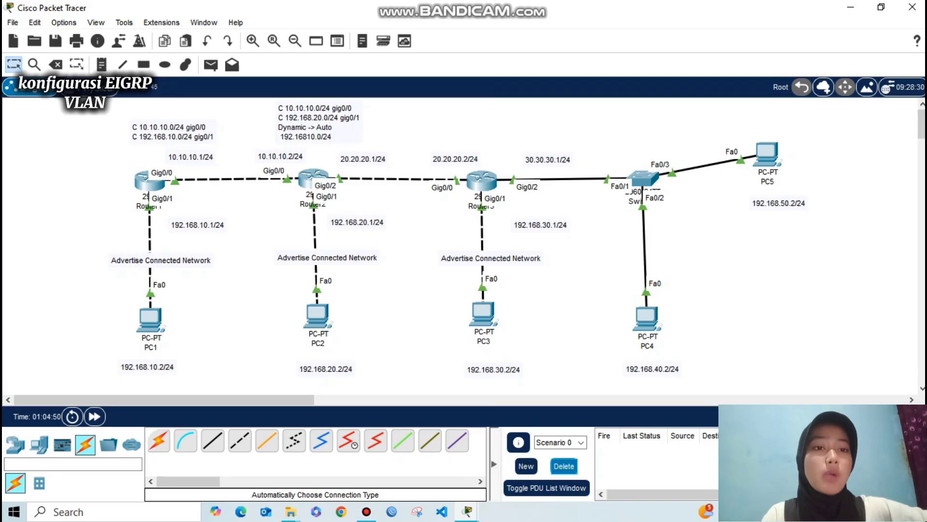
pyautogui.moveTo(507, 4)
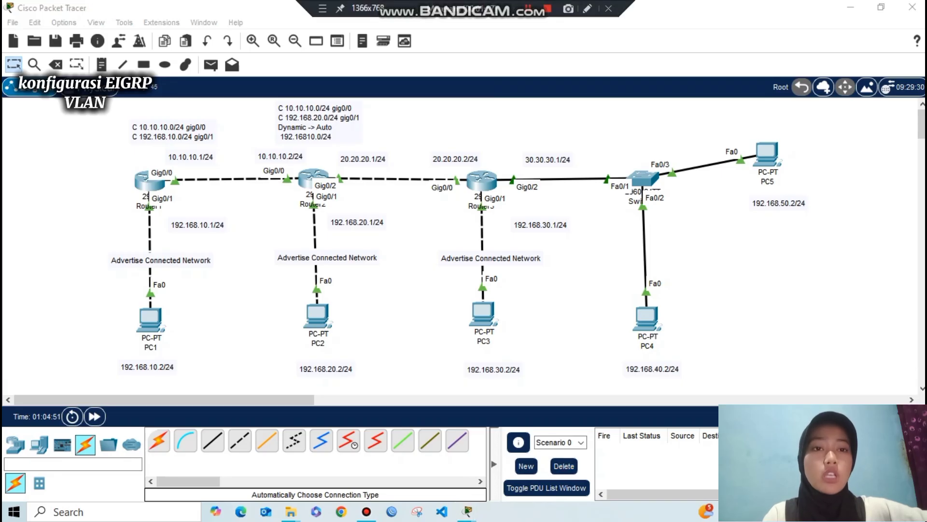